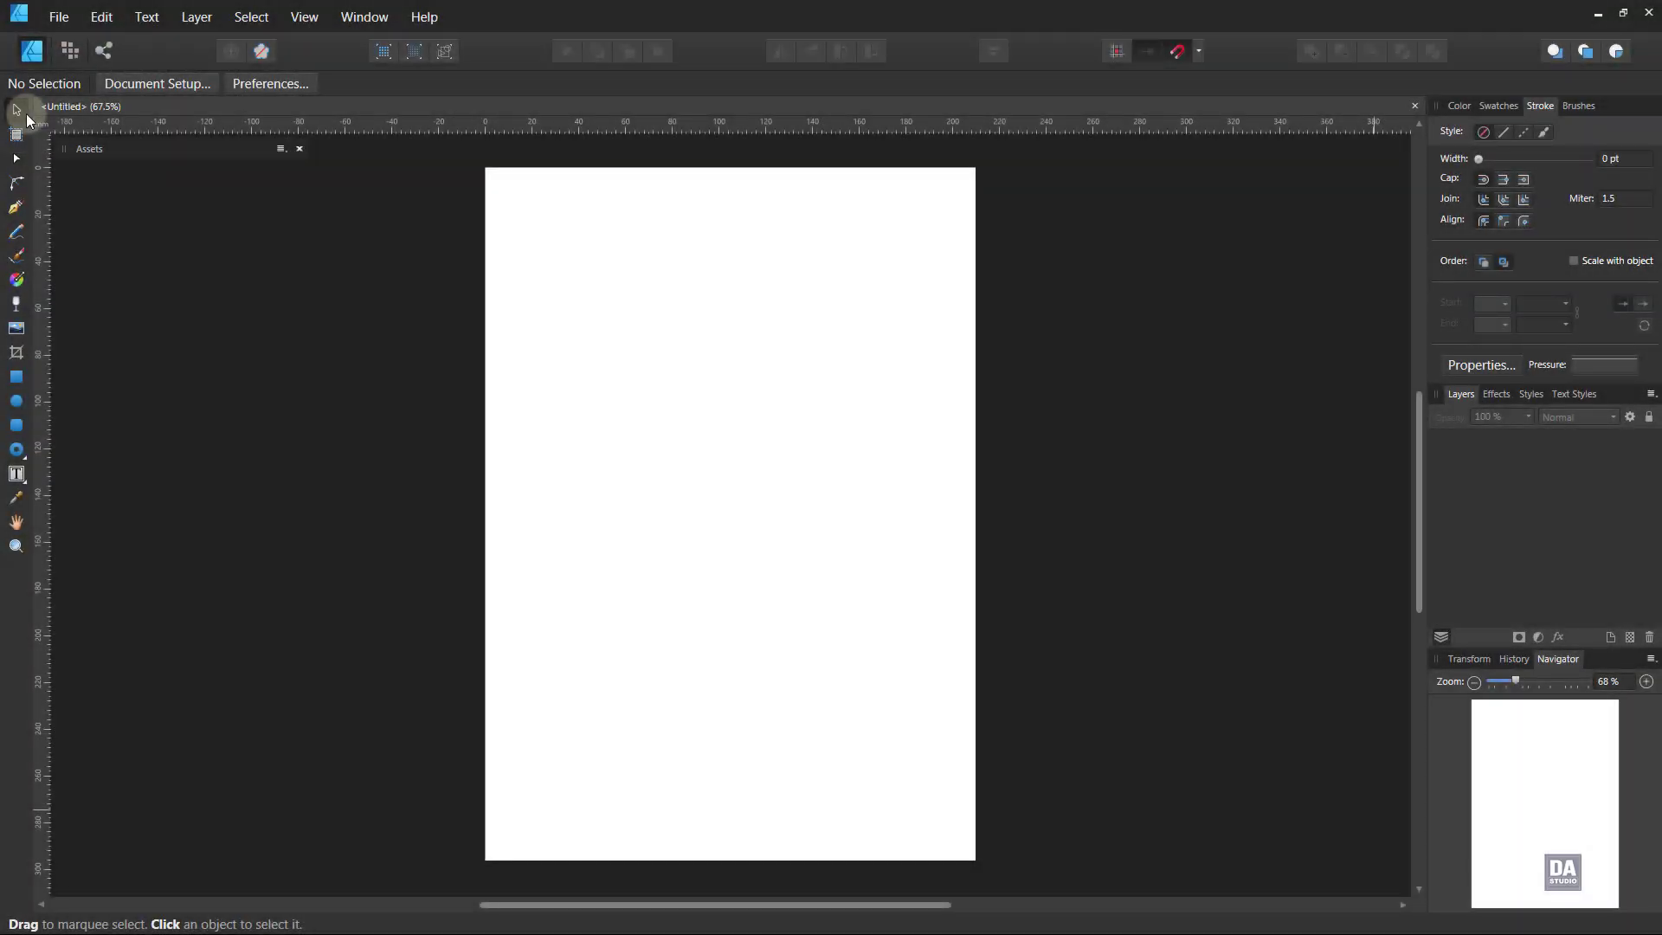
# Draw a page-sized rectangle and fill it orange from the Colours swatch palette.
pyautogui.click(16, 377)
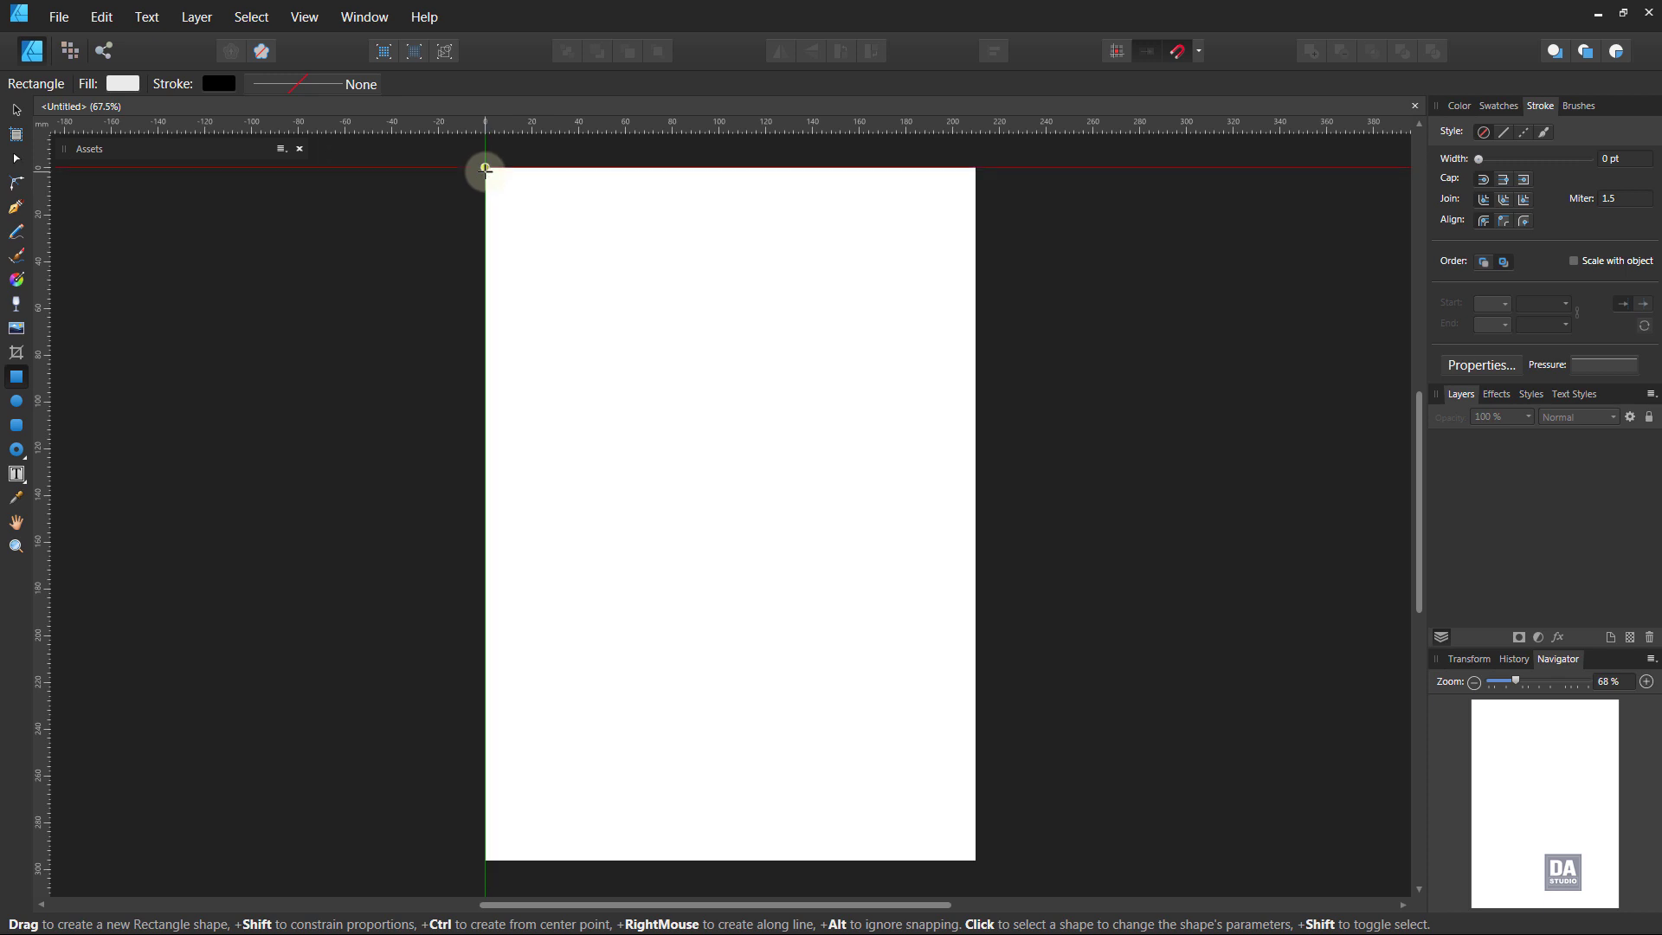
pyautogui.moveTo(487, 169)
pyautogui.mouseDown()
pyautogui.moveTo(783, 614)
pyautogui.moveTo(974, 860)
pyautogui.mouseUp()
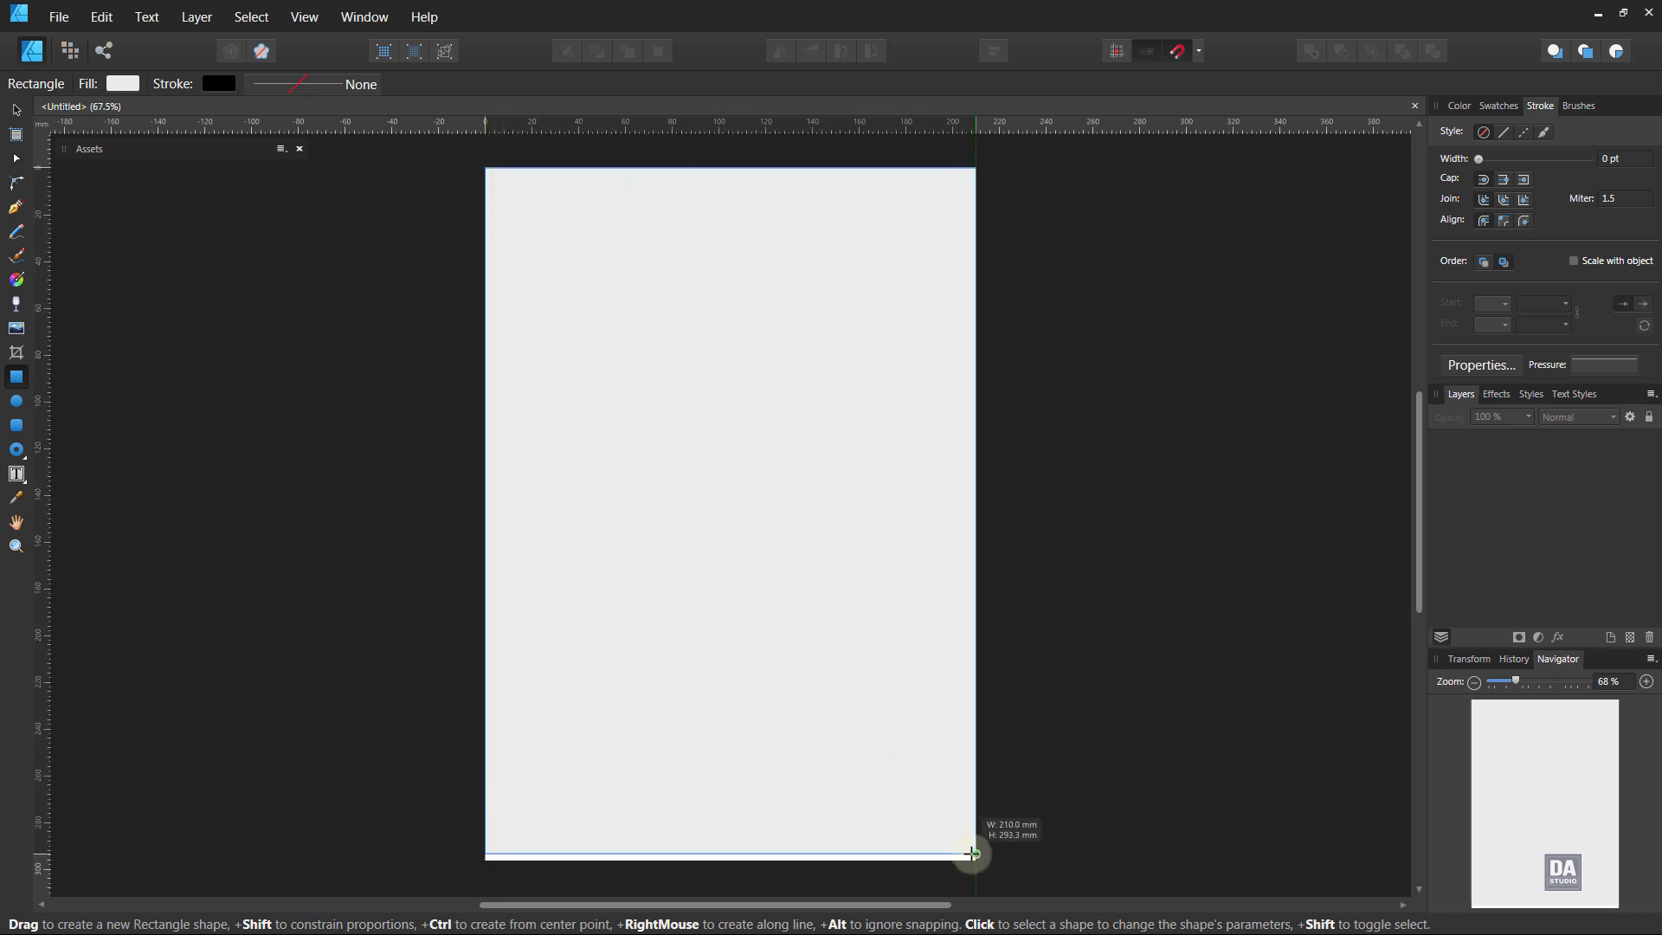
pyautogui.click(1504, 107)
pyautogui.click(1489, 202)
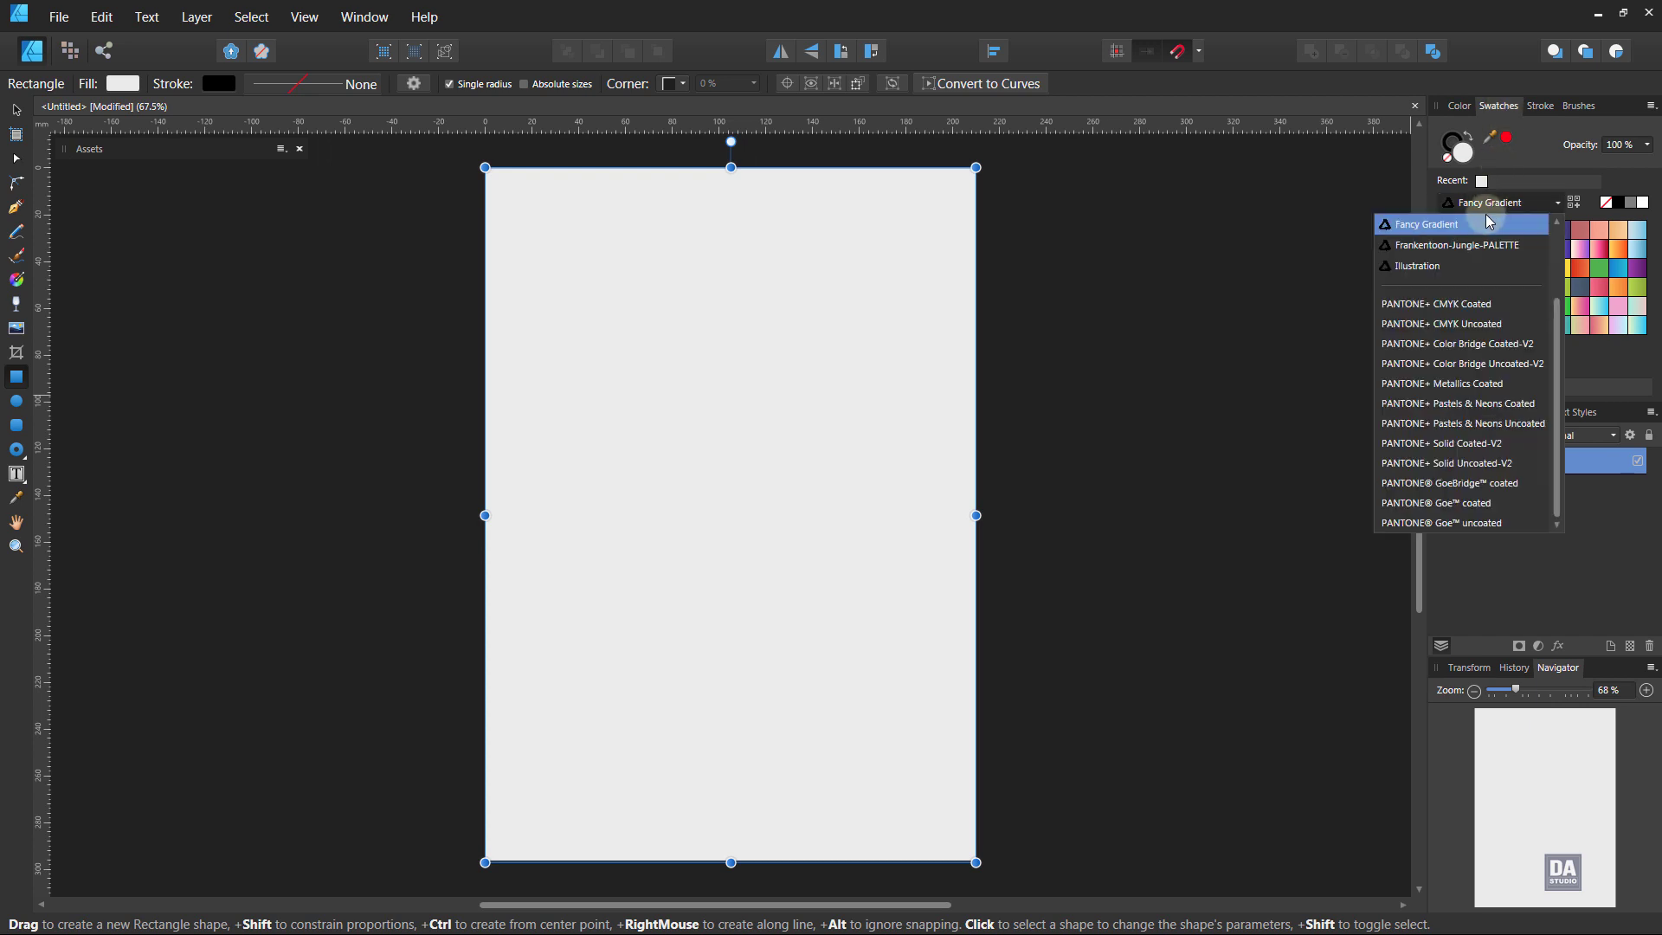
pyautogui.scroll(3, 1472, 268)
pyautogui.click(1428, 245)
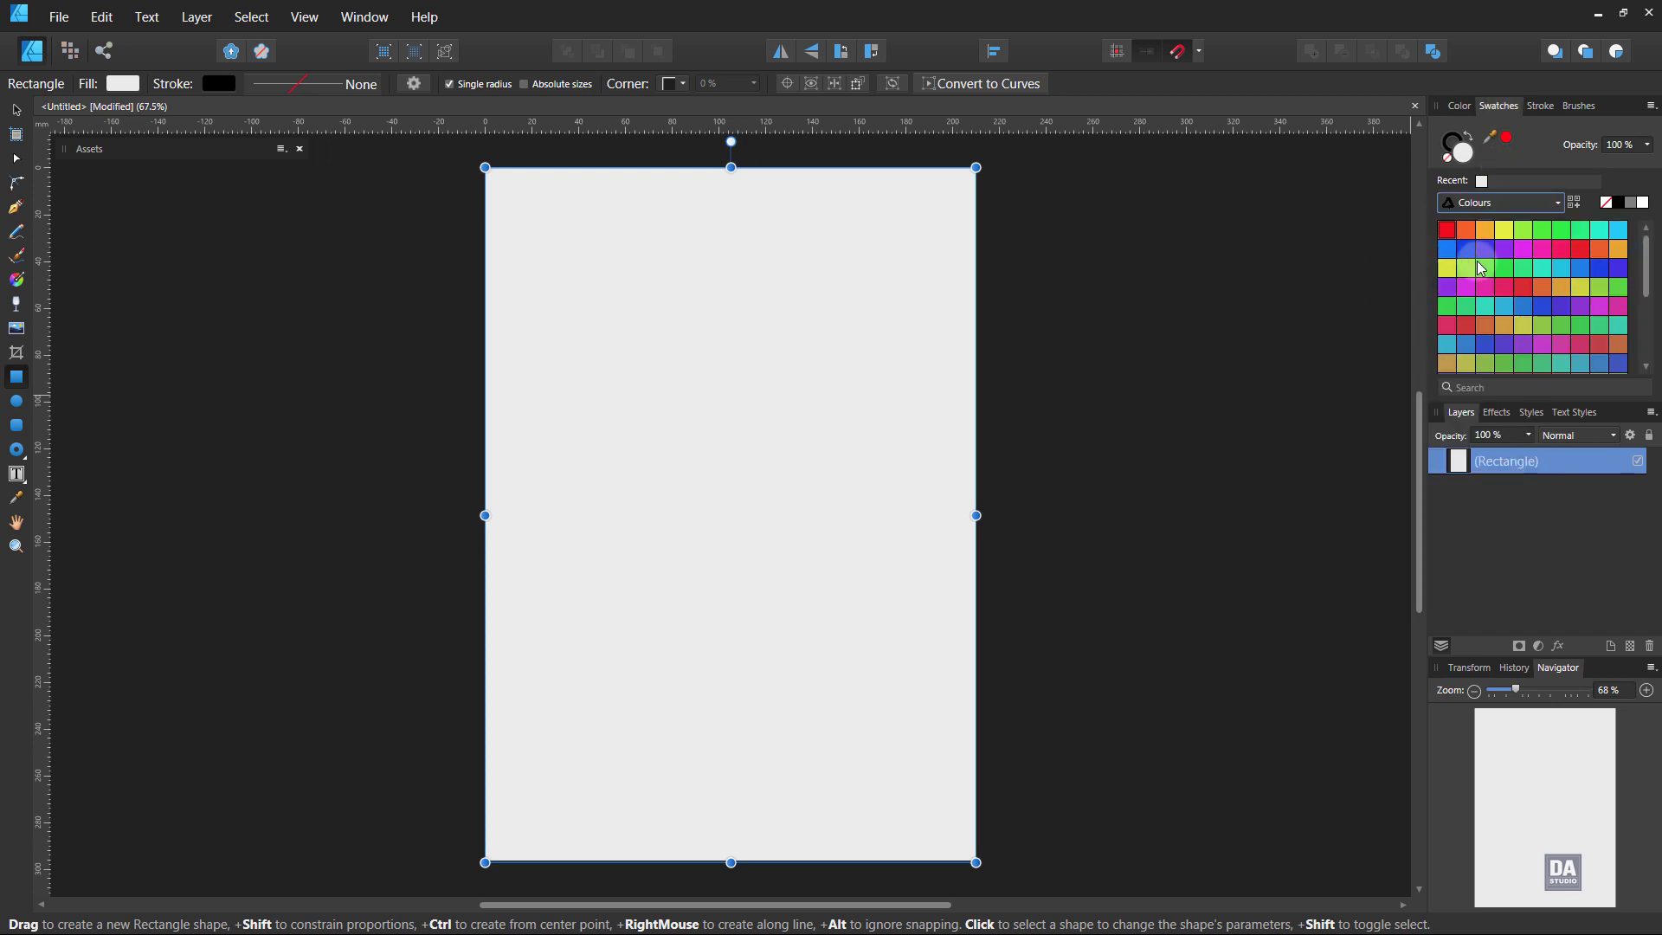
pyautogui.click(1485, 230)
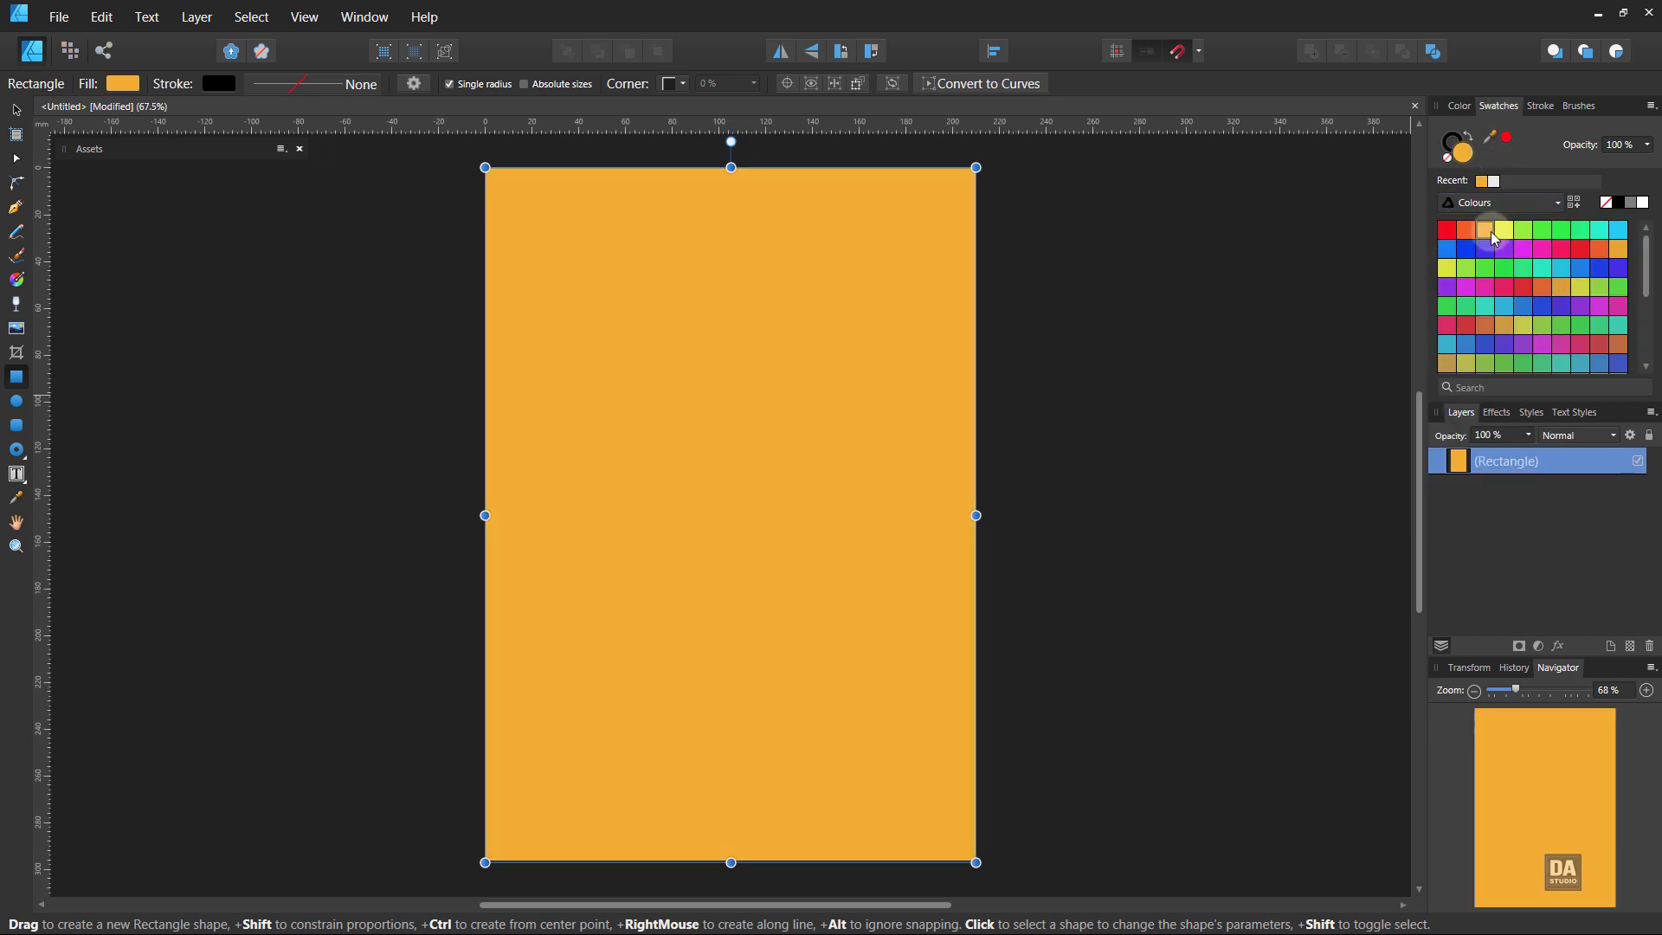
# Lock the background rectangle and fine-tune its fill to warm orange #EDB530.
pyautogui.click(1618, 460)
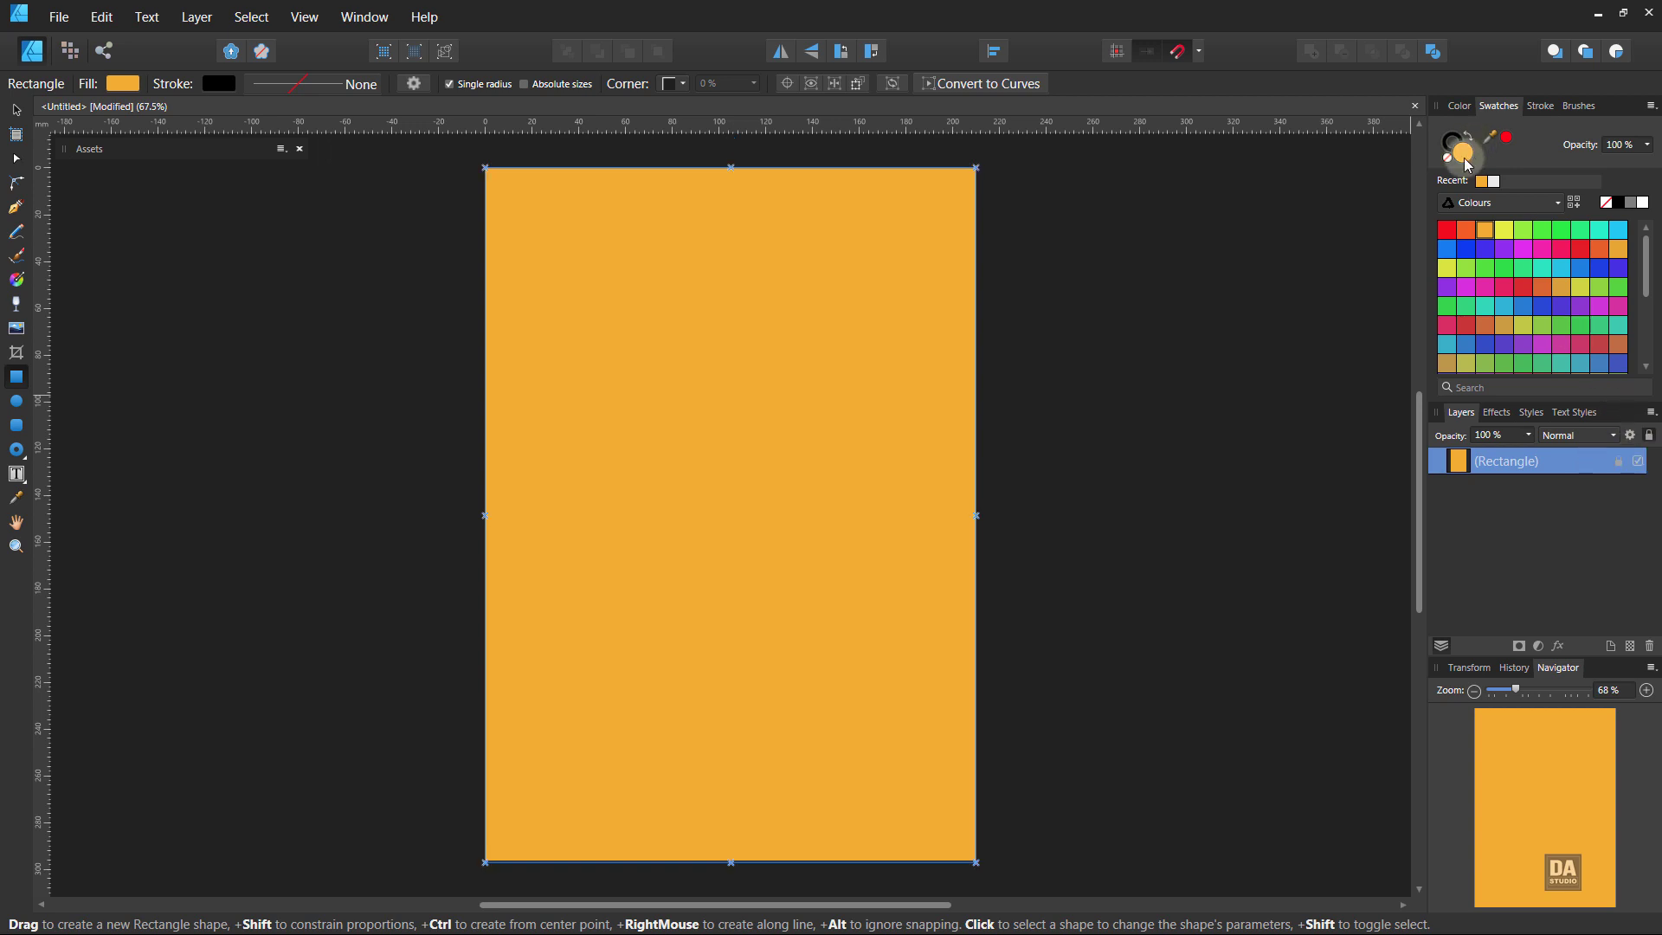
pyautogui.doubleClick(1466, 161)
pyautogui.moveTo(1009, 267); pyautogui.dragTo(1354, 245)
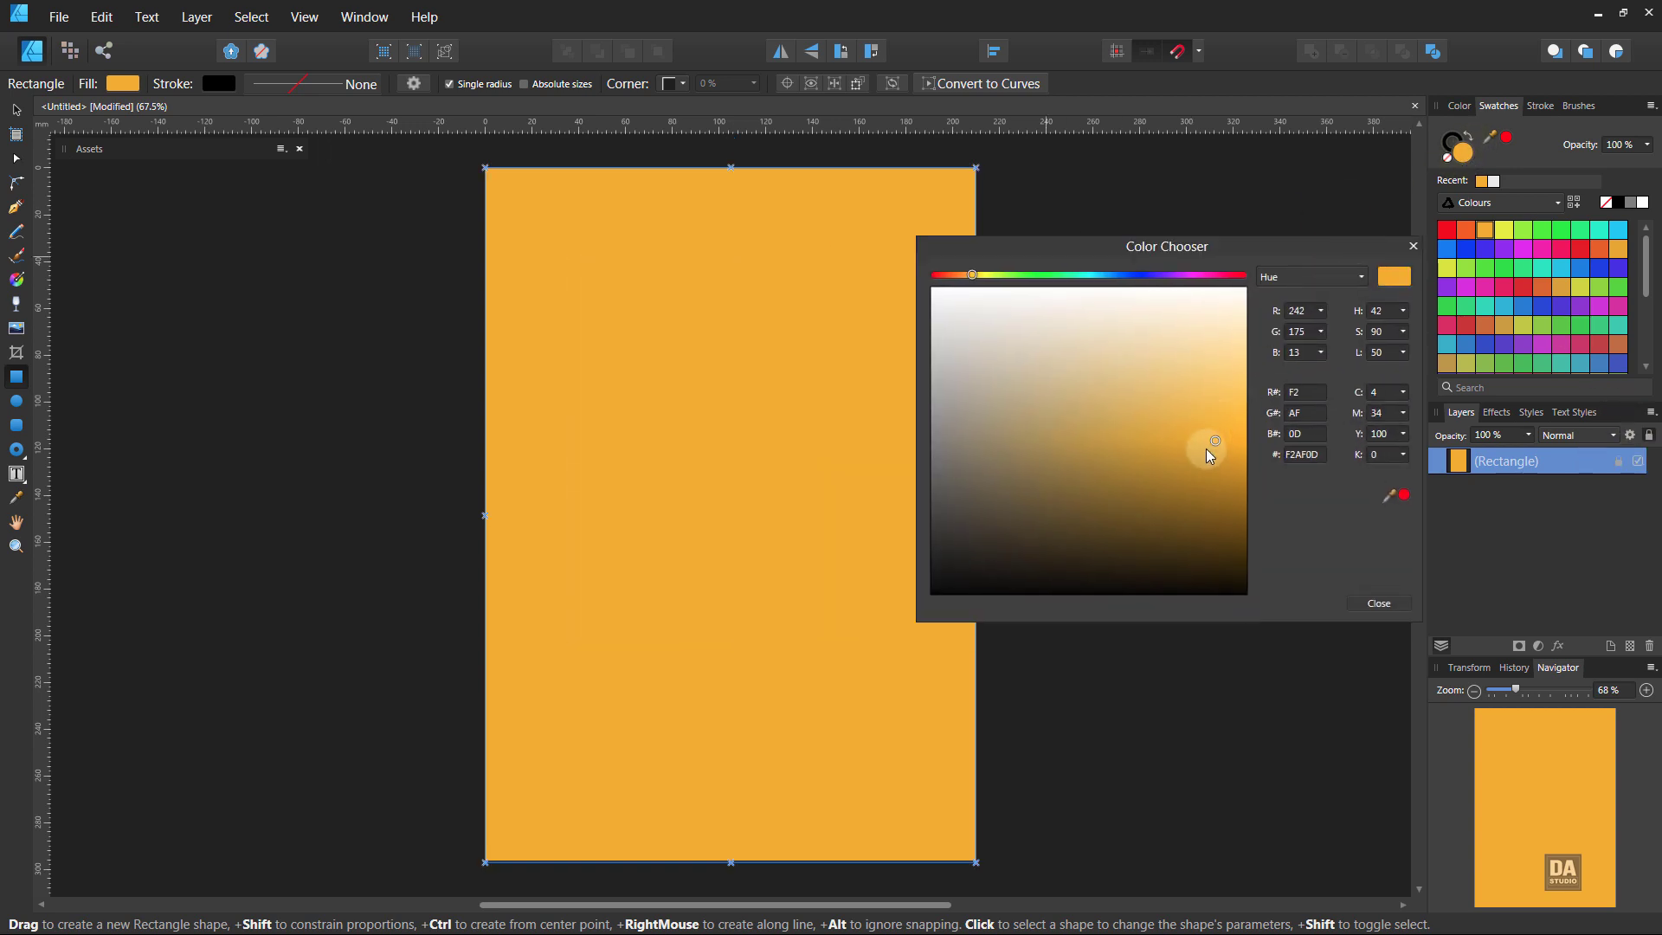
pyautogui.moveTo(1209, 454)
pyautogui.mouseDown()
pyautogui.moveTo(1157, 447)
pyautogui.moveTo(1201, 430)
pyautogui.mouseUp()
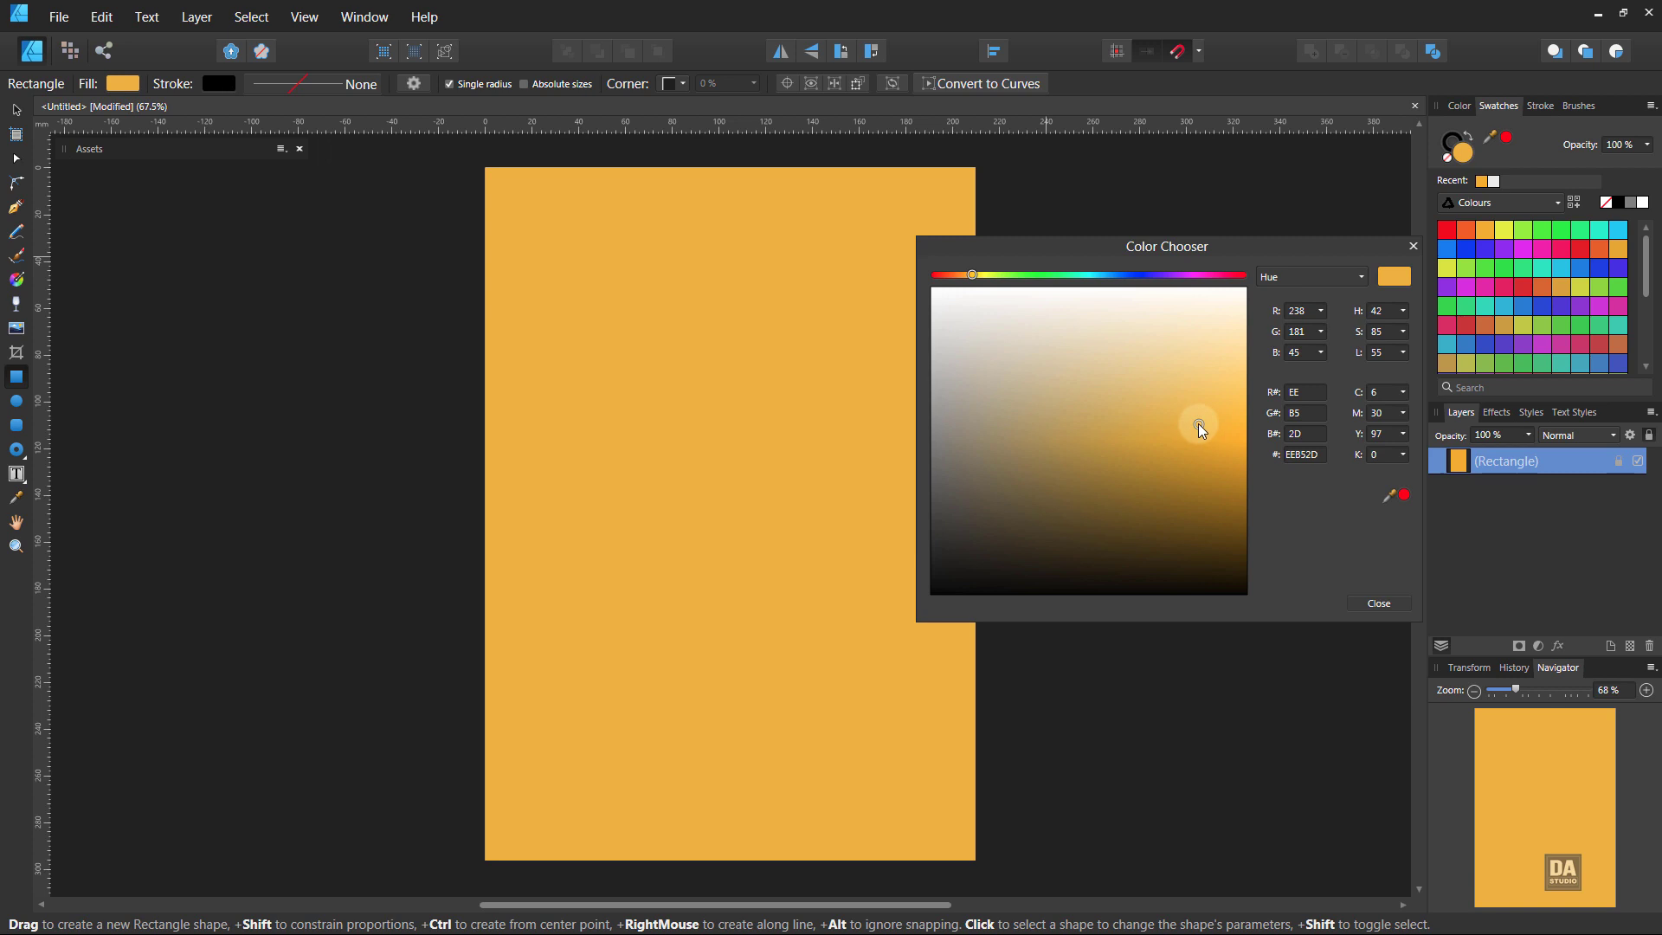
pyautogui.click(1379, 603)
pyautogui.click(1235, 505)
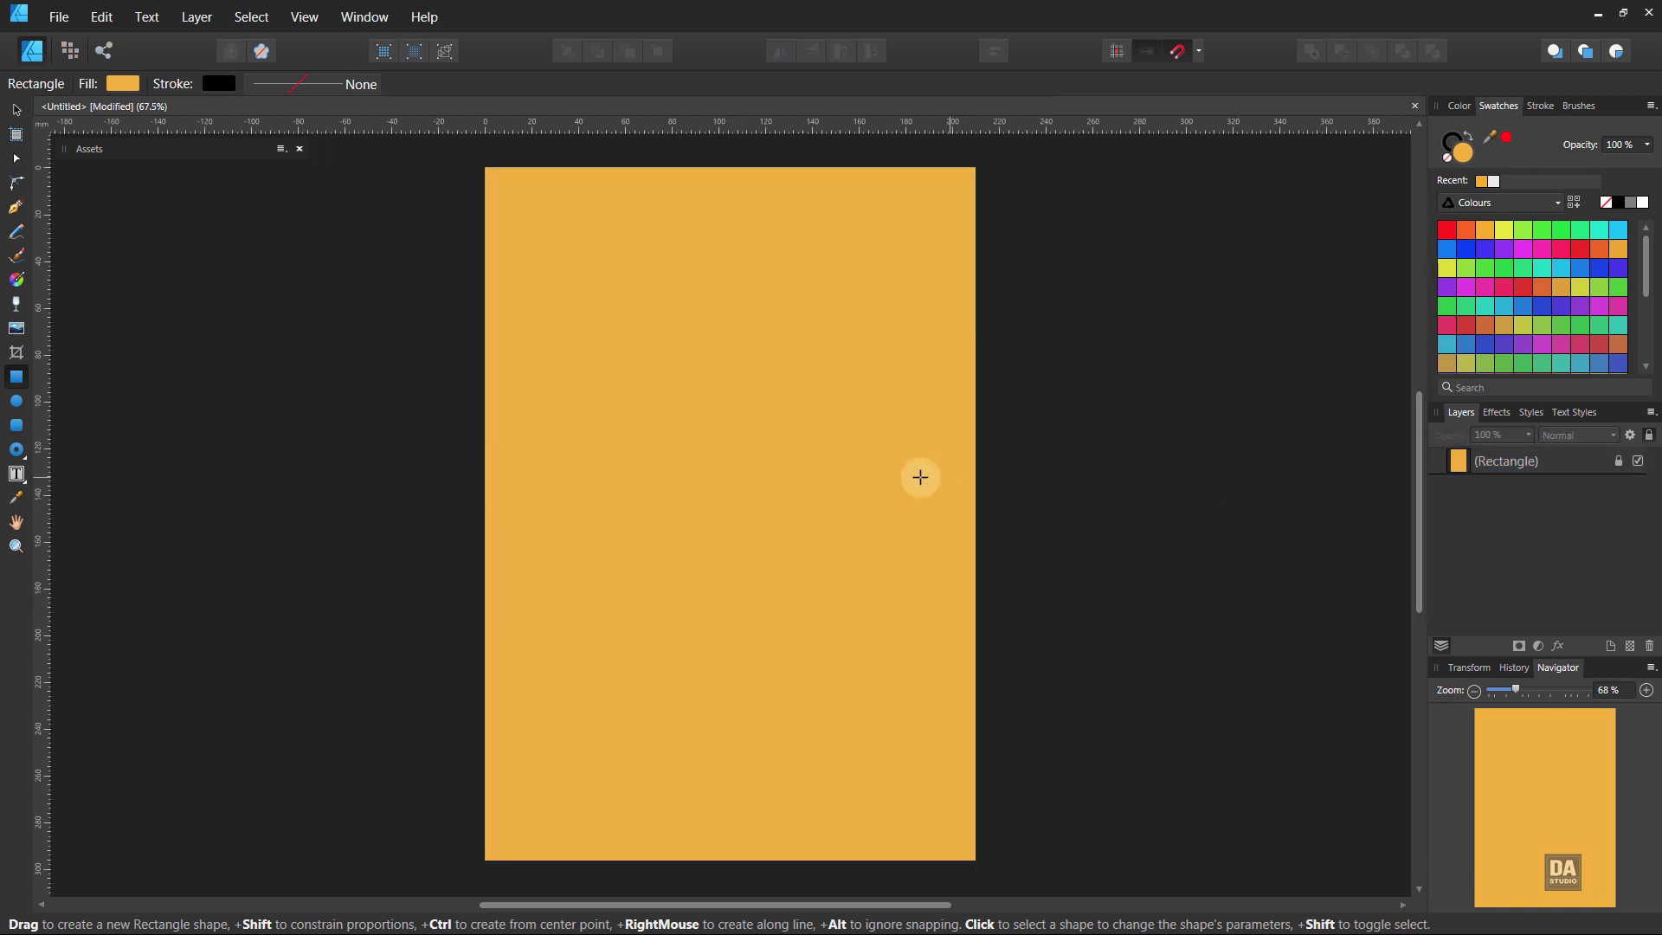
# Draw a square in the upper page area and shrink it evenly about its centre.
pyautogui.moveTo(885, 481); pyautogui.dragTo(898, 479)
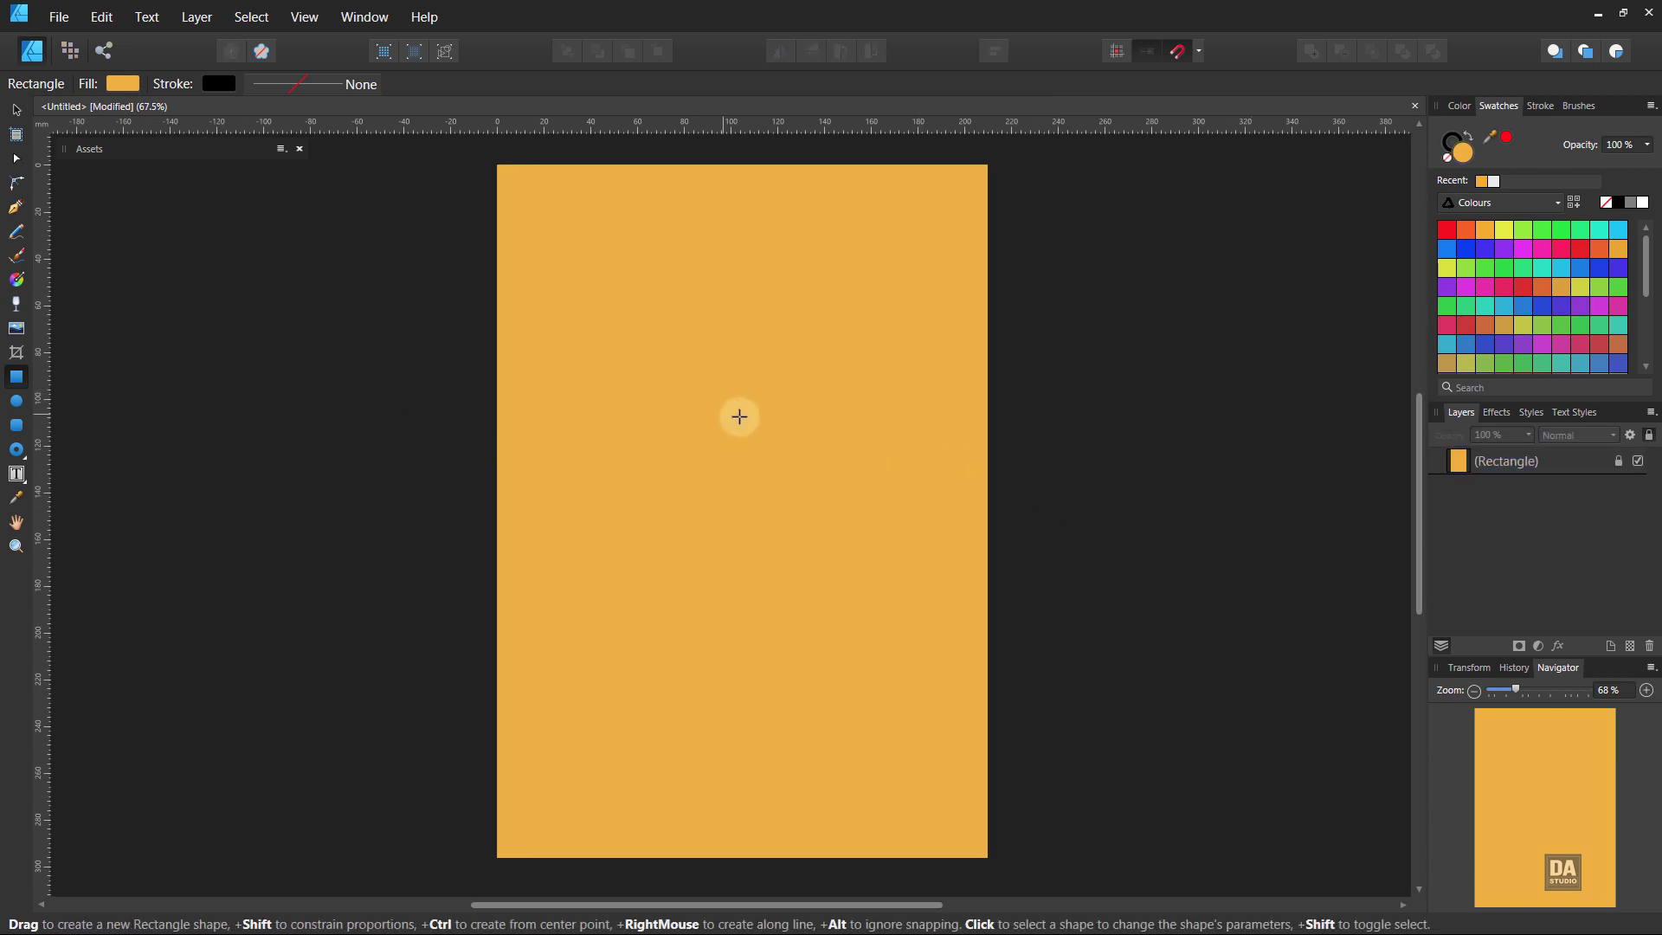
pyautogui.moveTo(743, 419); pyautogui.dragTo(946, 565)
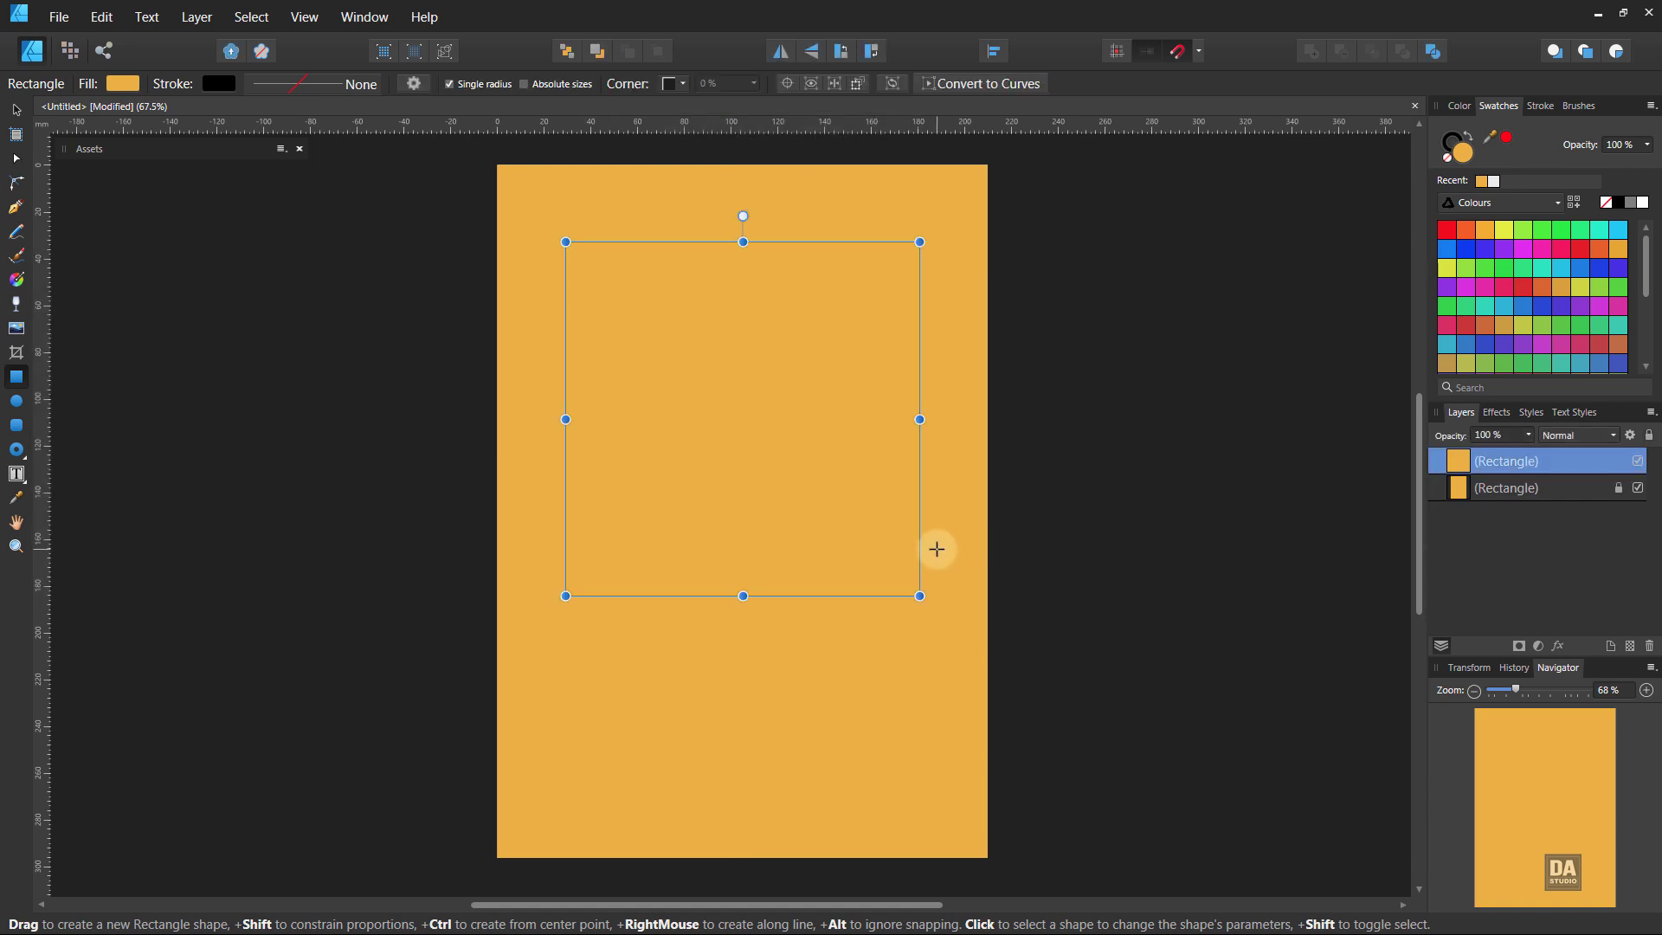
pyautogui.press('v')
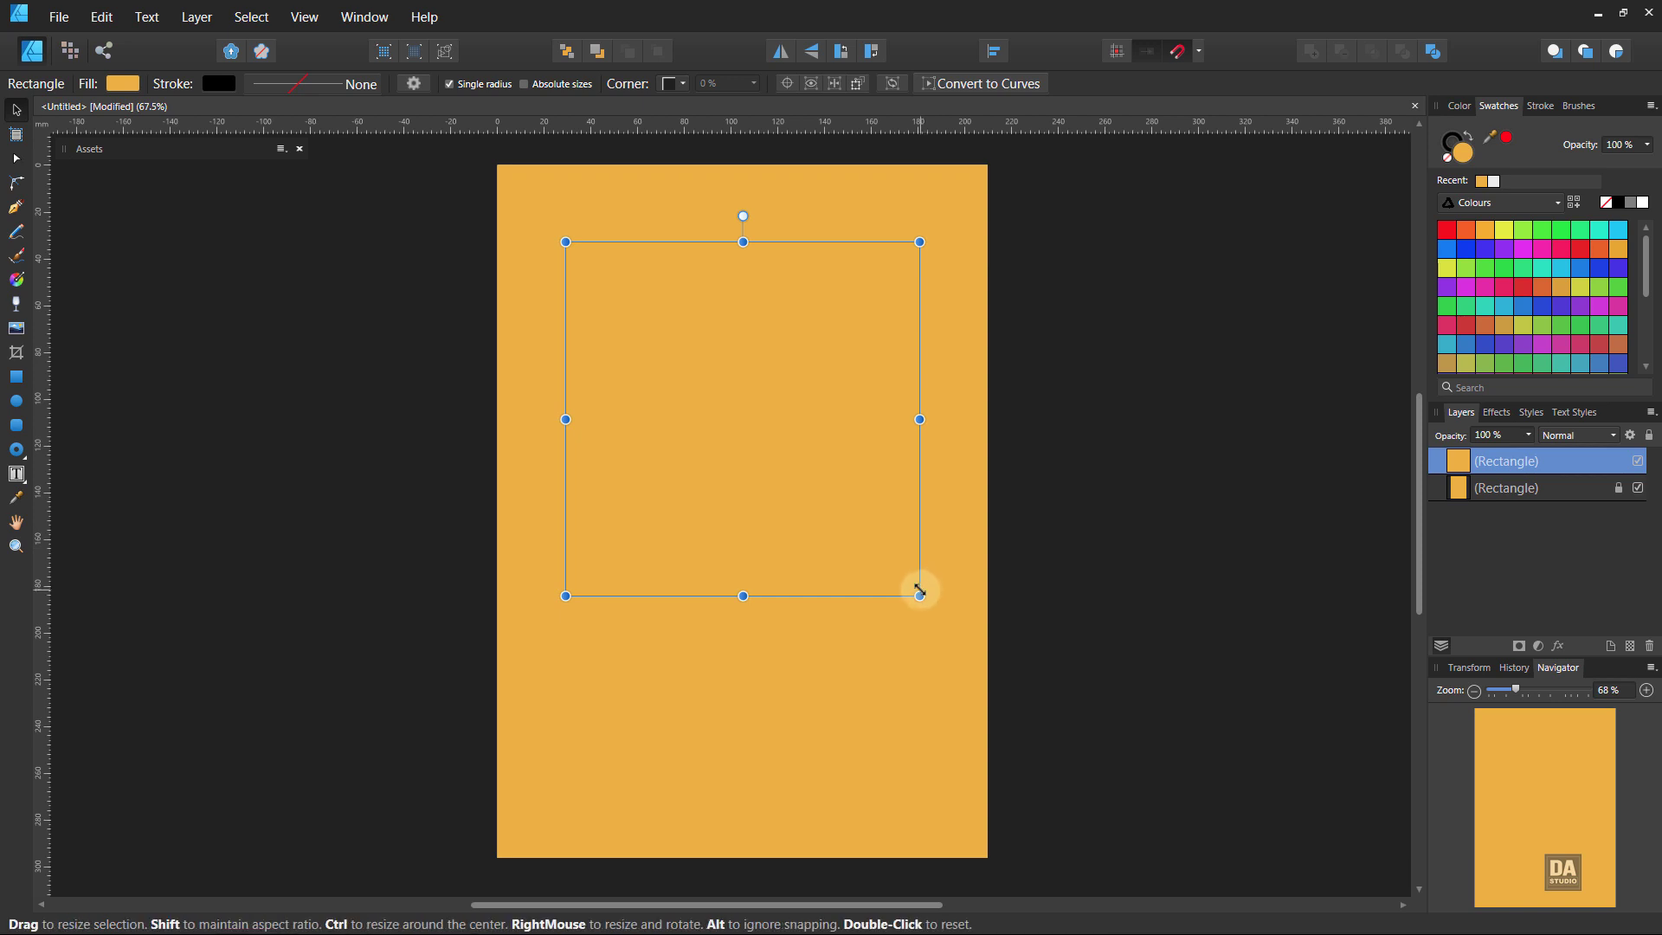
pyautogui.moveTo(919, 596); pyautogui.dragTo(861, 578)
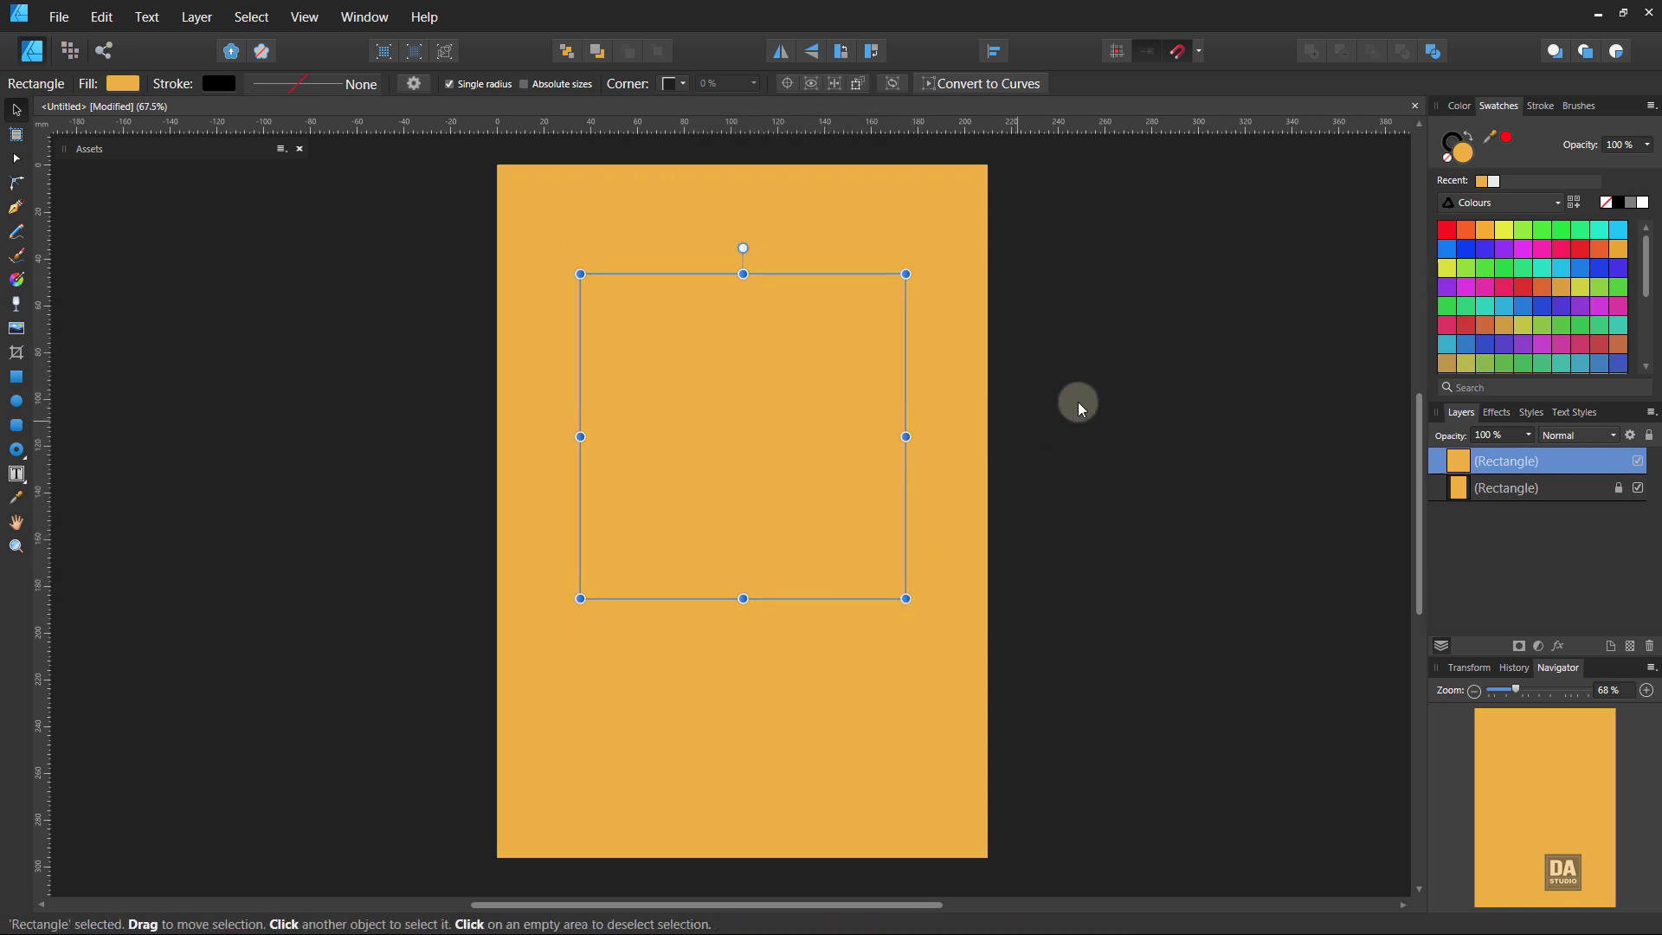
# Fill the square grey and nudge it slightly higher on the page.
pyautogui.click(1644, 204)
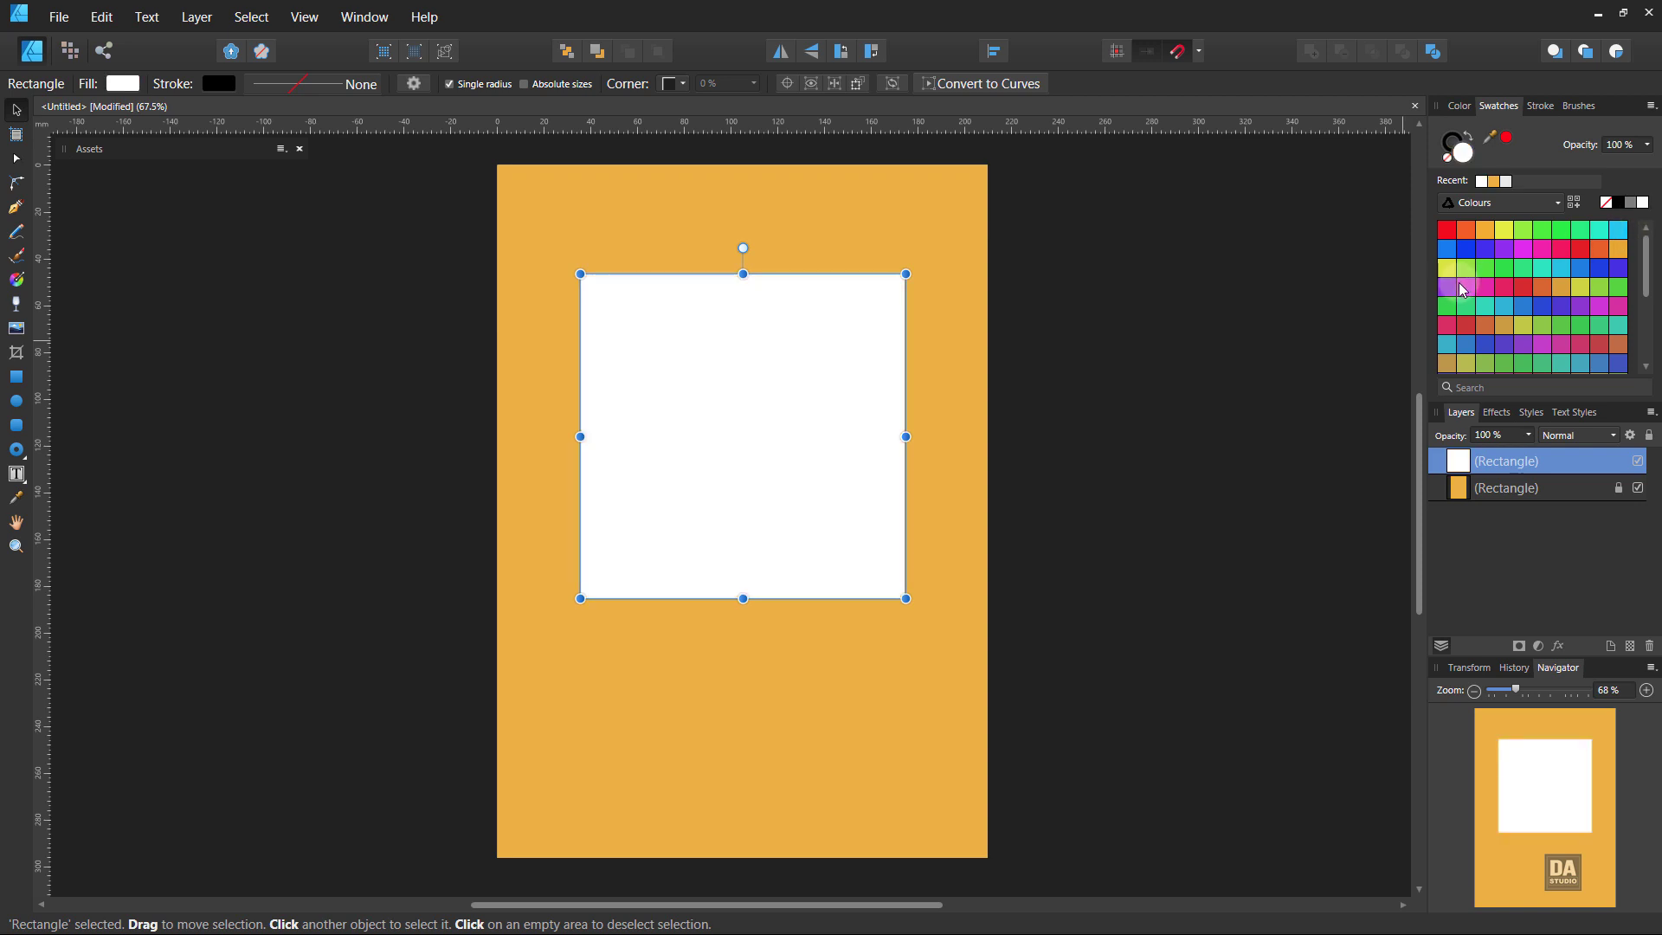
pyautogui.click(1630, 203)
pyautogui.click(1353, 328)
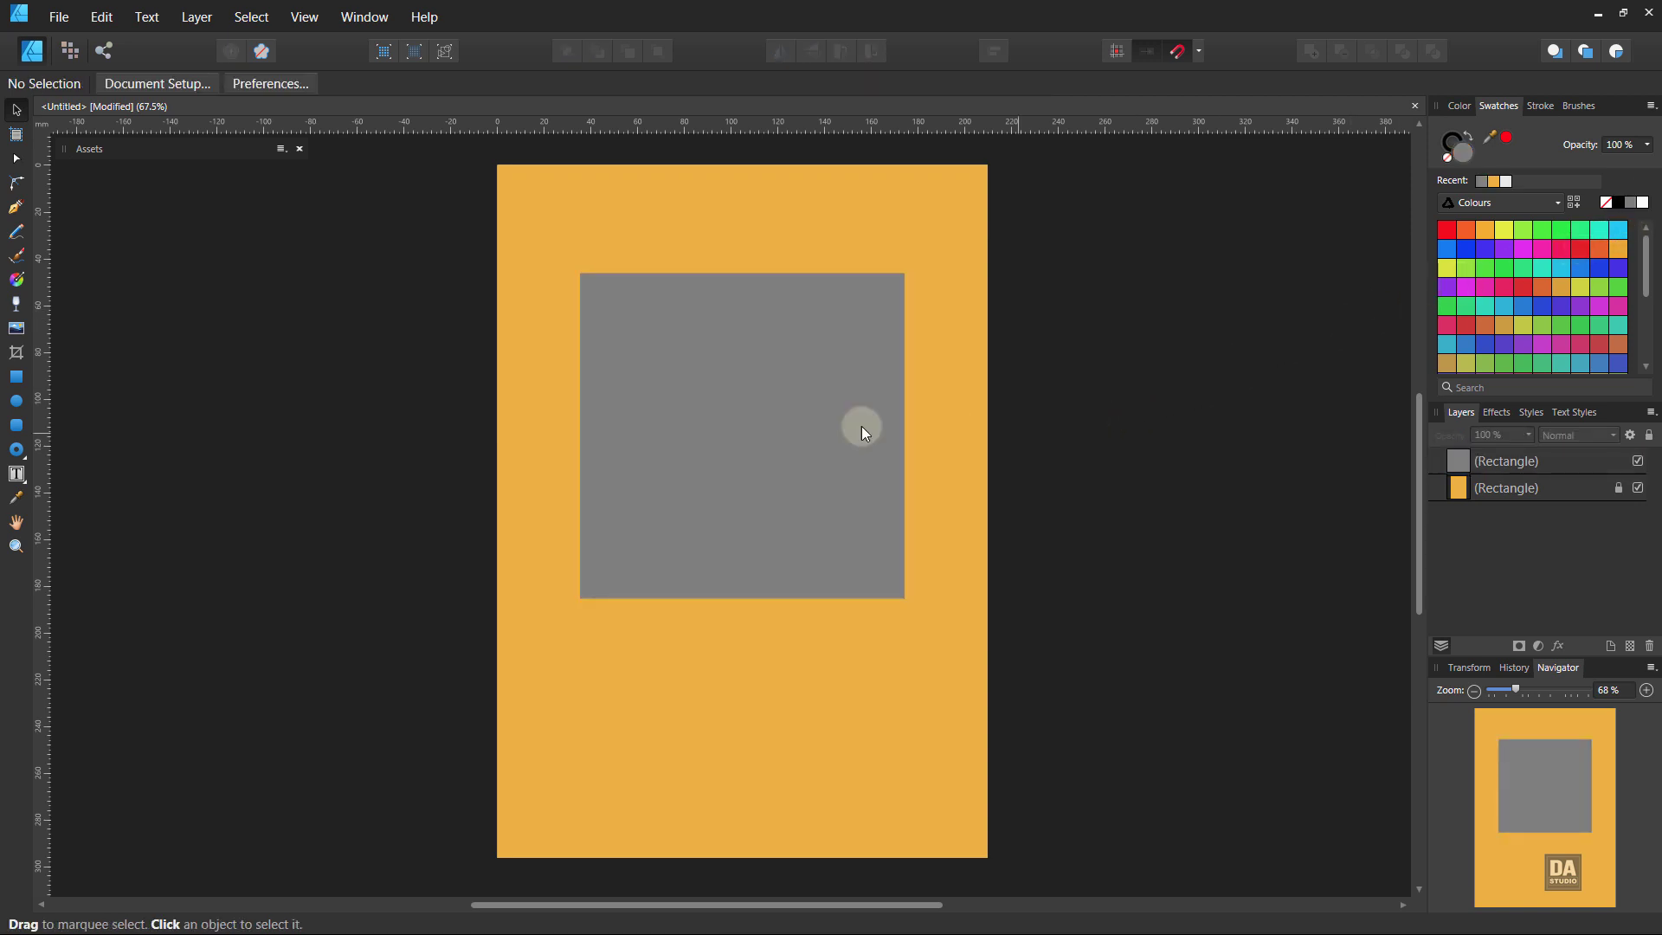
pyautogui.click(829, 494)
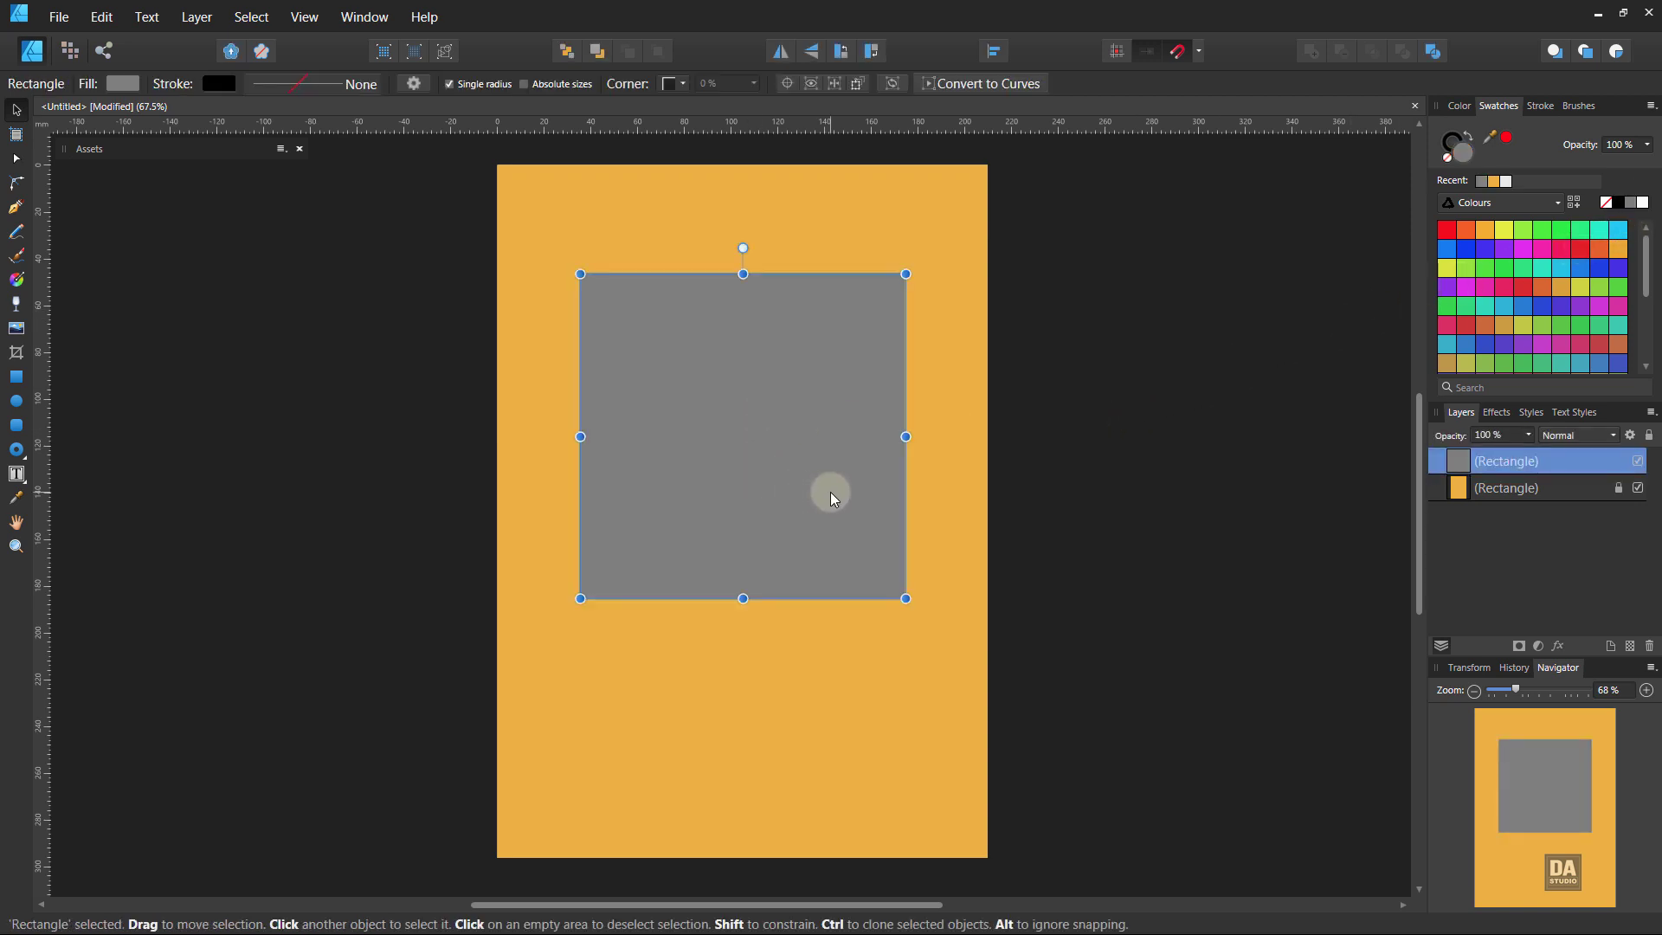
pyautogui.moveTo(831, 494); pyautogui.dragTo(835, 474)
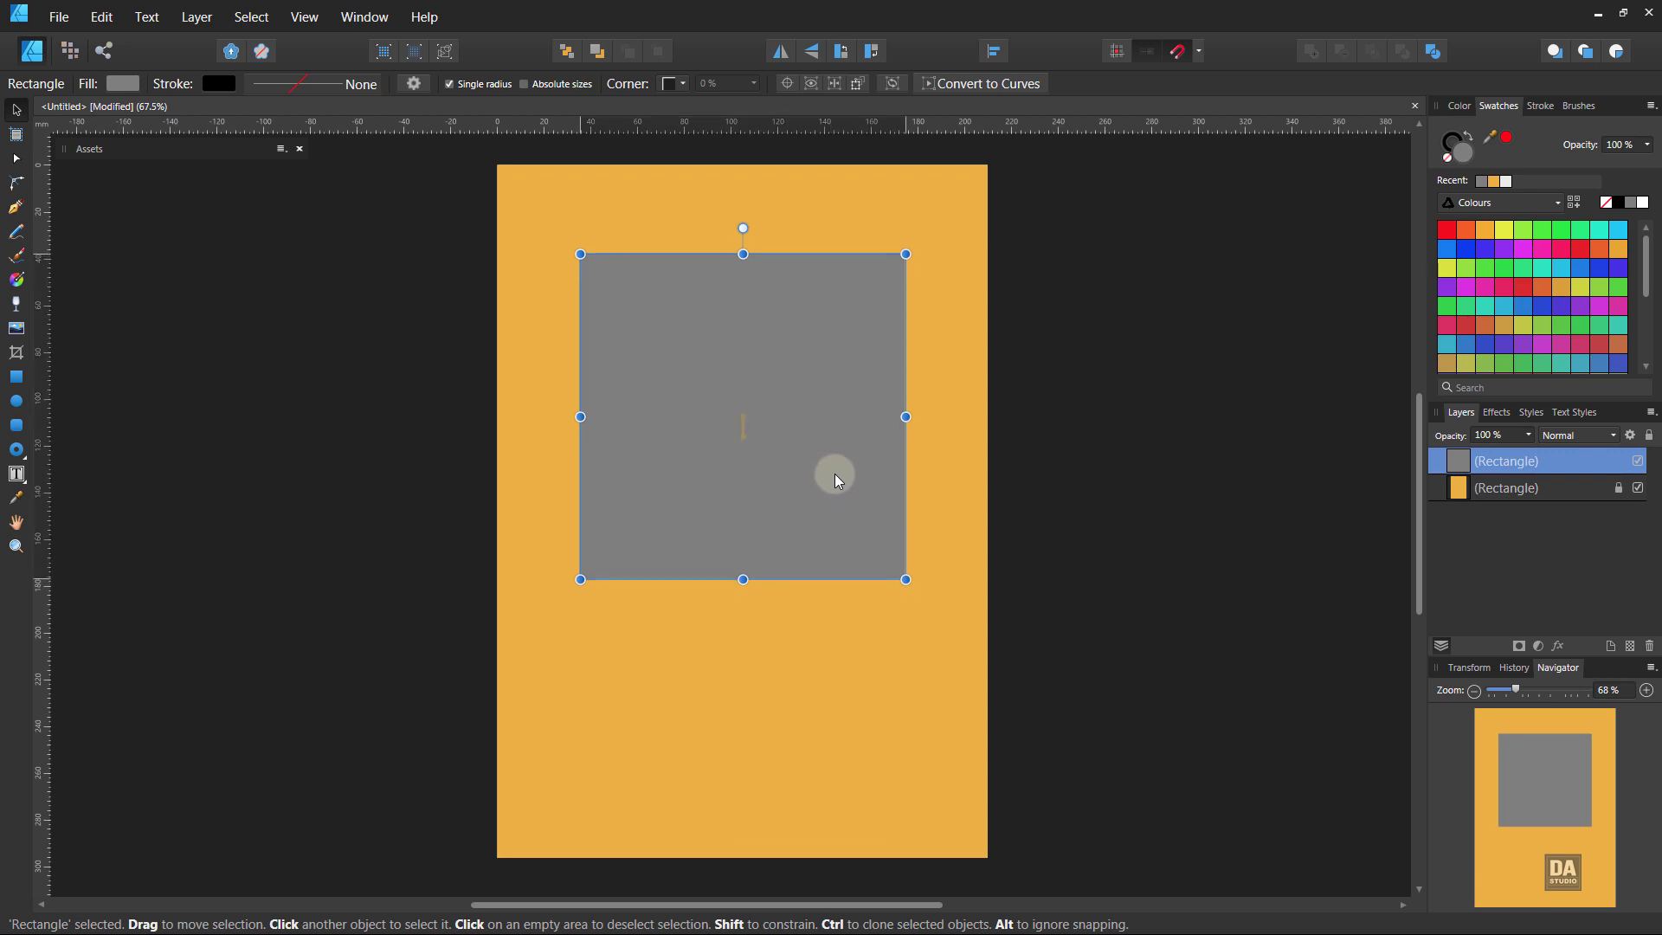
pyautogui.click(1080, 450)
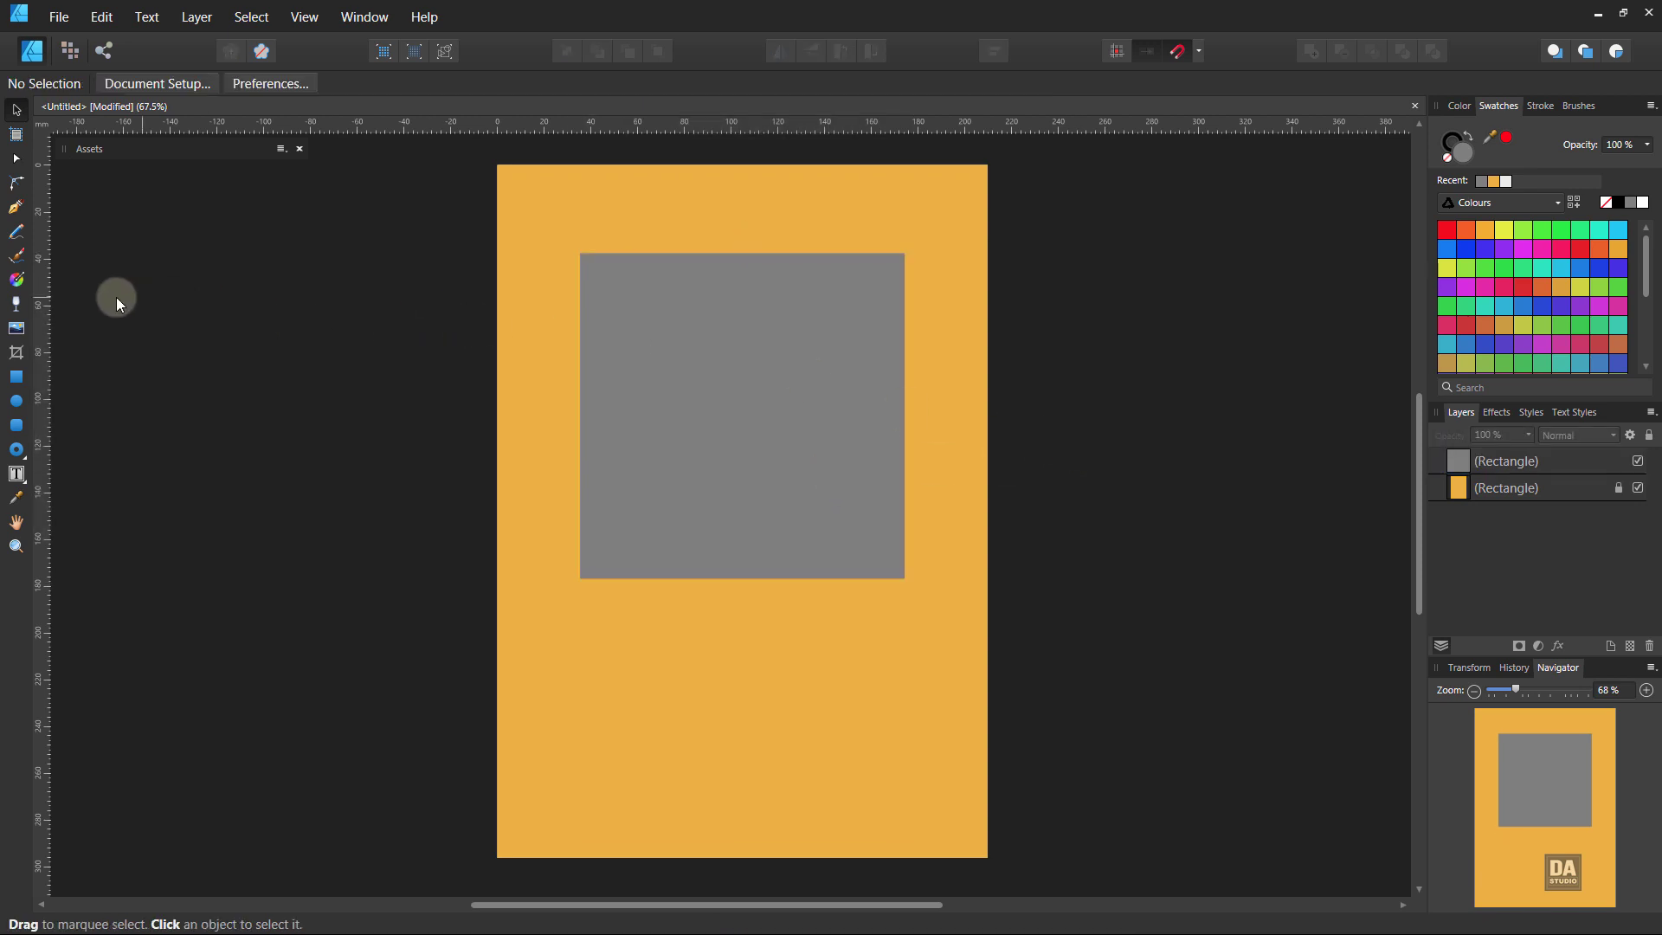
# Draw an L-shaped path up the page's left edge and across toward the right.
pyautogui.click(16, 212)
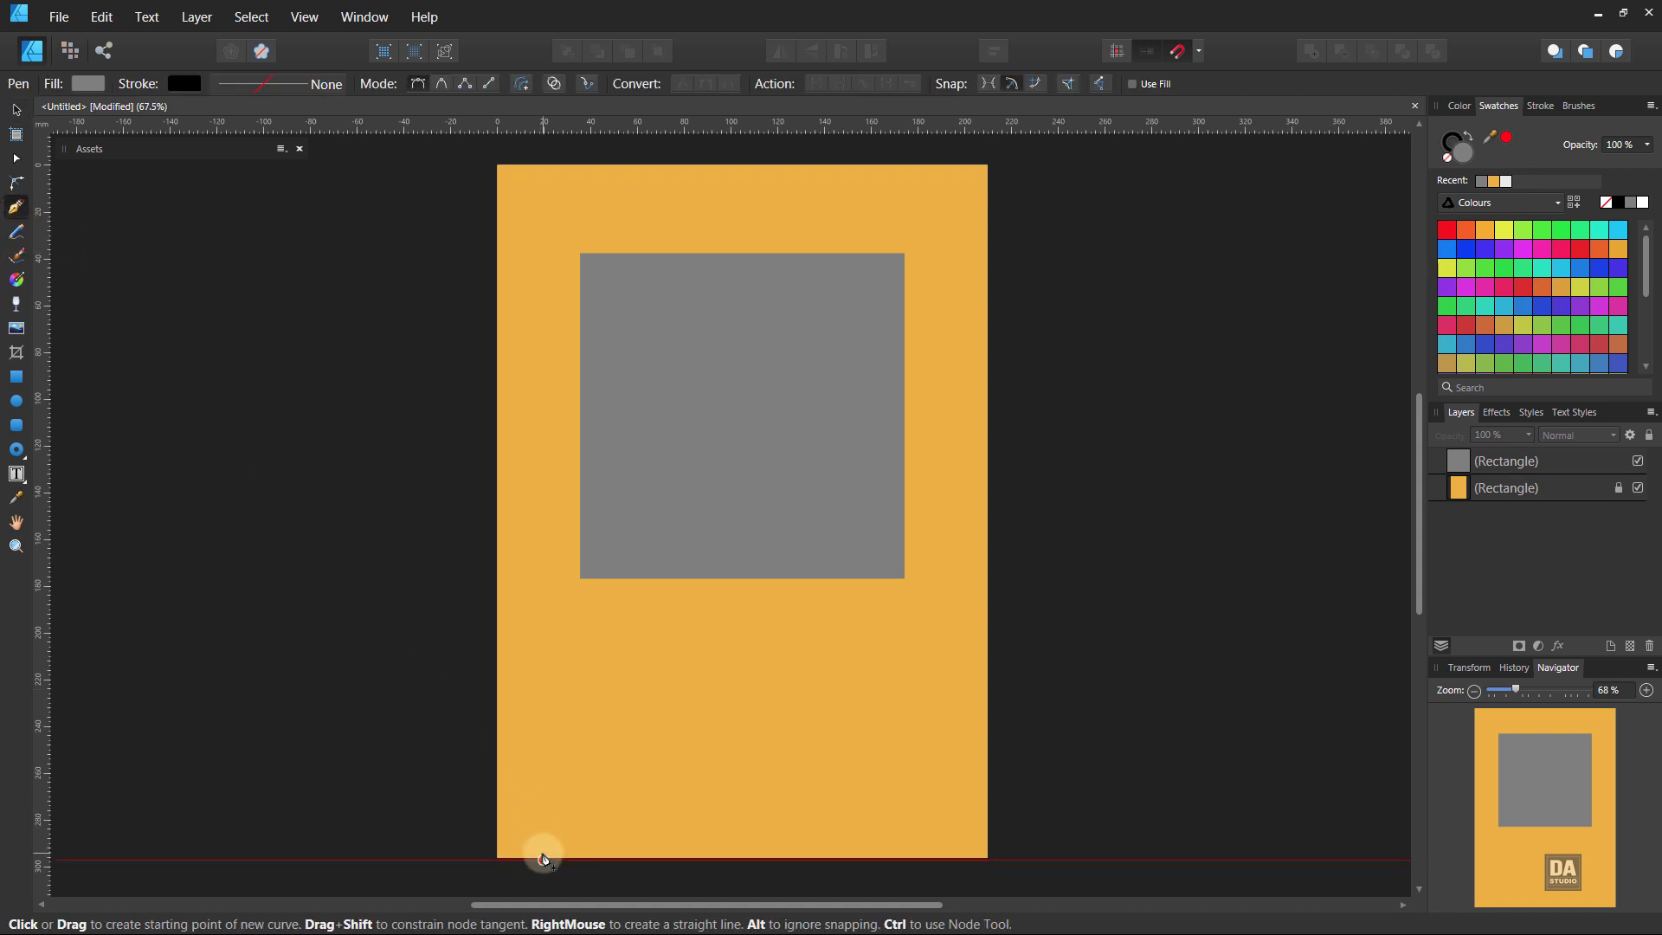
pyautogui.click(544, 859)
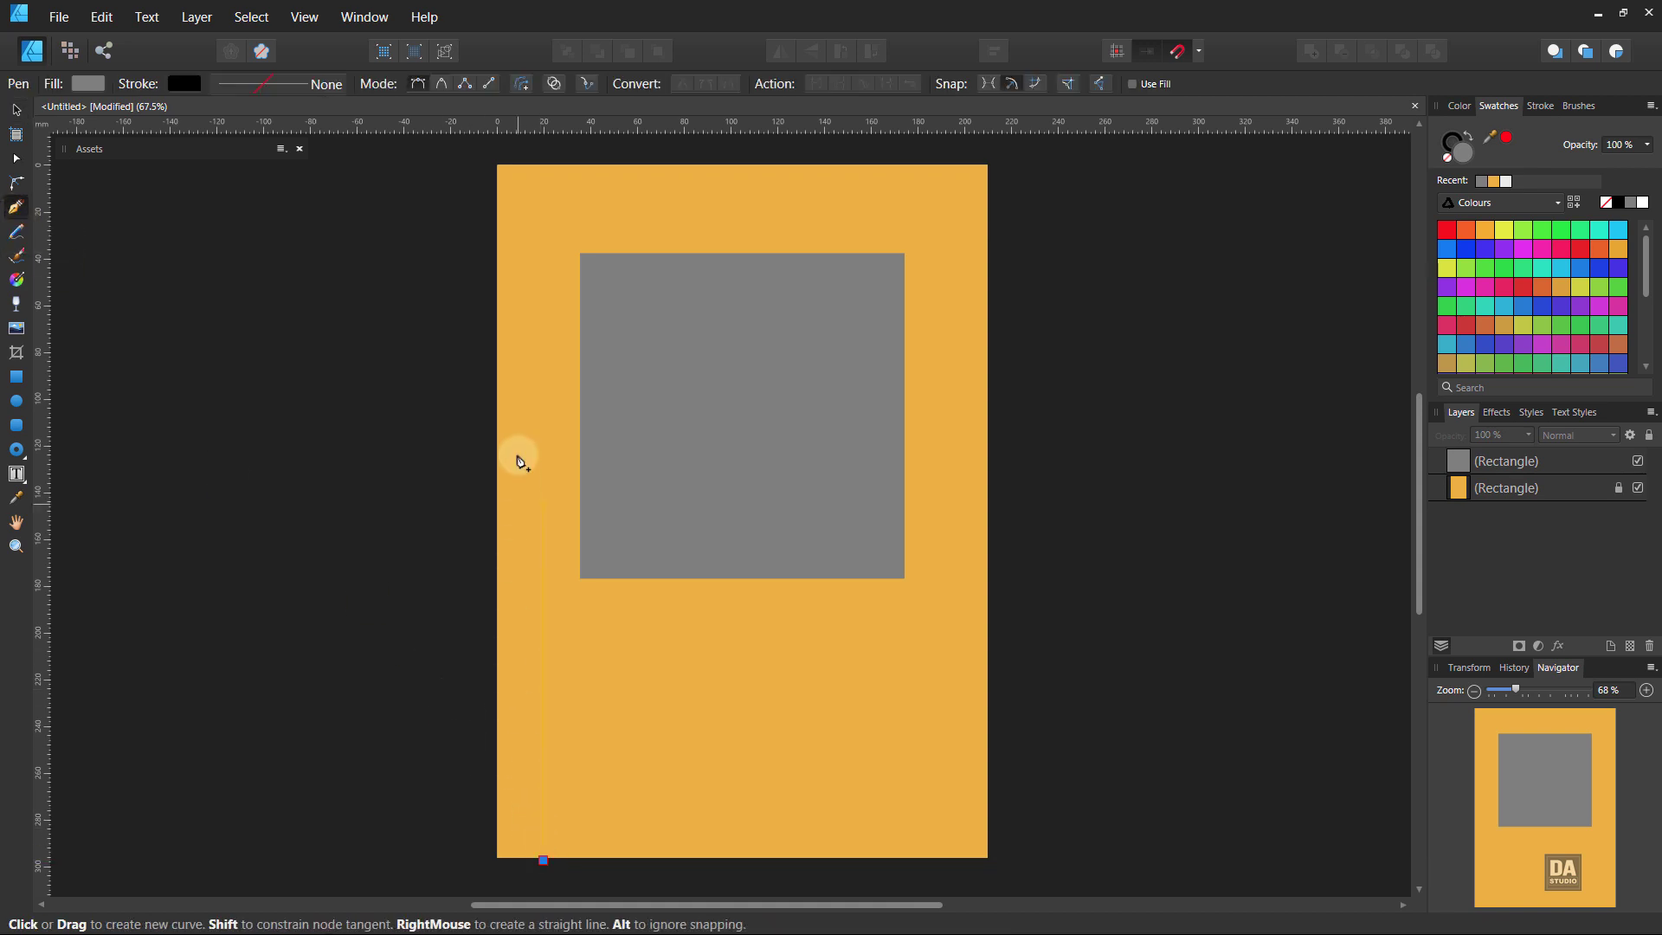
pyautogui.click(544, 231)
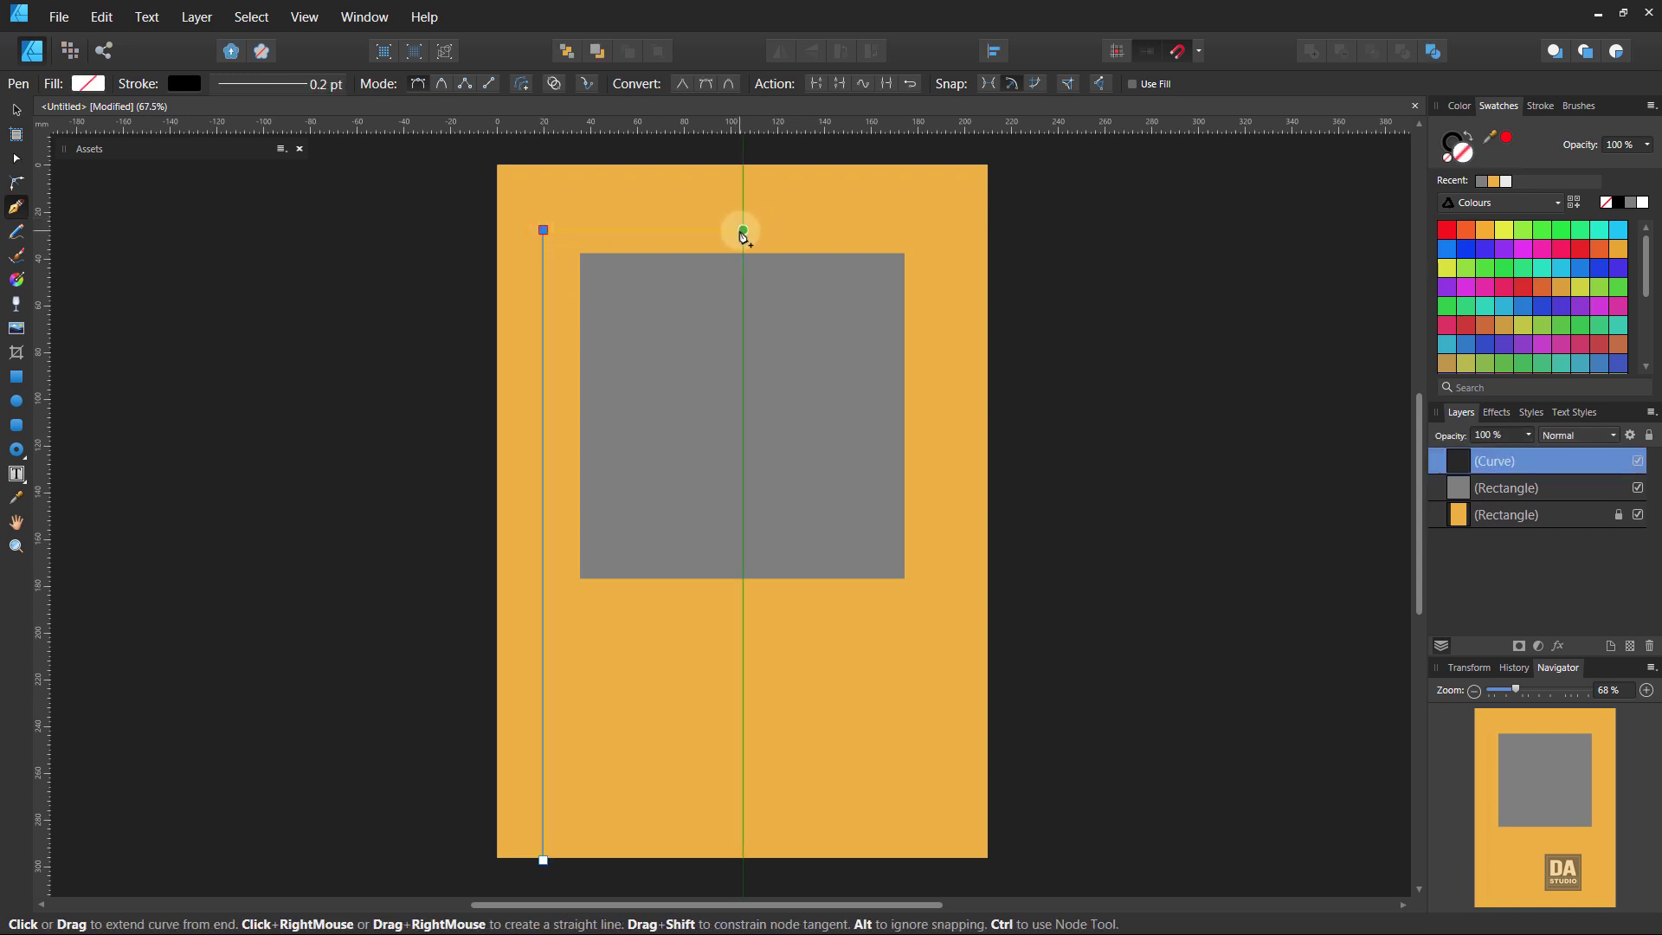
pyautogui.click(787, 230)
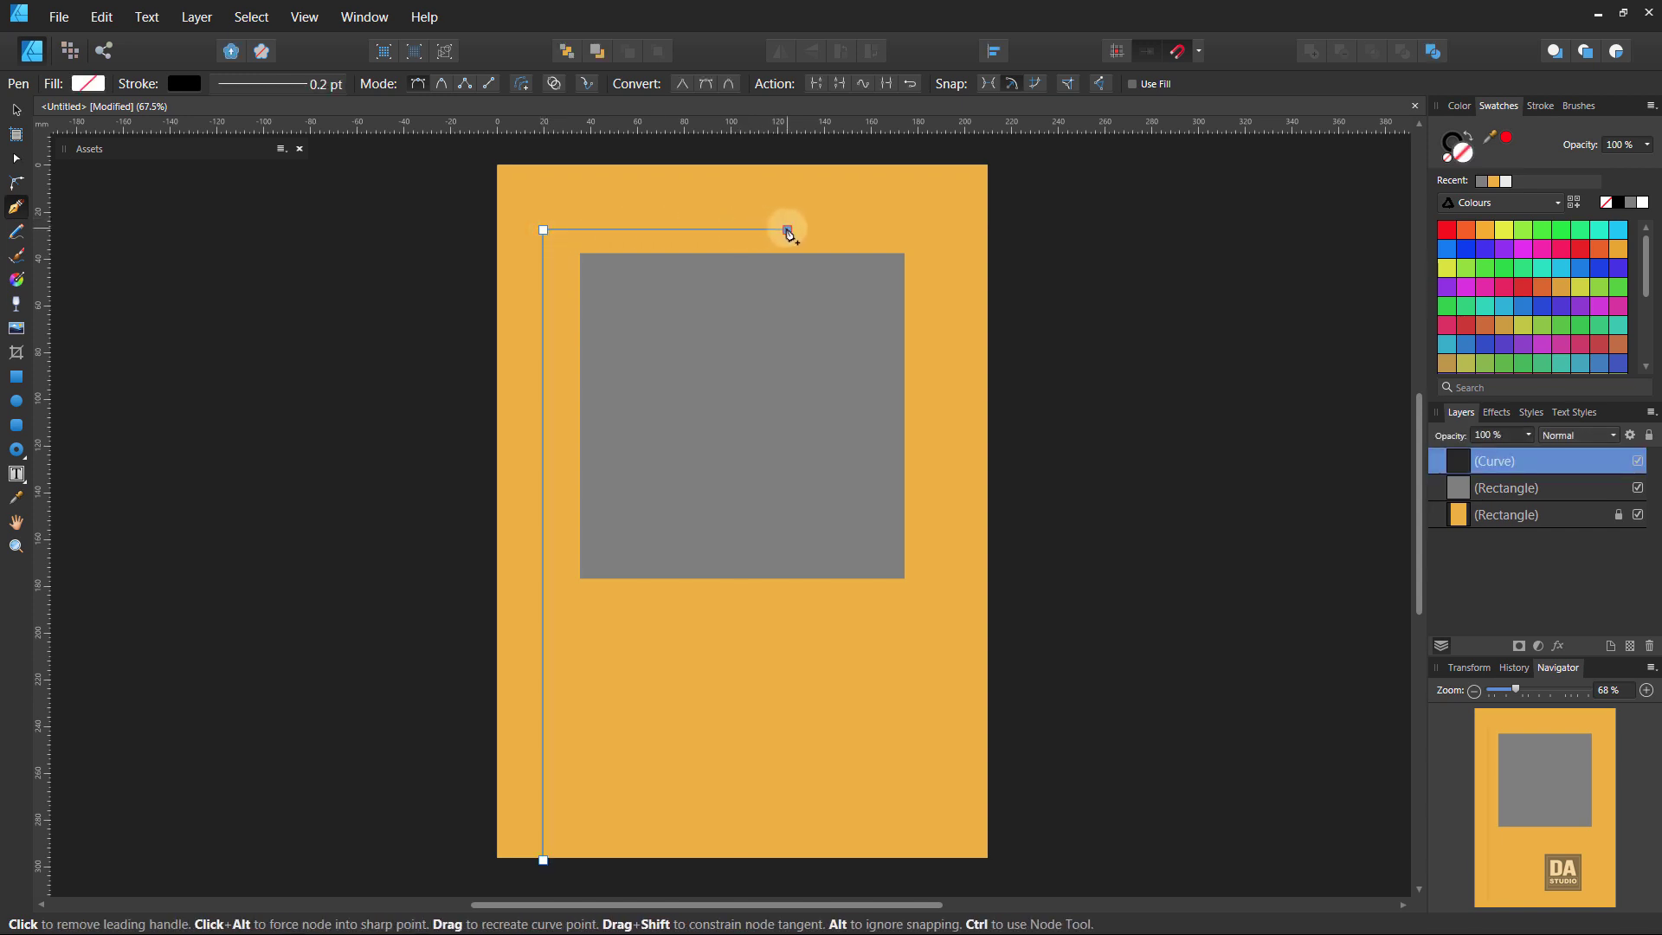
pyautogui.click(15, 110)
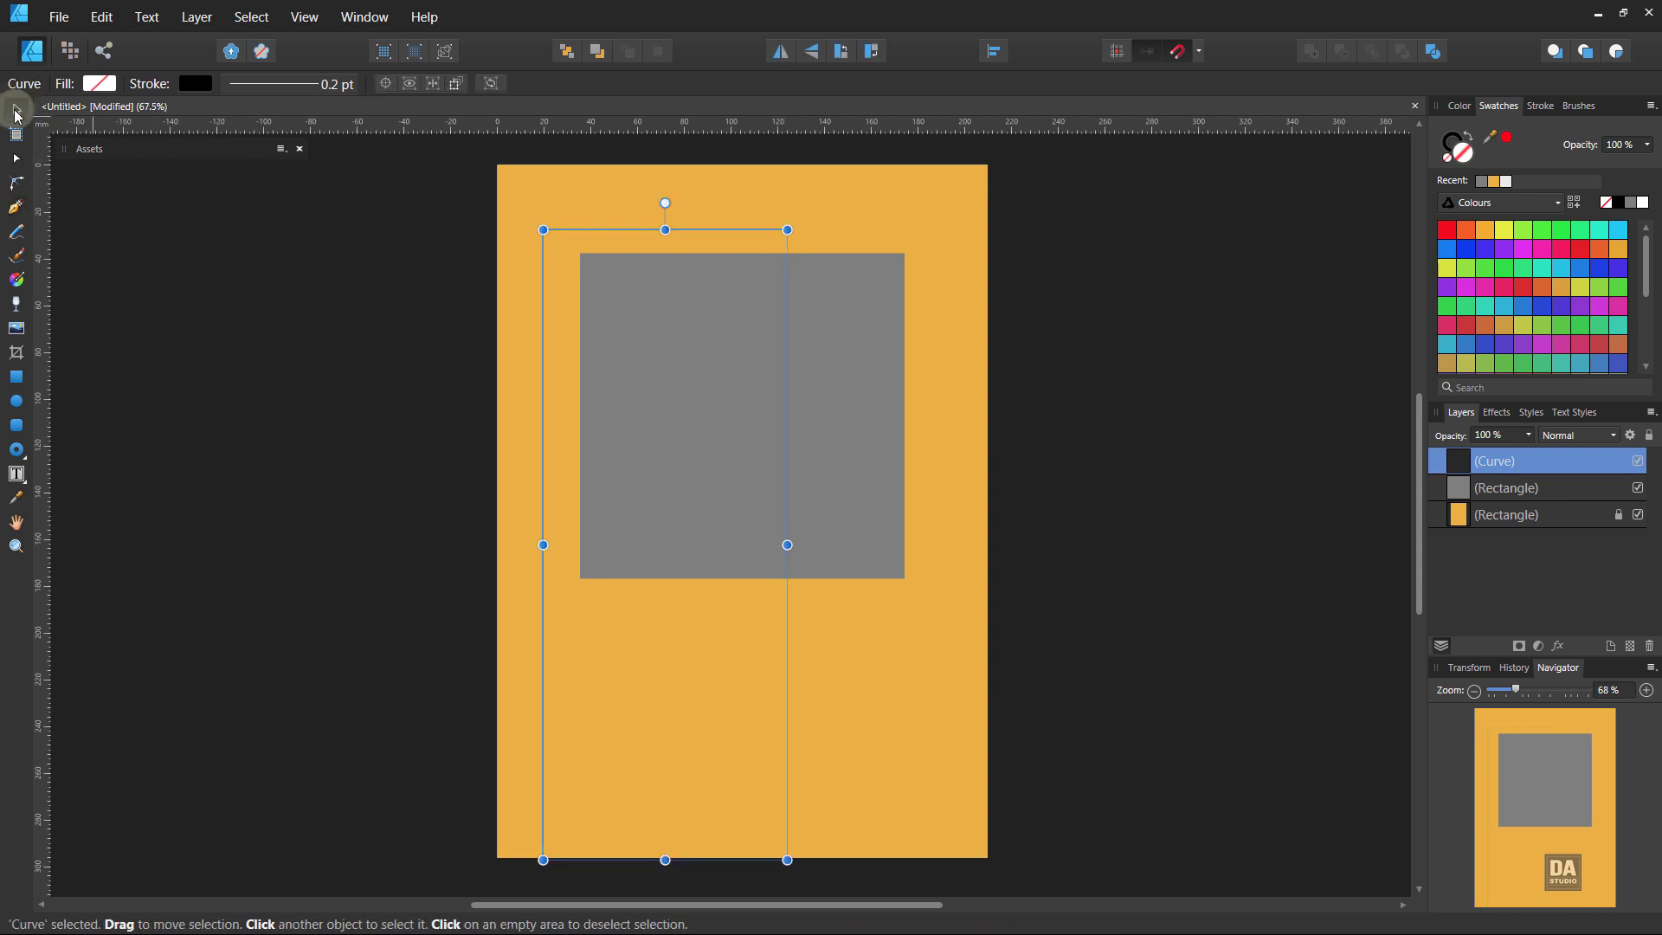
# Colour the line's stroke a dark red, starting from the orange swatch.
pyautogui.click(1447, 145)
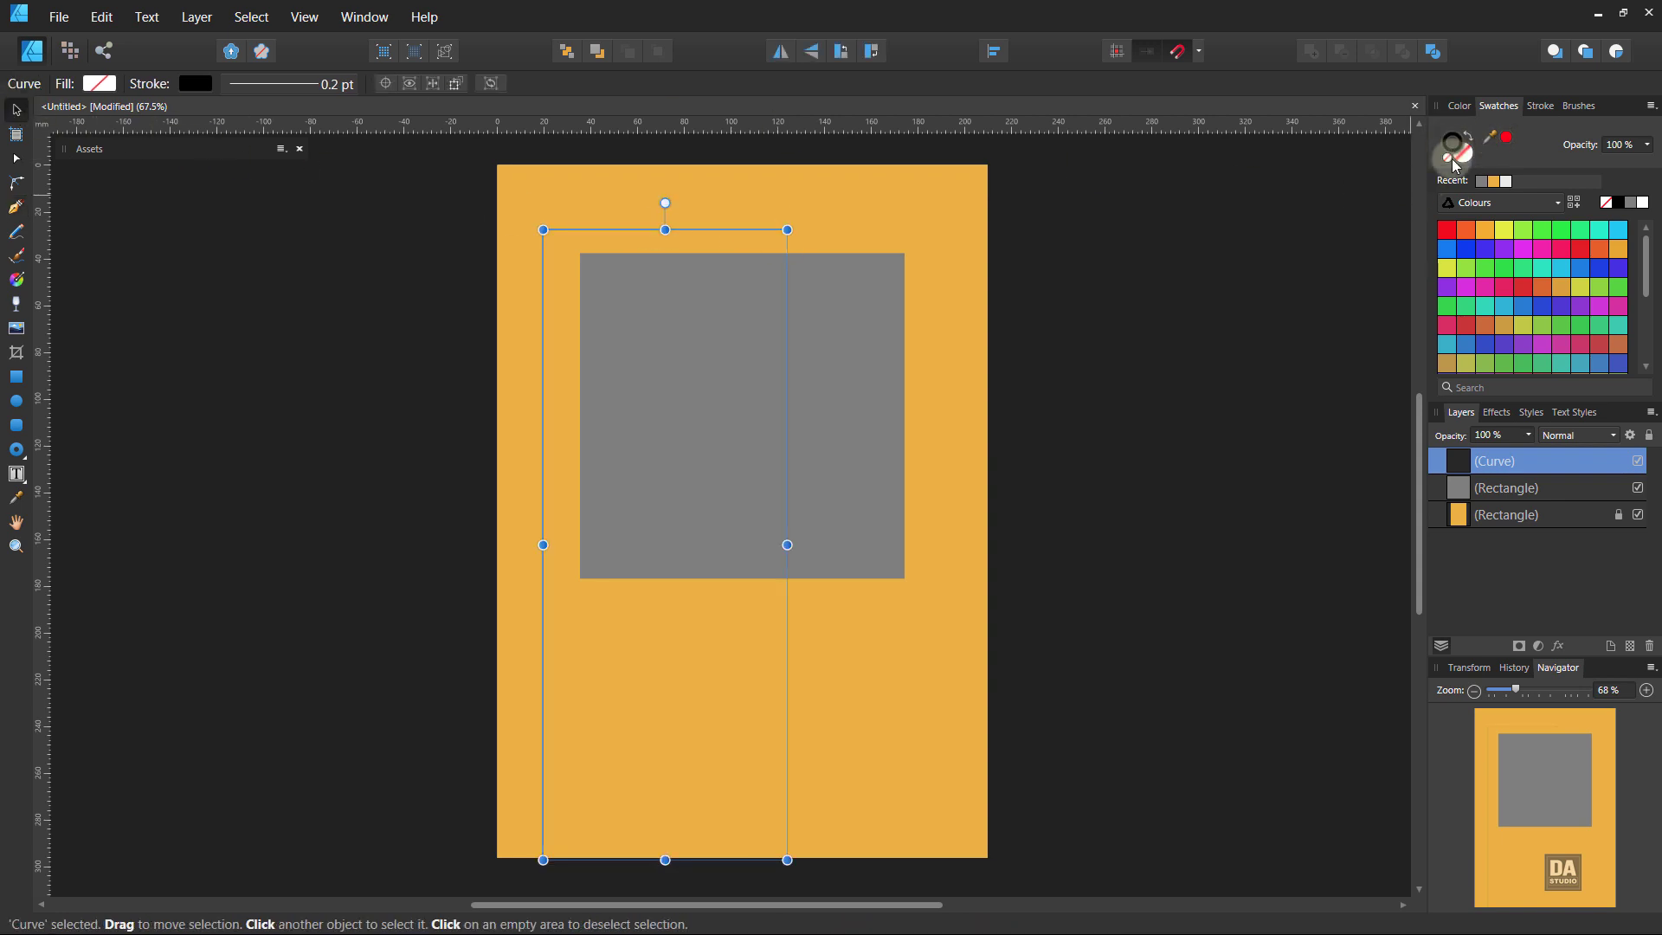
pyautogui.click(1484, 230)
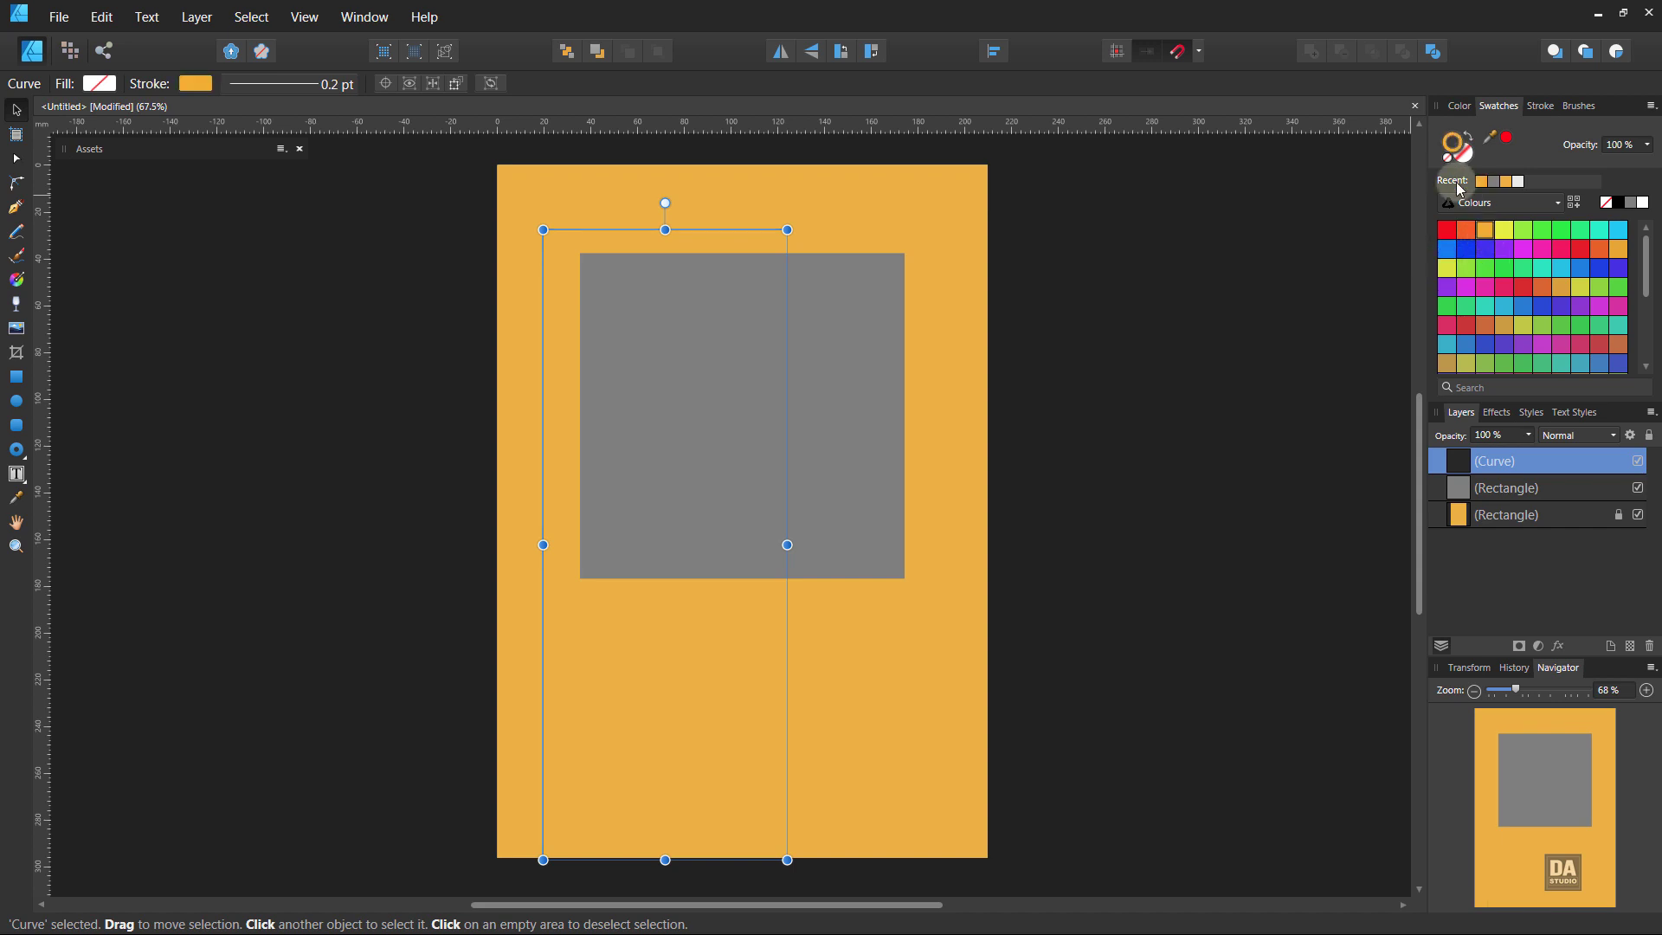
pyautogui.doubleClick(1457, 154)
pyautogui.moveTo(983, 271); pyautogui.dragTo(1368, 240)
pyautogui.moveTo(1238, 424)
pyautogui.mouseDown()
pyautogui.moveTo(1238, 474)
pyautogui.moveTo(1223, 471)
pyautogui.mouseUp()
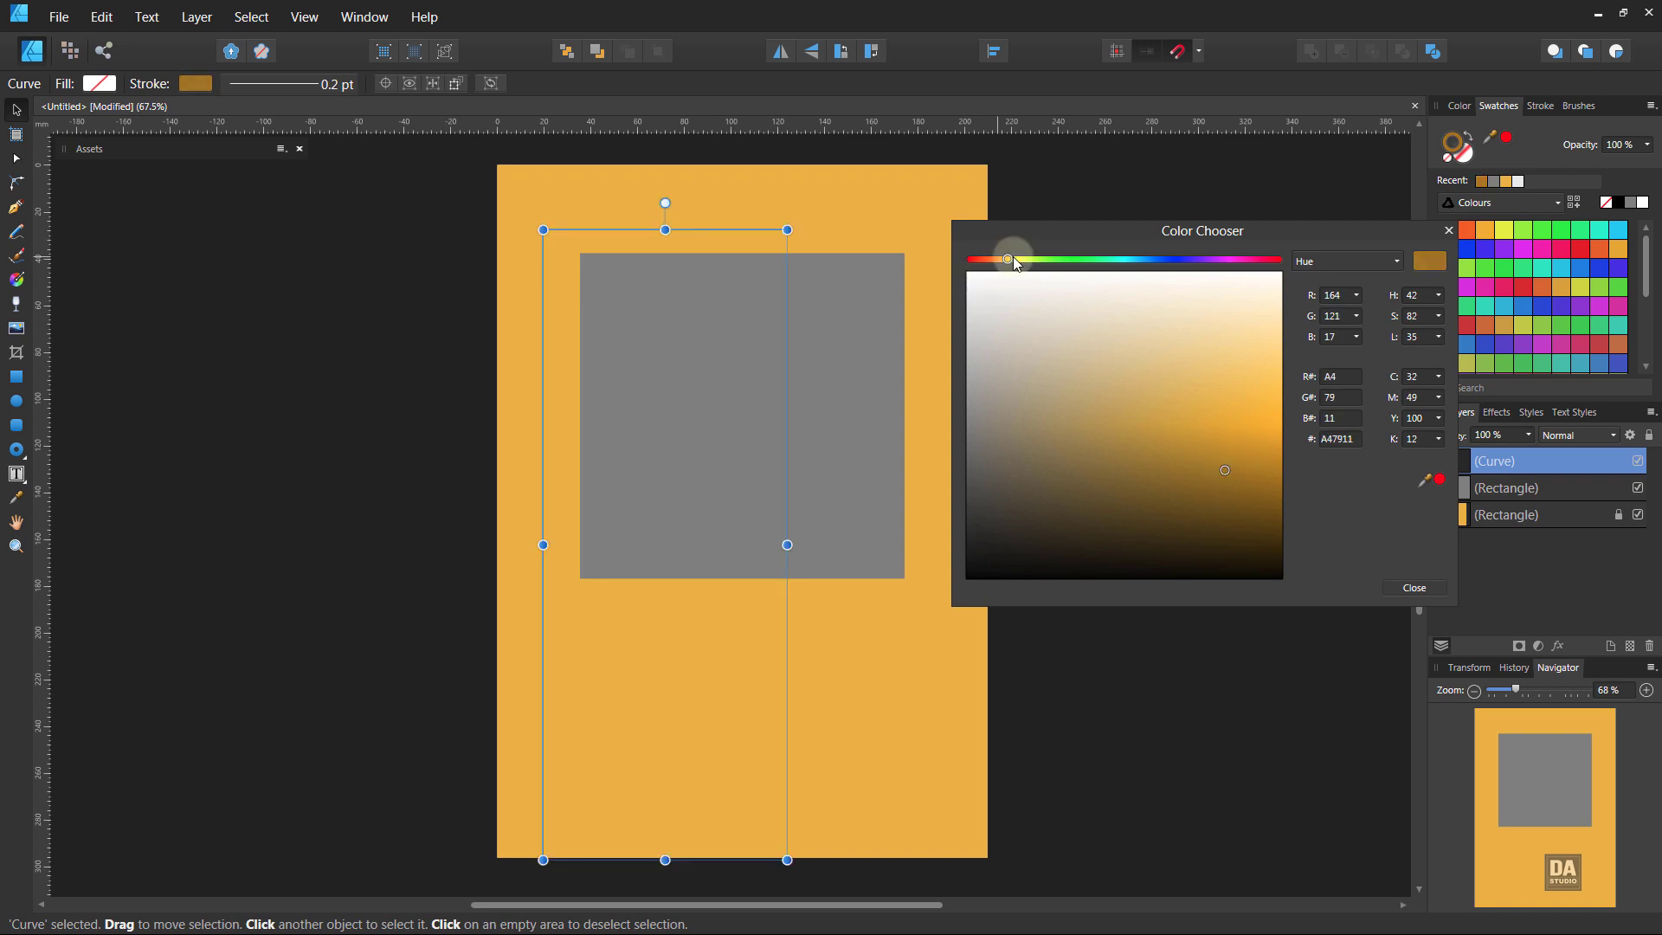
pyautogui.moveTo(1011, 258); pyautogui.dragTo(984, 264)
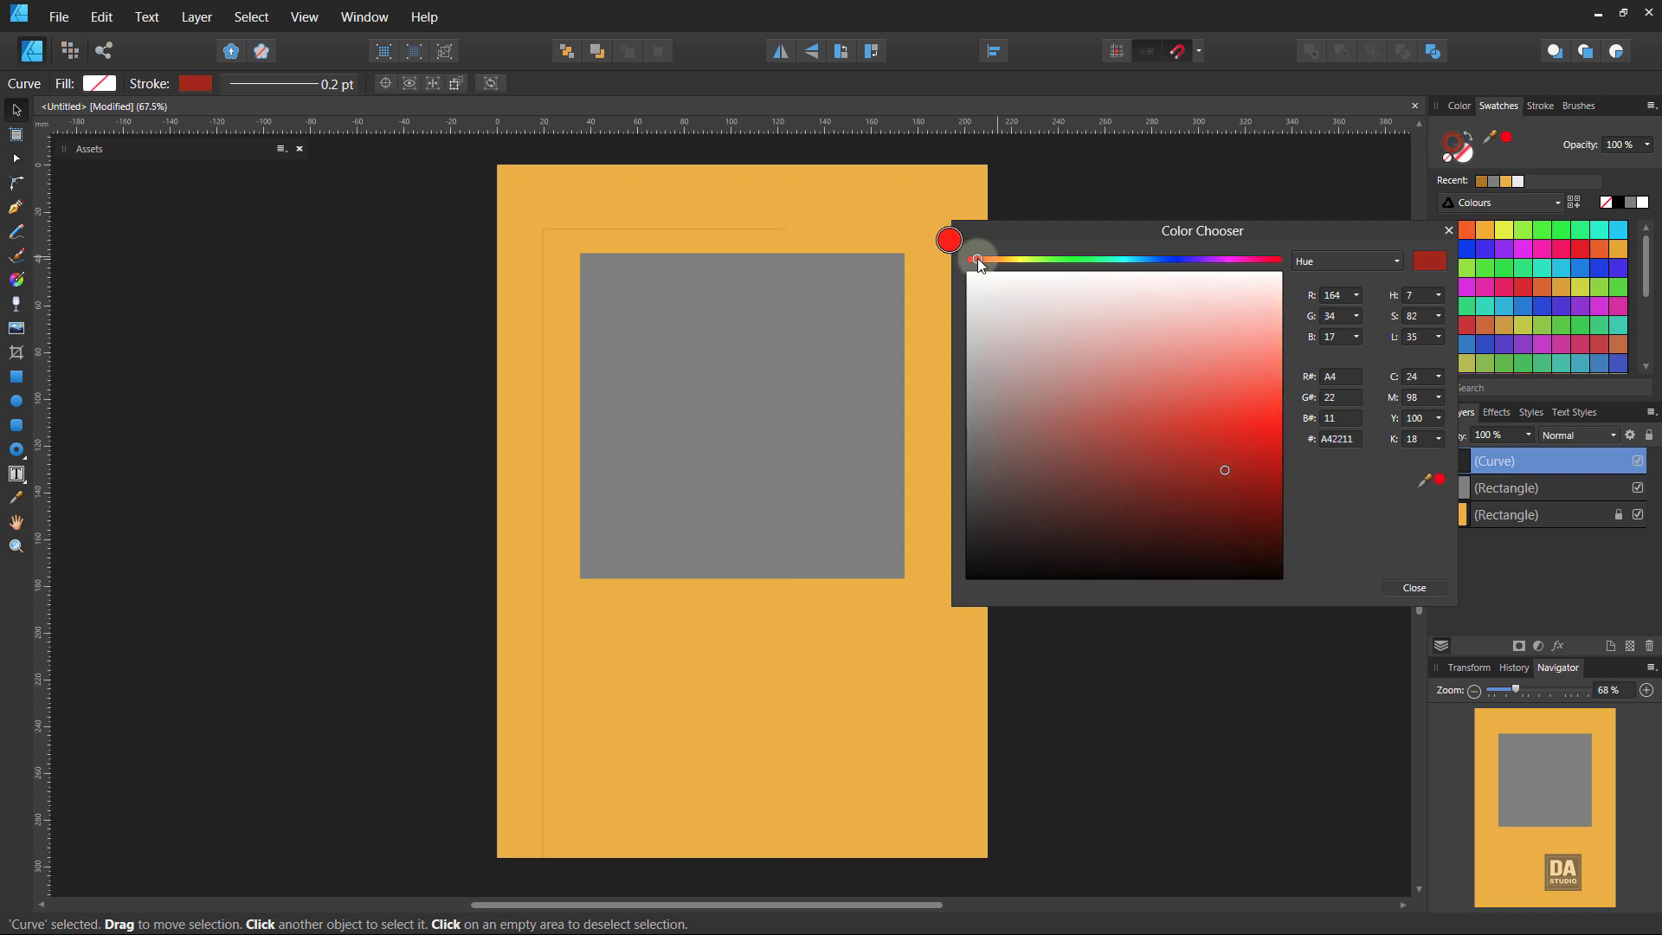
pyautogui.click(1522, 147)
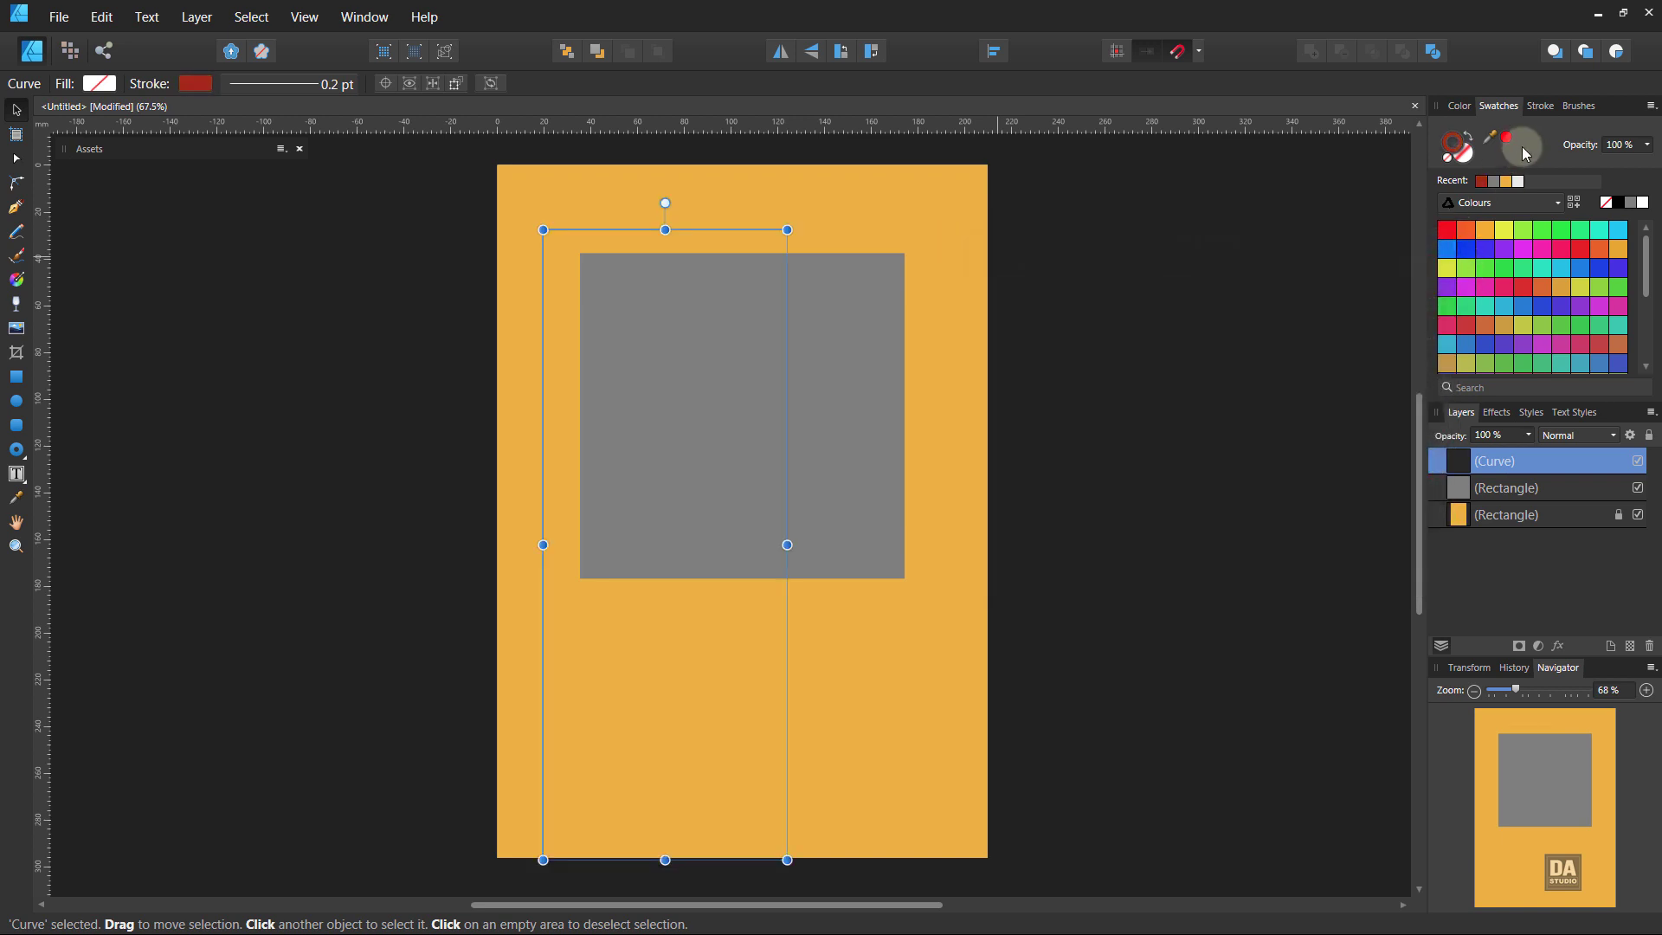
# Thicken the corner line's stroke width to 5 pt.
pyautogui.click(1540, 106)
pyautogui.click(1611, 158)
pyautogui.write('4')
pyautogui.press('Return')
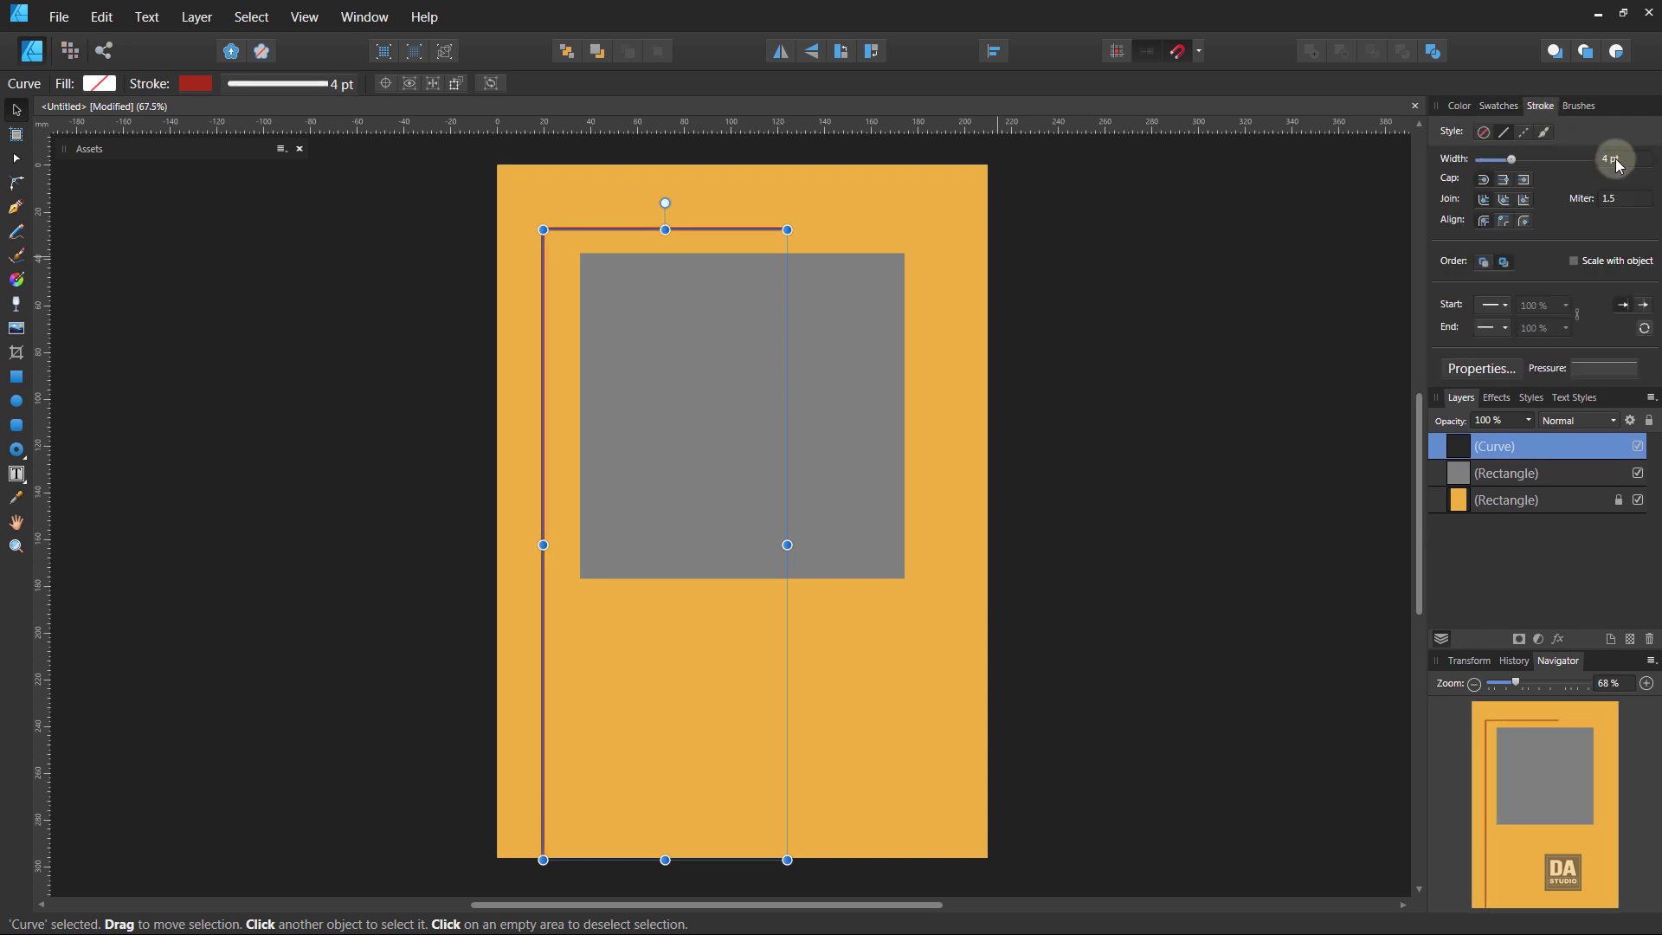
pyautogui.scroll(1, 1615, 158)
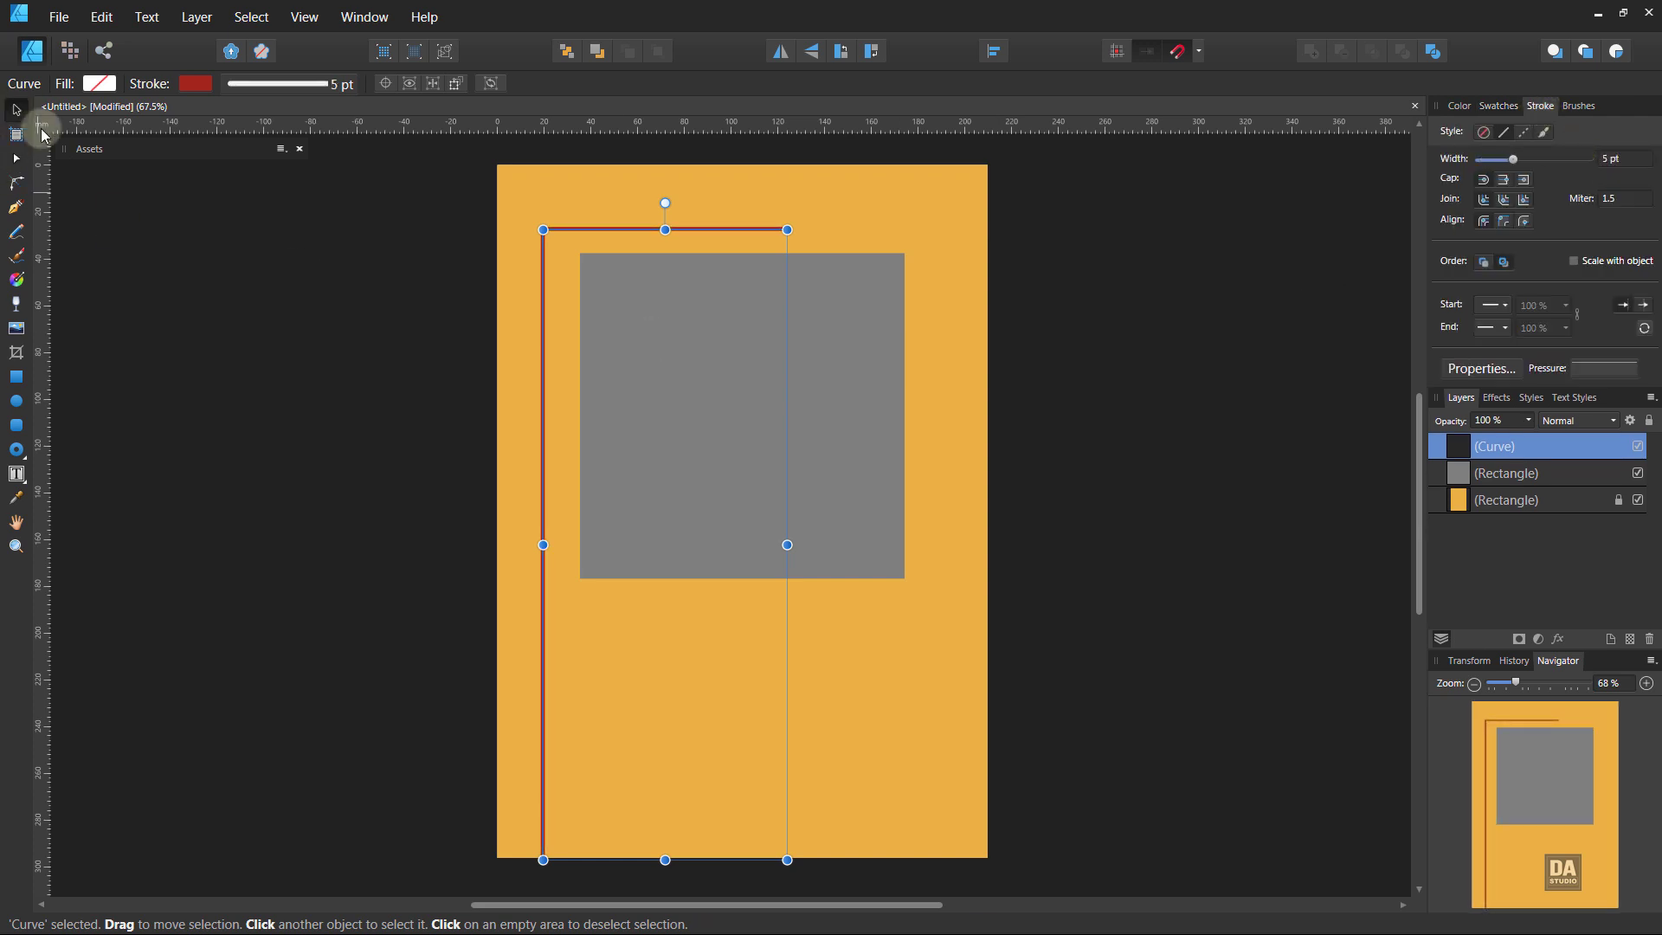
pyautogui.click(345, 279)
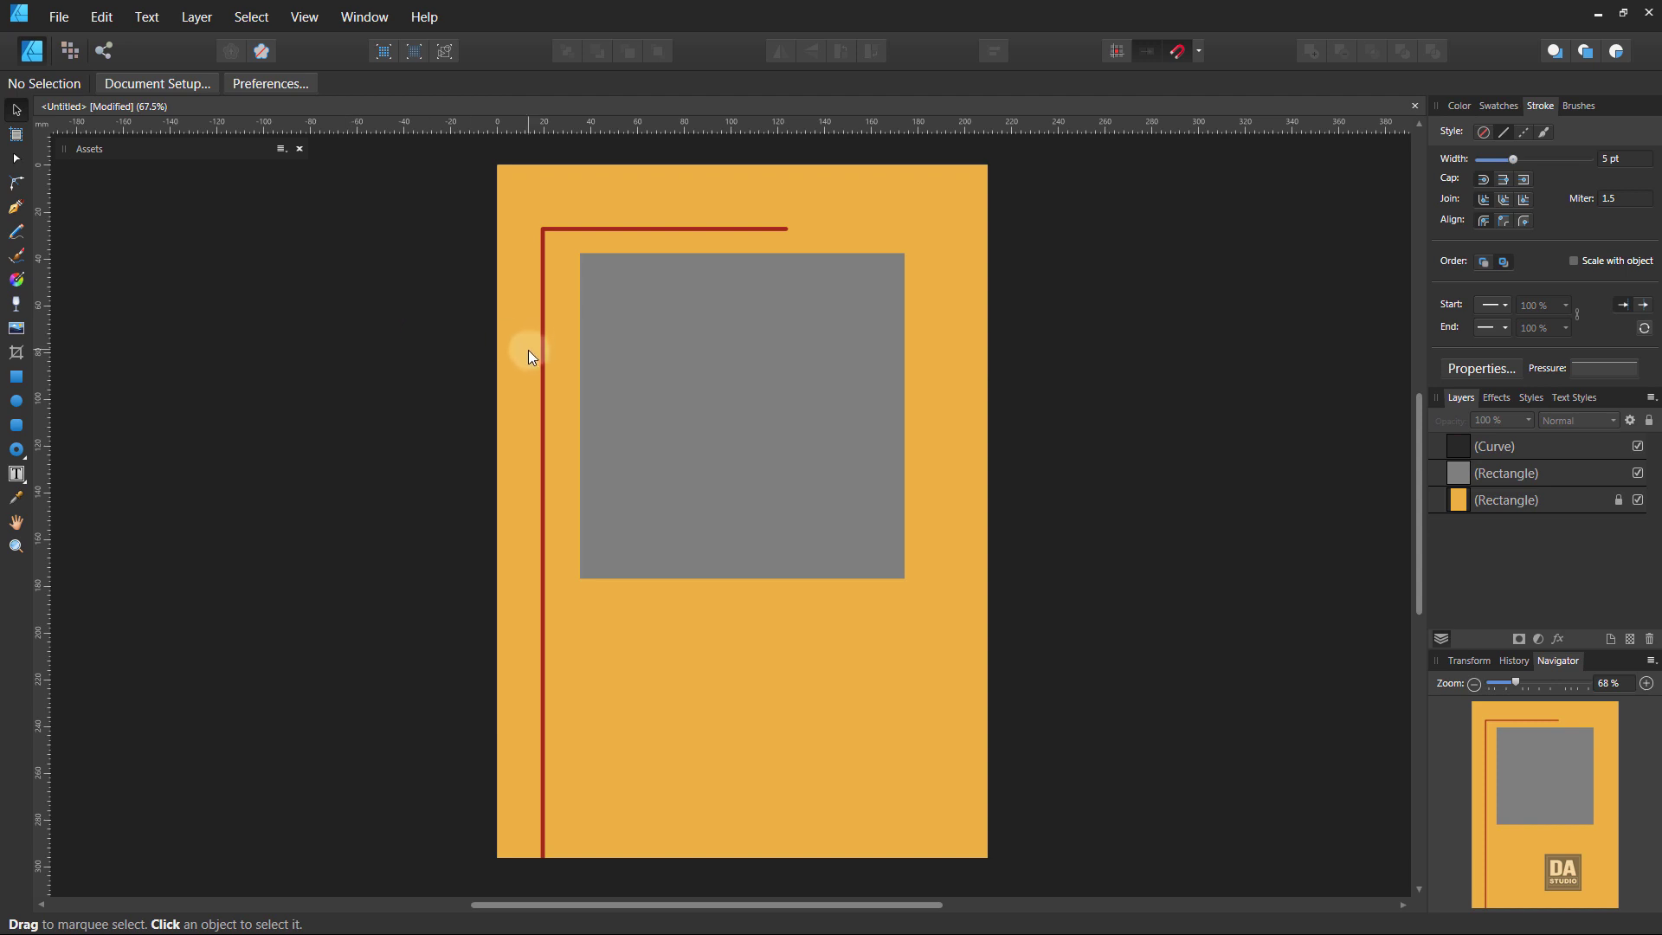
# Duplicate the red corner line and flip the copy horizontally and vertically.
pyautogui.moveTo(542, 355); pyautogui.dragTo(554, 355)
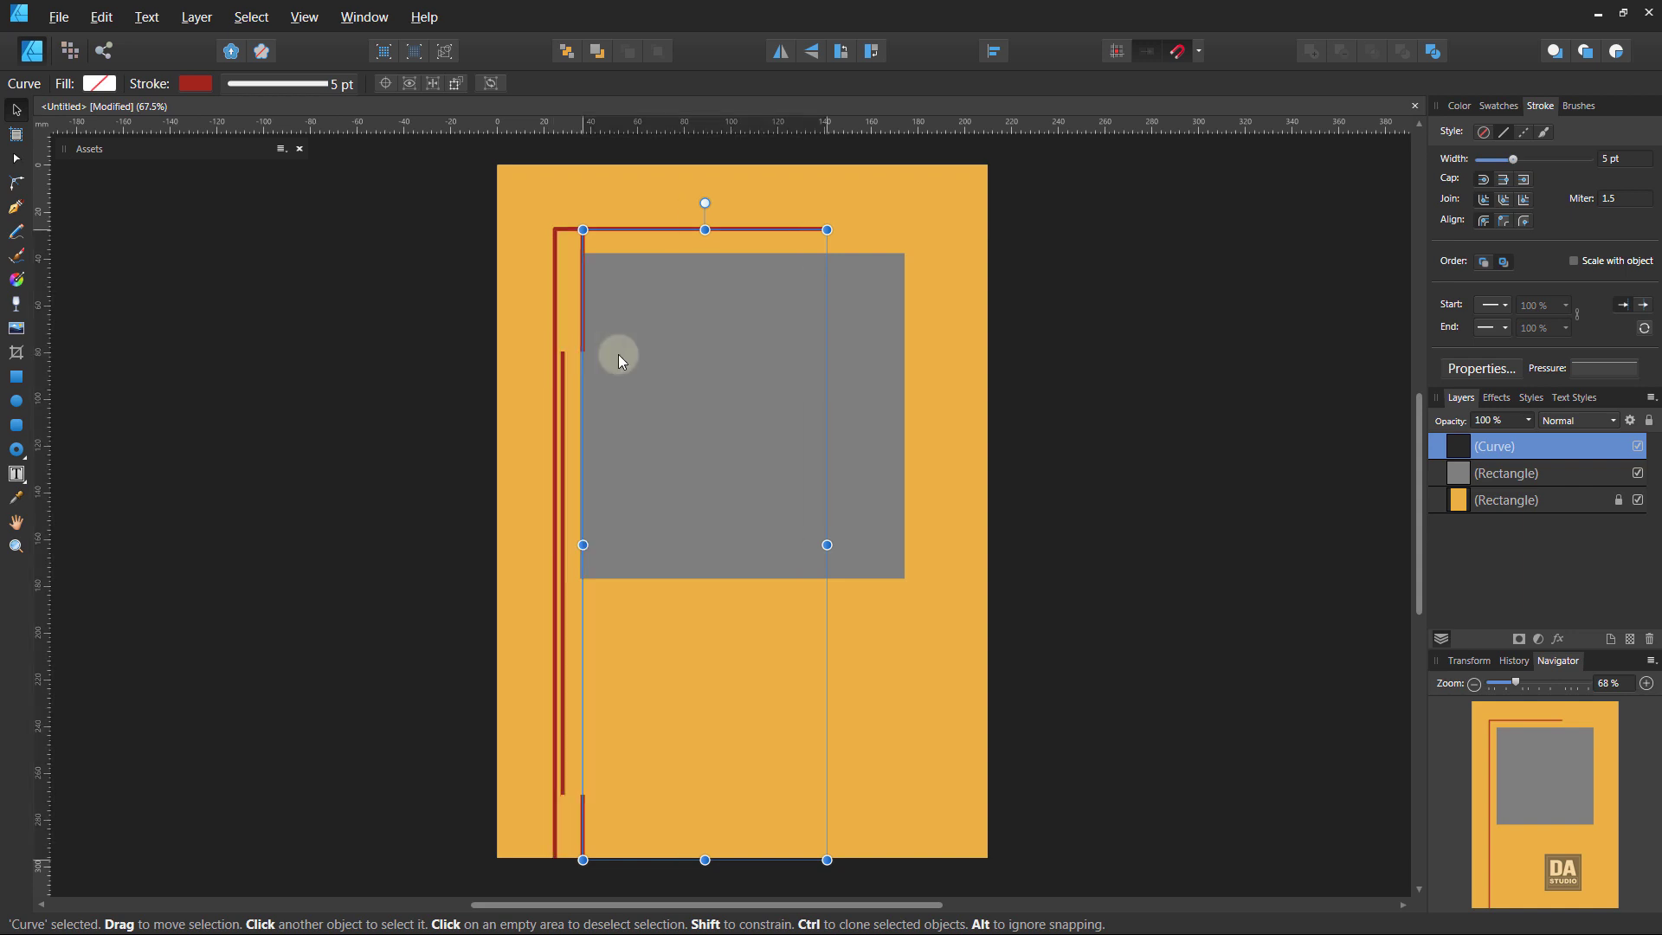
pyautogui.moveTo(553, 354); pyautogui.dragTo(710, 362)
pyautogui.click(815, 59)
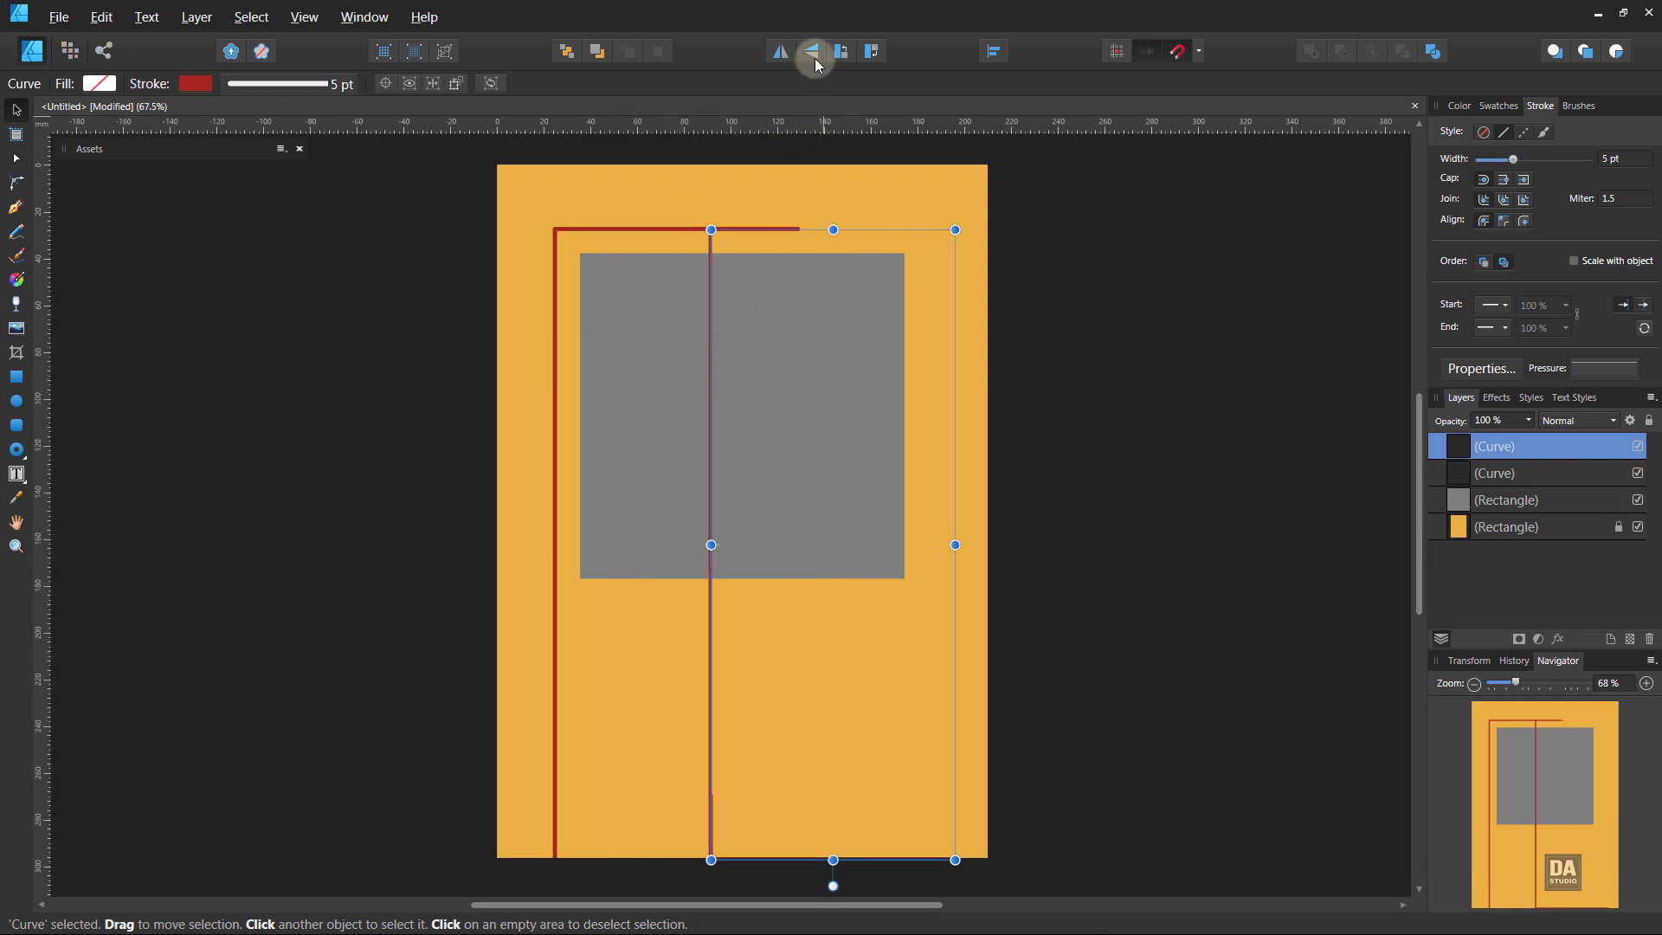
pyautogui.click(813, 59)
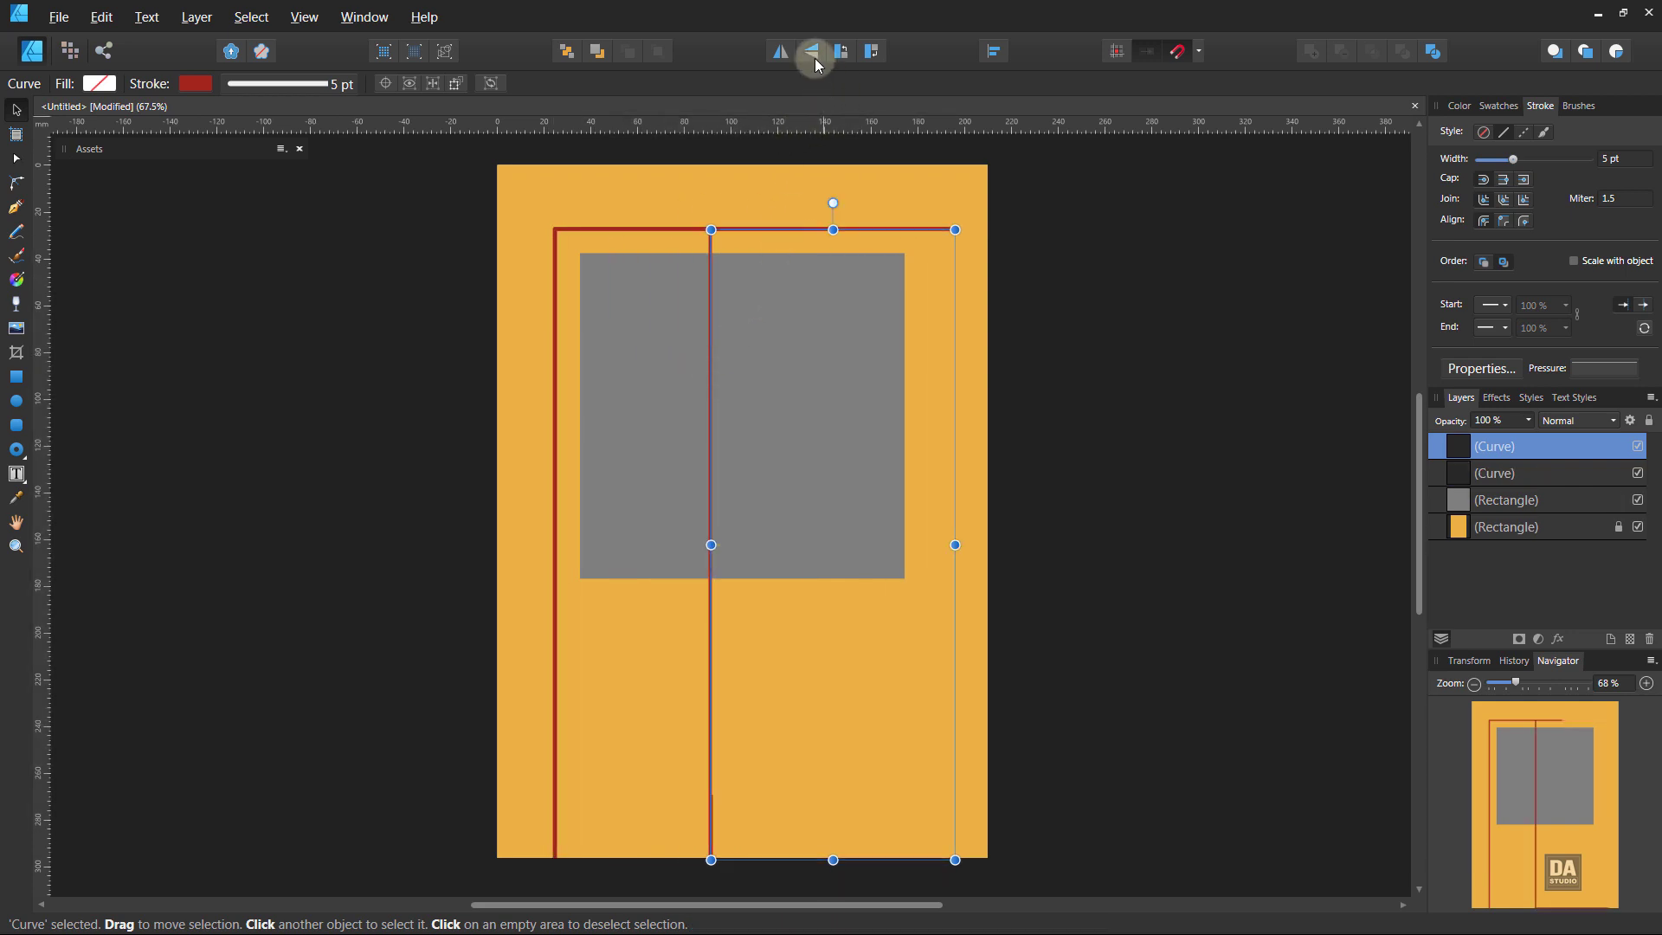
pyautogui.click(991, 249)
pyautogui.click(711, 345)
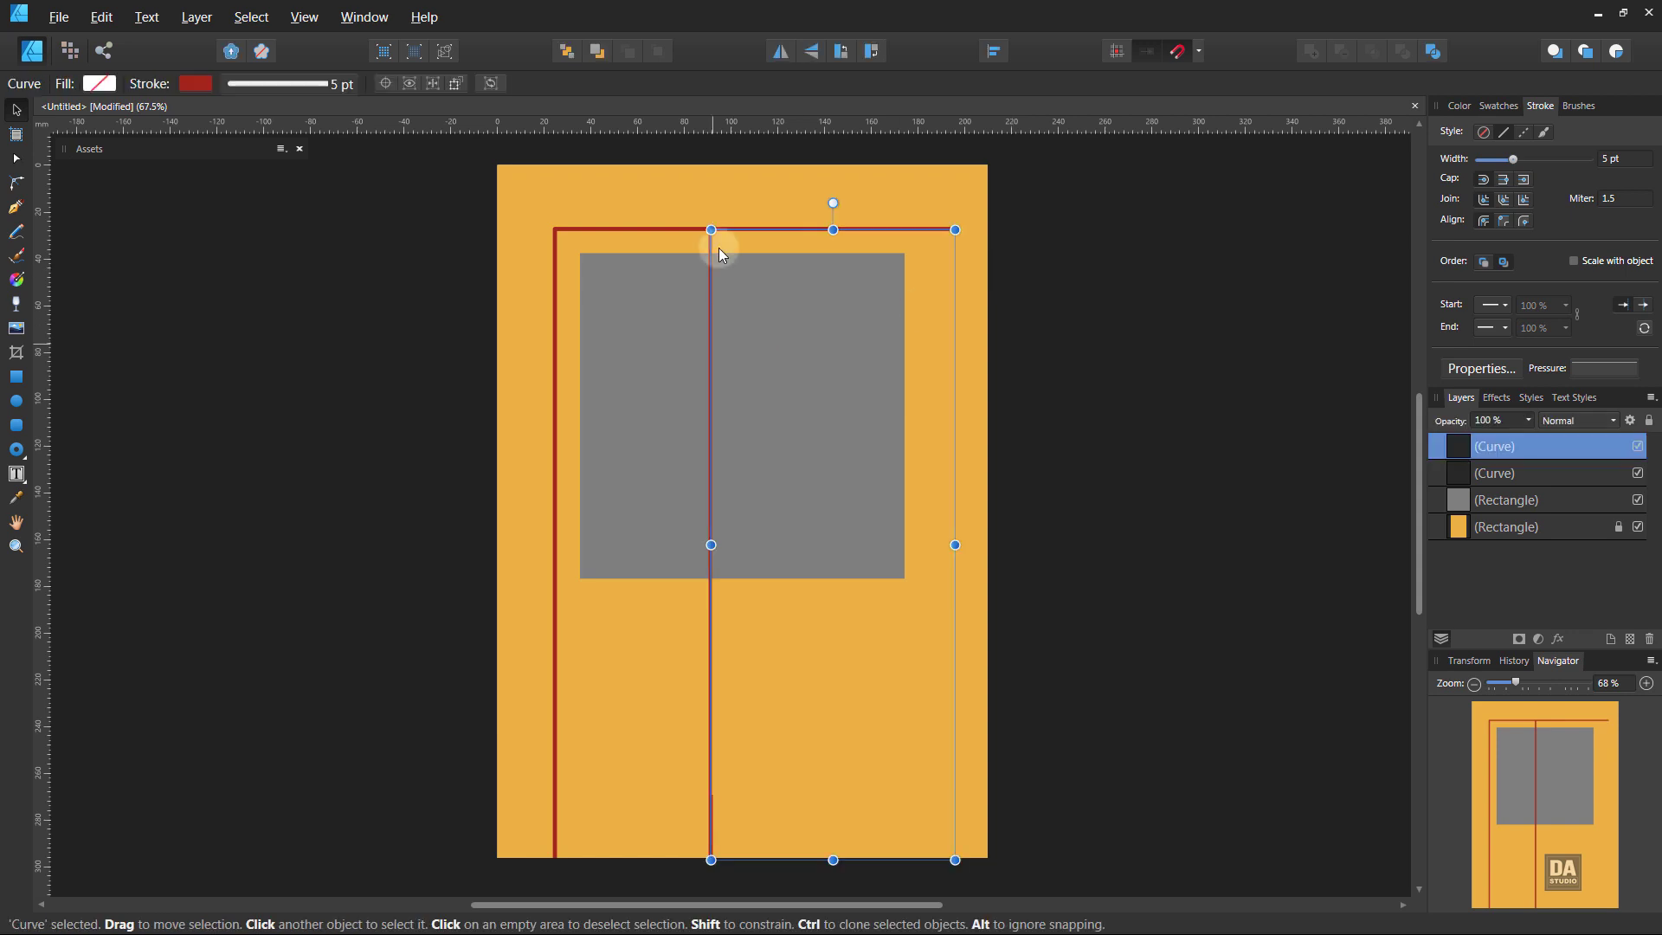
pyautogui.click(780, 51)
pyautogui.click(814, 59)
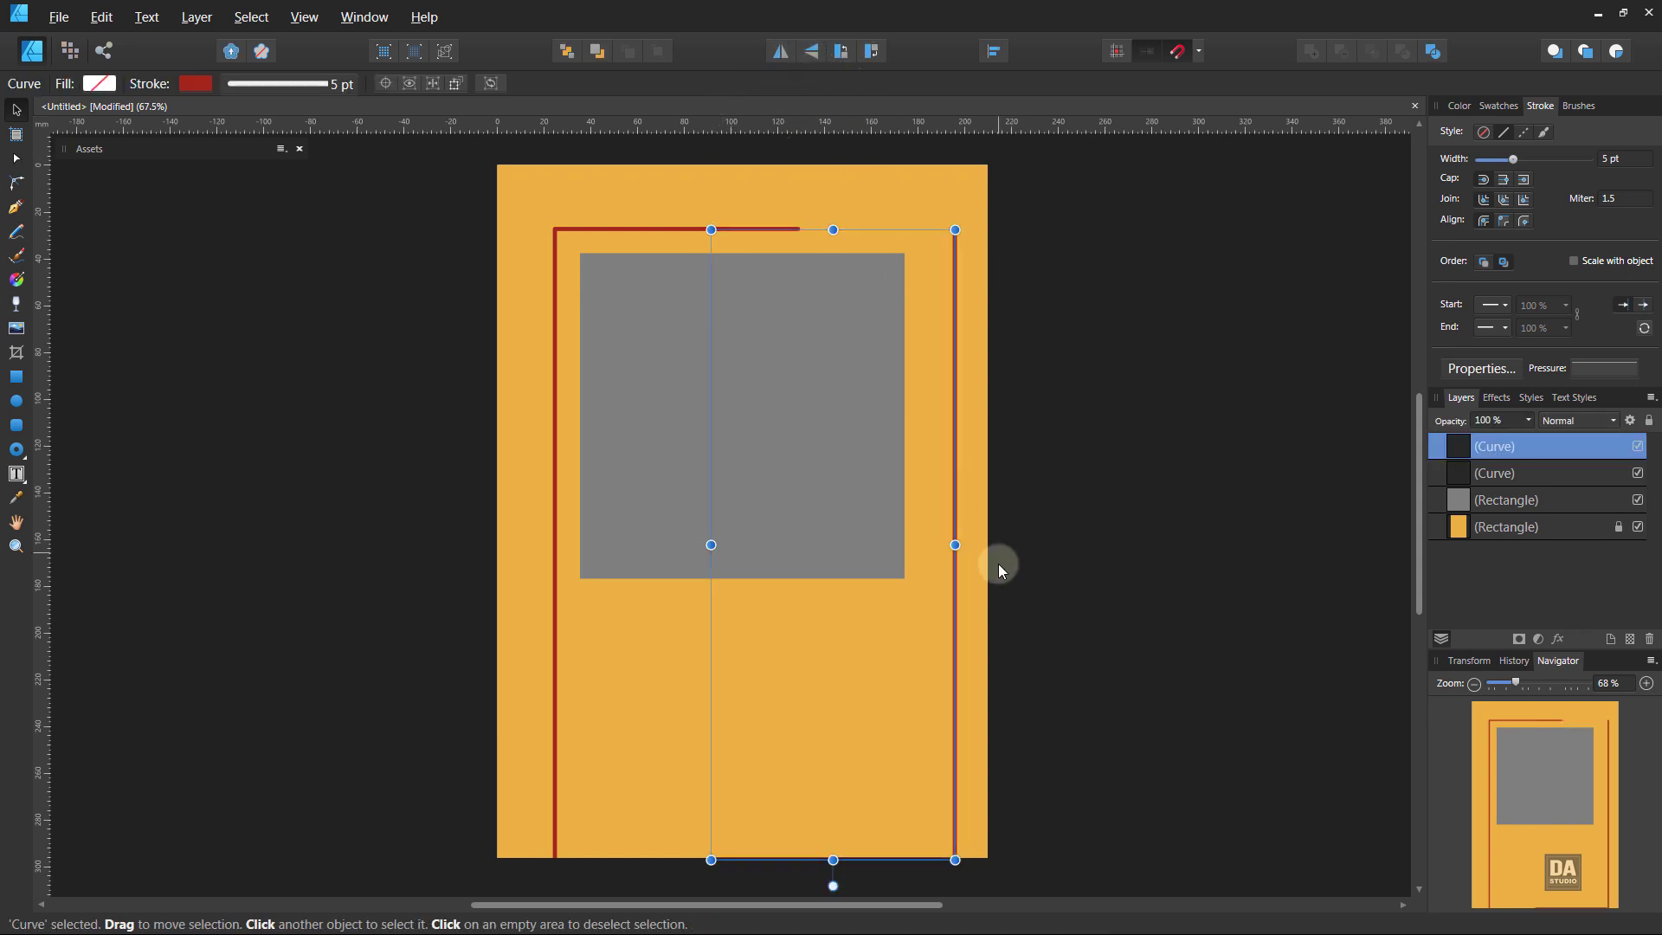
# Move the flipped copy to frame the grey square's right and bottom sides.
pyautogui.moveTo(955, 595); pyautogui.dragTo(935, 345)
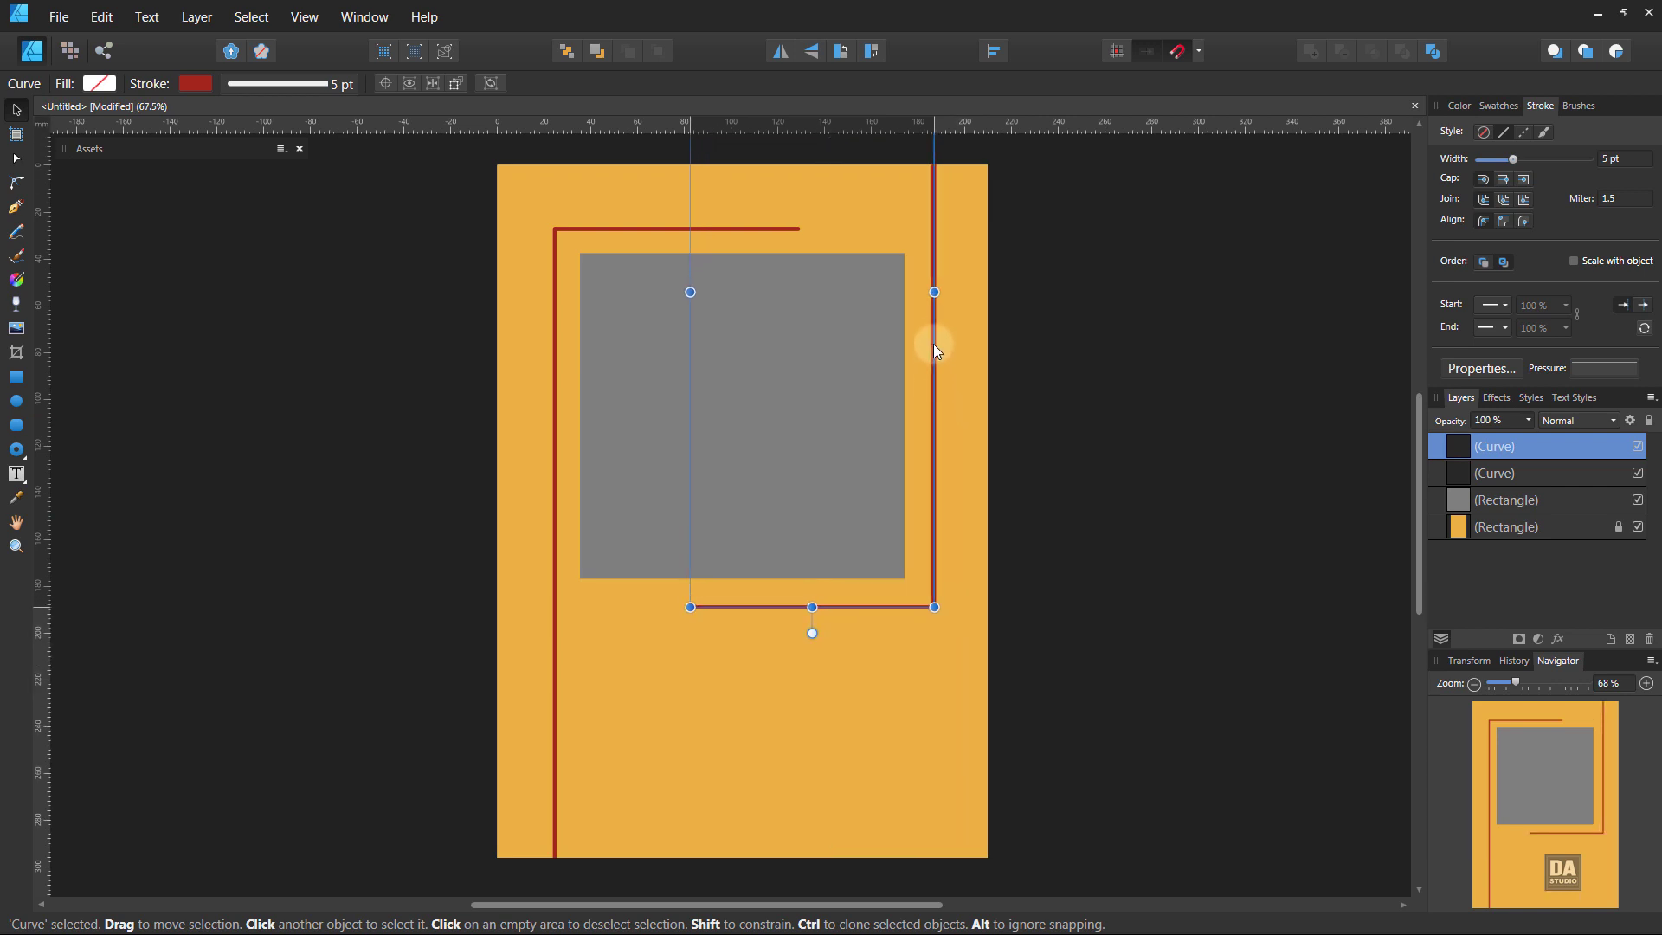
pyautogui.moveTo(935, 344); pyautogui.dragTo(935, 340)
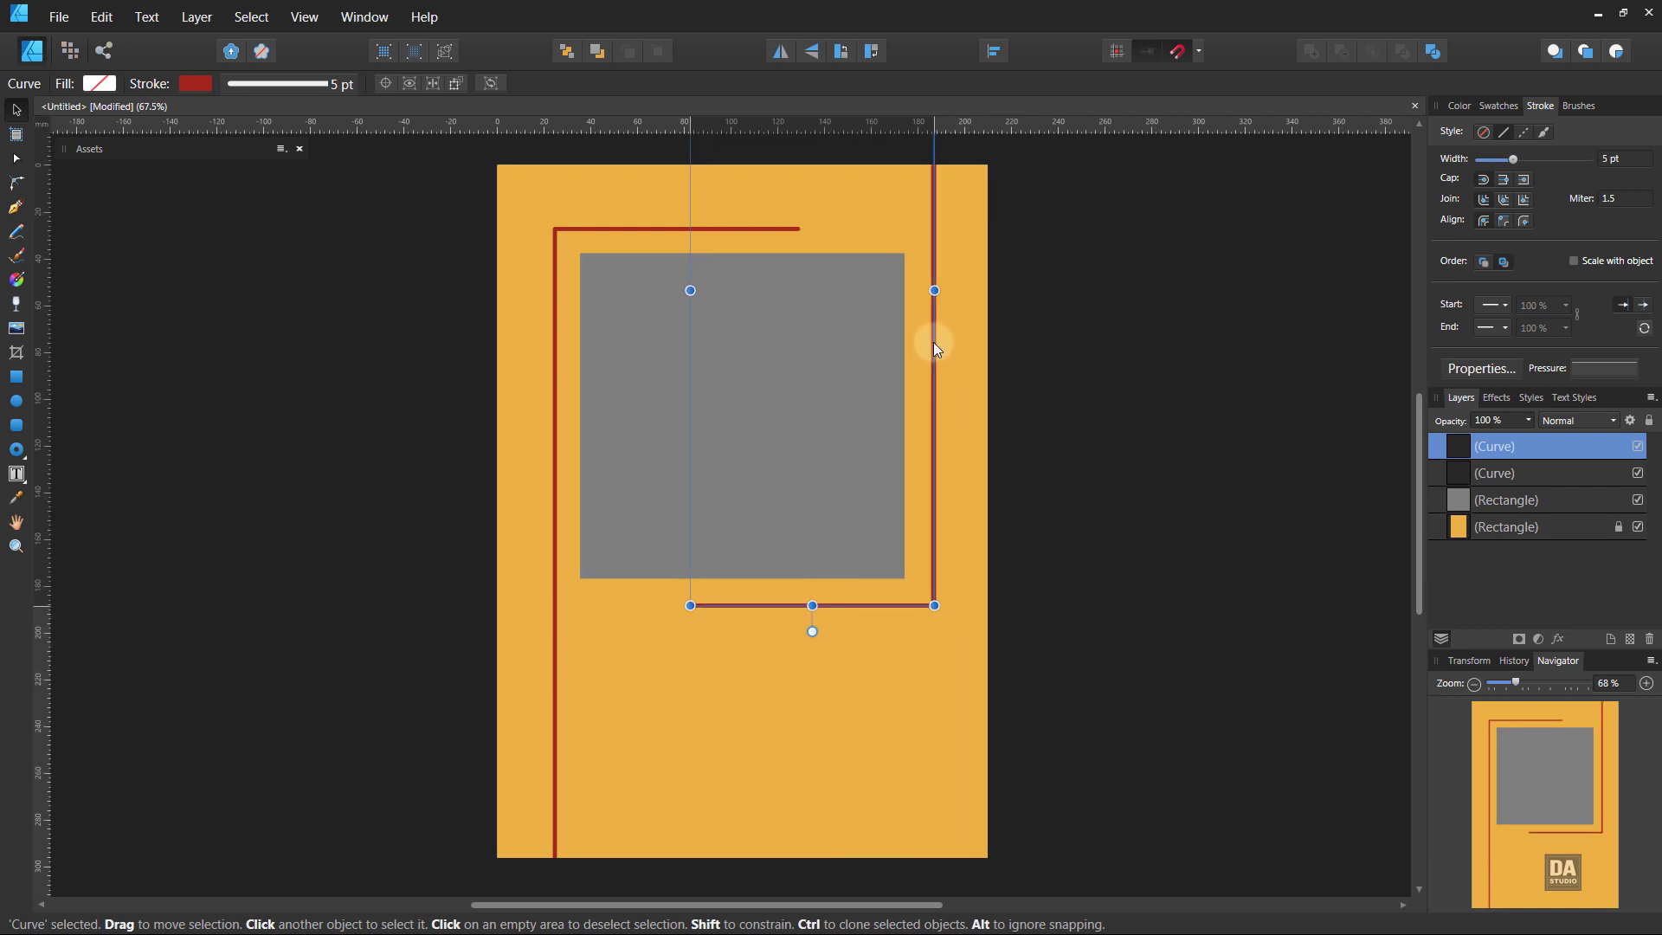
pyautogui.click(1104, 450)
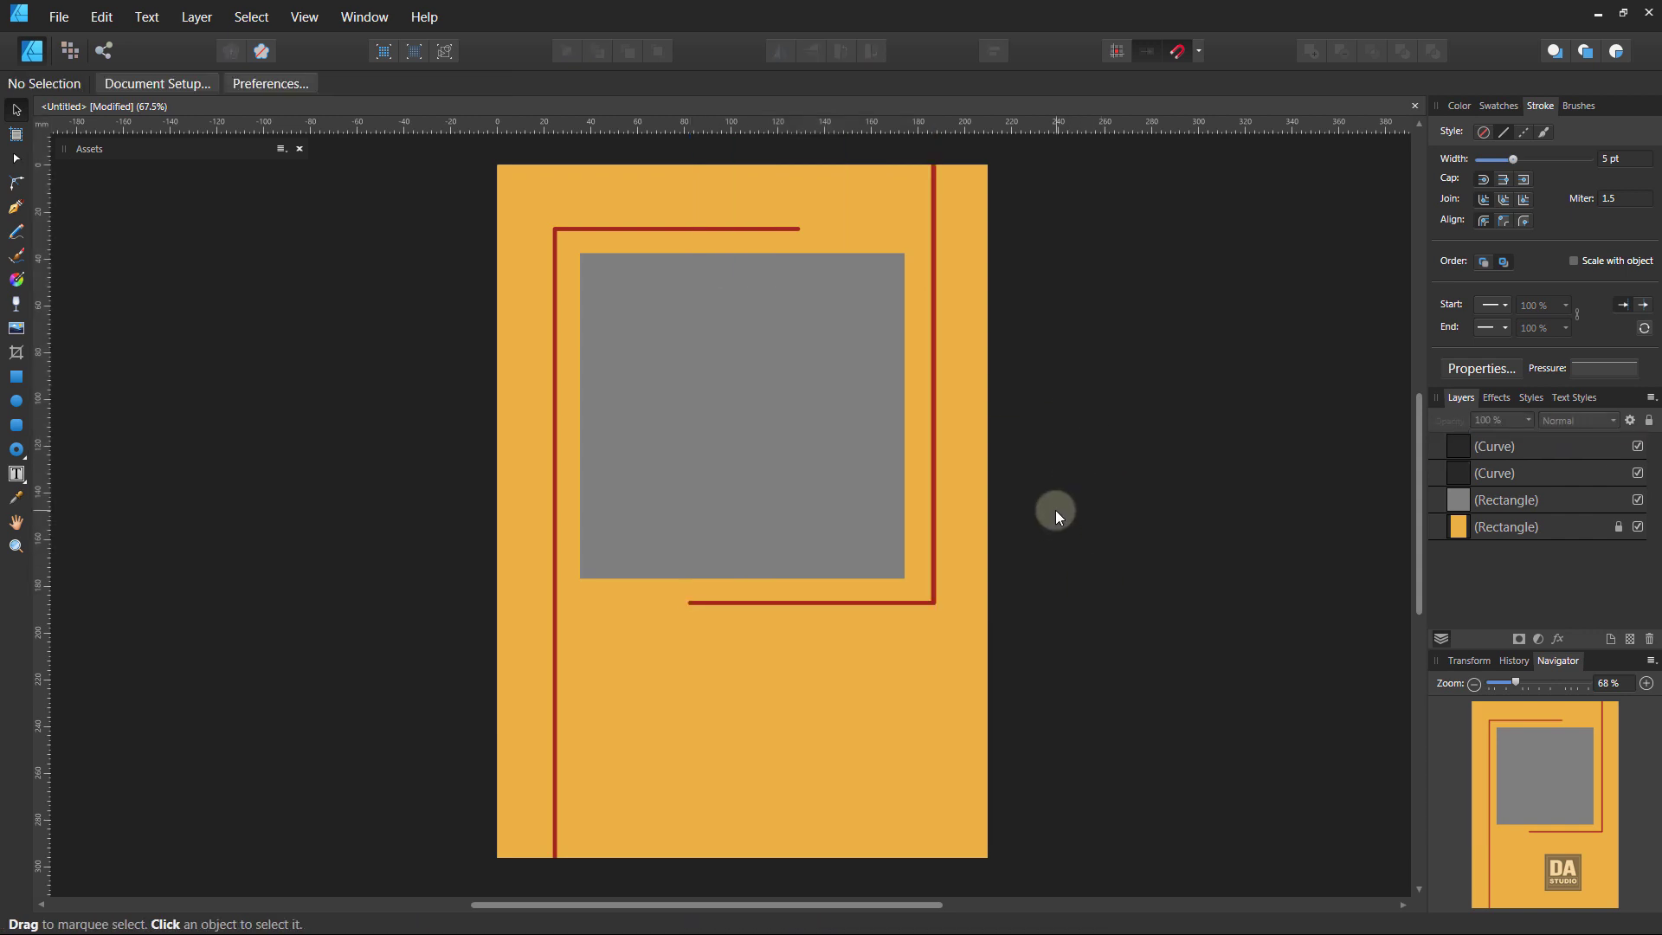
pyautogui.moveTo(932, 592); pyautogui.dragTo(978, 596)
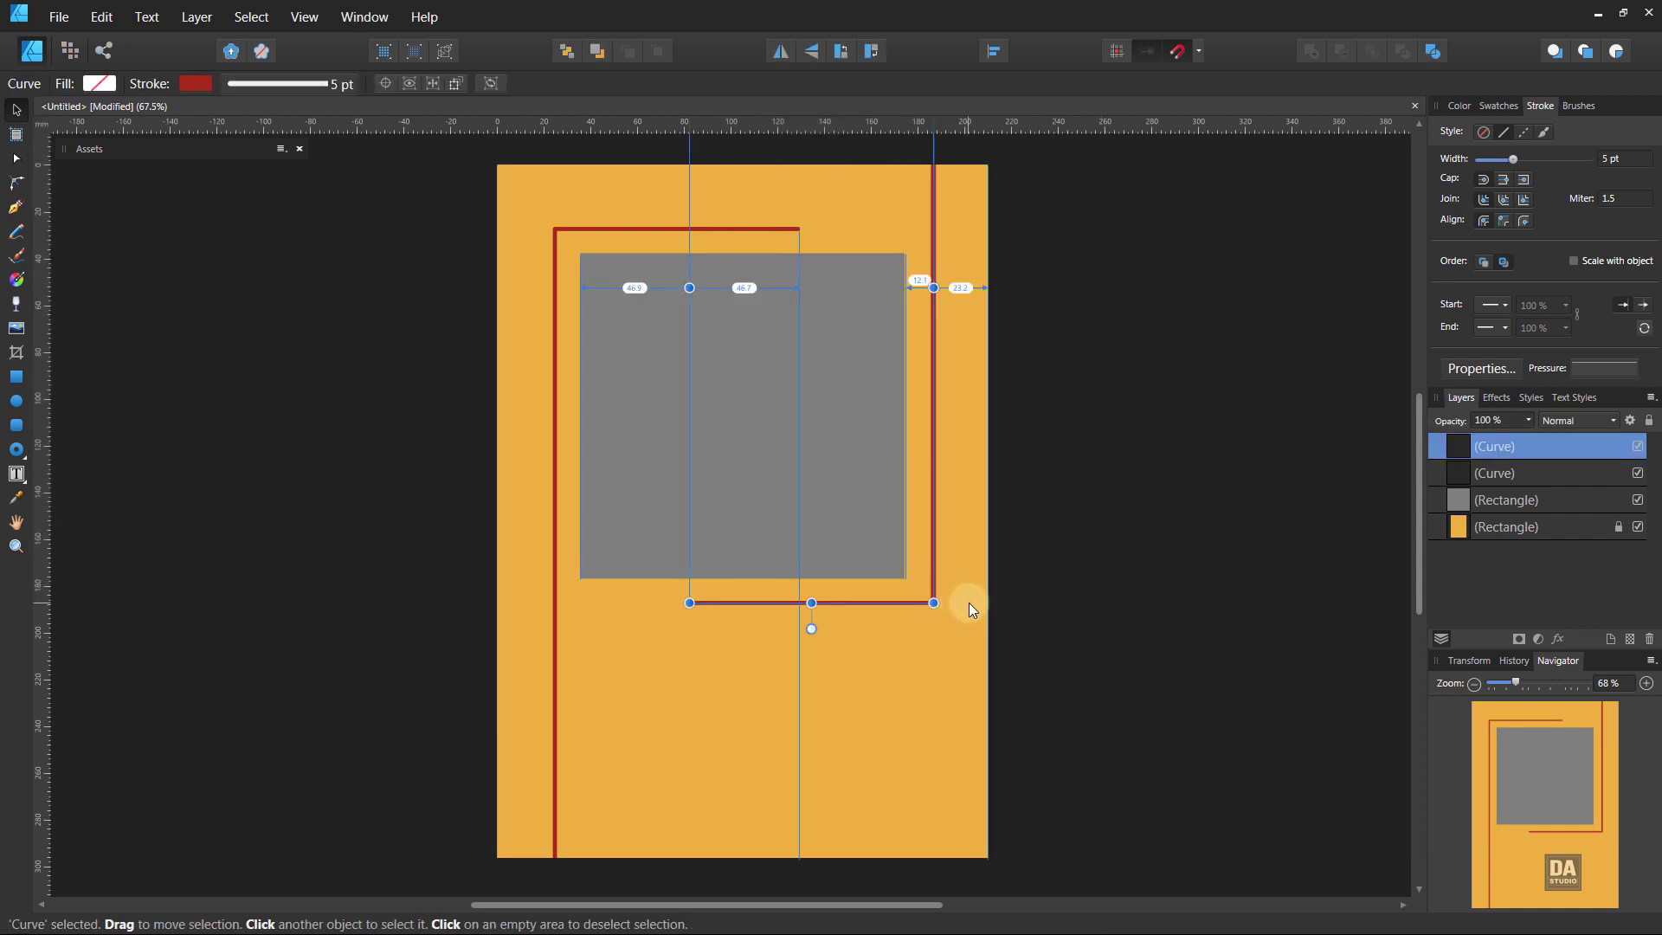
pyautogui.click(1044, 583)
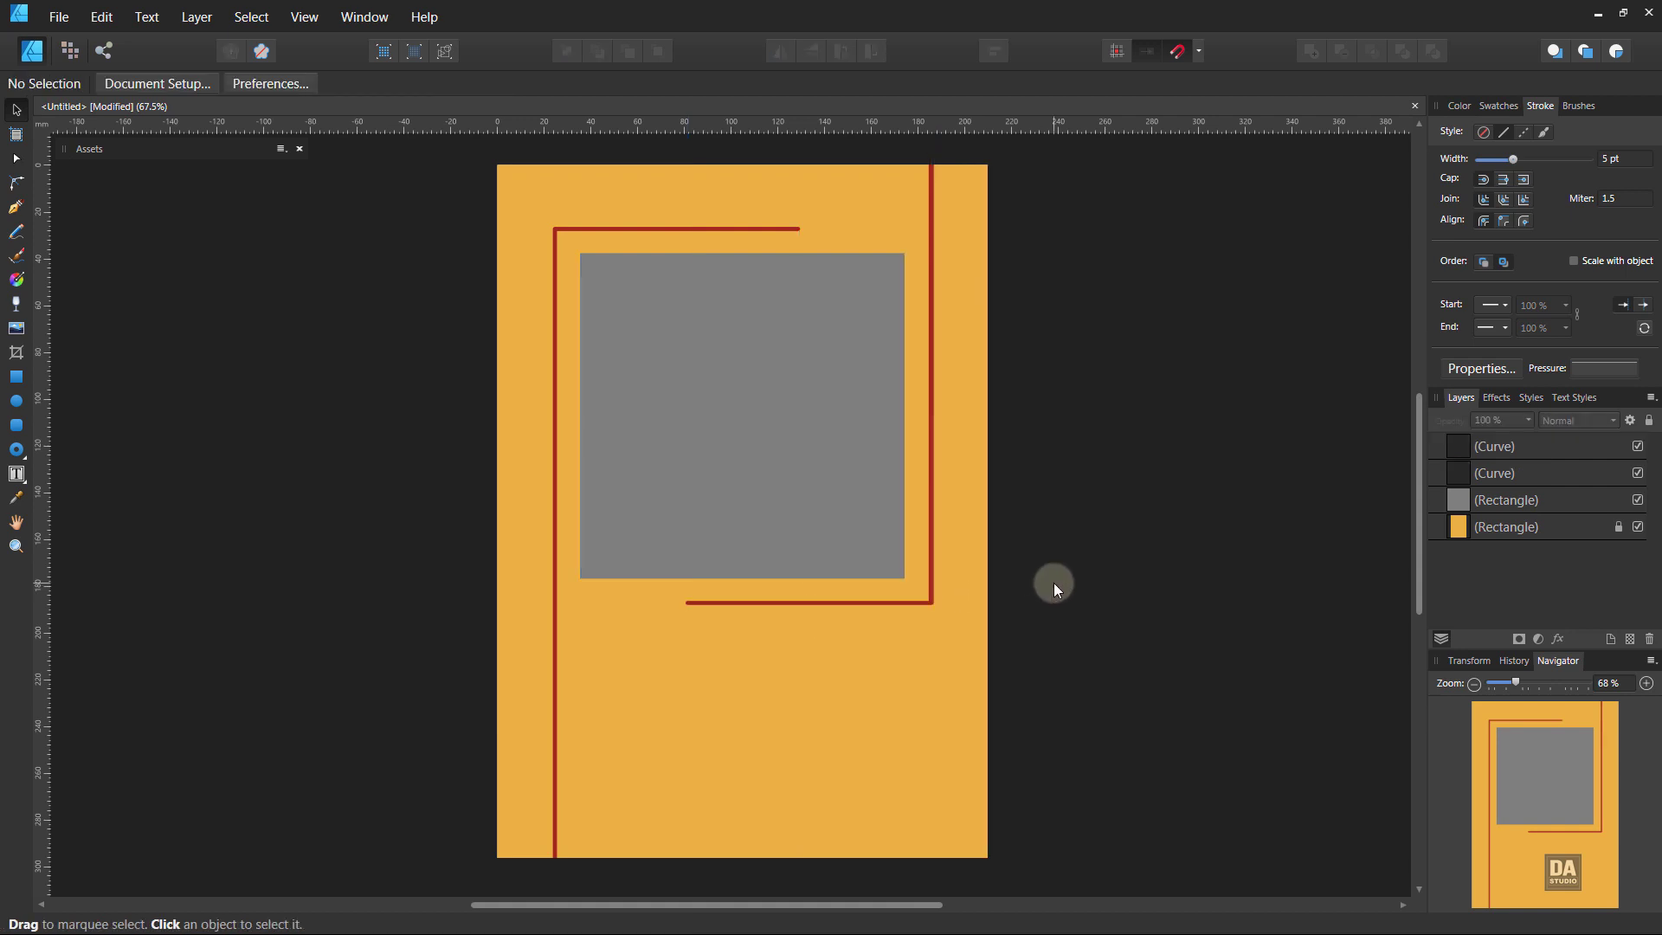
pyautogui.click(932, 601)
pyautogui.click(1062, 599)
# Draw a rectangle below the grey box and set its stroke width to 0.
pyautogui.scroll(-2, 902, 658)
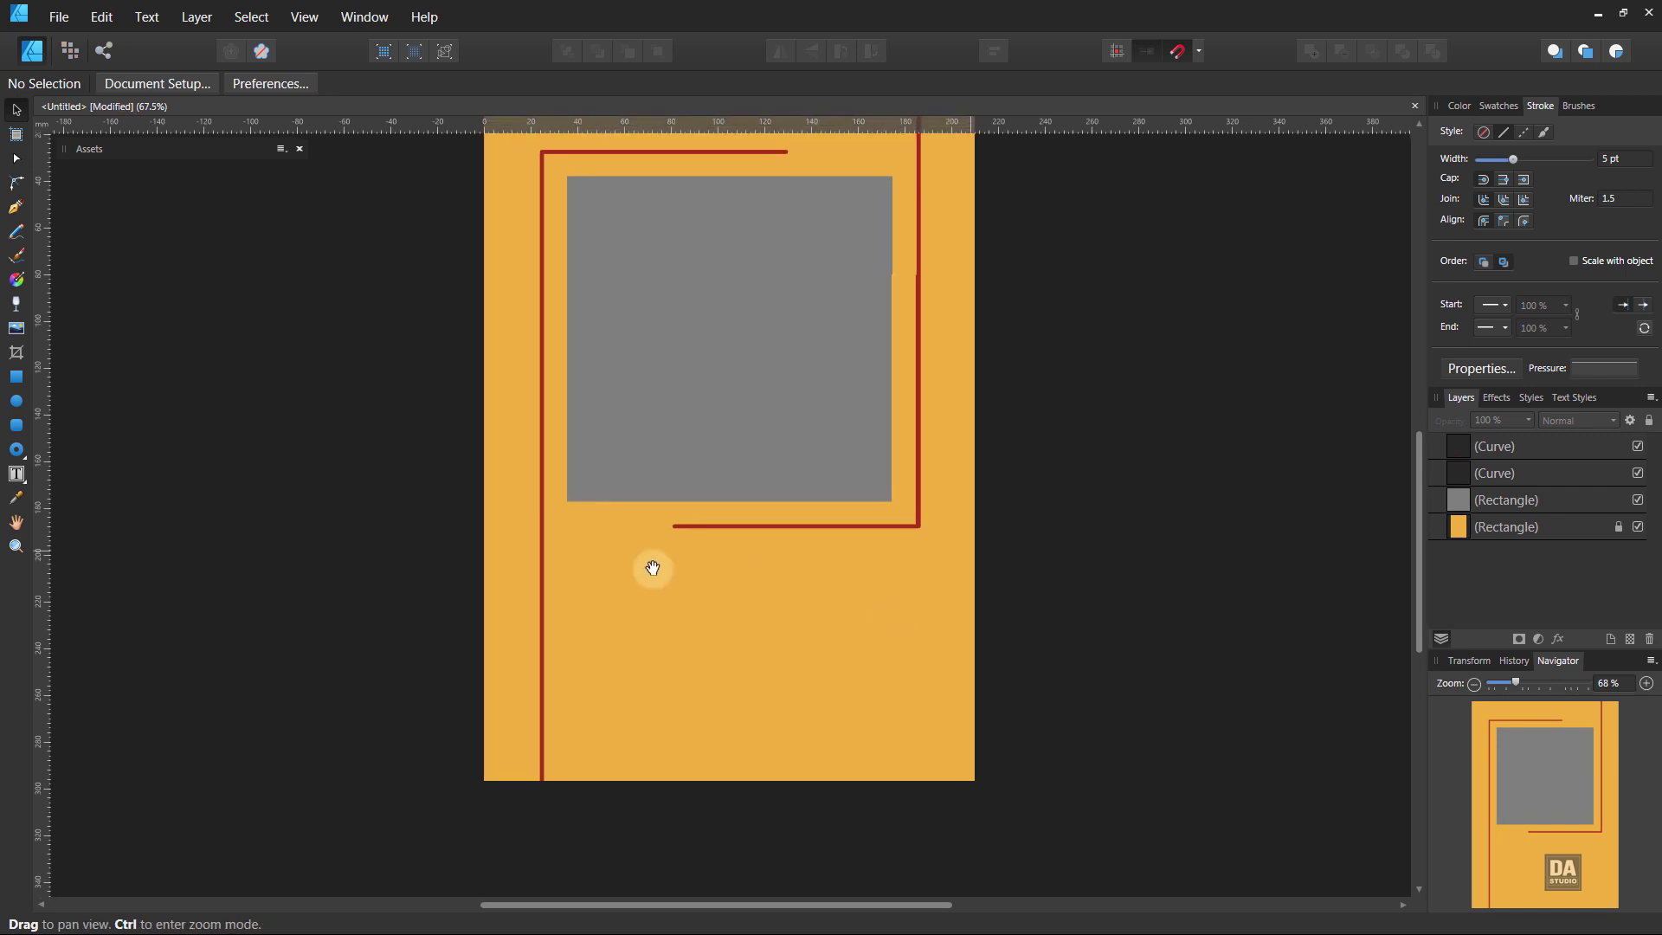
pyautogui.click(16, 377)
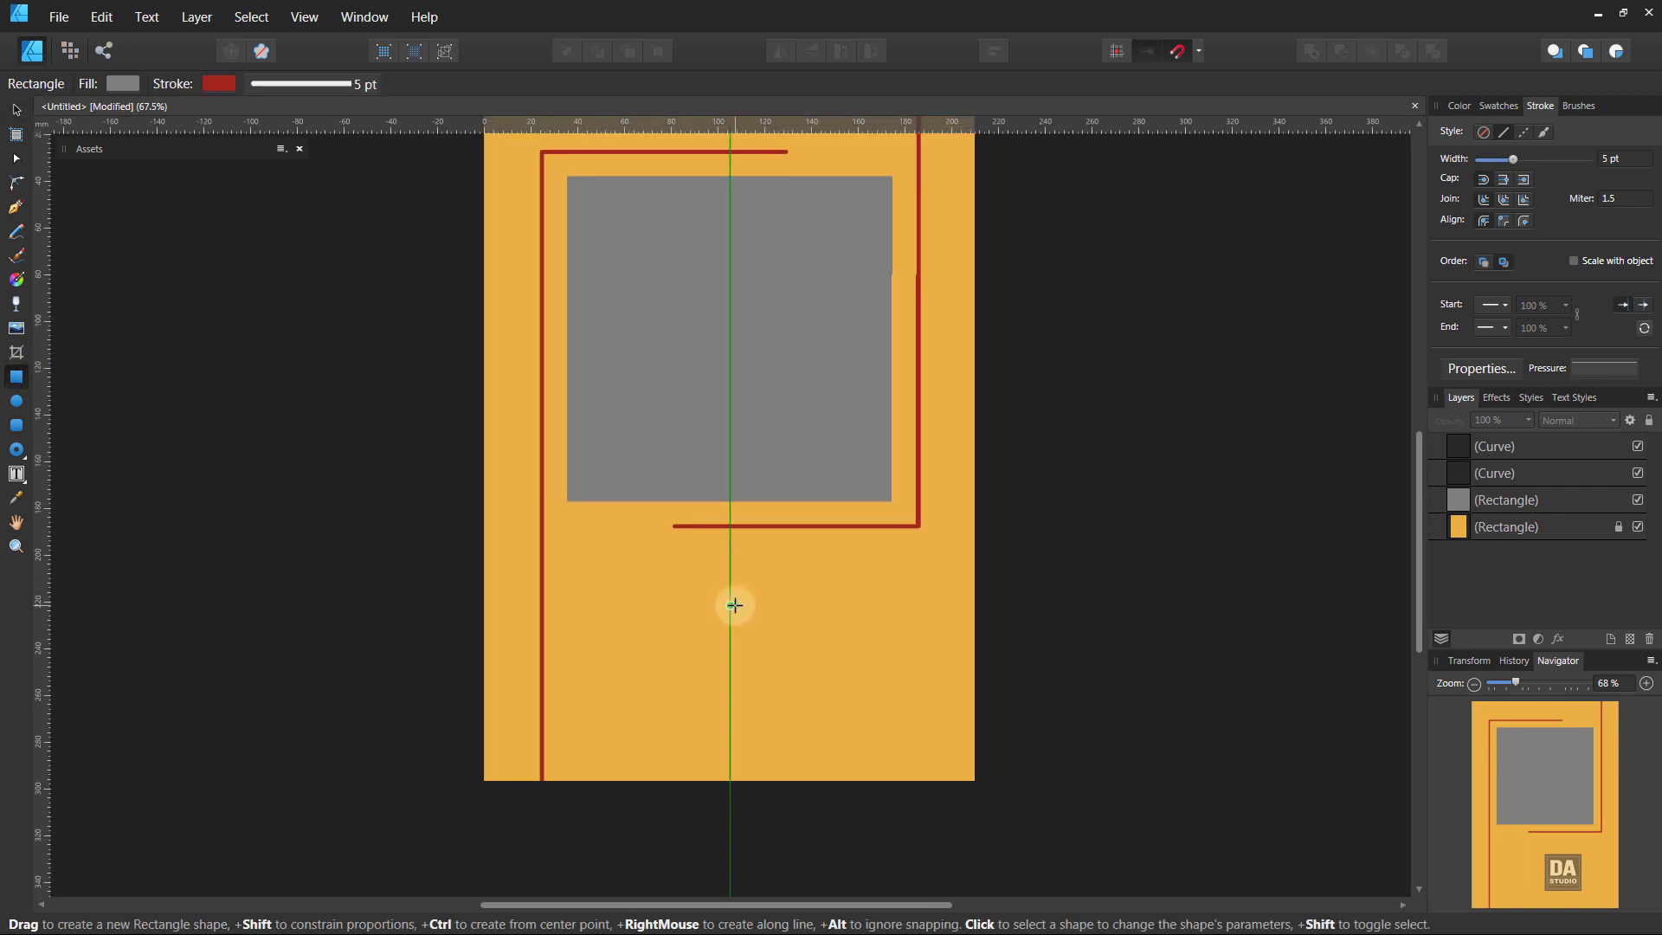
pyautogui.moveTo(730, 605); pyautogui.dragTo(850, 631)
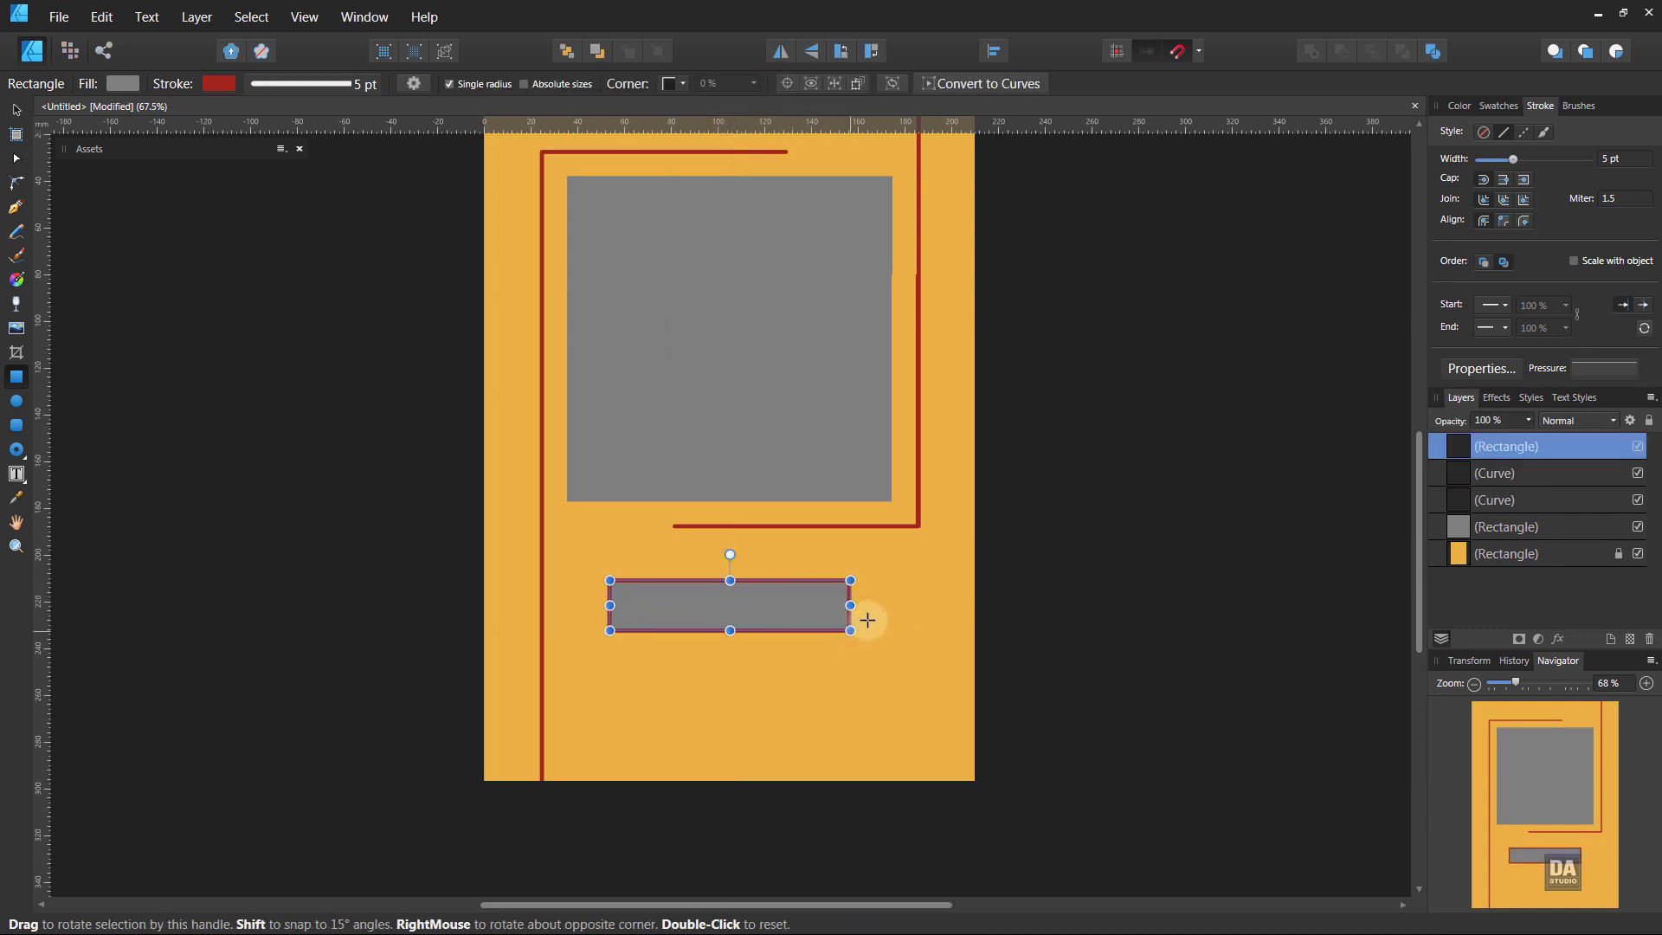
pyautogui.moveTo(1614, 162); pyautogui.dragTo(1592, 156)
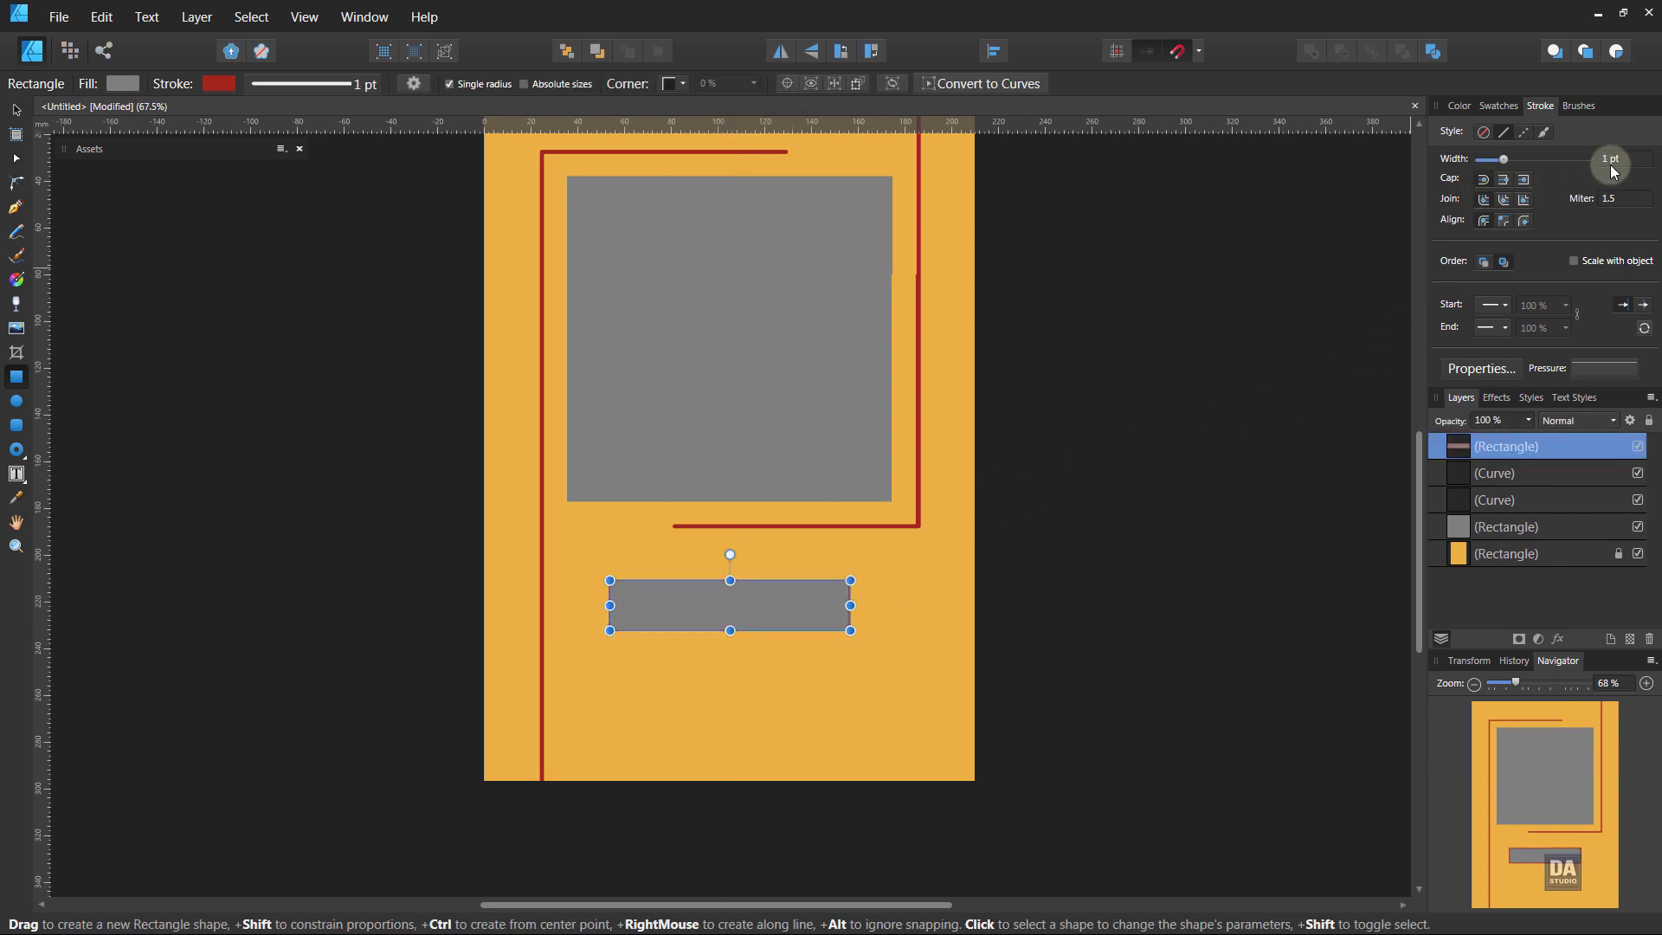
# Fill the new rectangle white and nudge it slightly down.
pyautogui.click(1498, 105)
pyautogui.click(1642, 201)
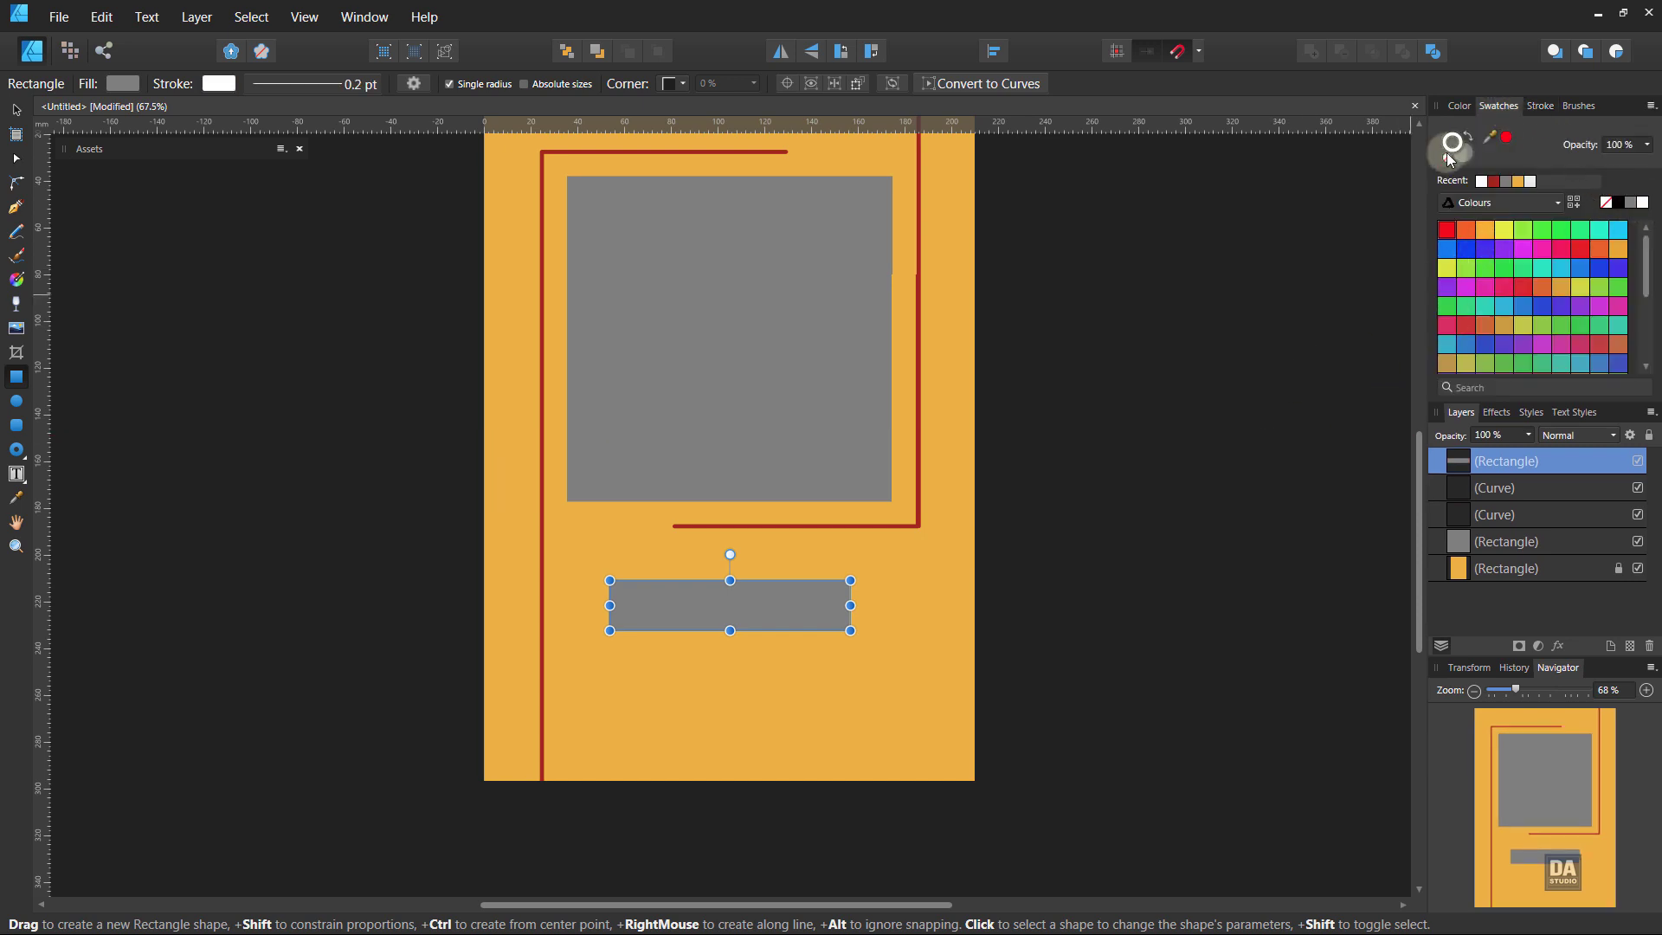
pyautogui.click(1451, 164)
pyautogui.click(1642, 202)
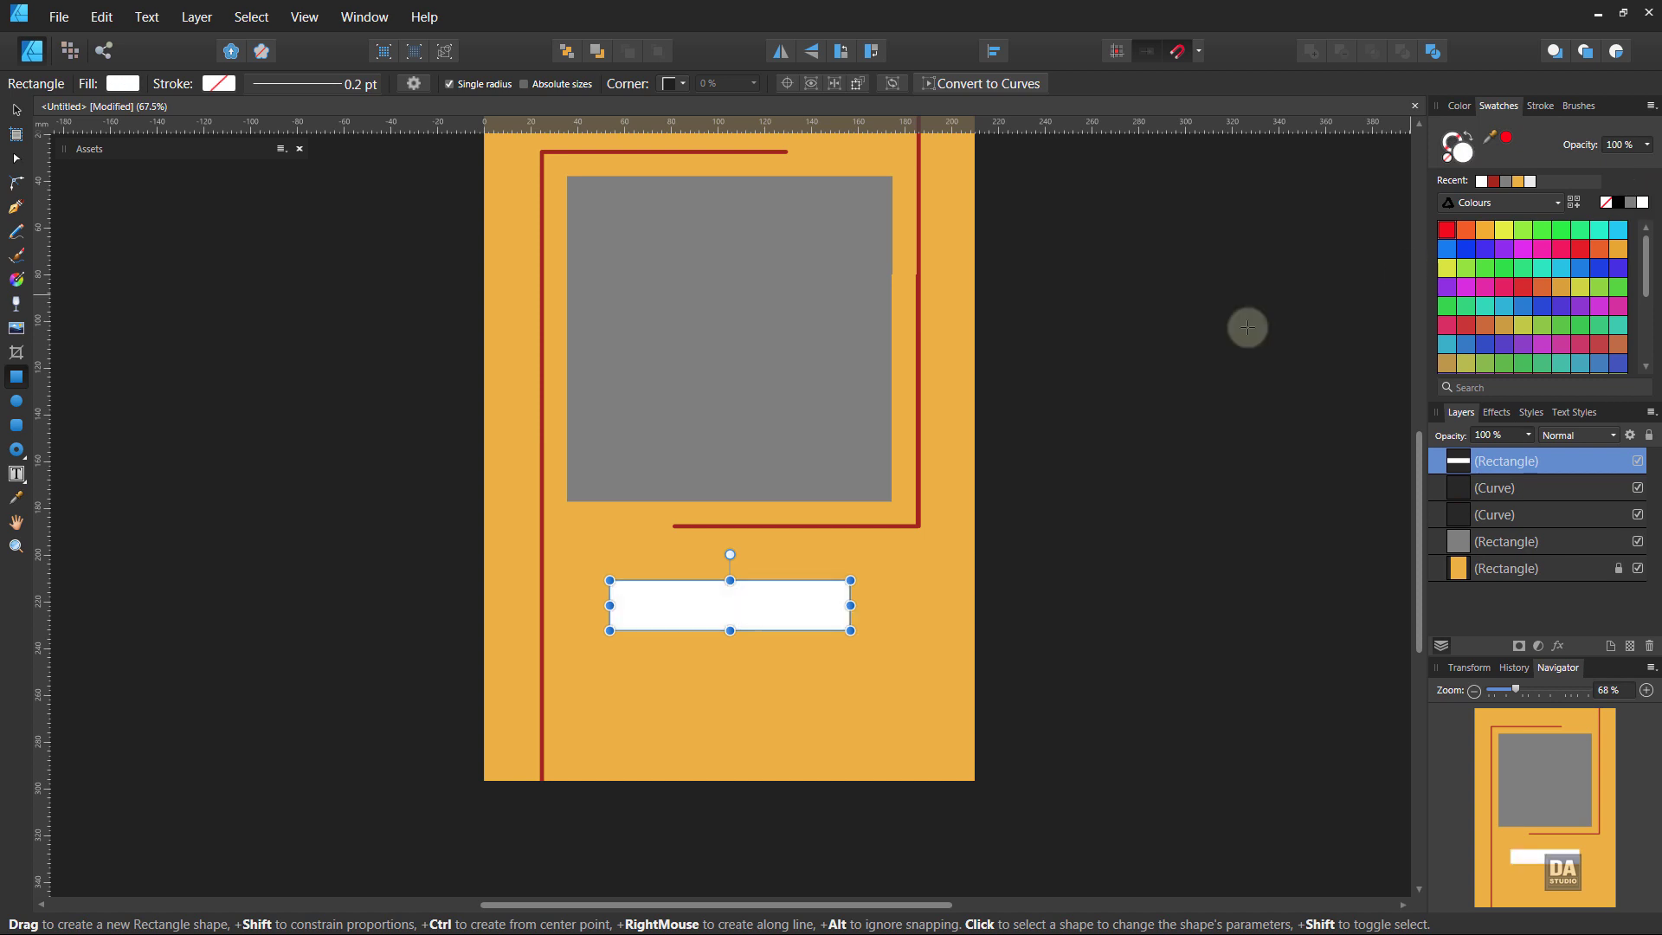
pyautogui.press('v')
pyautogui.moveTo(809, 614); pyautogui.dragTo(812, 625)
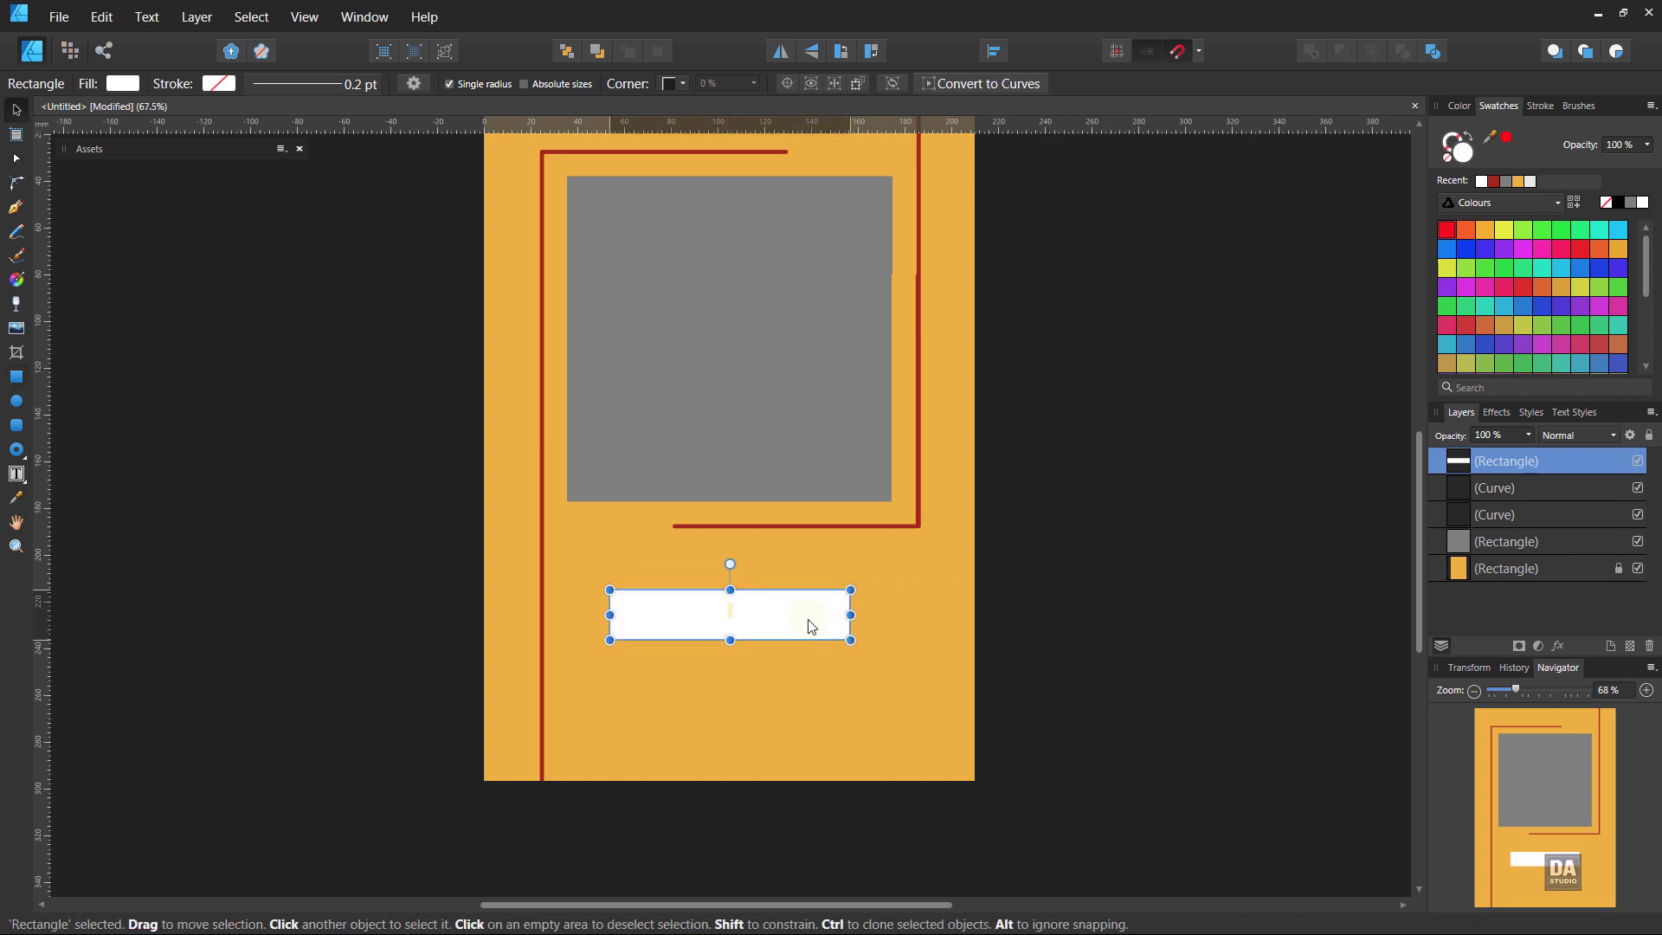
pyautogui.click(1028, 653)
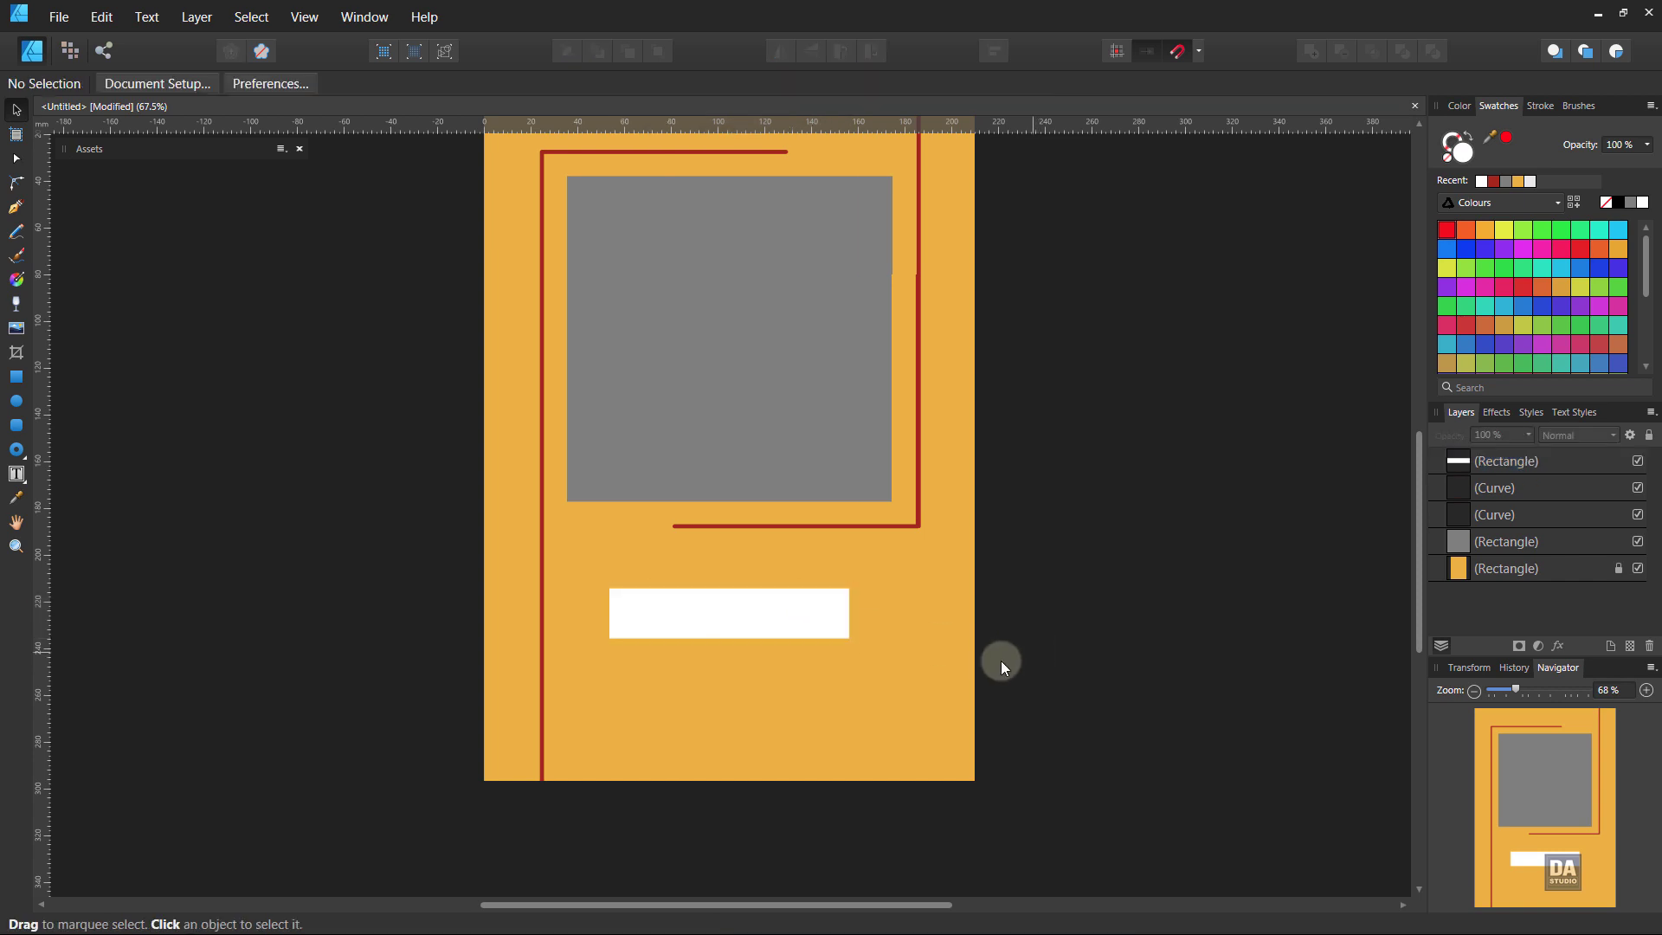
pyautogui.moveTo(850, 693); pyautogui.dragTo(825, 774)
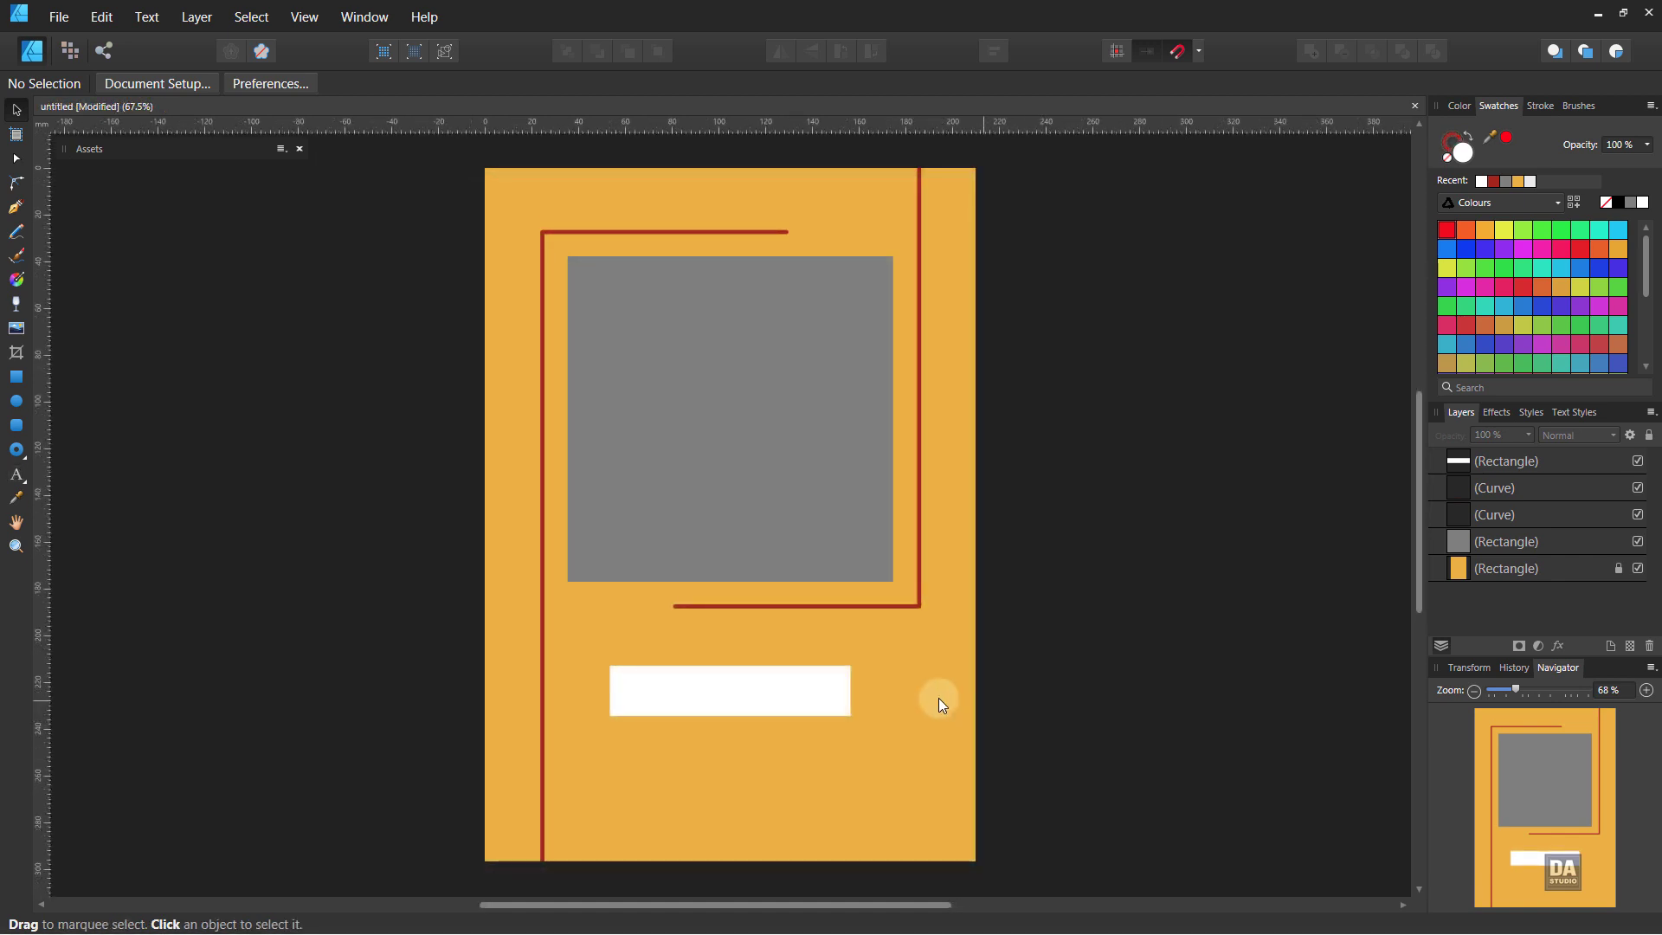
# Add 'AUTUMN' as art text above the white bar, centred horizontally on the page.
pyautogui.press('t')
pyautogui.click(658, 663)
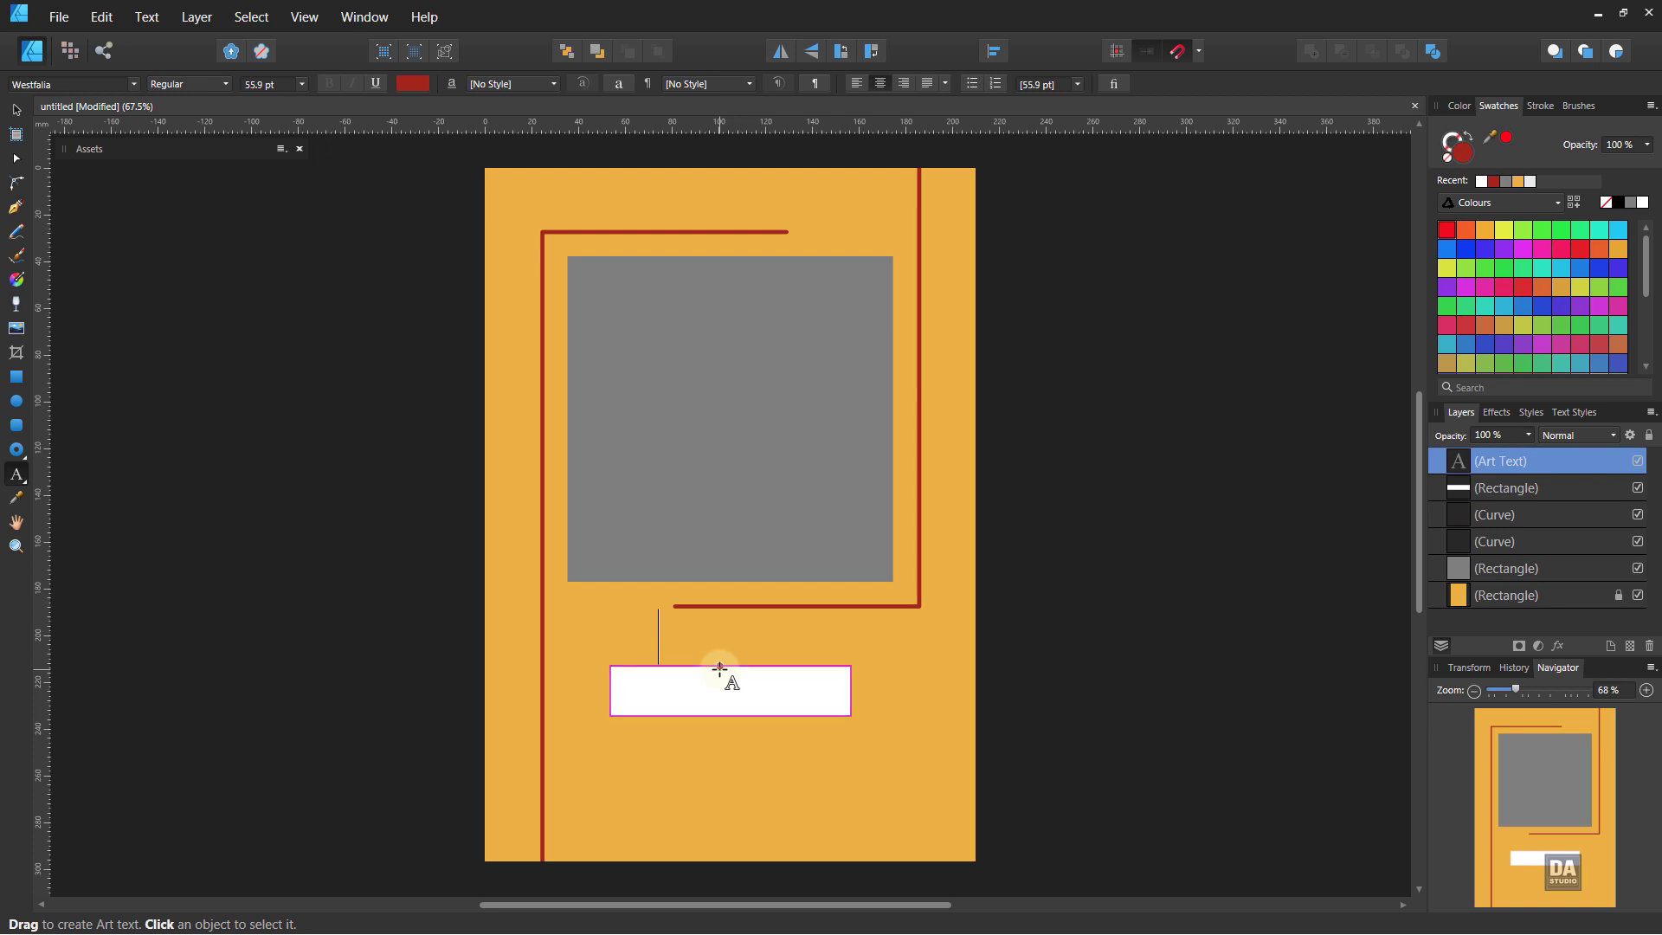
pyautogui.write('AUTU')
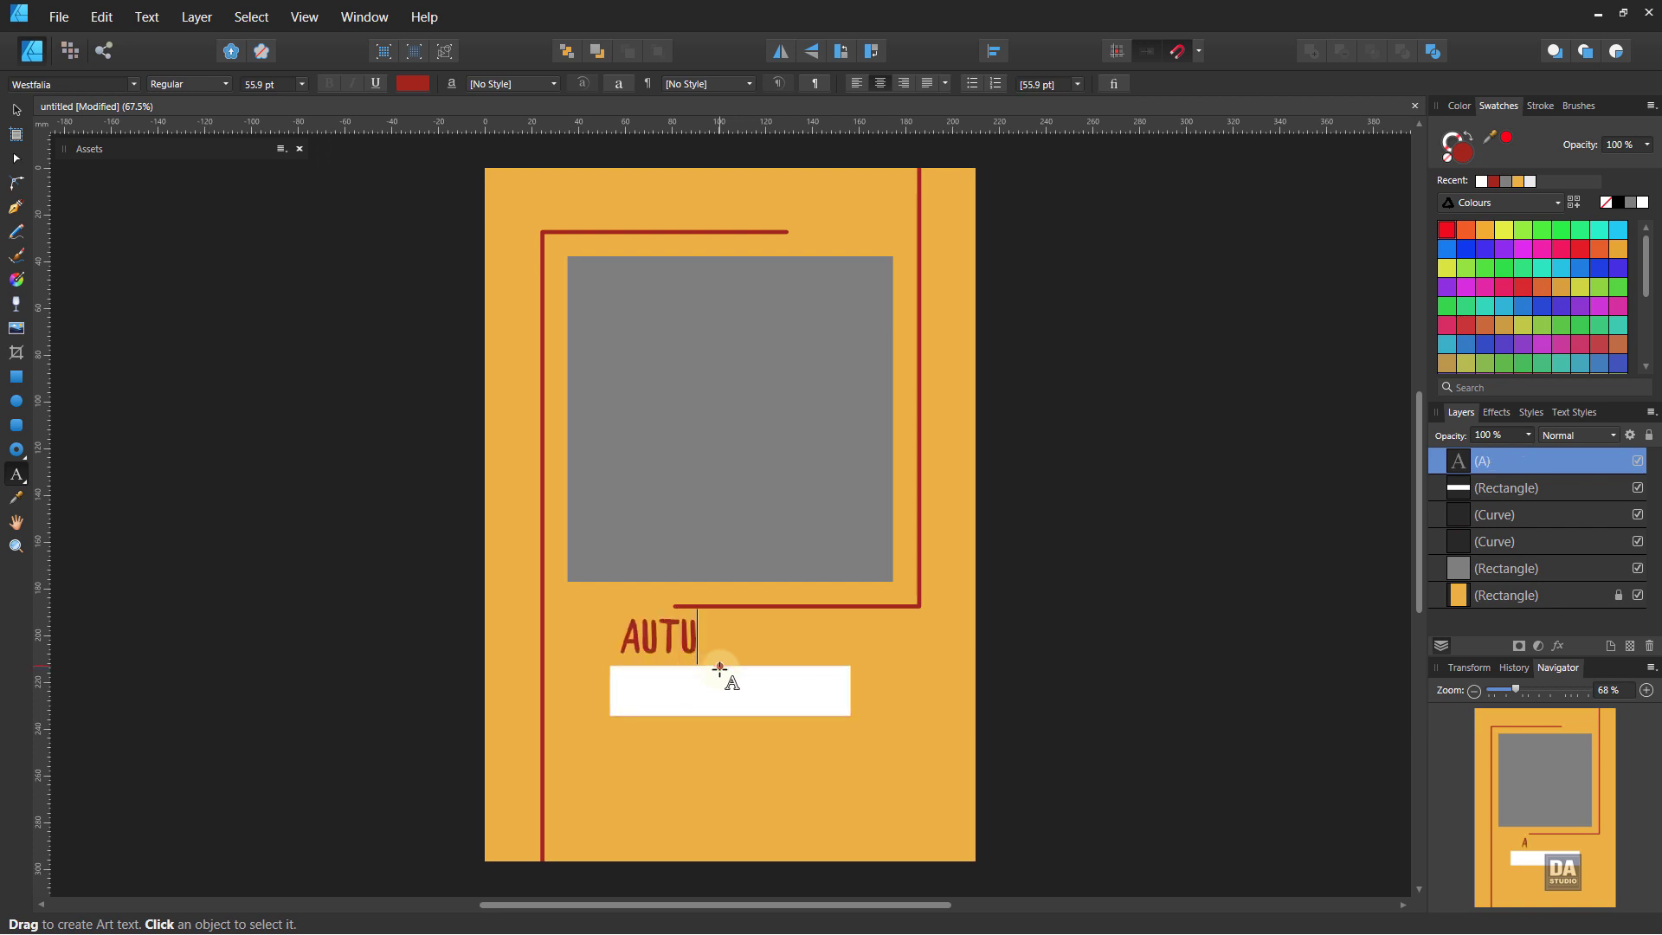
pyautogui.write('MN')
pyautogui.press('Escape')
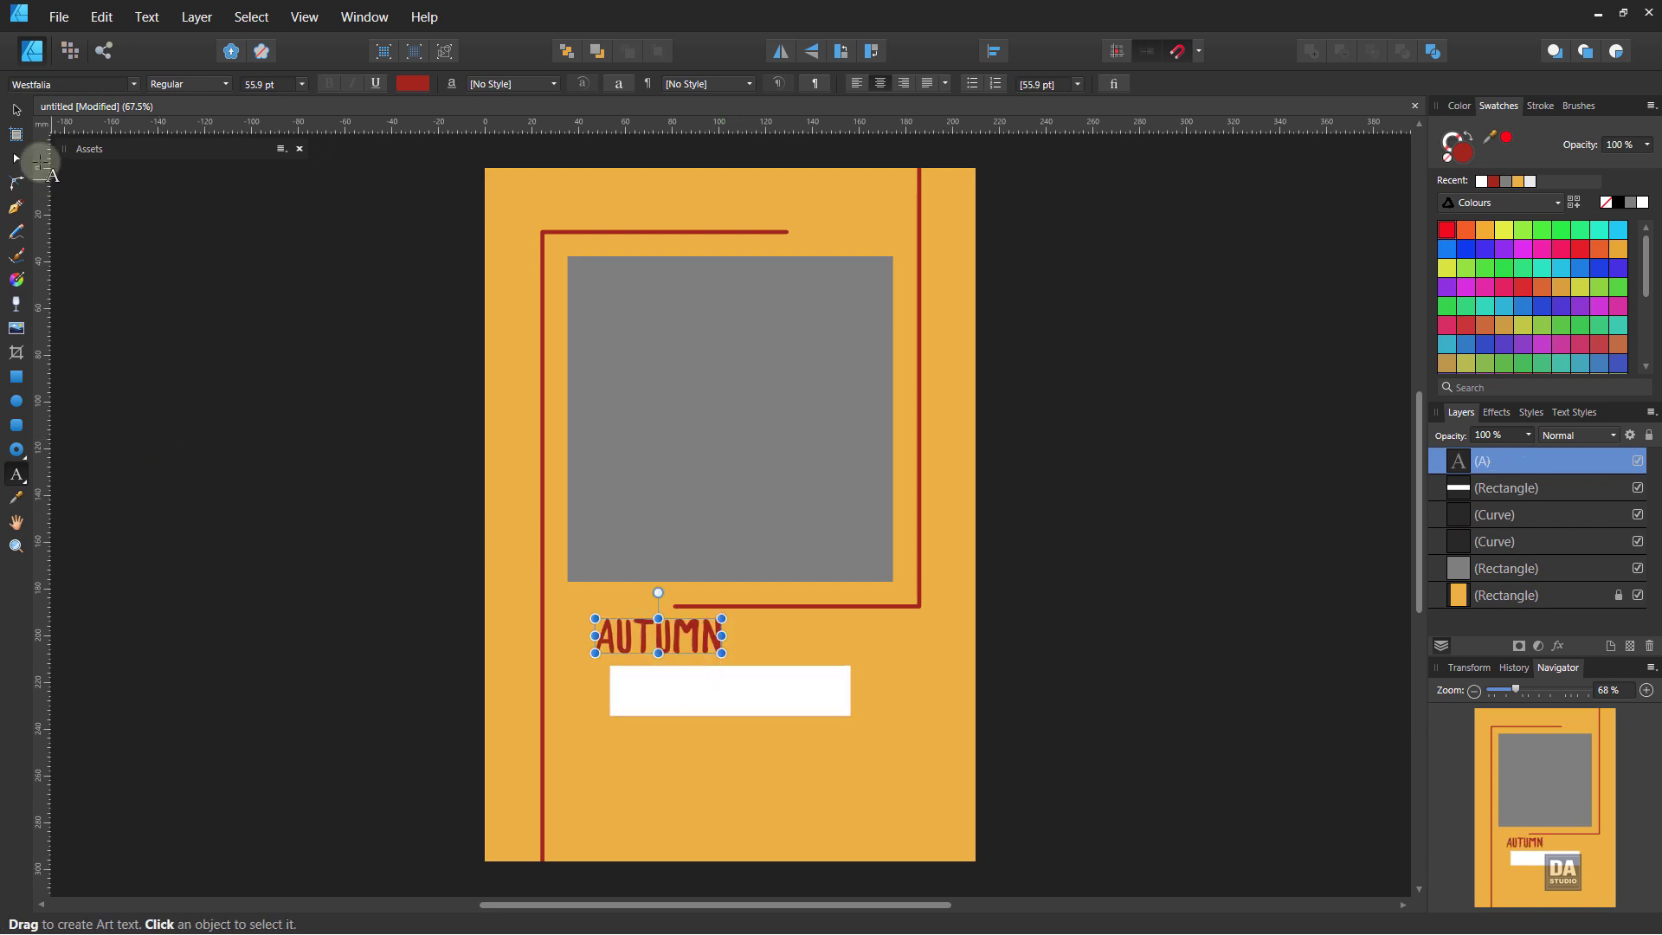
pyautogui.click(17, 110)
pyautogui.moveTo(685, 635); pyautogui.dragTo(757, 638)
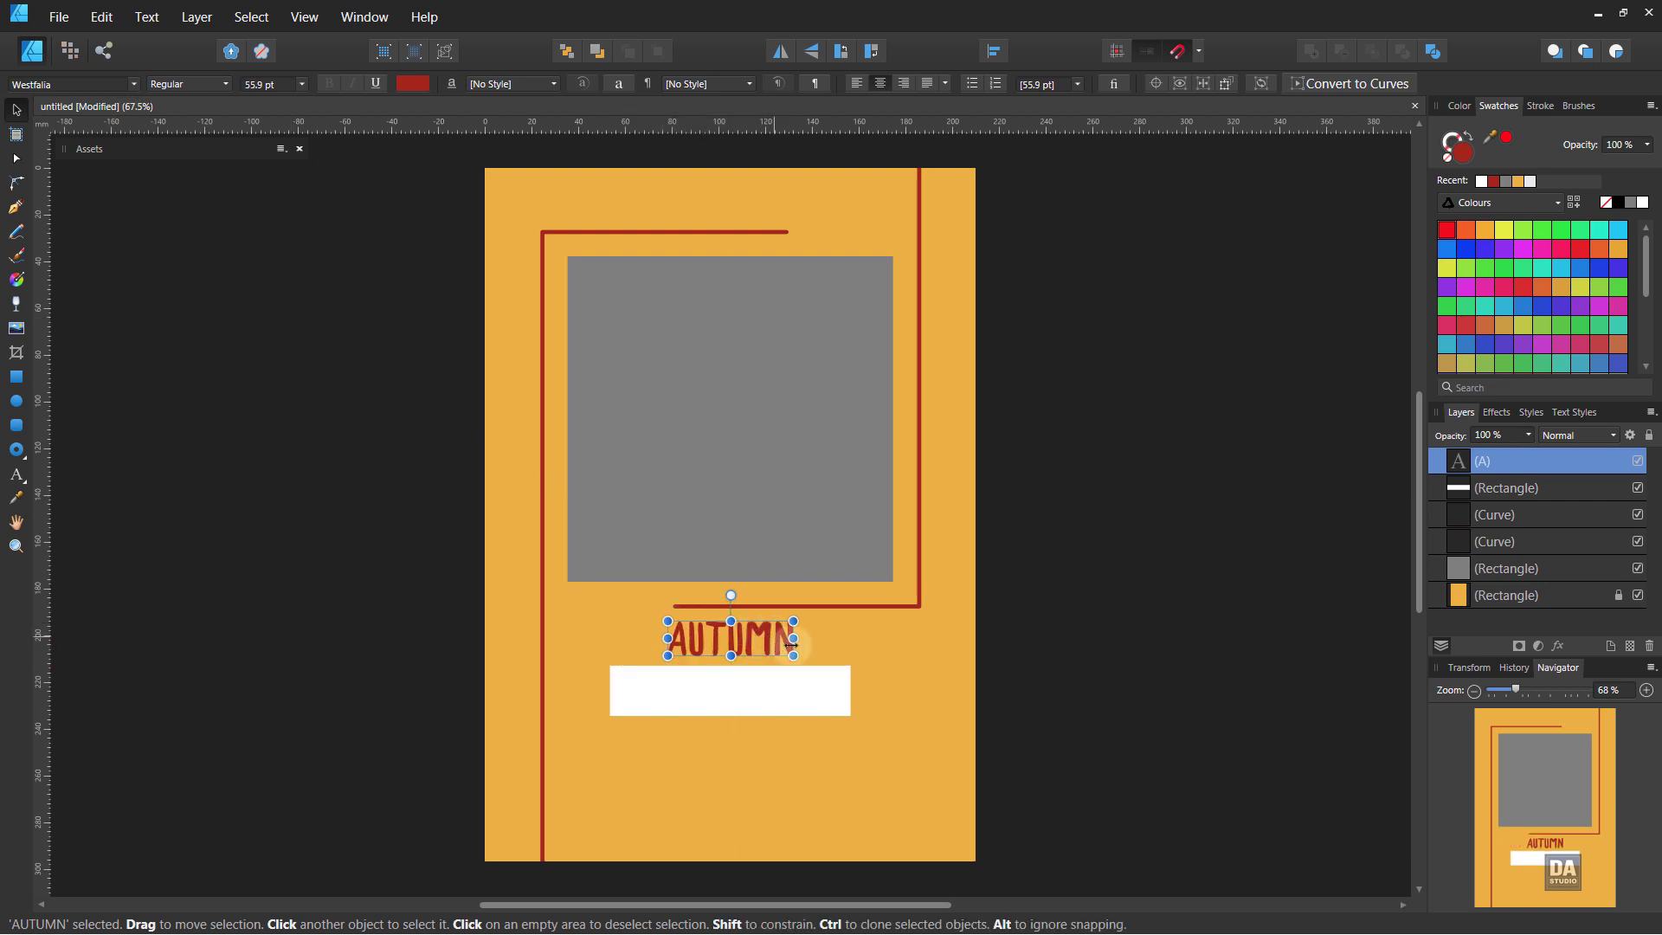
pyautogui.click(1049, 715)
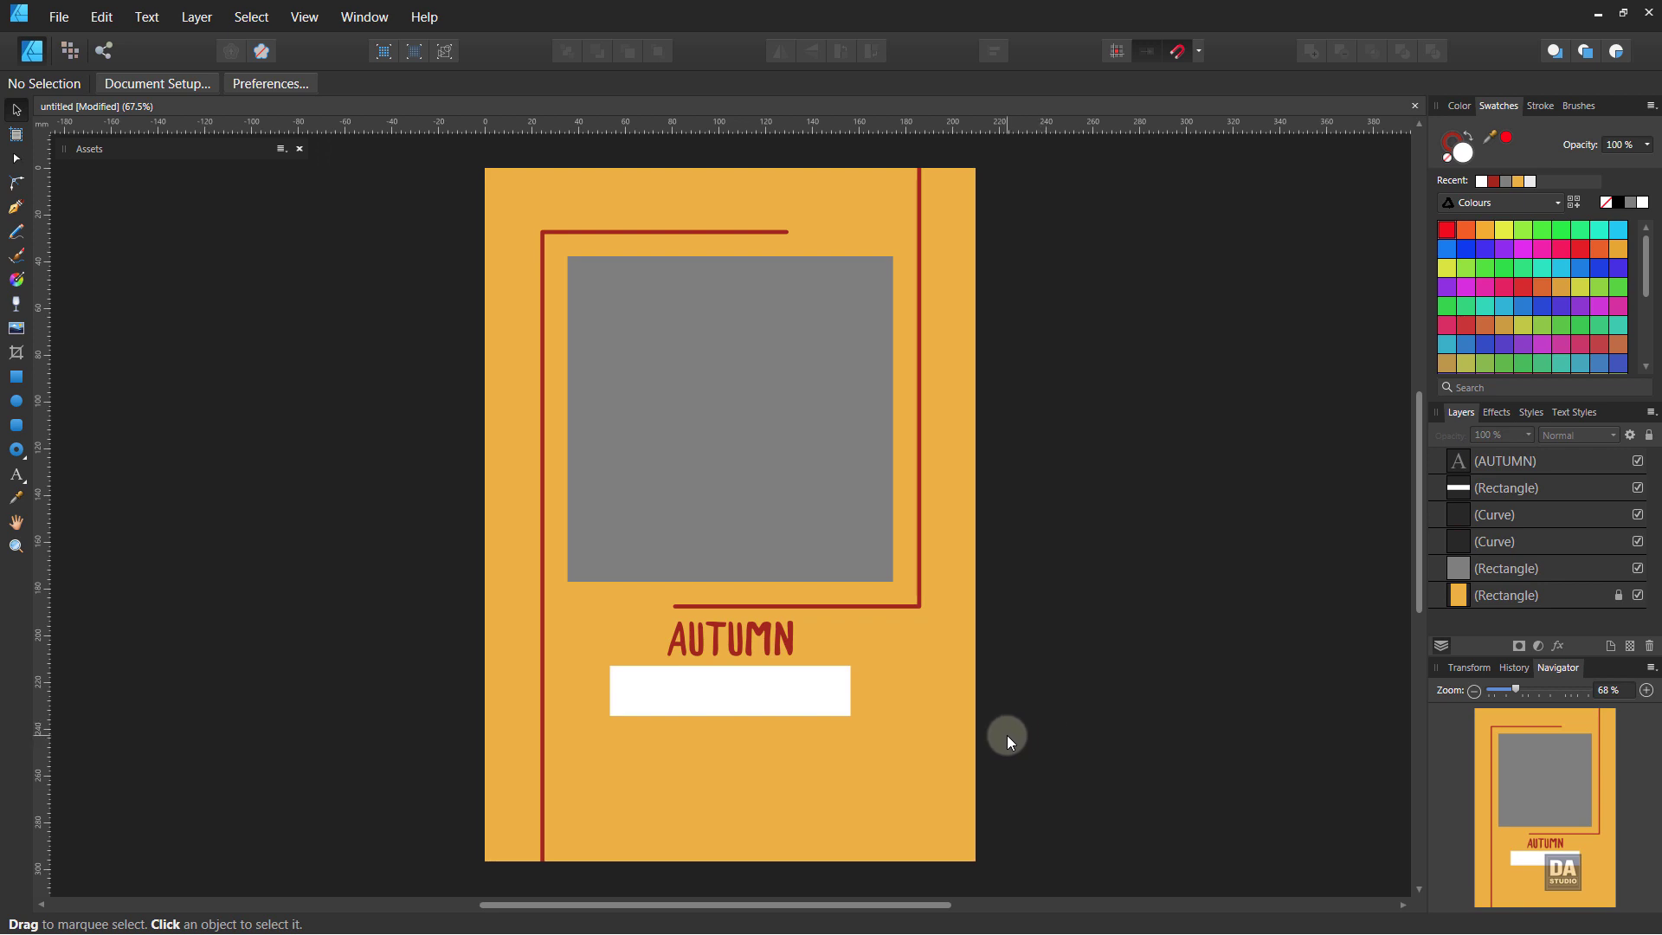
# Zoom in and add 'SALE' as art text inside the white rectangle.
pyautogui.press('z')
pyautogui.moveTo(728, 714)
pyautogui.mouseDown()
pyautogui.moveTo(827, 705)
pyautogui.moveTo(995, 731)
pyautogui.moveTo(954, 683)
pyautogui.moveTo(954, 631)
pyautogui.moveTo(862, 606)
pyautogui.mouseUp()
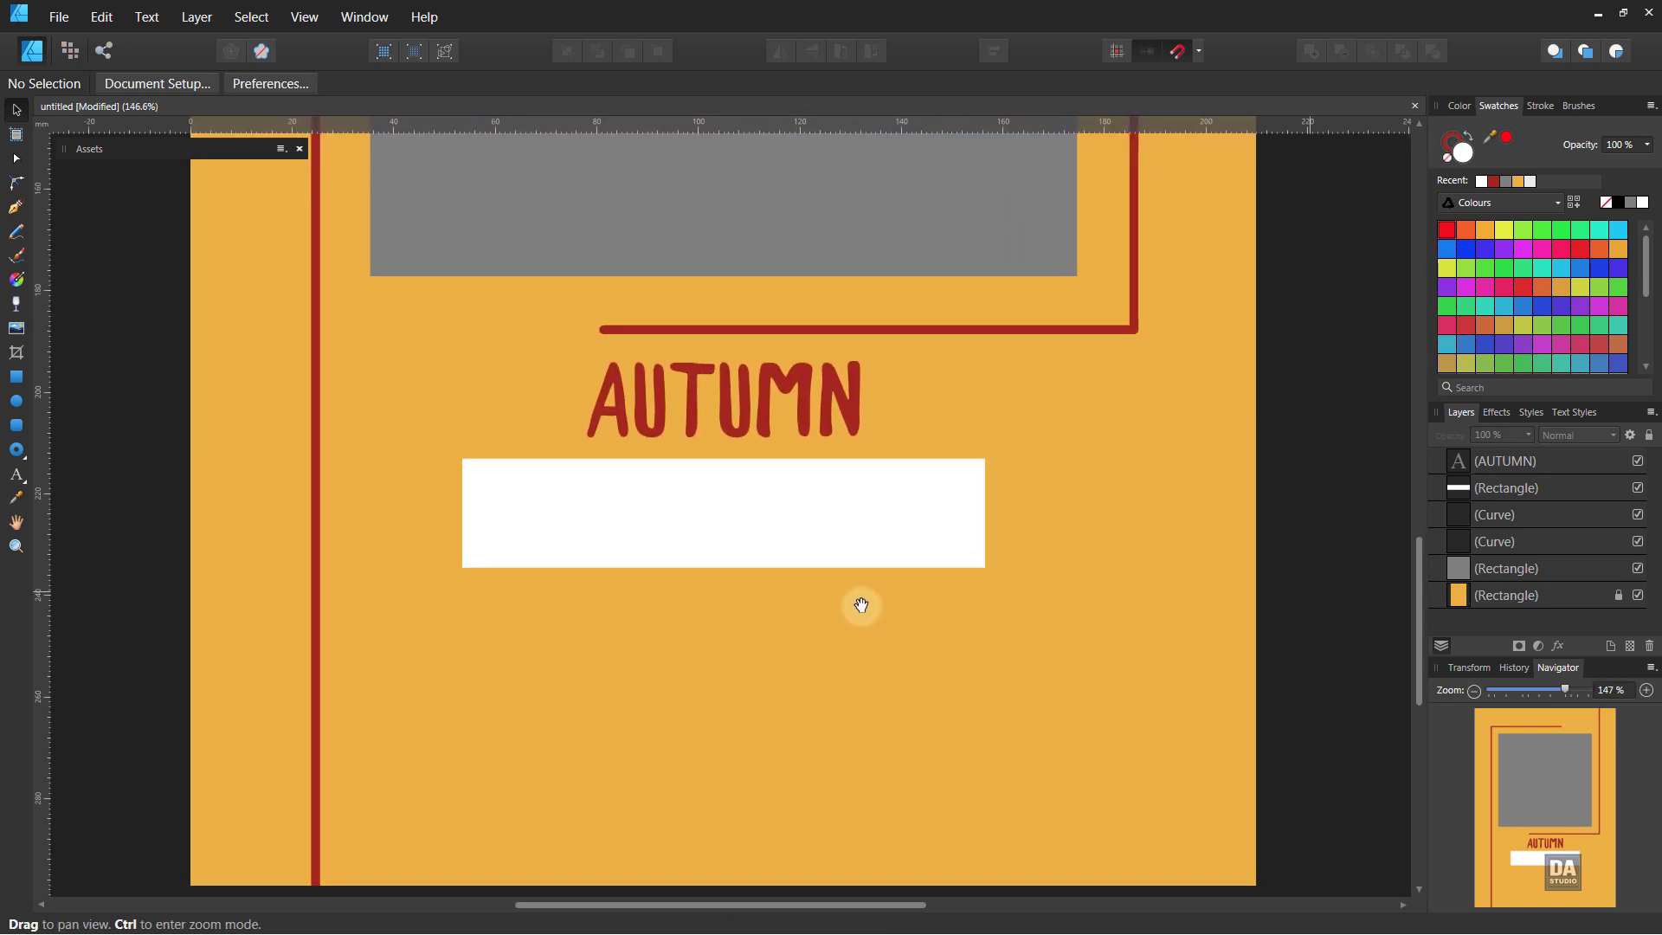
pyautogui.click(17, 474)
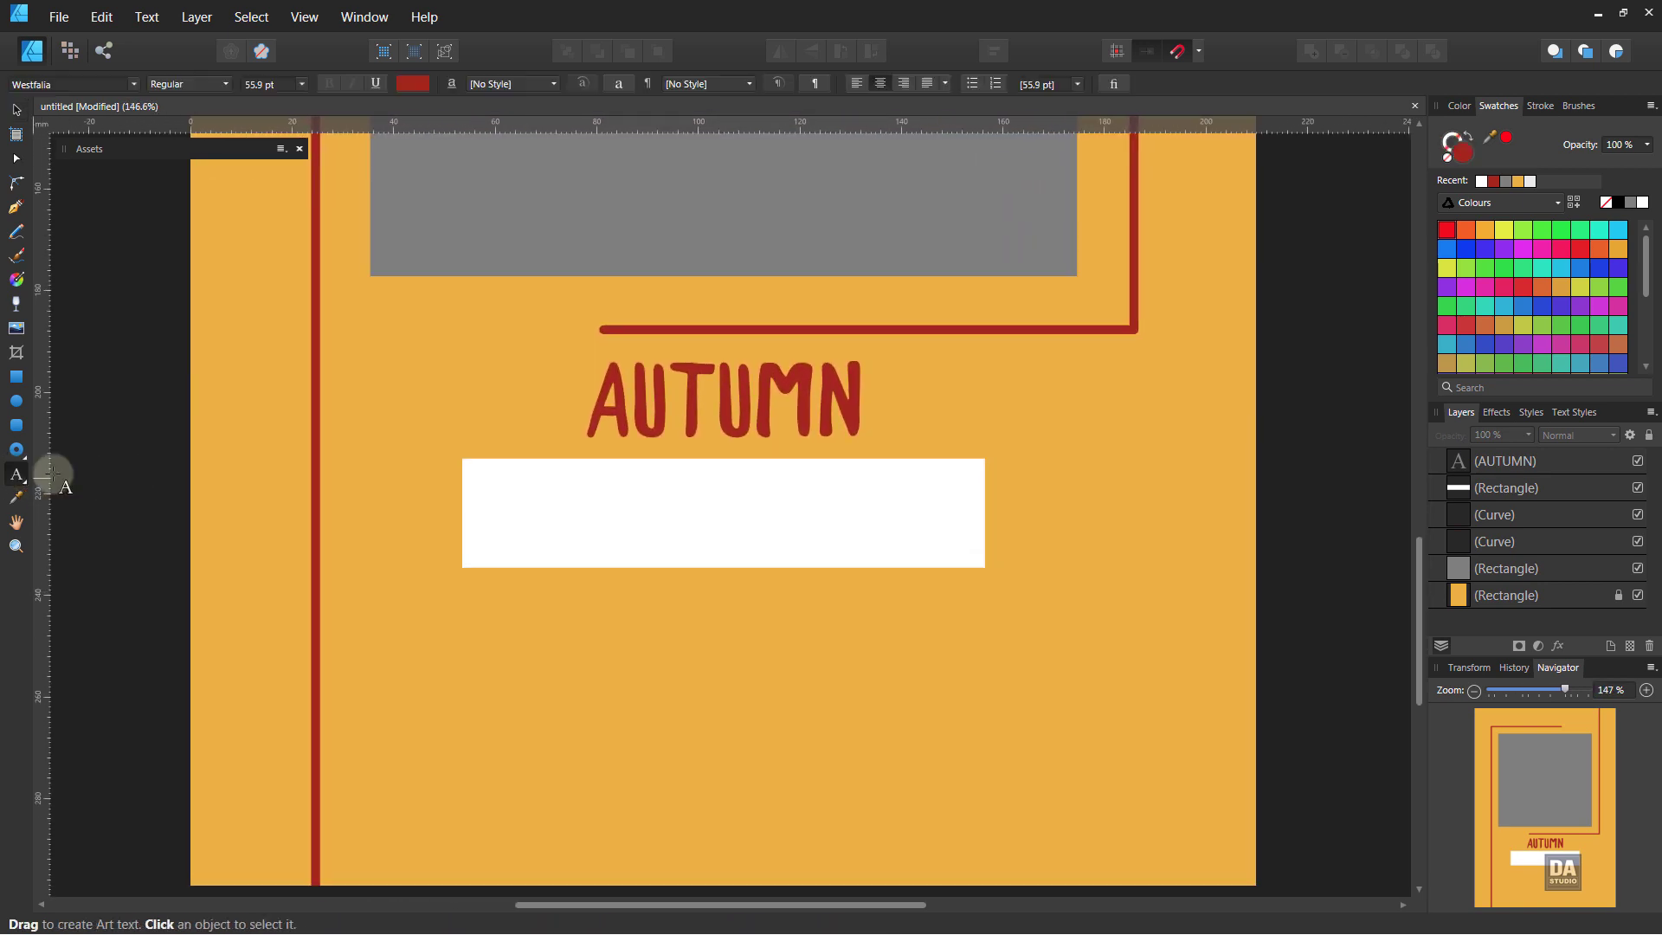
pyautogui.click(531, 509)
pyautogui.write('SAL')
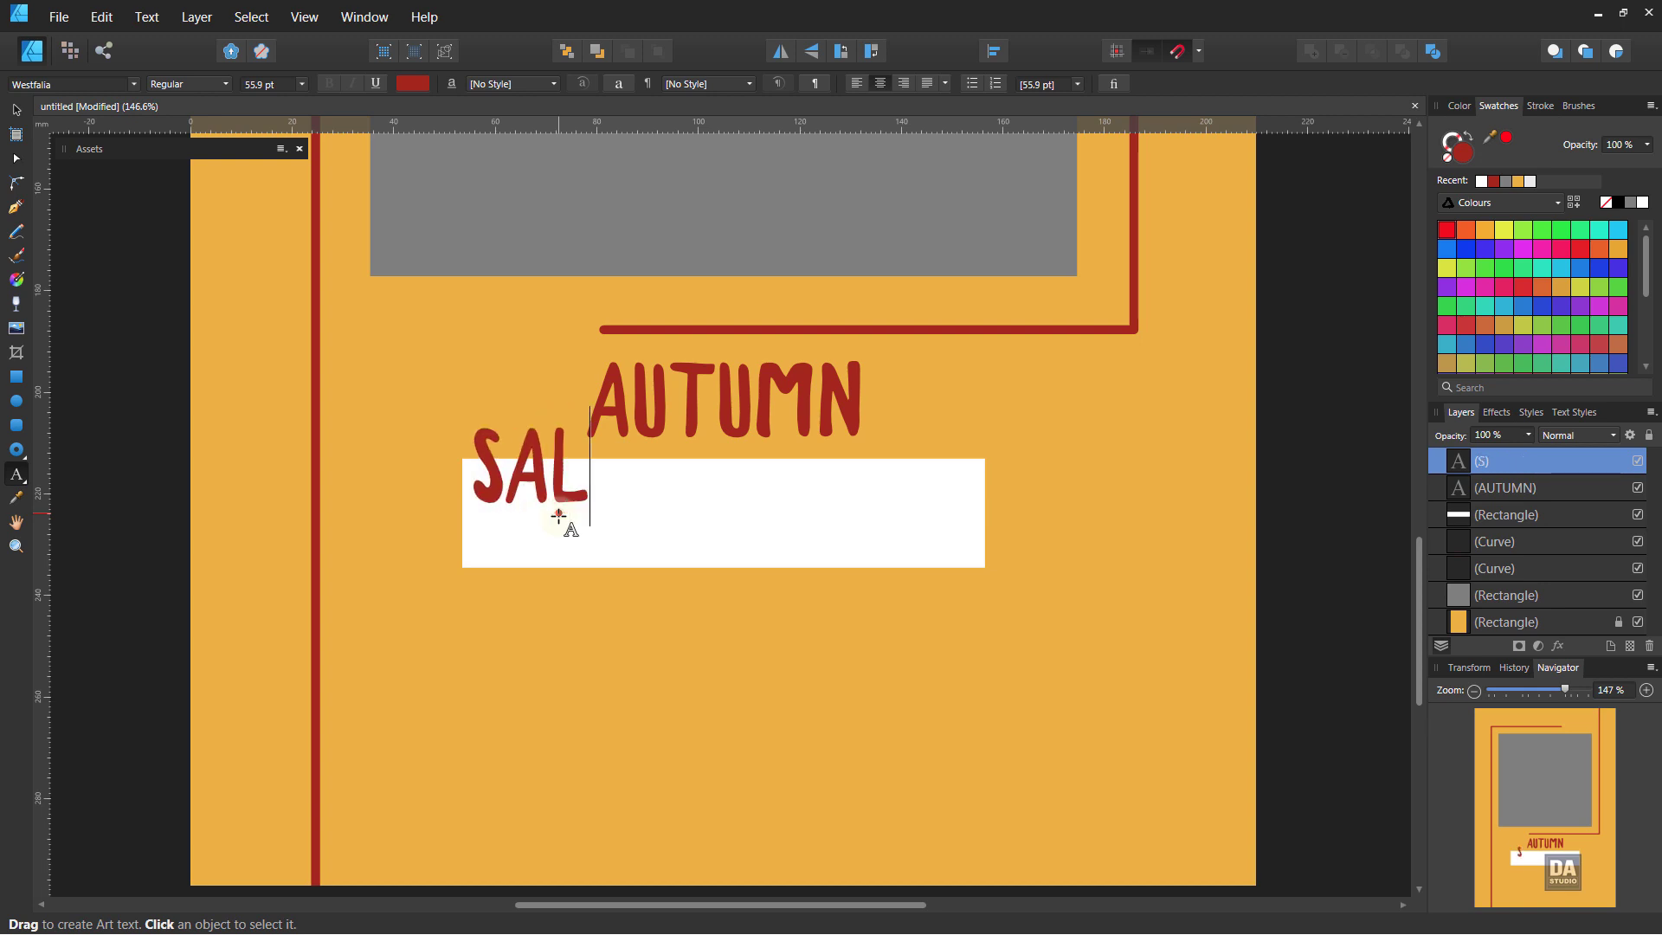
pyautogui.write('E')
pyautogui.press('Escape')
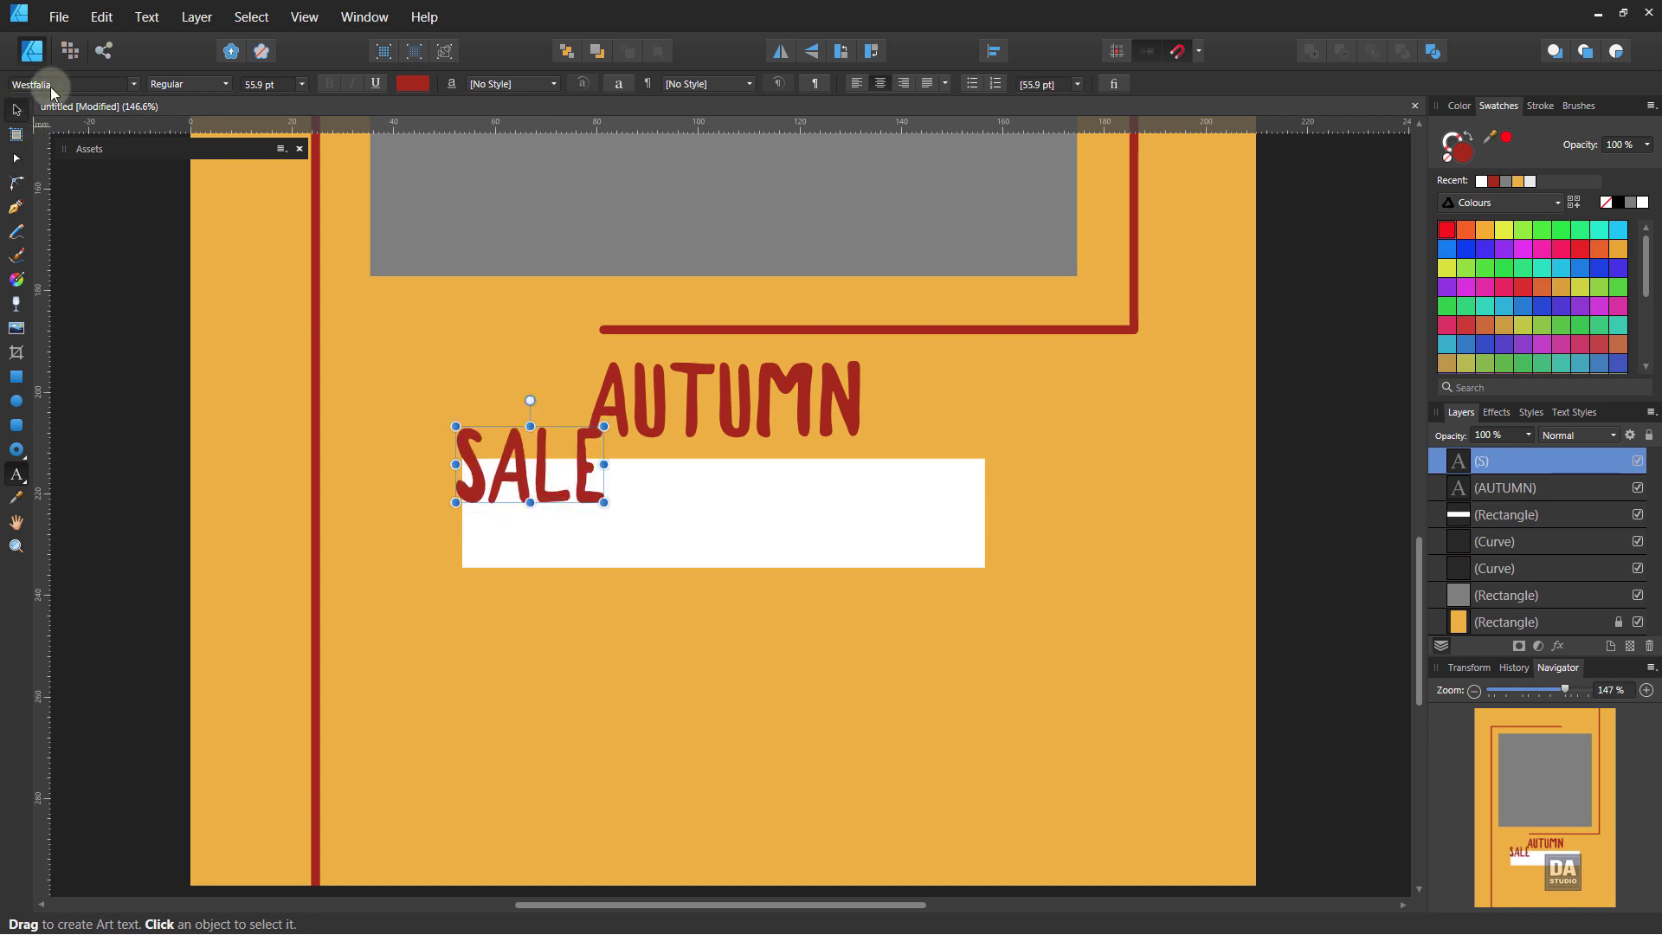
# Set SALE to Montserrat Hairline, move it into the white bar, and duplicate it rightward.
pyautogui.click(52, 84)
pyautogui.write('mon')
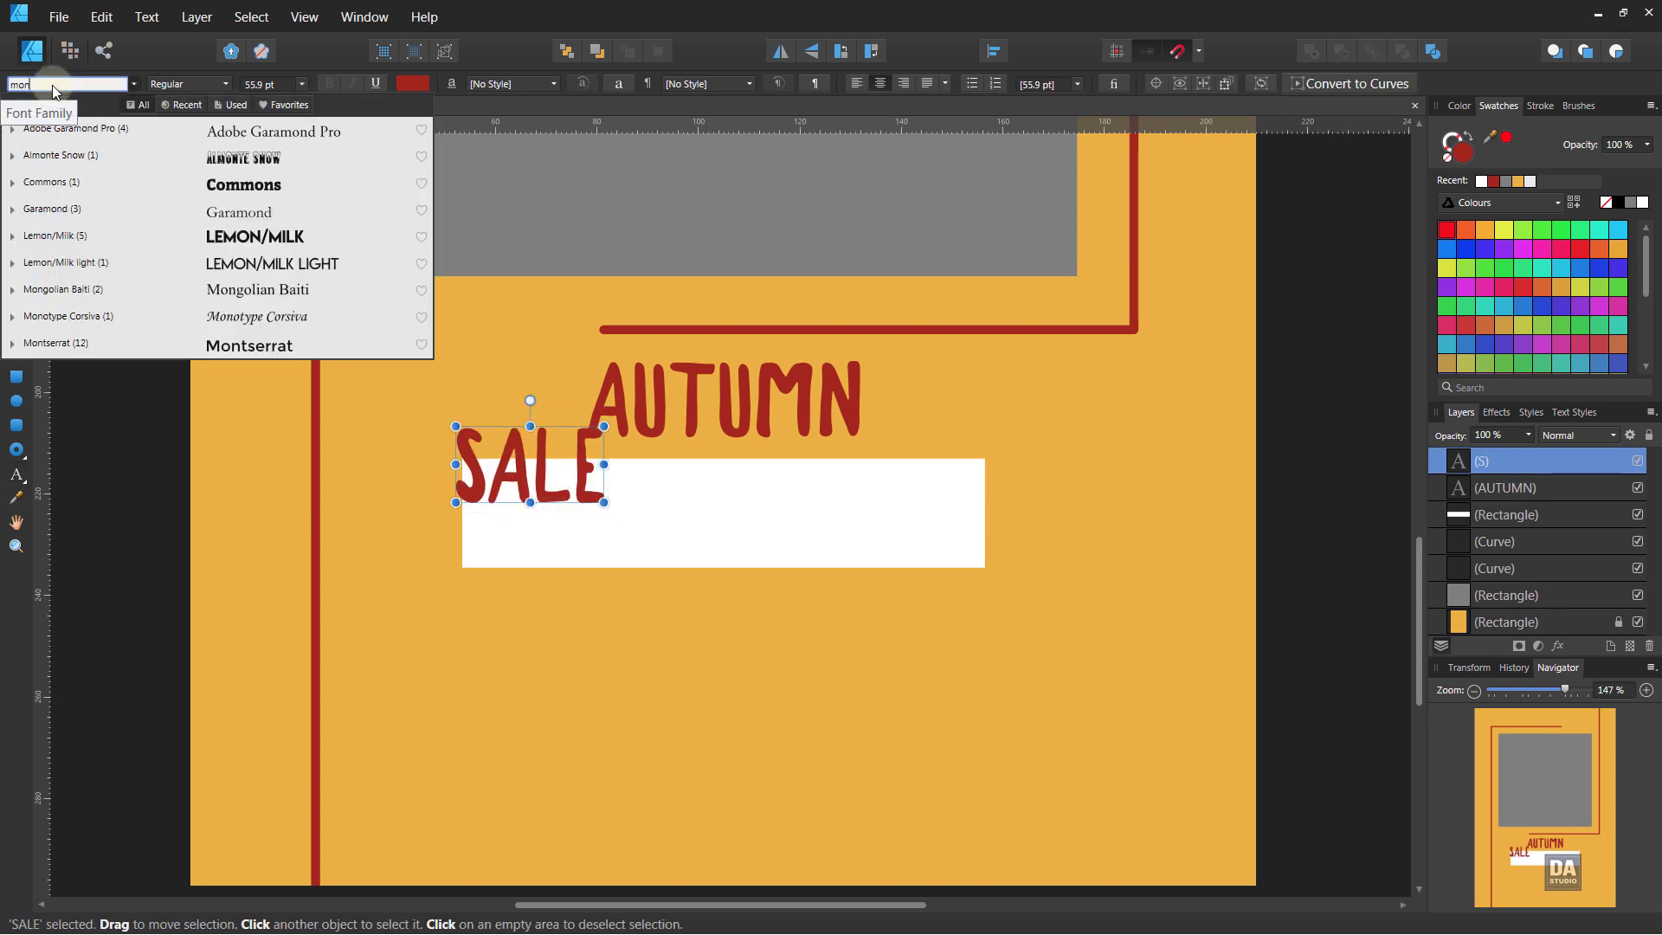
pyautogui.click(59, 339)
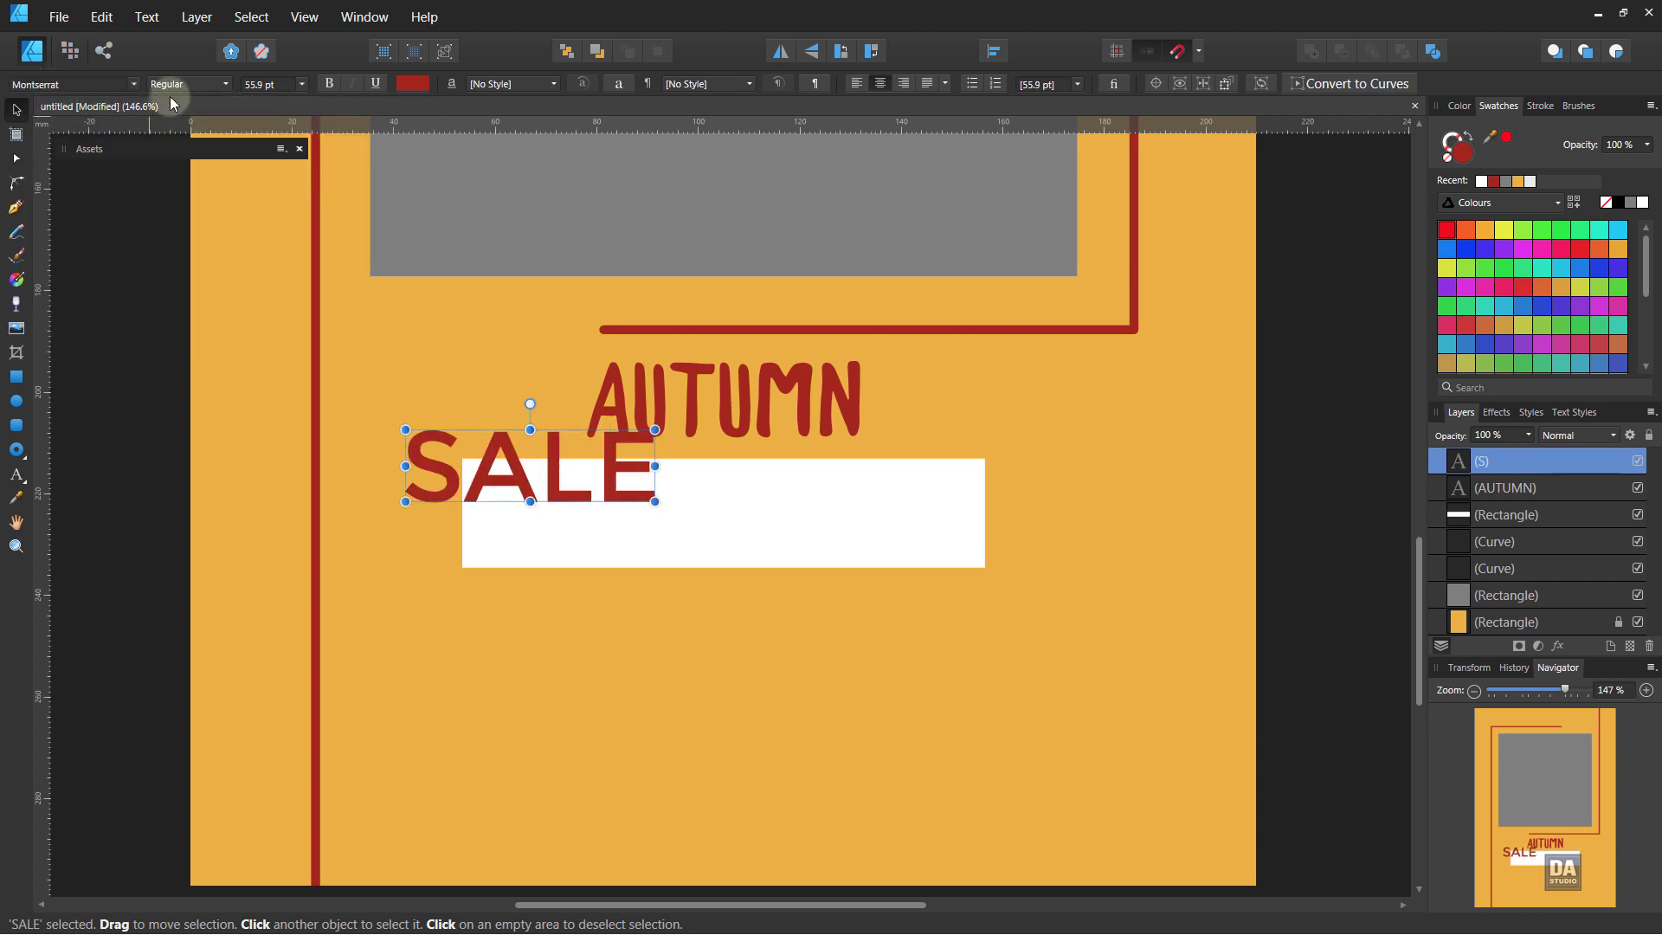
pyautogui.click(183, 84)
pyautogui.click(186, 122)
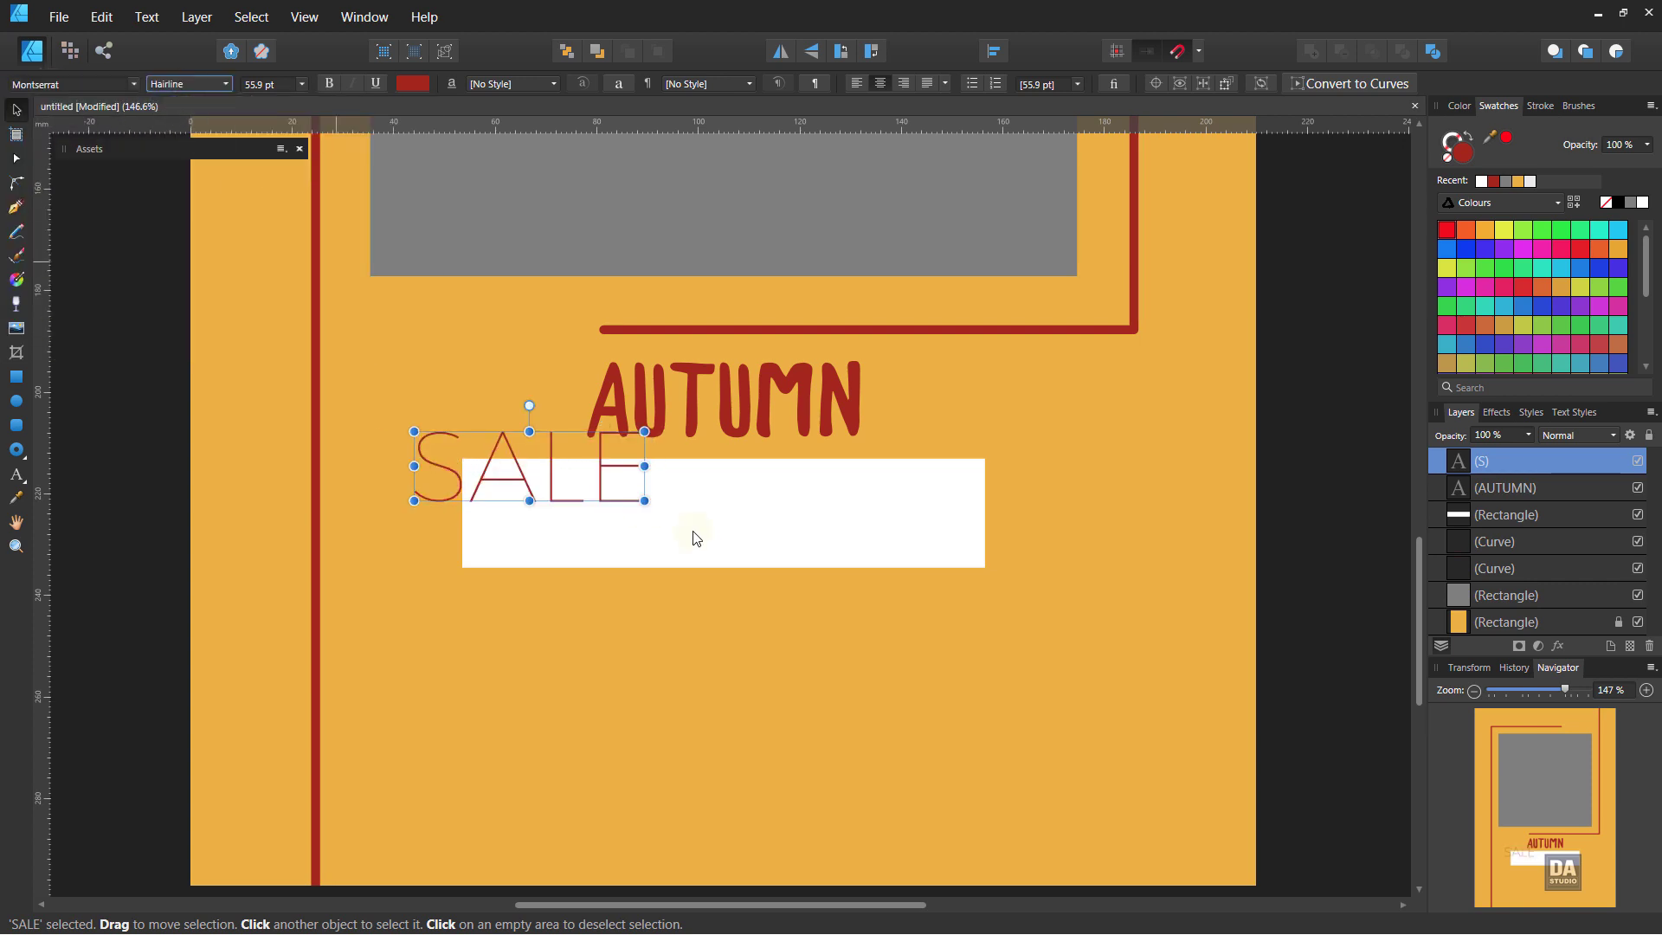
pyautogui.moveTo(644, 502)
pyautogui.mouseDown()
pyautogui.moveTo(701, 548)
pyautogui.moveTo(683, 545)
pyautogui.mouseUp()
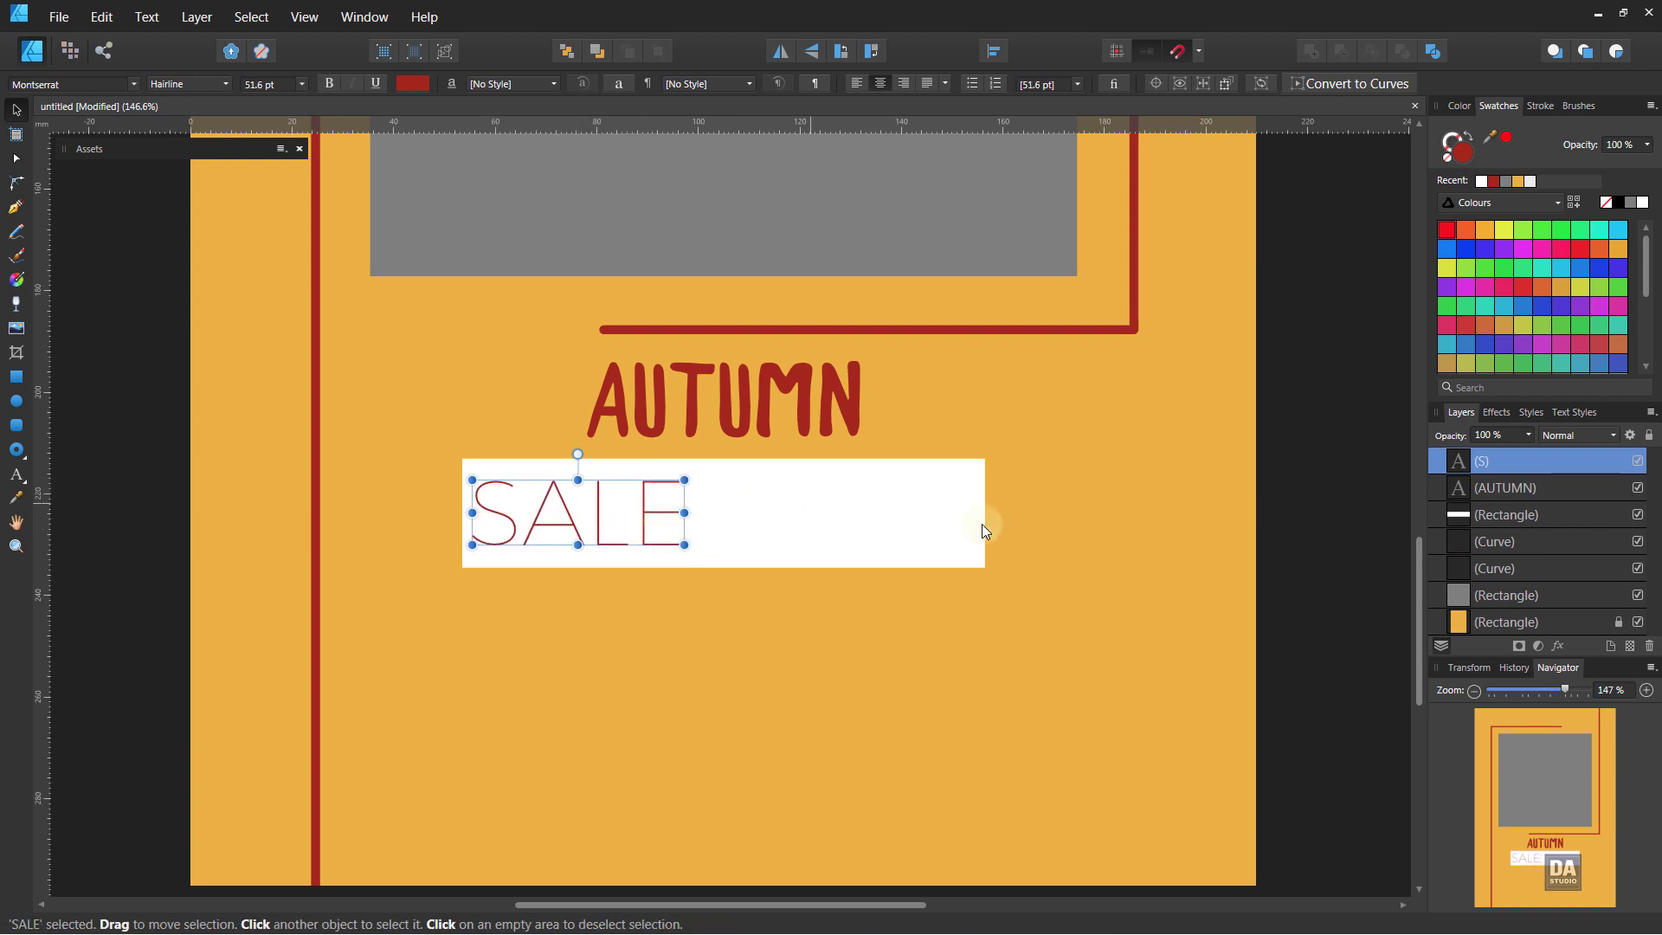
pyautogui.moveTo(694, 506); pyautogui.dragTo(933, 513)
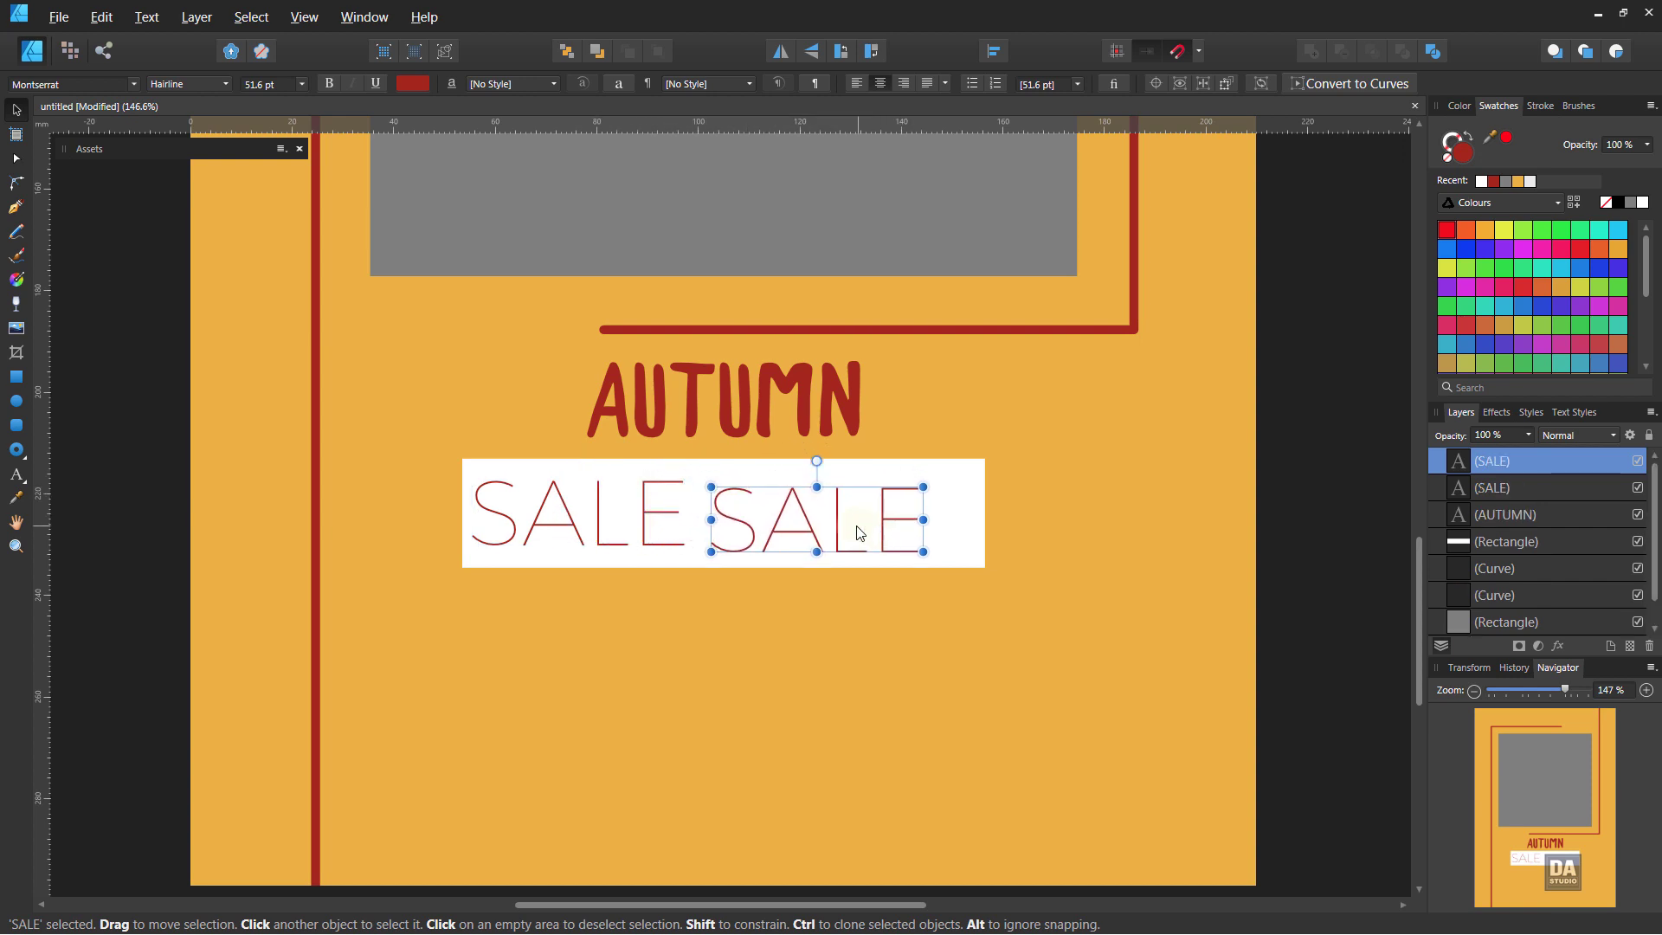
# Retype the copied word as two stacked lines, 'UP' and 'TO'.
pyautogui.doubleClick(857, 526)
pyautogui.write('U')
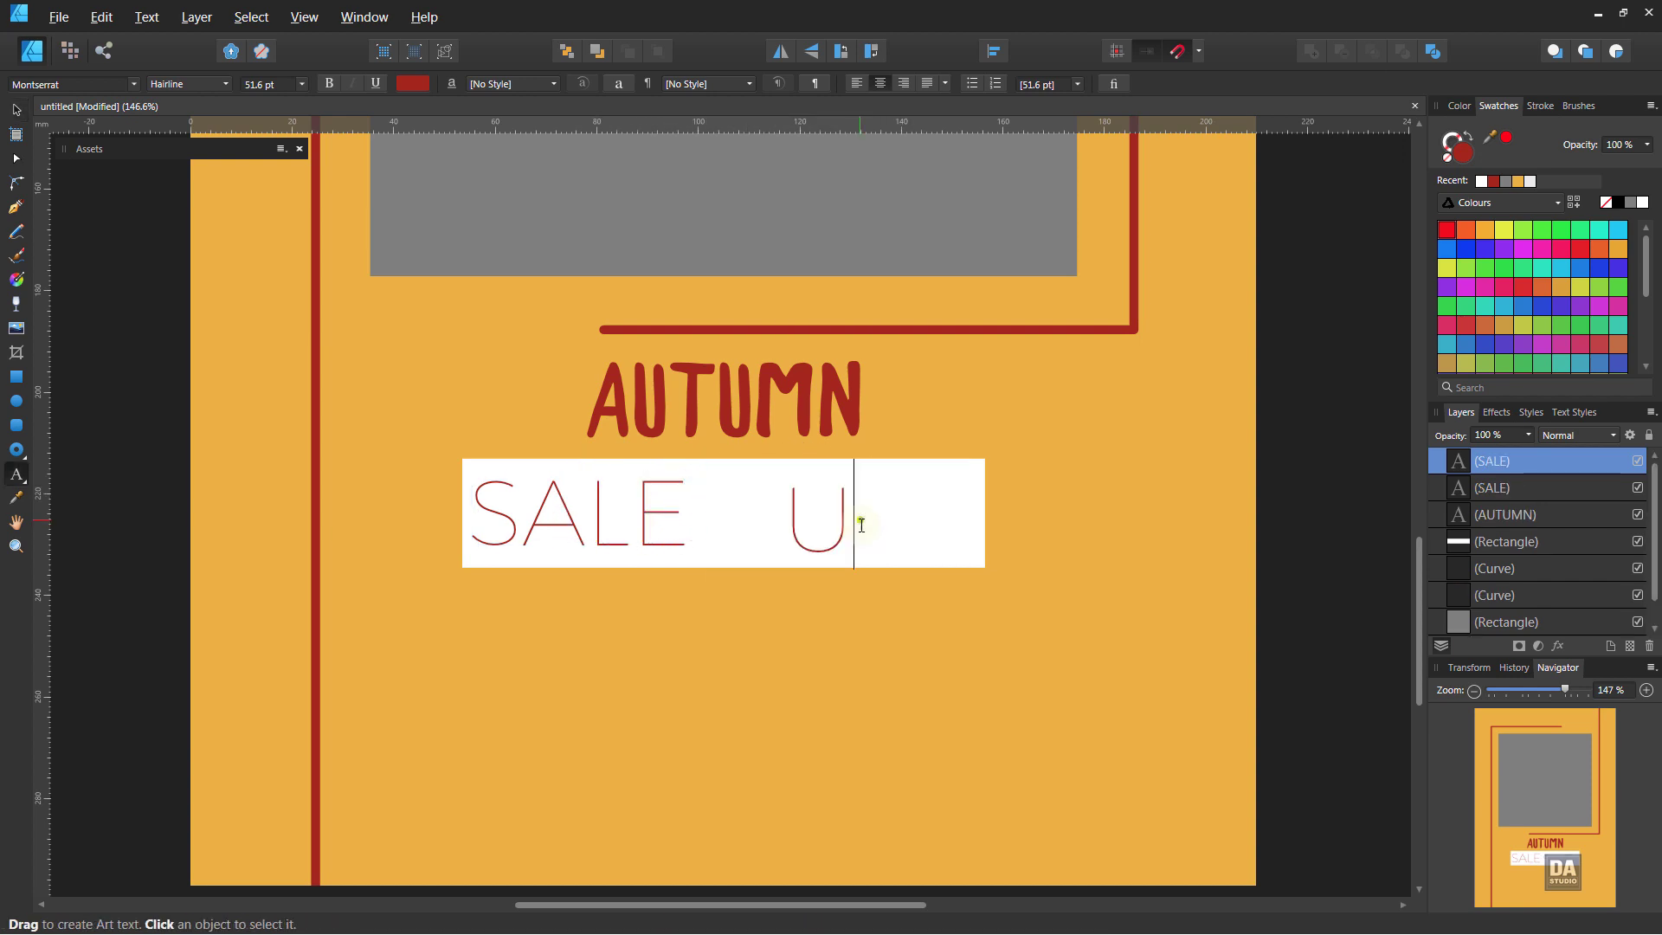
pyautogui.write('P')
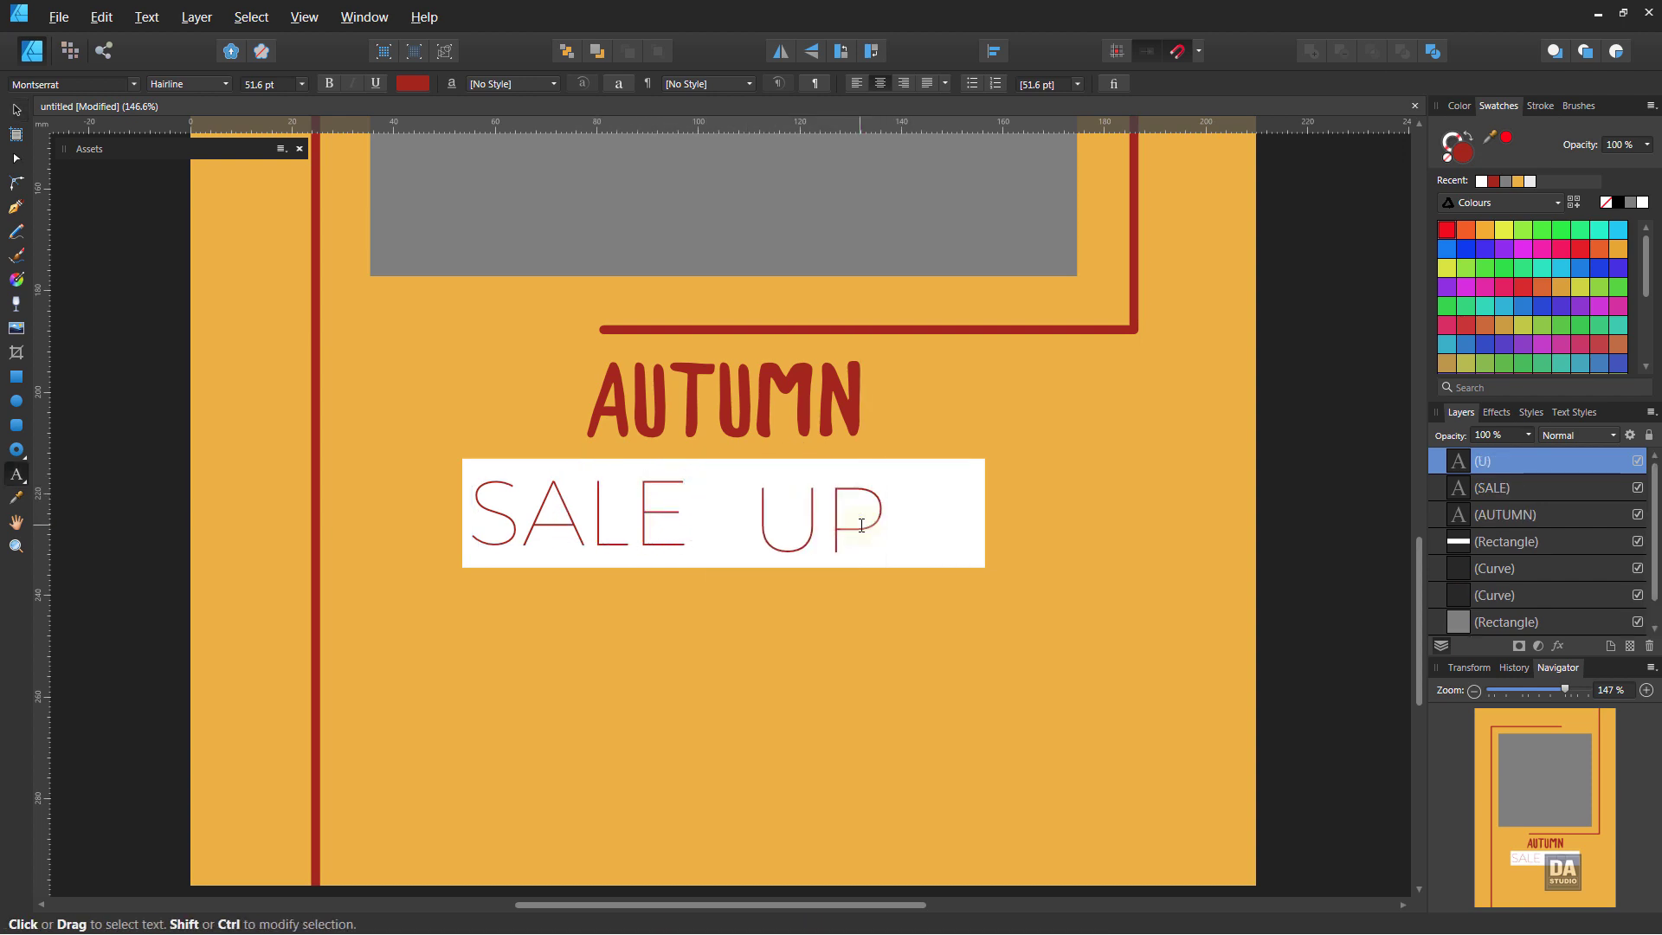
pyautogui.press('Return')
pyautogui.write('TO')
pyautogui.press('Escape')
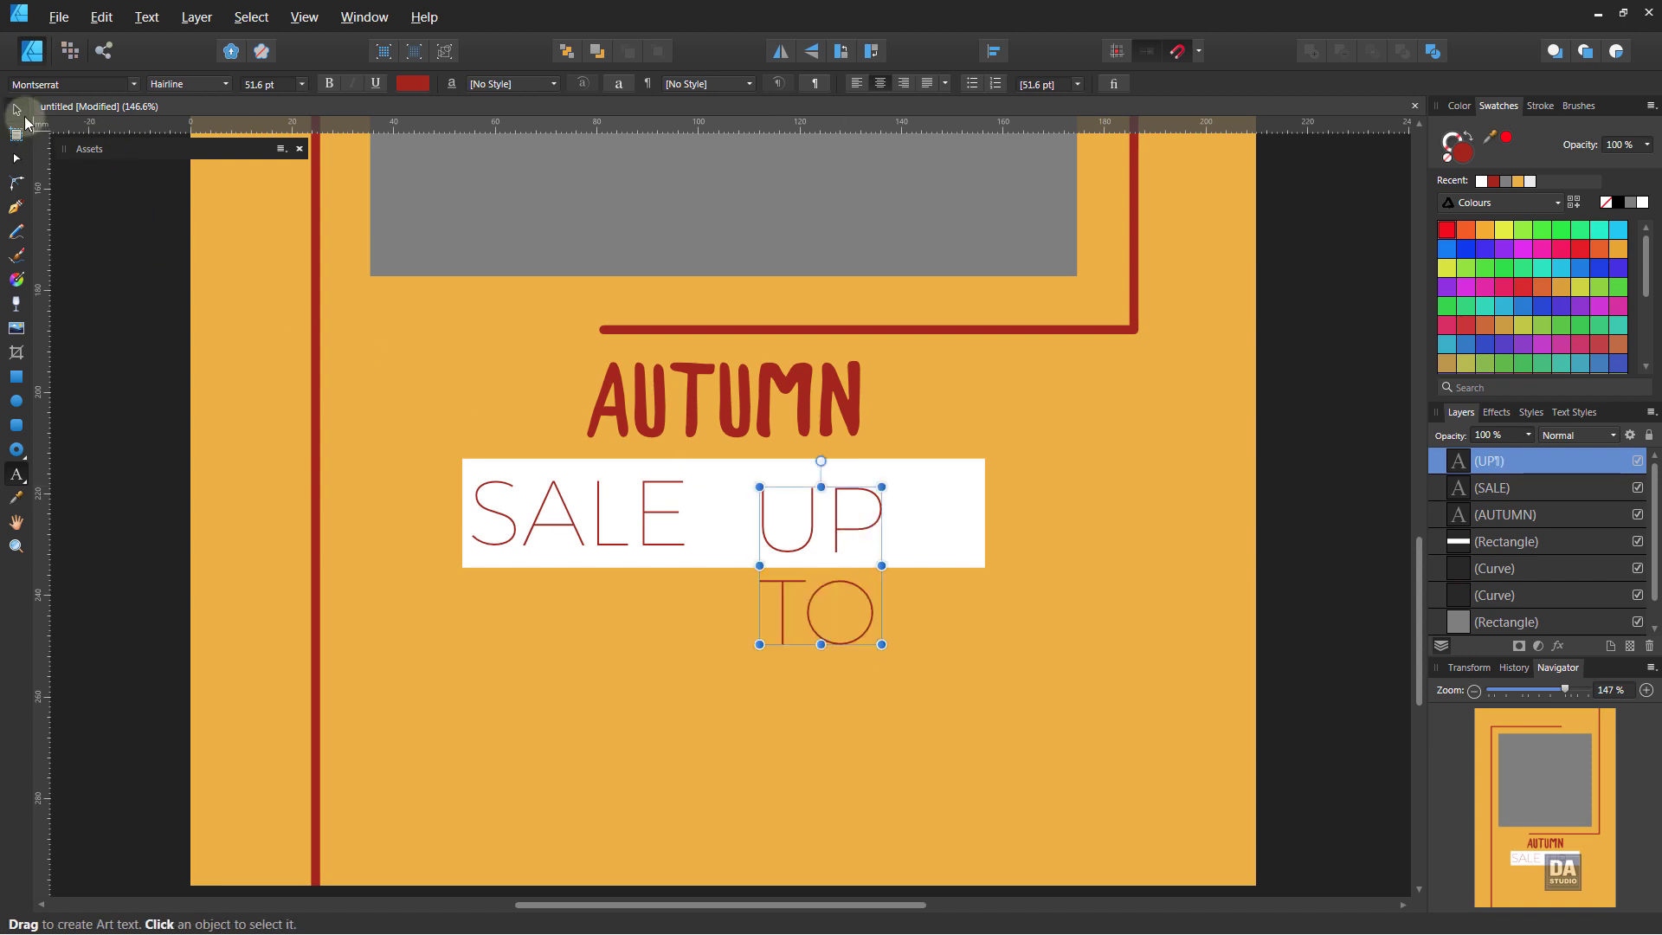
pyautogui.click(16, 110)
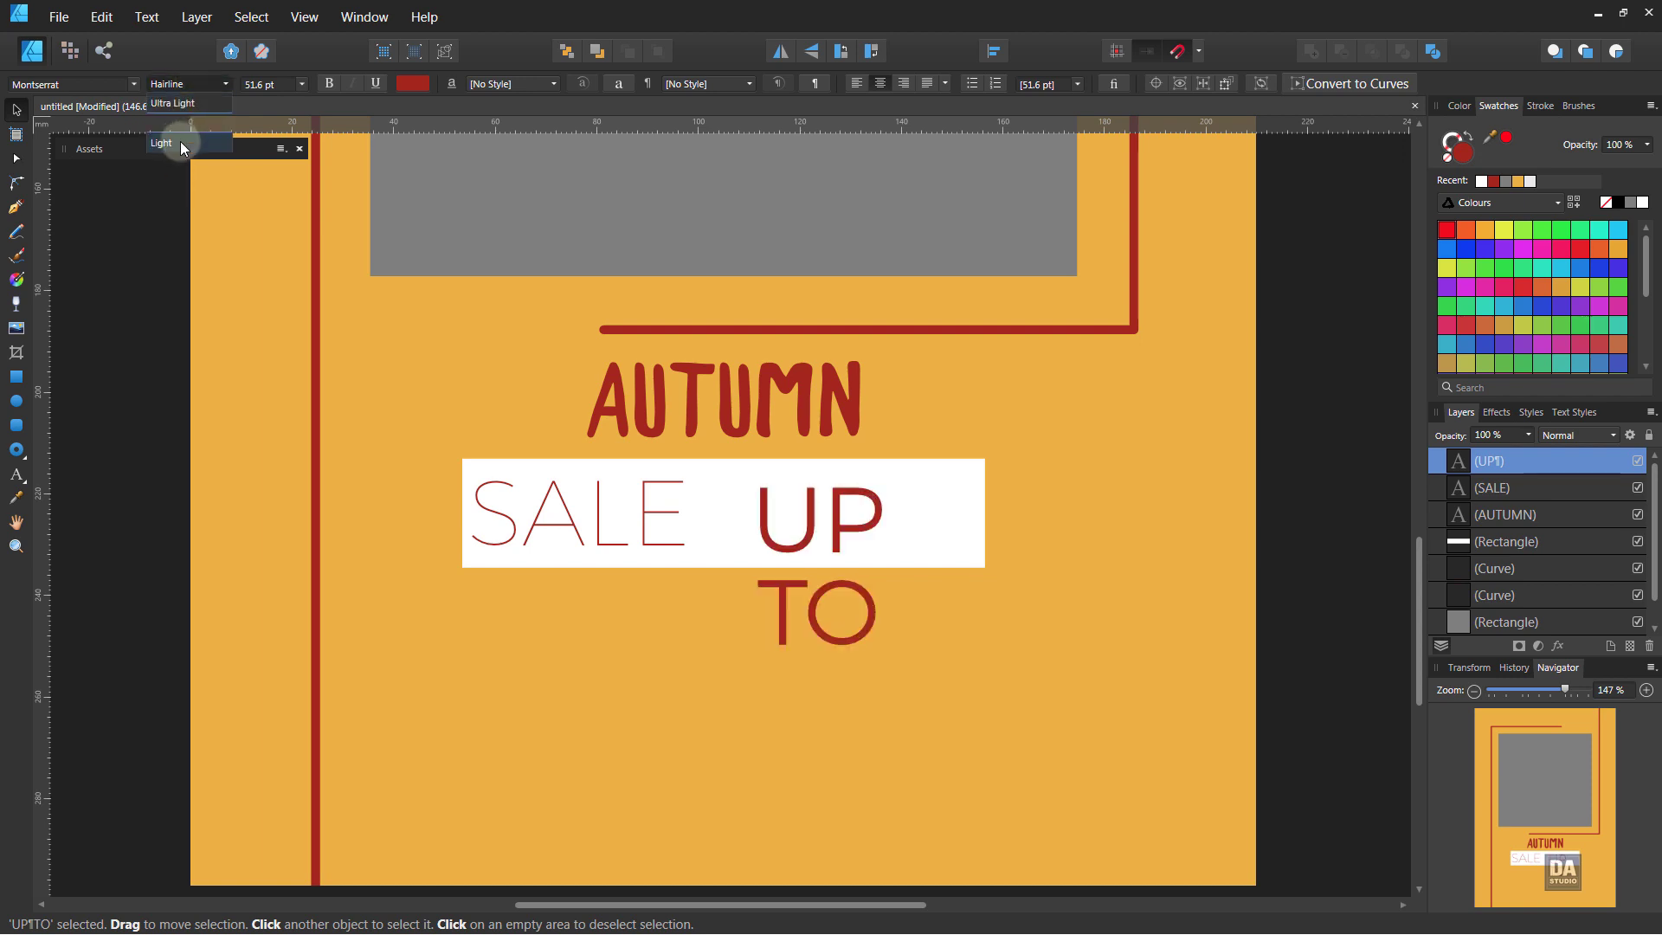
# Set UP TO to Montserrat Light, shrink it, tighten leading to 23 pt, and place it beside SALE.
pyautogui.click(178, 149)
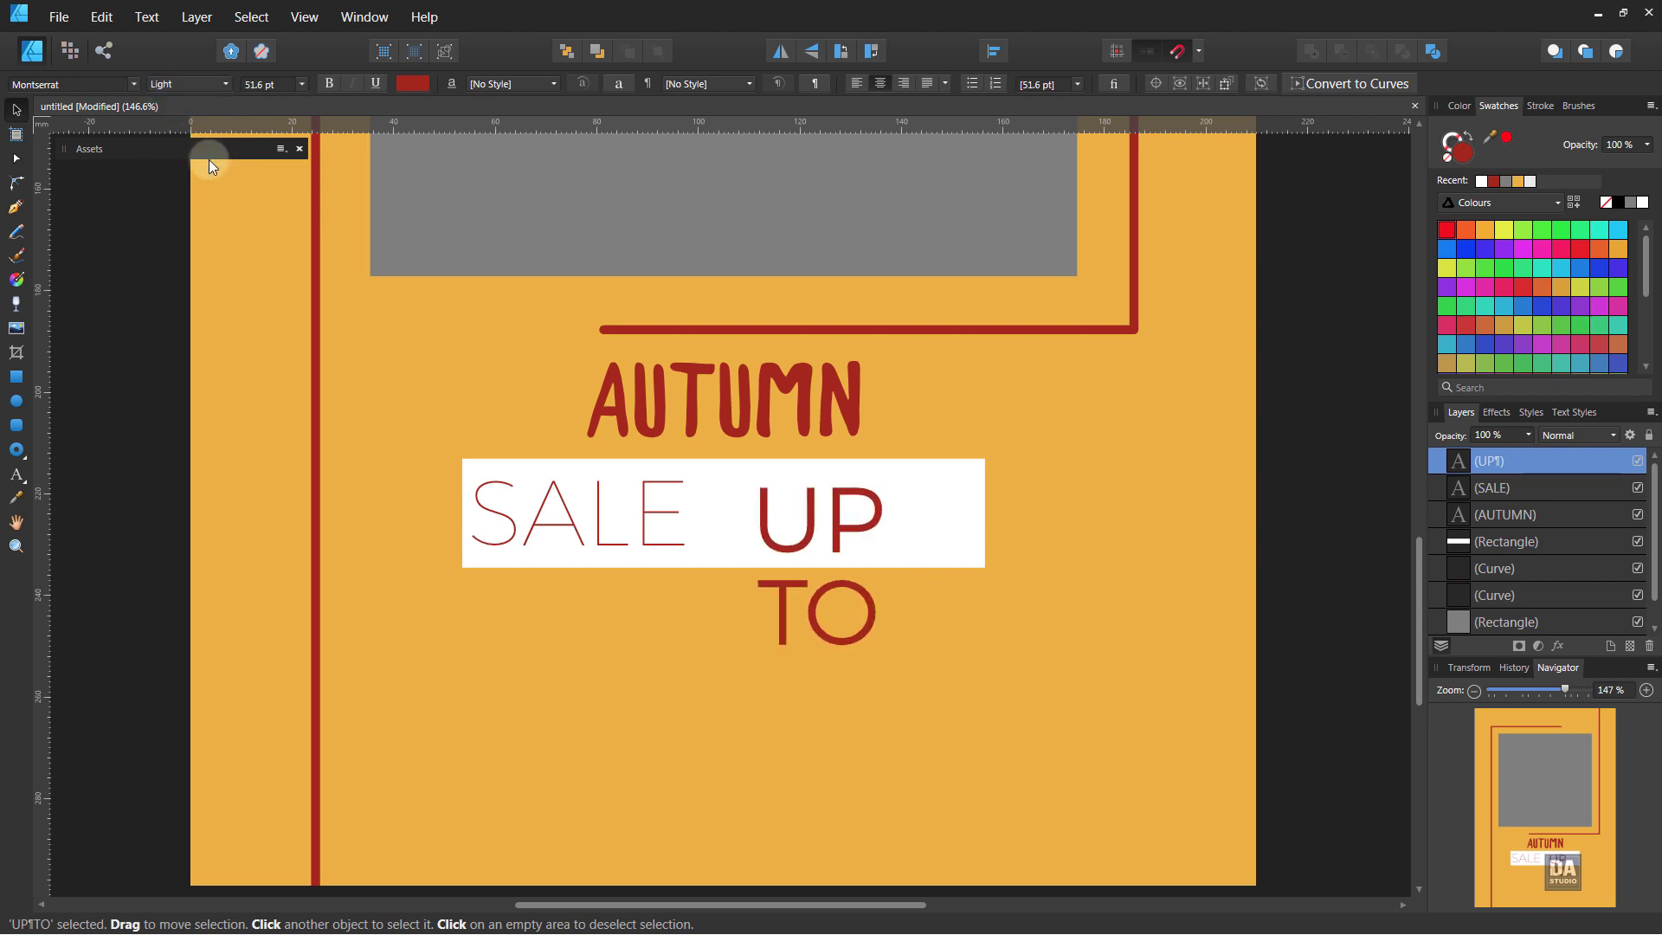
pyautogui.moveTo(881, 644)
pyautogui.mouseDown()
pyautogui.moveTo(839, 578)
pyautogui.moveTo(770, 554)
pyautogui.mouseUp()
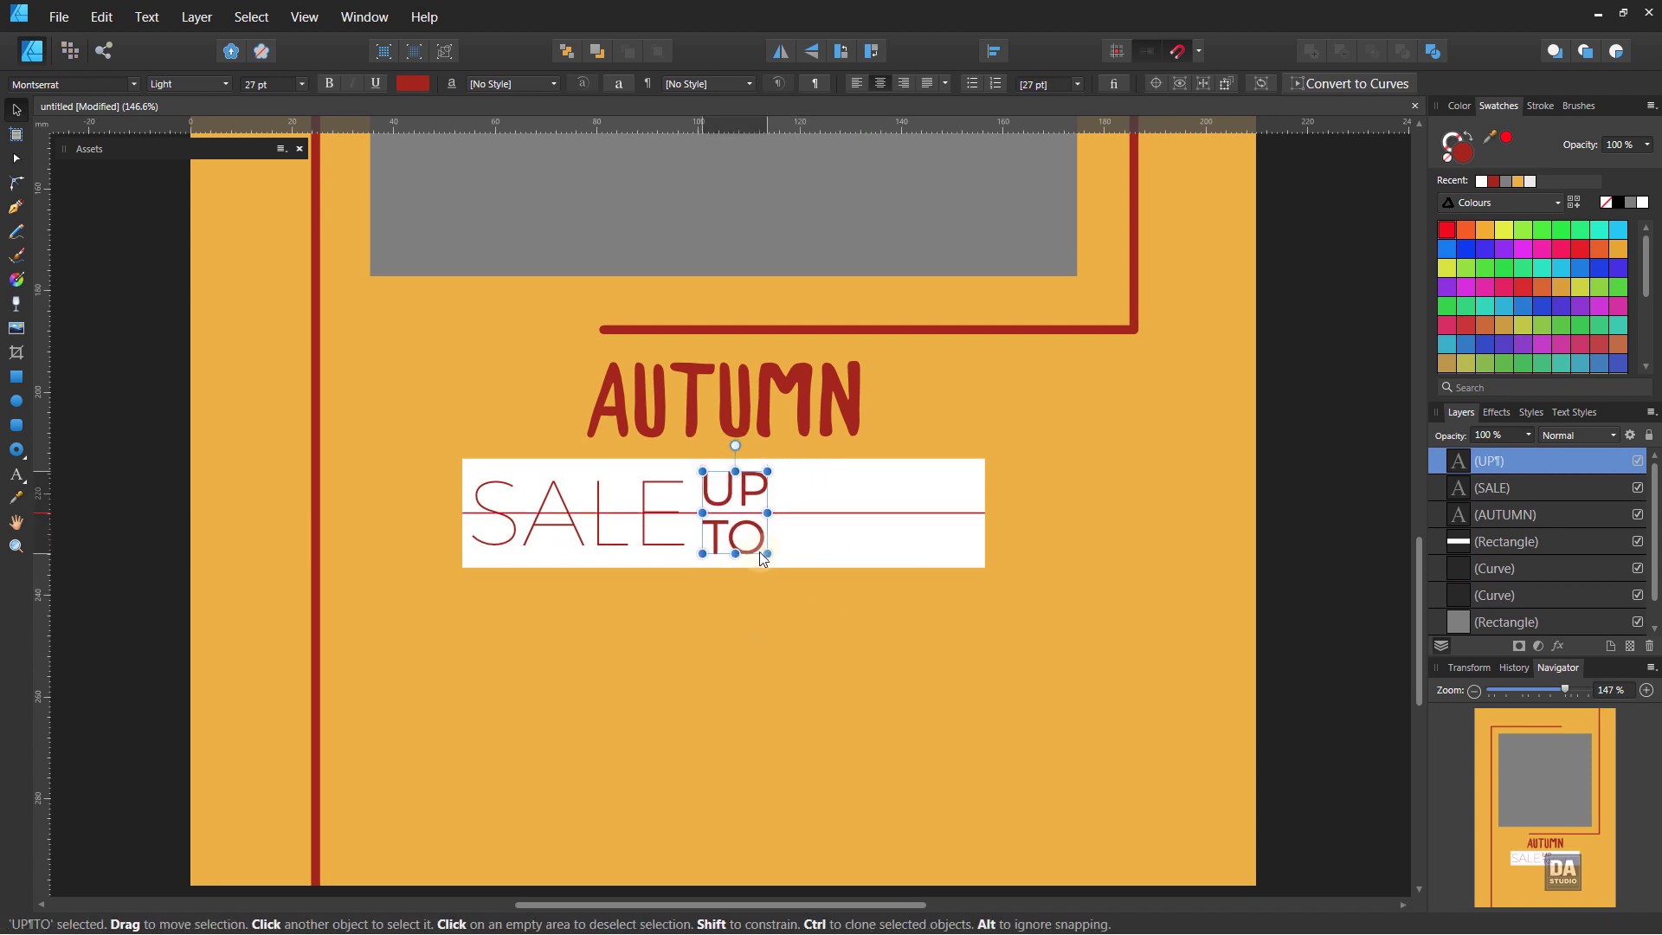
pyautogui.click(1336, 606)
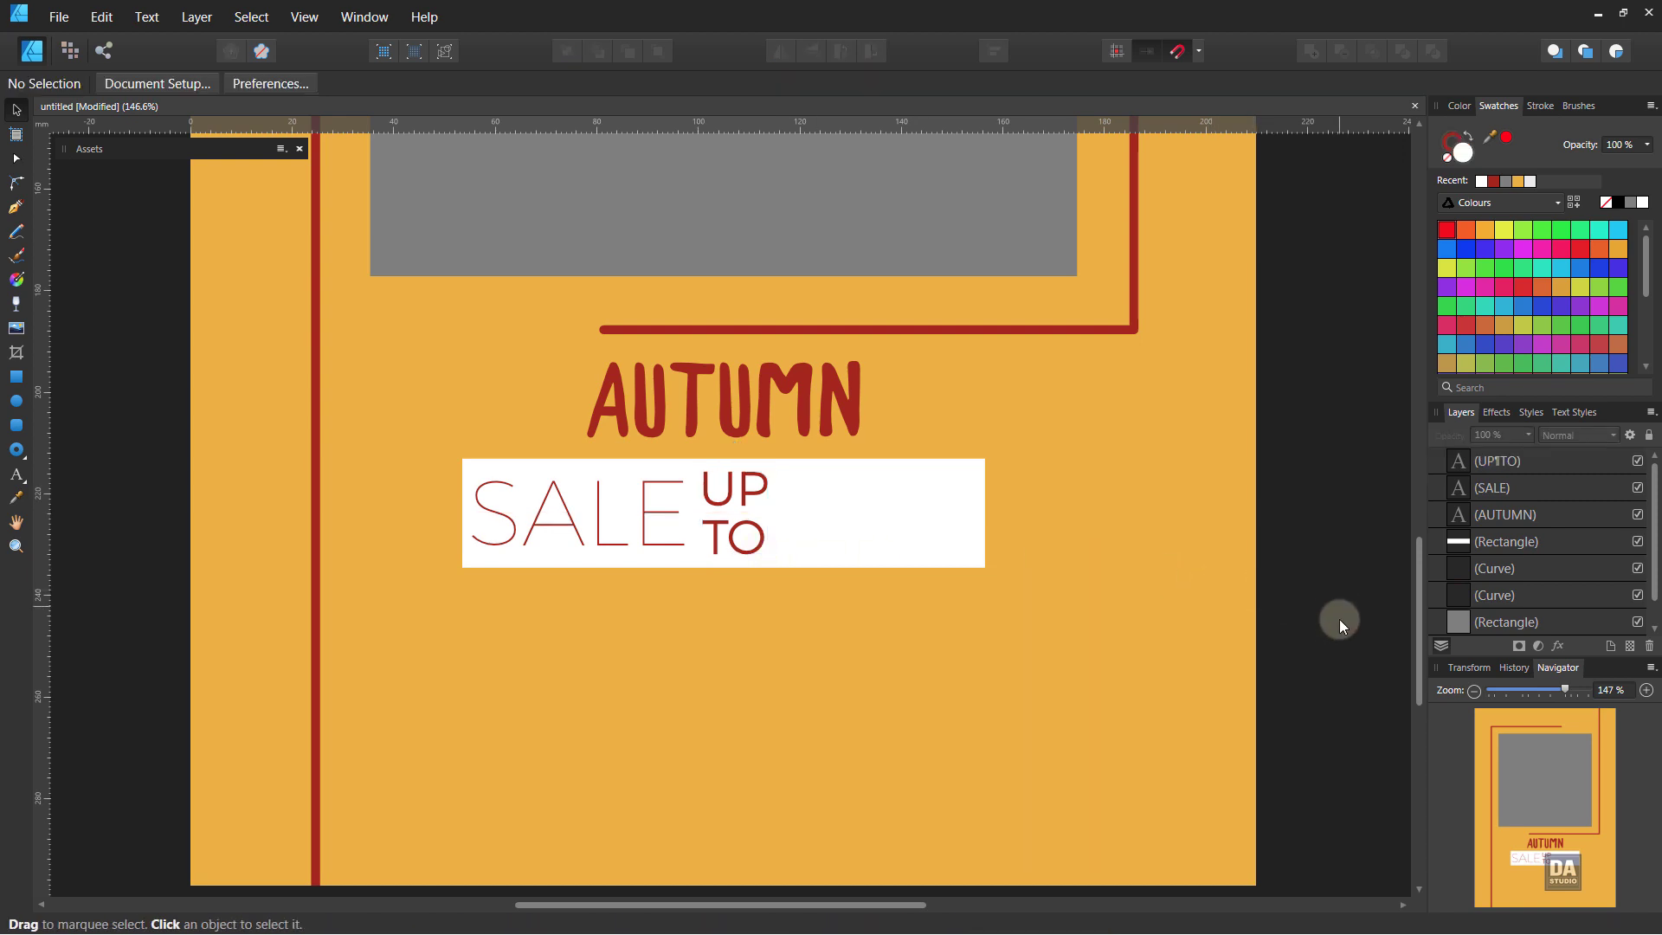
pyautogui.hotkey('ctrl', 'z')
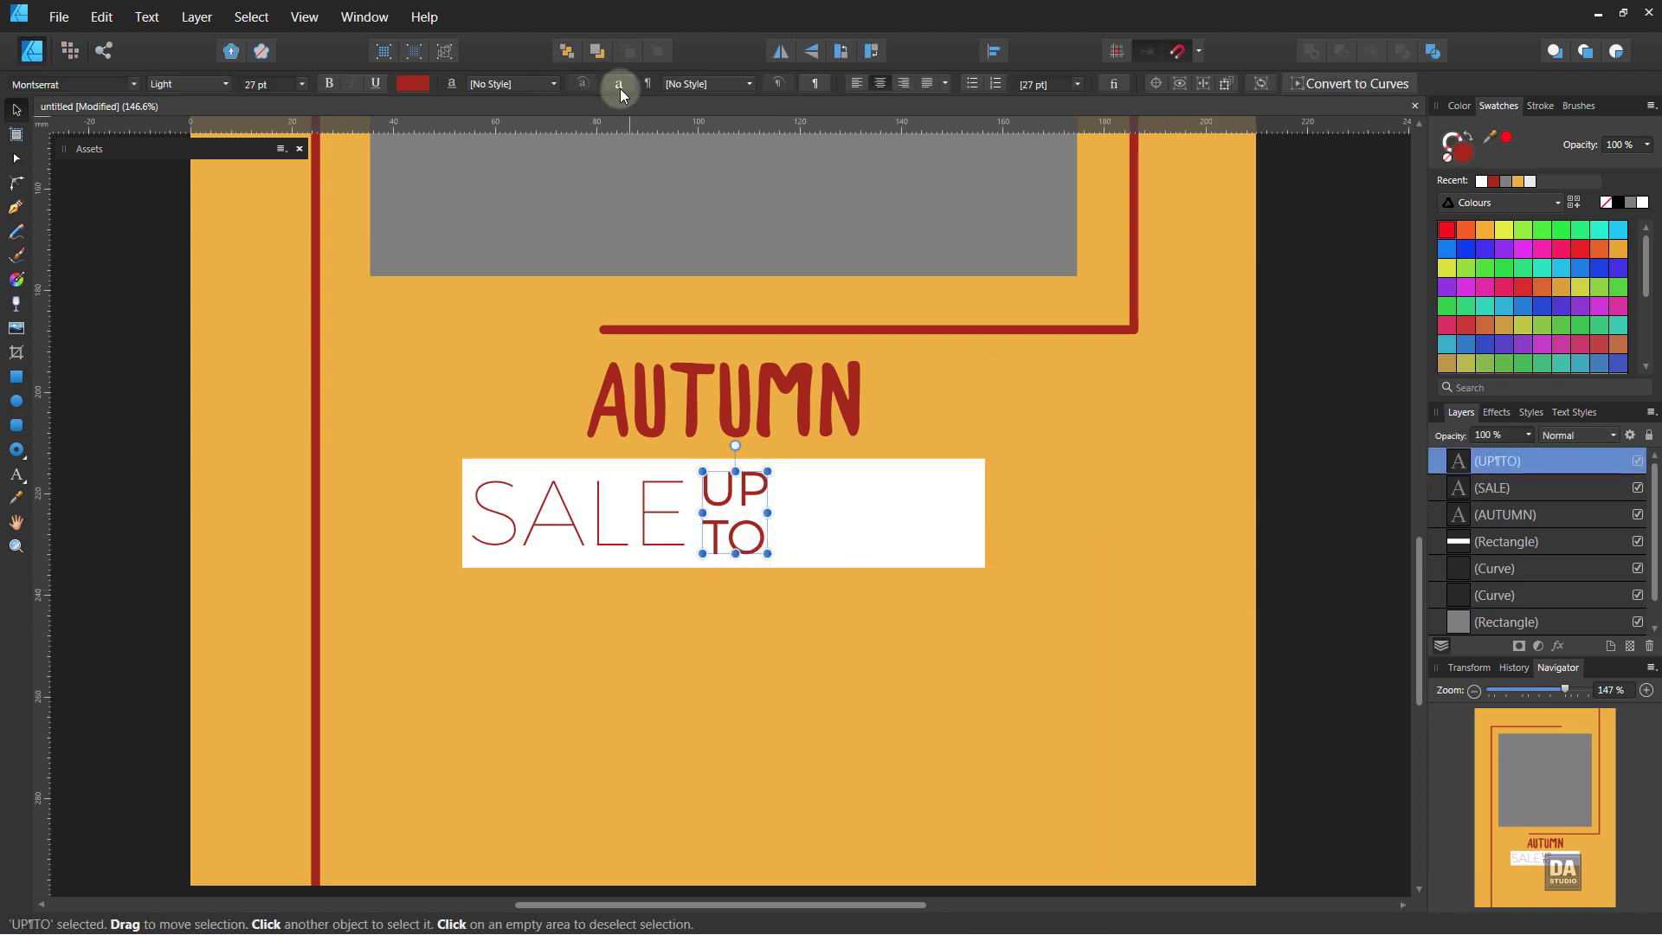
pyautogui.click(620, 88)
pyautogui.scroll(-4, 1249, 387)
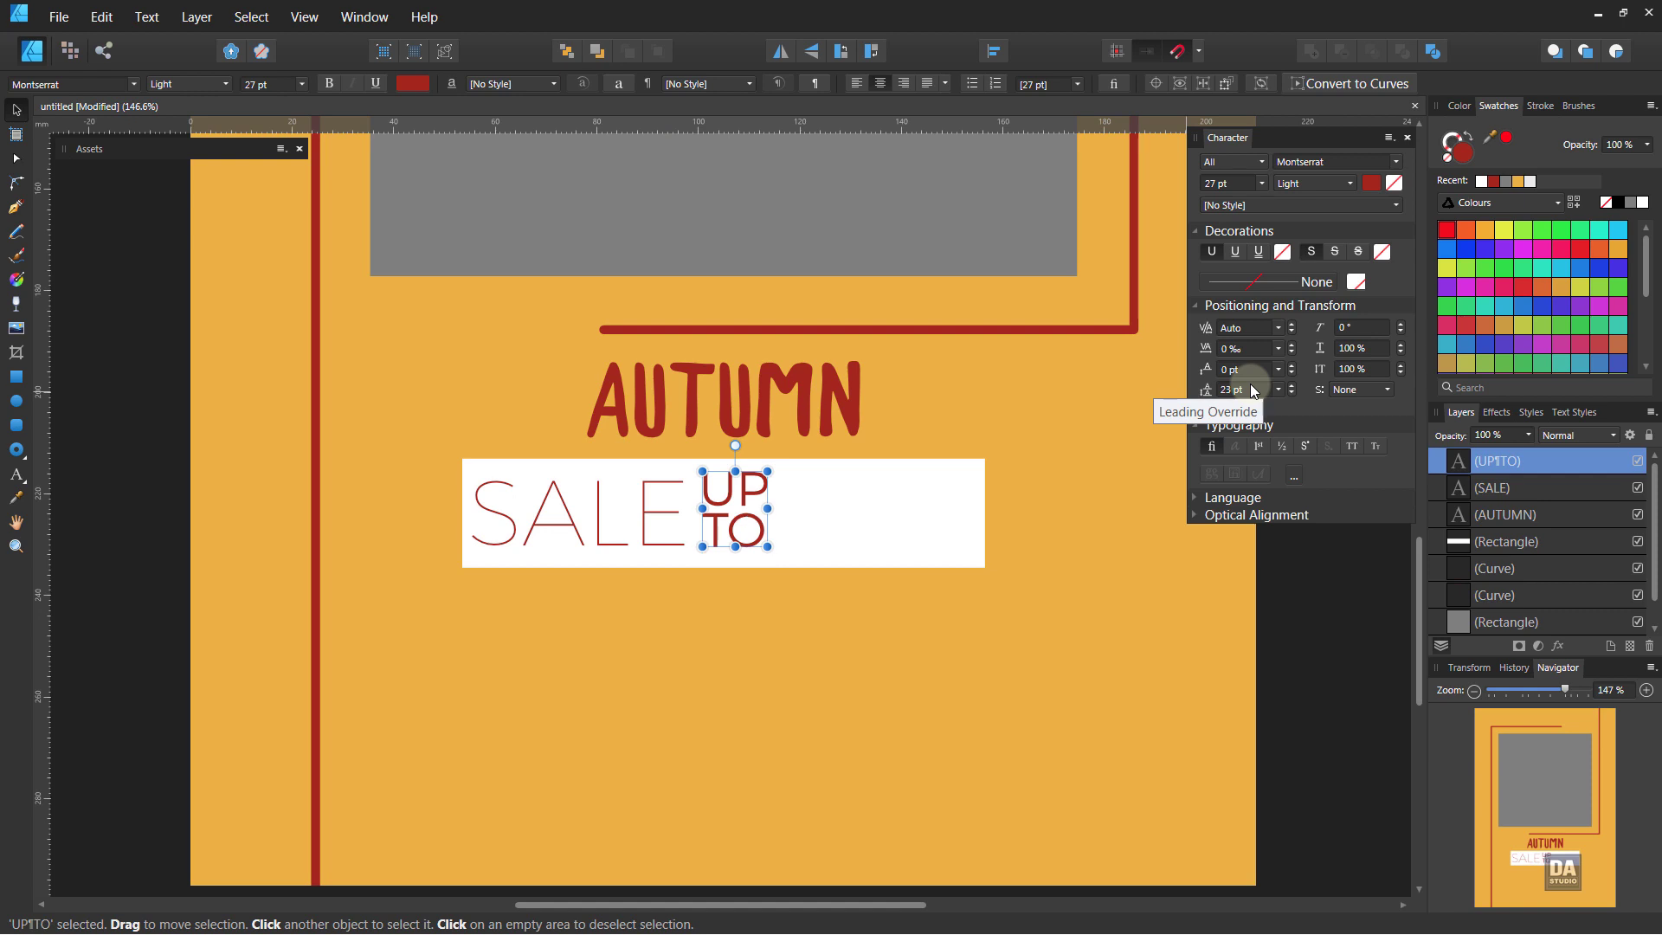
pyautogui.click(1407, 138)
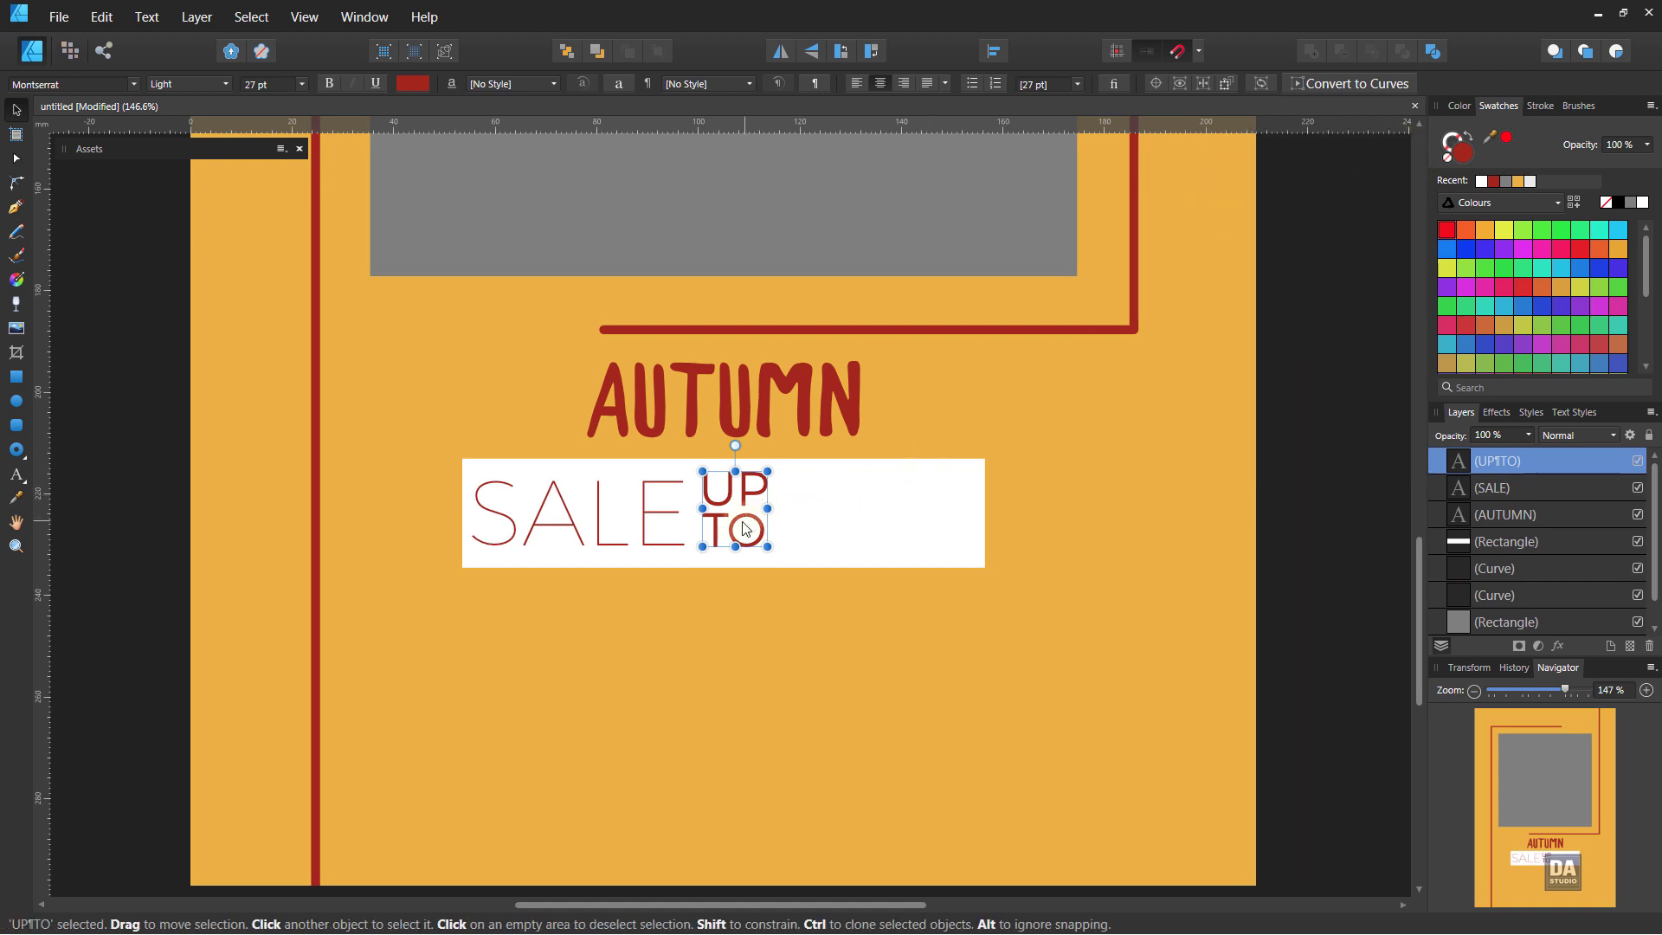
pyautogui.moveTo(742, 525); pyautogui.dragTo(757, 534)
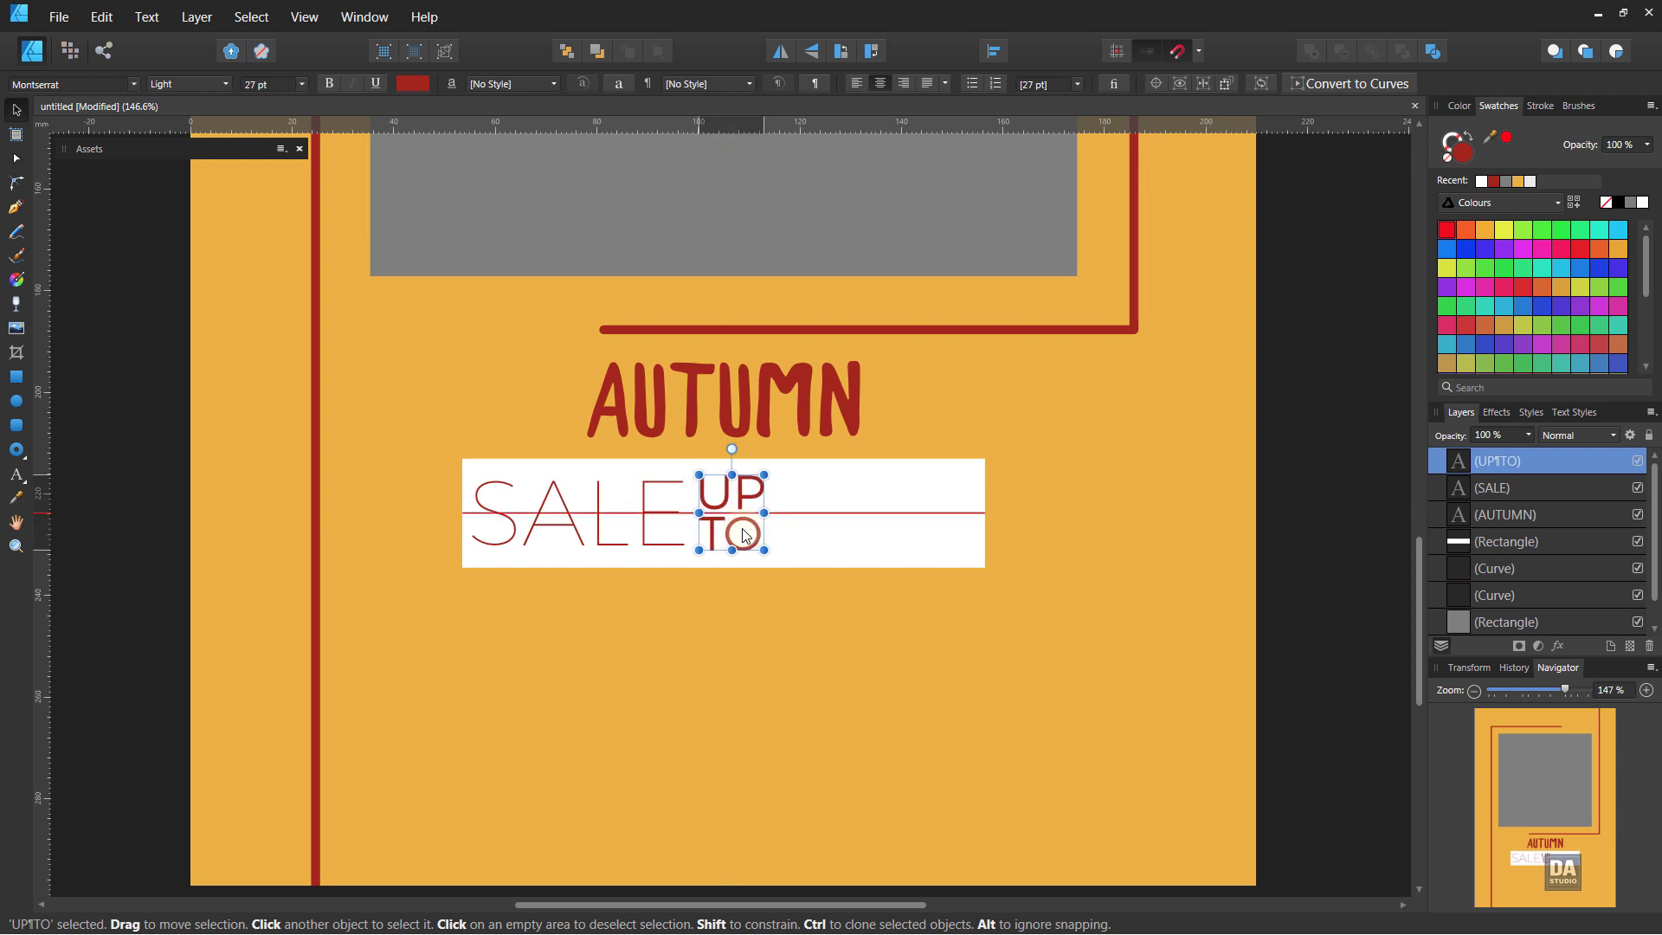
pyautogui.moveTo(741, 531); pyautogui.dragTo(746, 530)
pyautogui.click(558, 511)
# Duplicate SALE right of UP TO and retype it as '50%' in Montserrat Regular.
pyautogui.moveTo(558, 511); pyautogui.dragTo(855, 511)
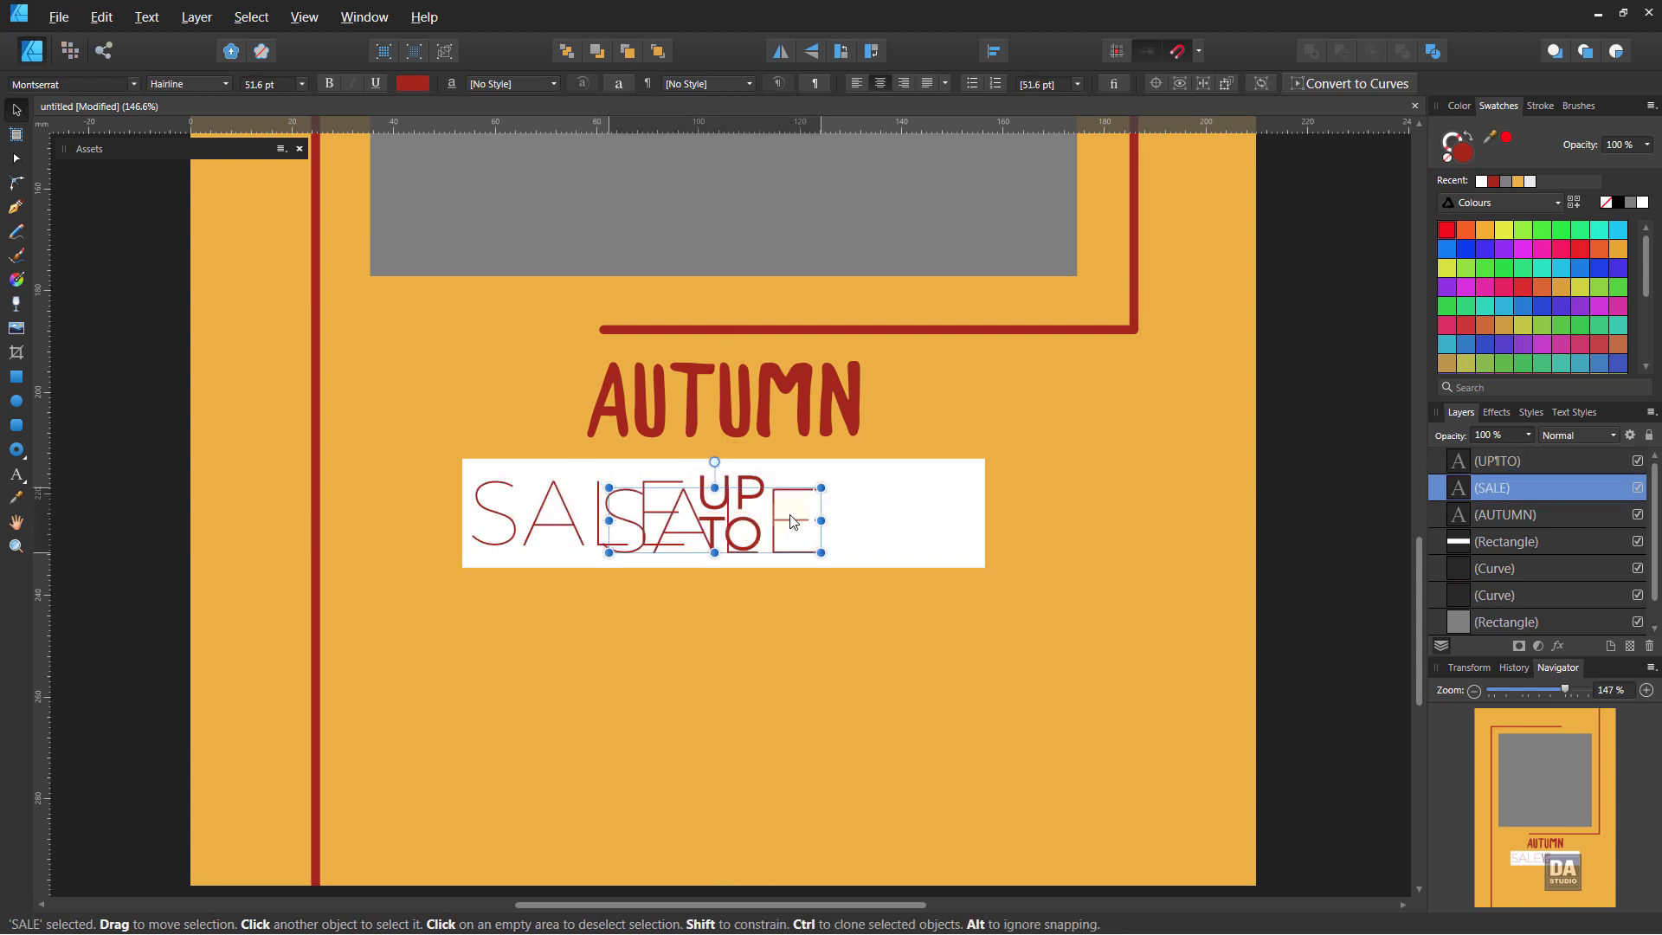
pyautogui.doubleClick(853, 508)
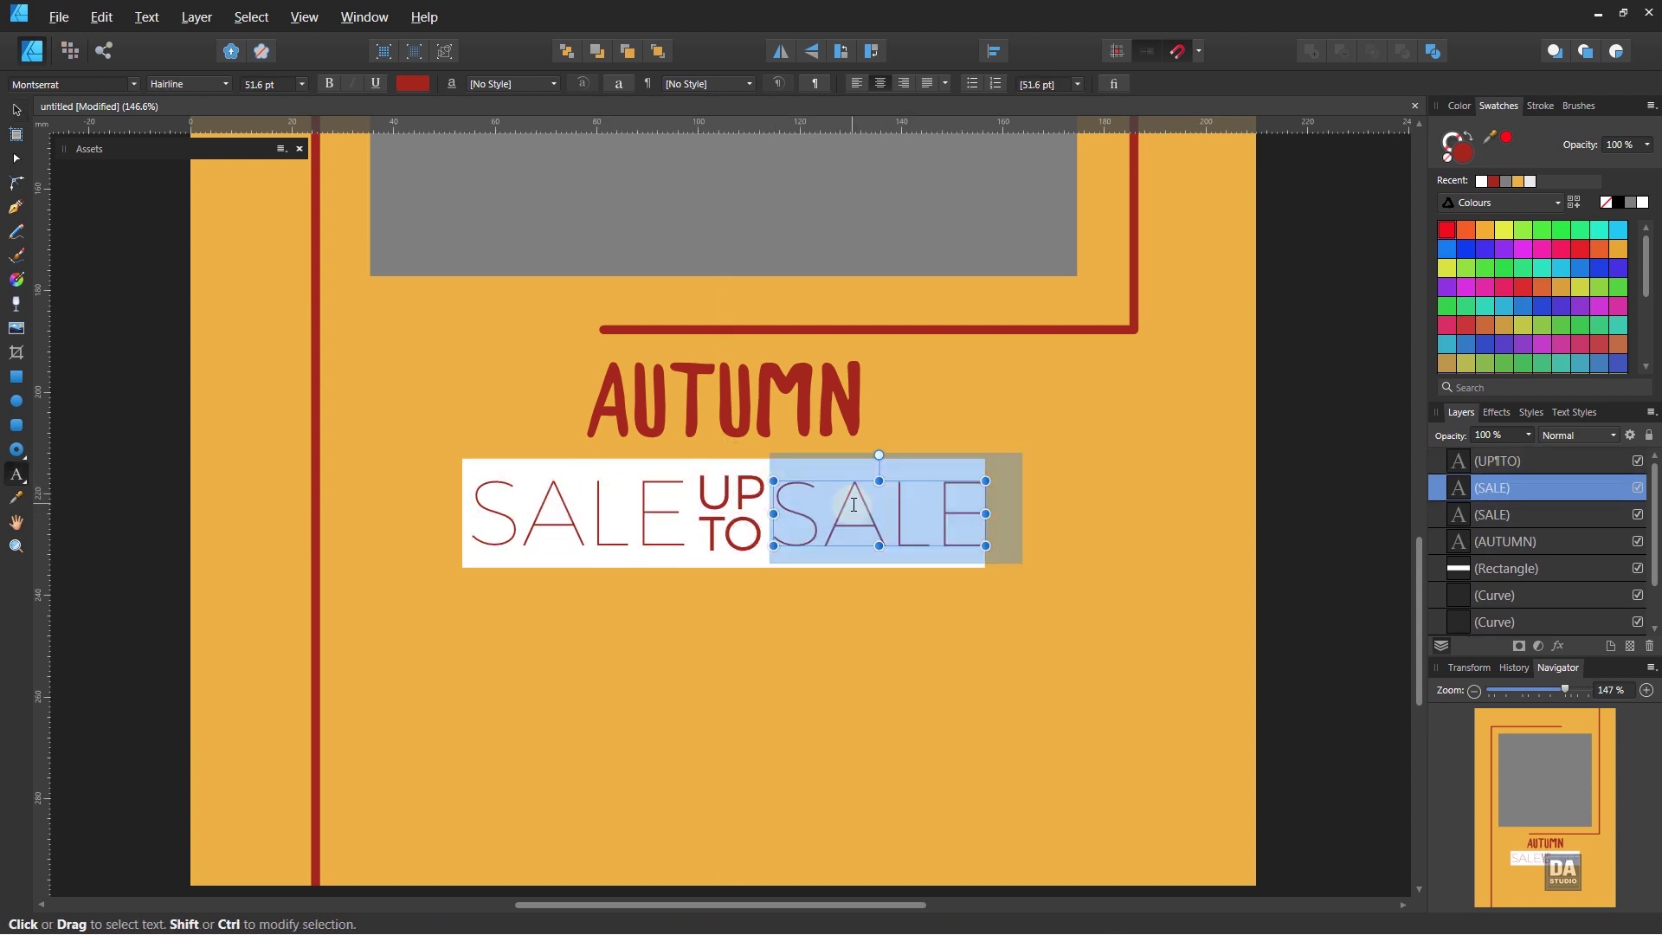
pyautogui.write('50')
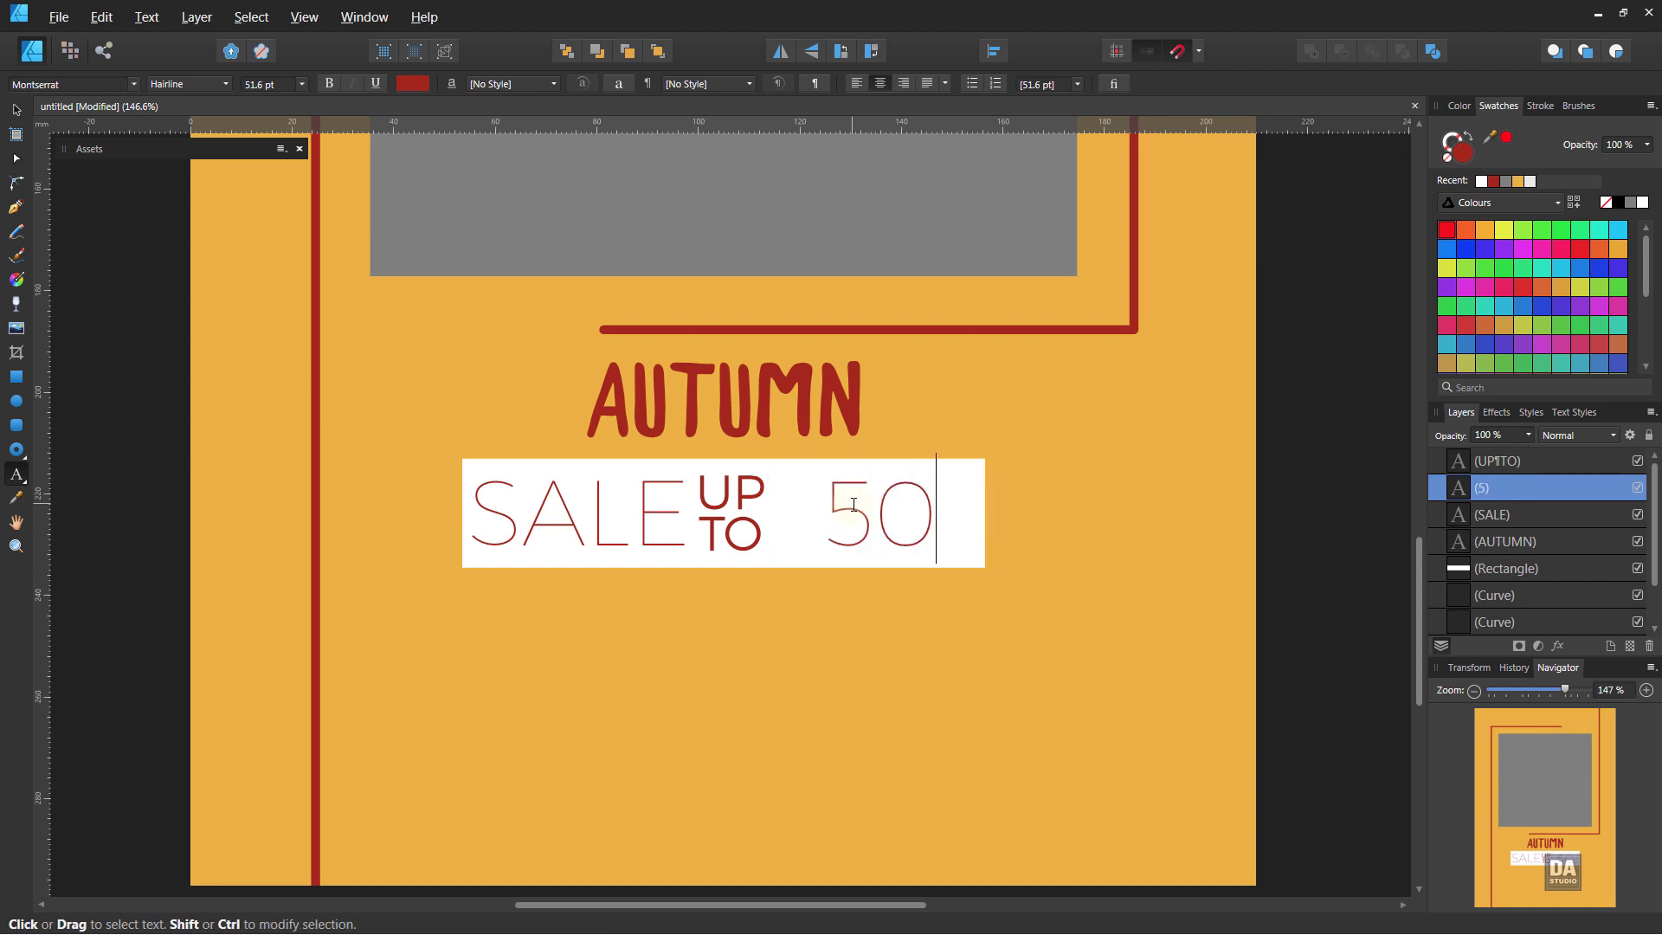
pyautogui.write('%')
pyautogui.press('Escape')
pyautogui.click(15, 110)
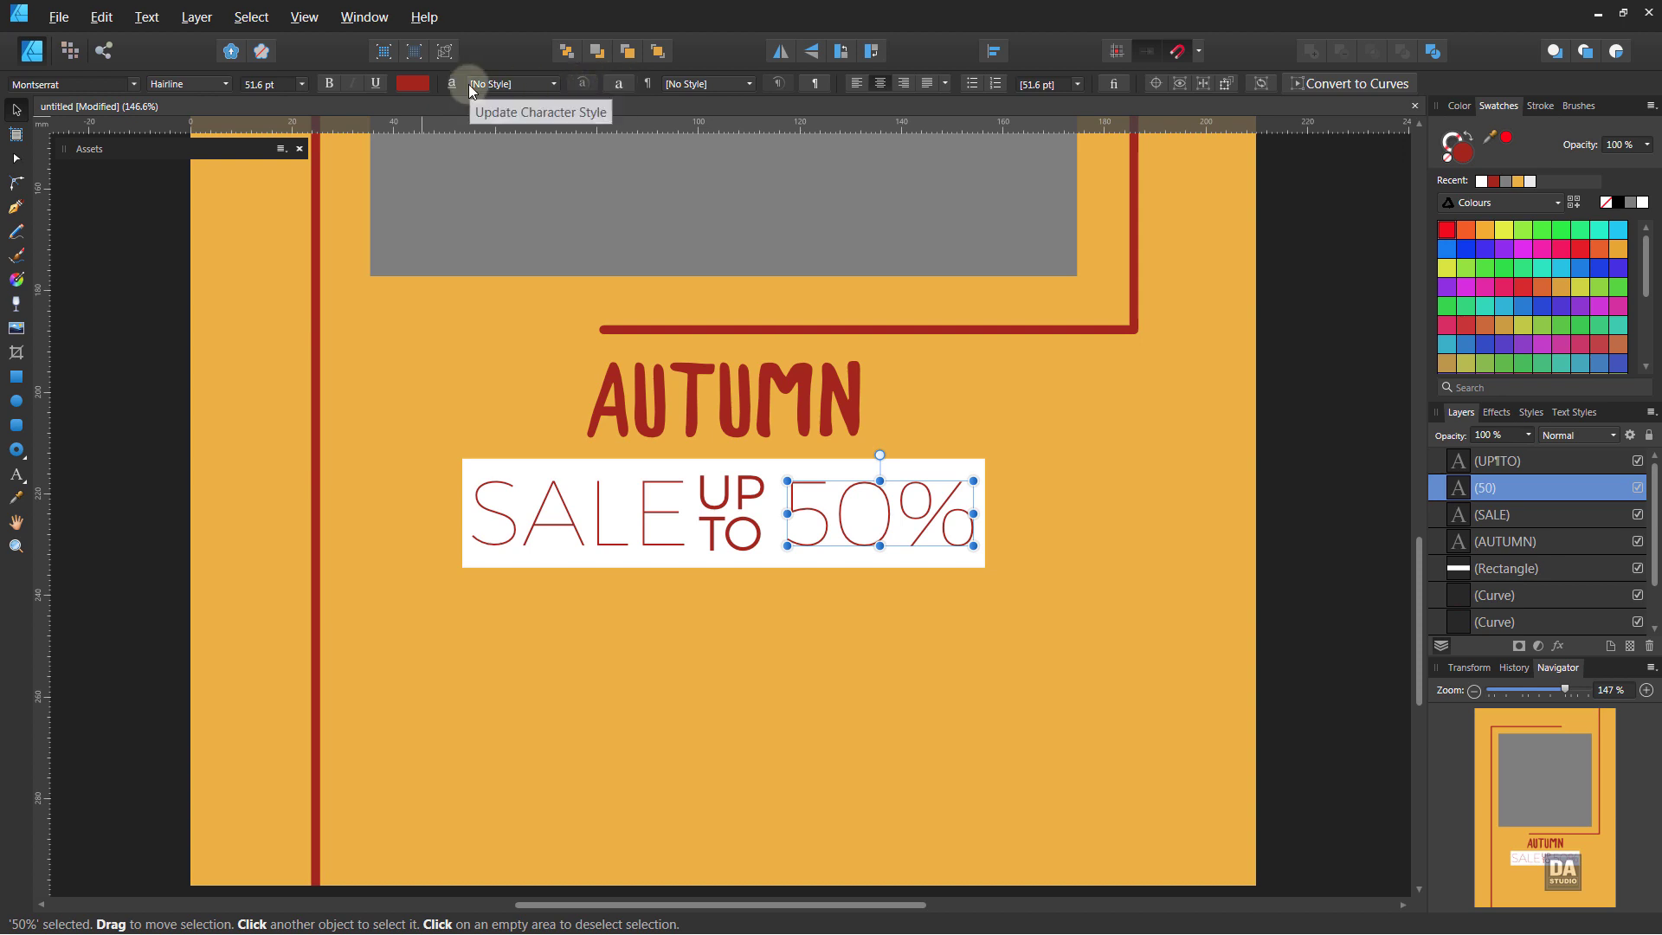
pyautogui.click(222, 83)
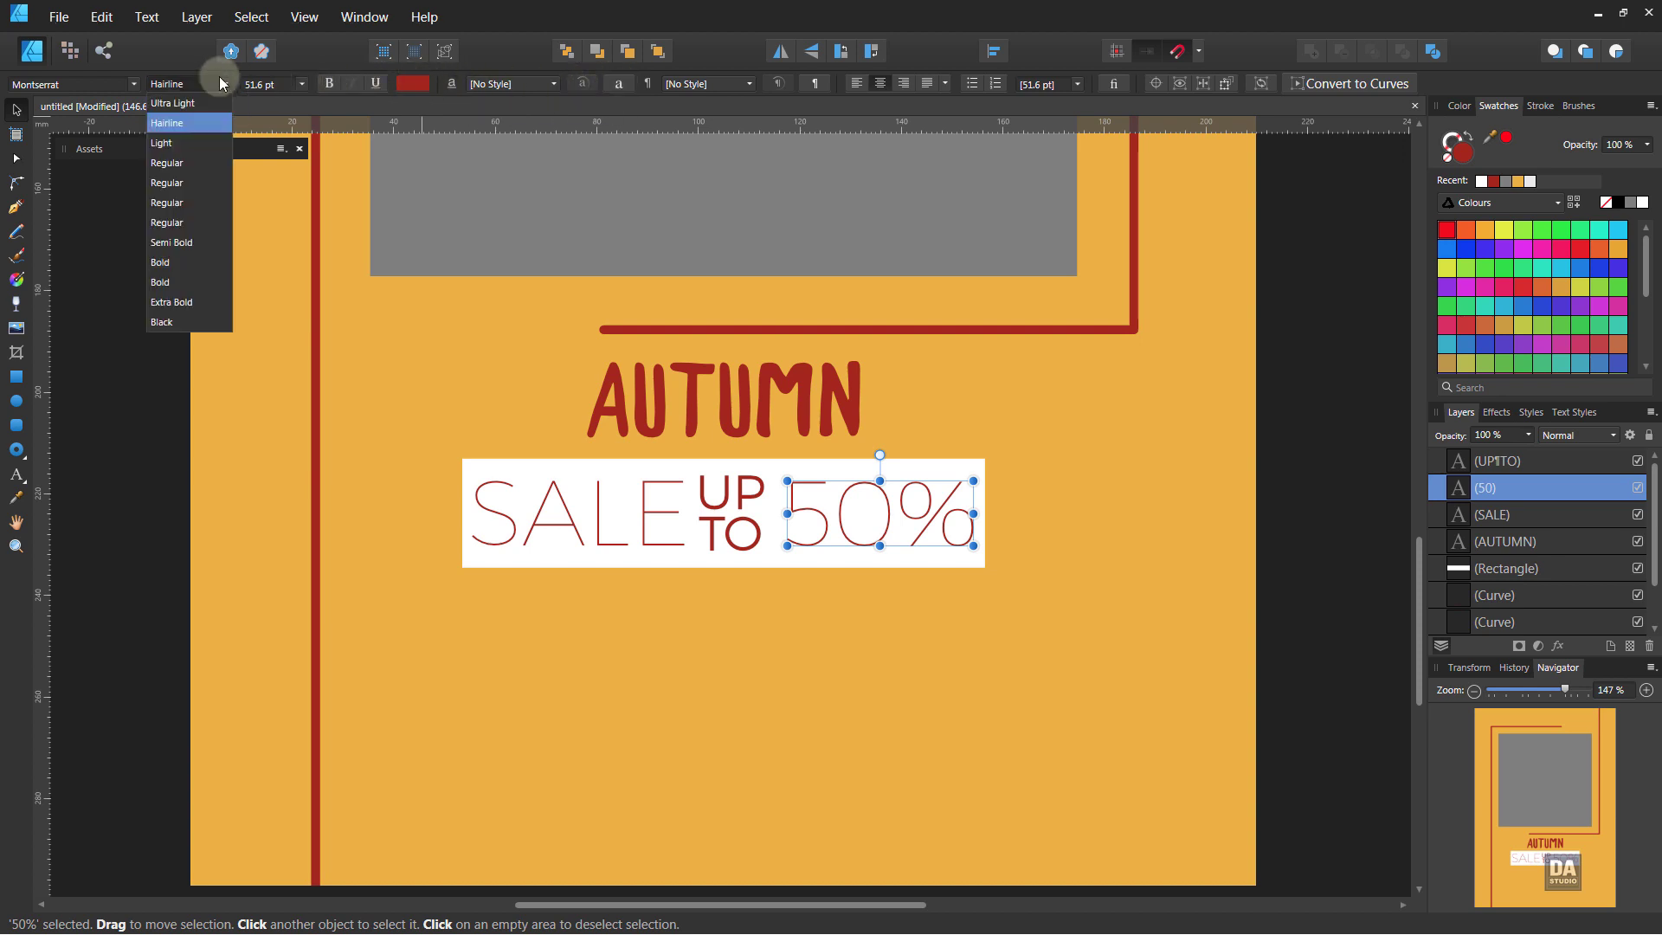
pyautogui.click(191, 170)
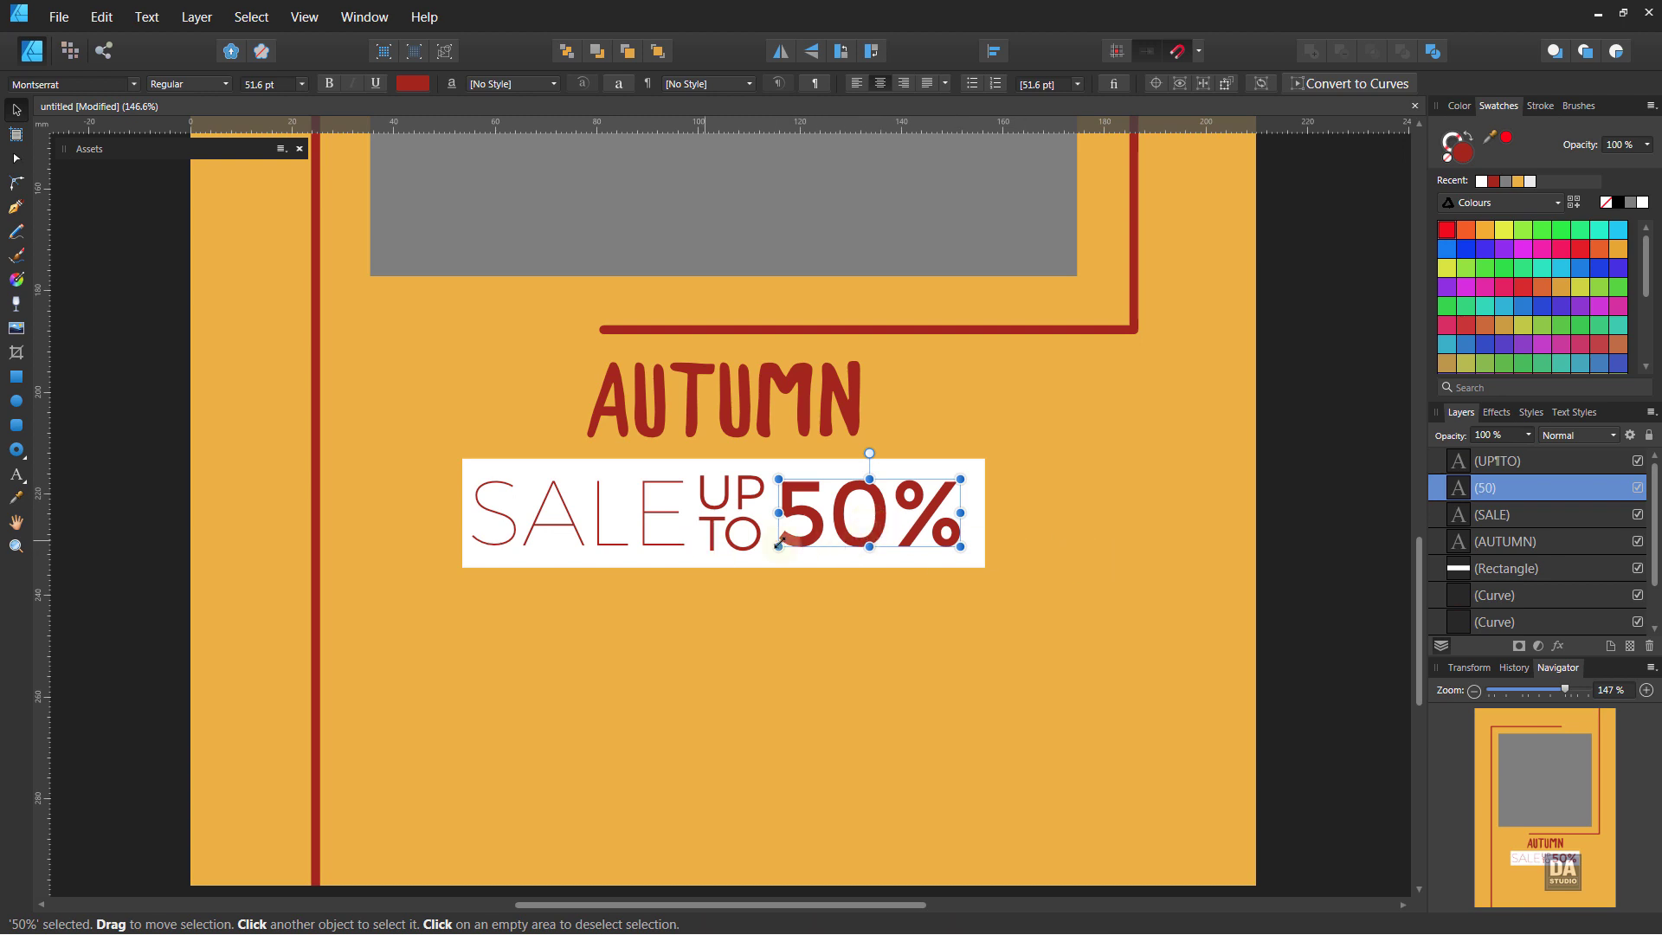
# Group SALE, UP TO and 50% and centre the group on the poster.
pyautogui.keyDown('shift'); pyautogui.click(731, 511); pyautogui.keyUp('shift')
pyautogui.keyDown('shift'); pyautogui.click(652, 527); pyautogui.keyUp('shift')
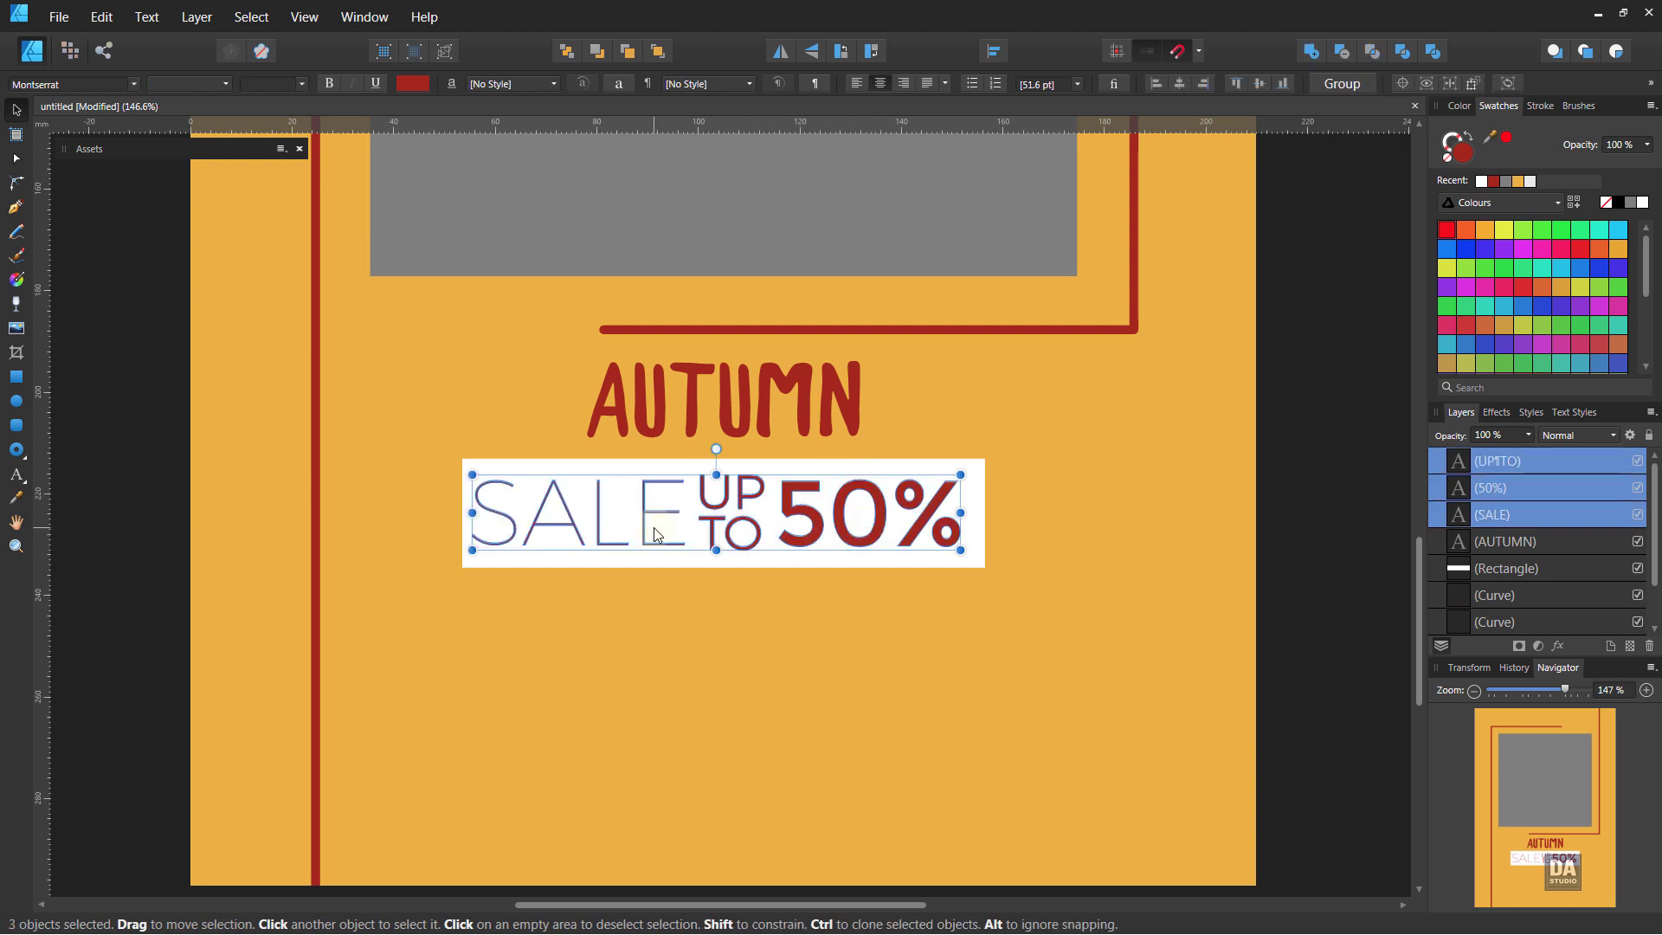
pyautogui.rightClick(653, 527)
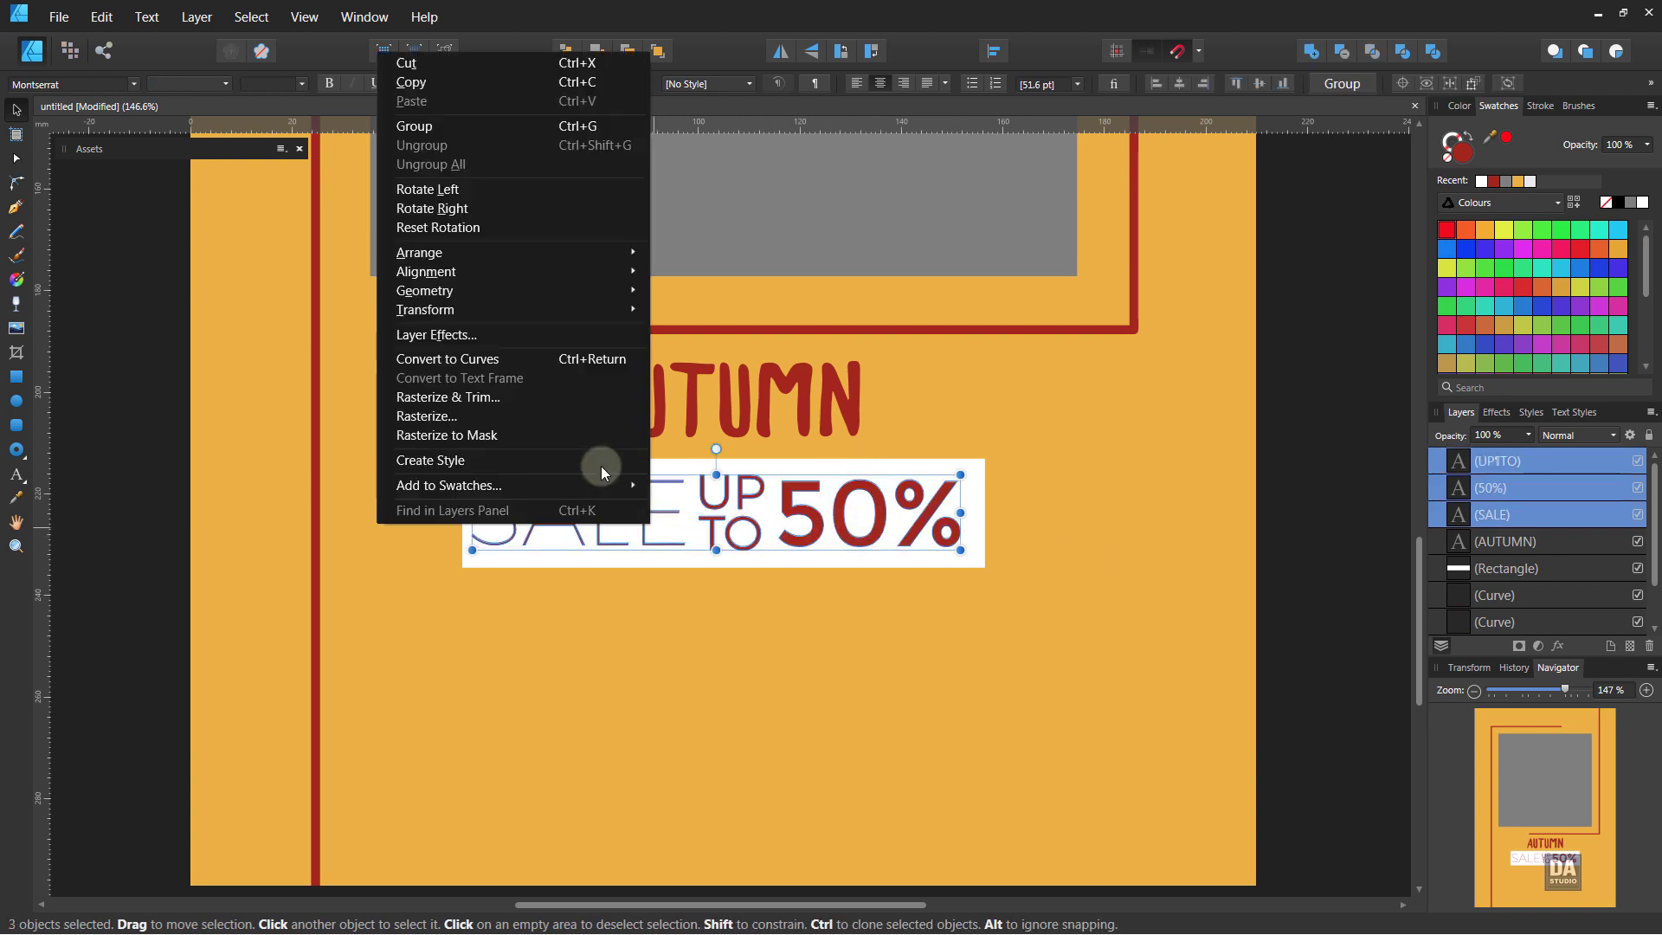
pyautogui.click(522, 126)
pyautogui.moveTo(718, 506); pyautogui.dragTo(727, 507)
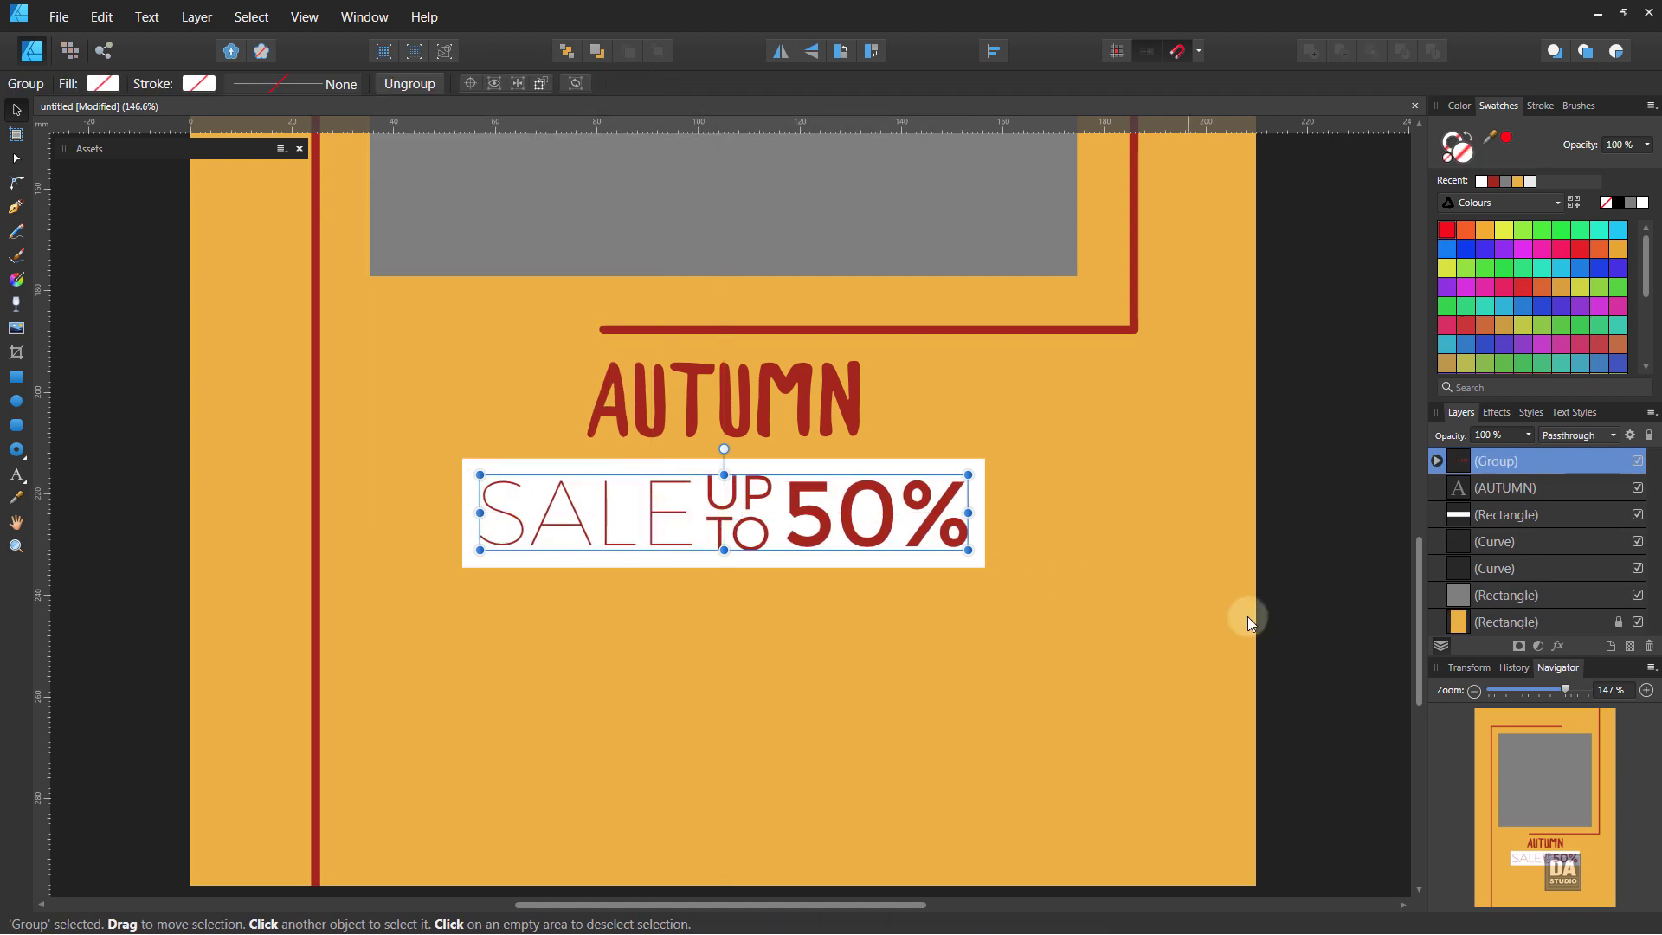
pyautogui.click(1311, 623)
# Select the white banner rectangle behind the sale text and set its opacity to 75%.
pyautogui.moveTo(1180, 624); pyautogui.dragTo(678, 493)
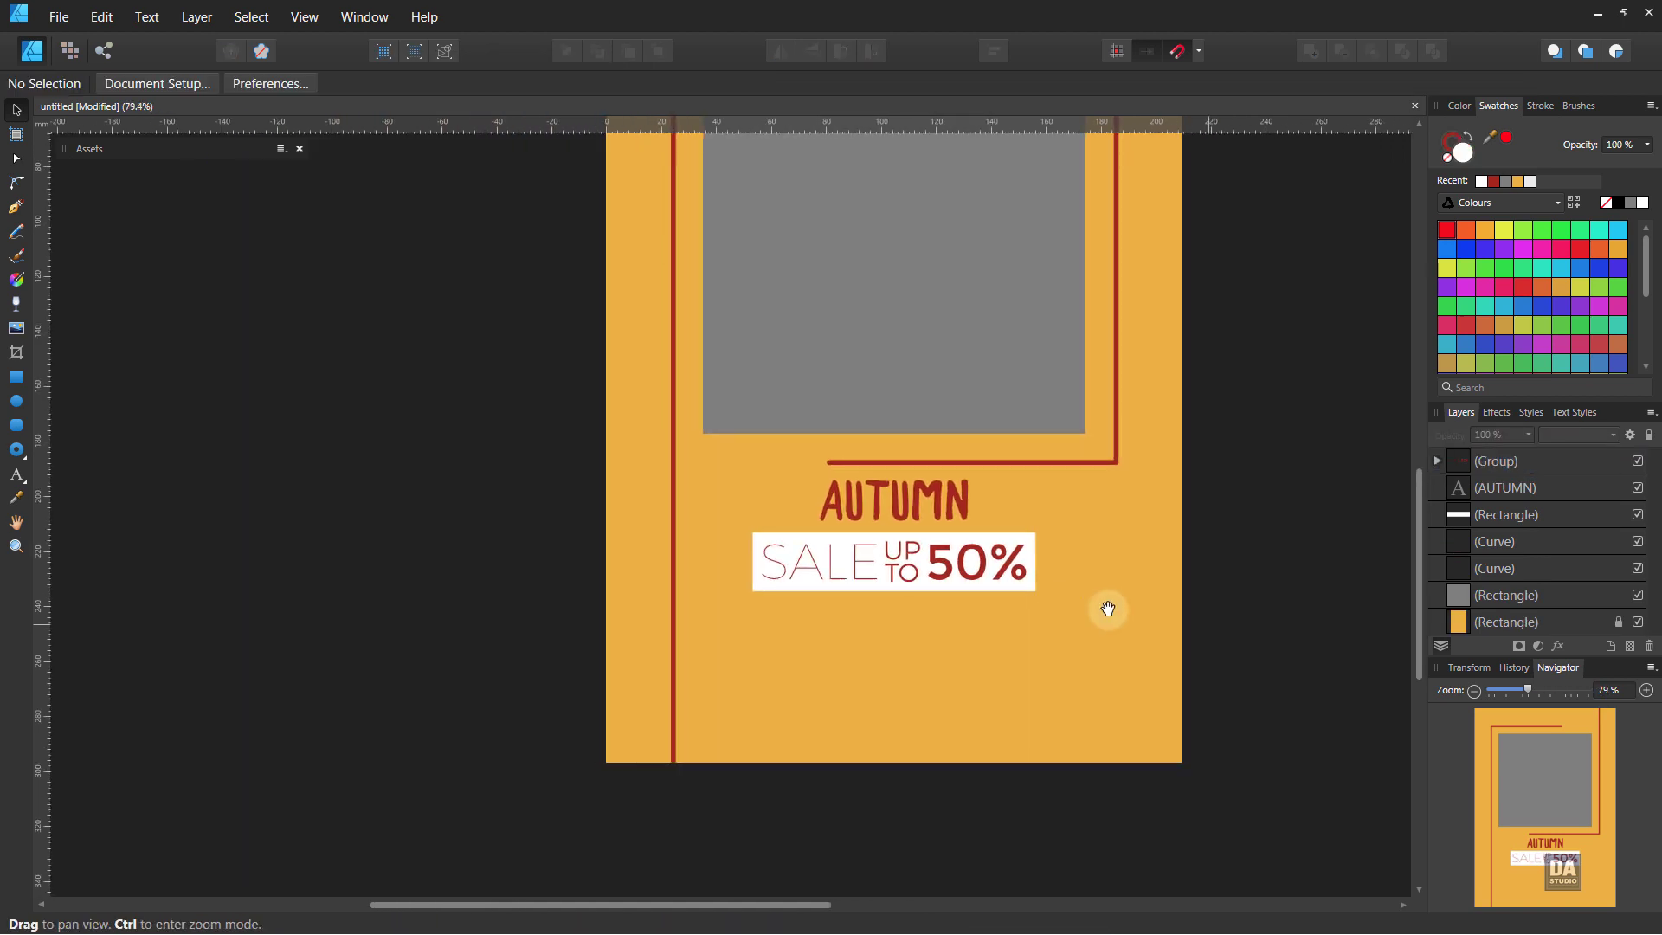
pyautogui.moveTo(1108, 609); pyautogui.dragTo(1071, 617)
pyautogui.click(978, 595)
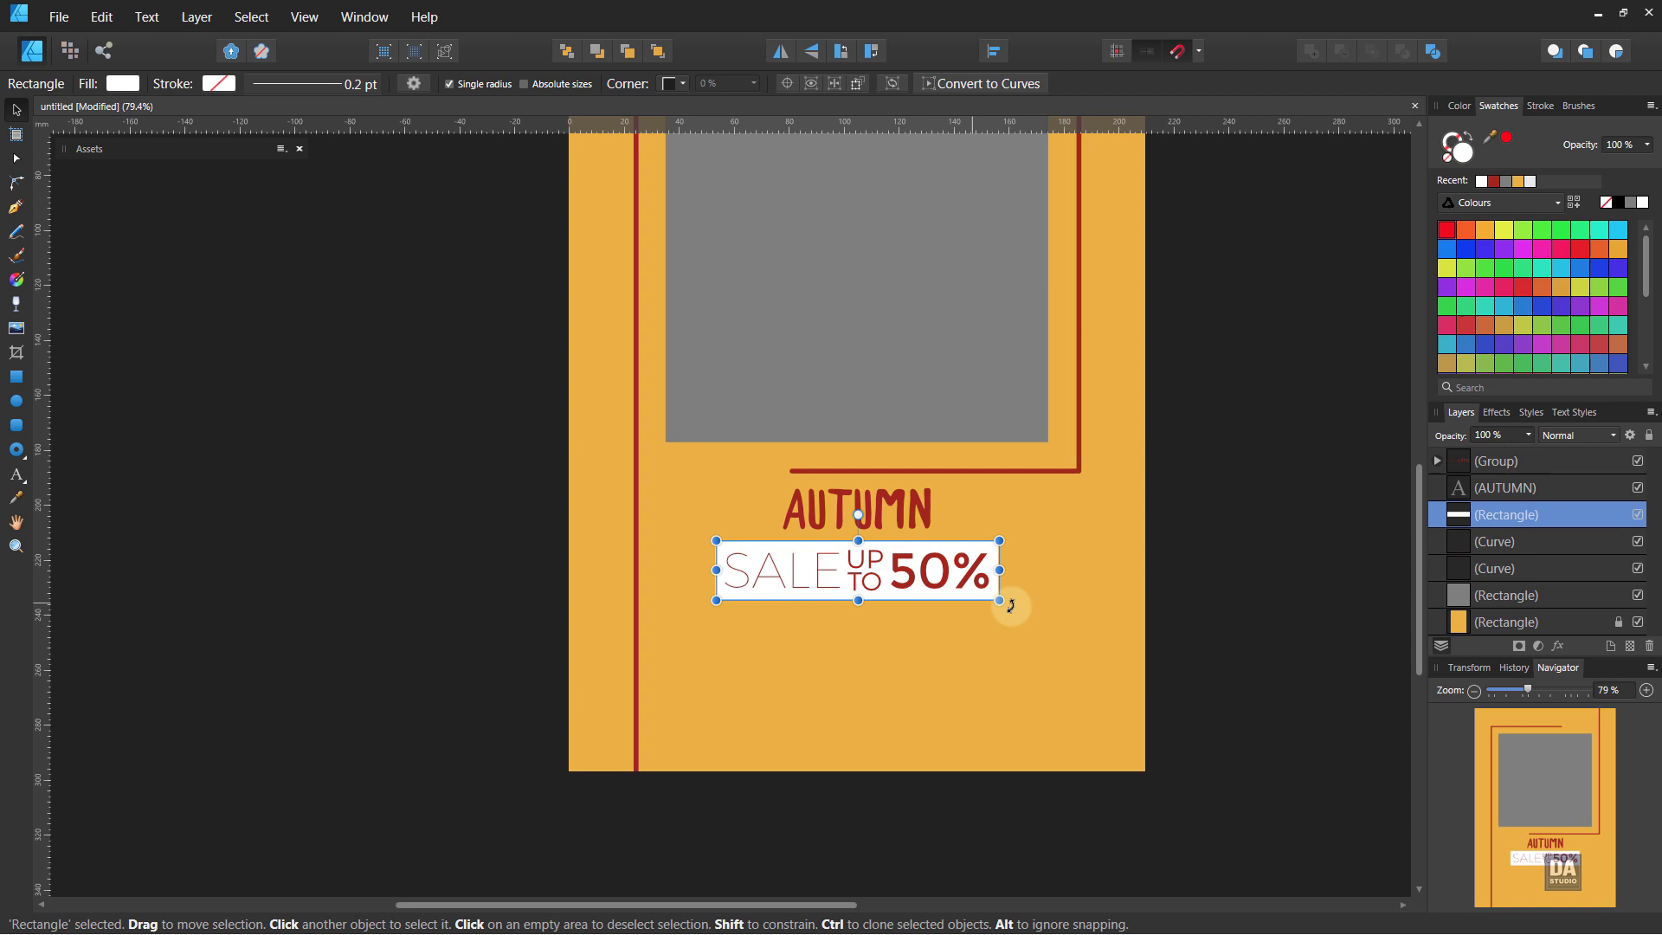
pyautogui.click(1528, 435)
pyautogui.moveTo(1533, 454); pyautogui.dragTo(1478, 455)
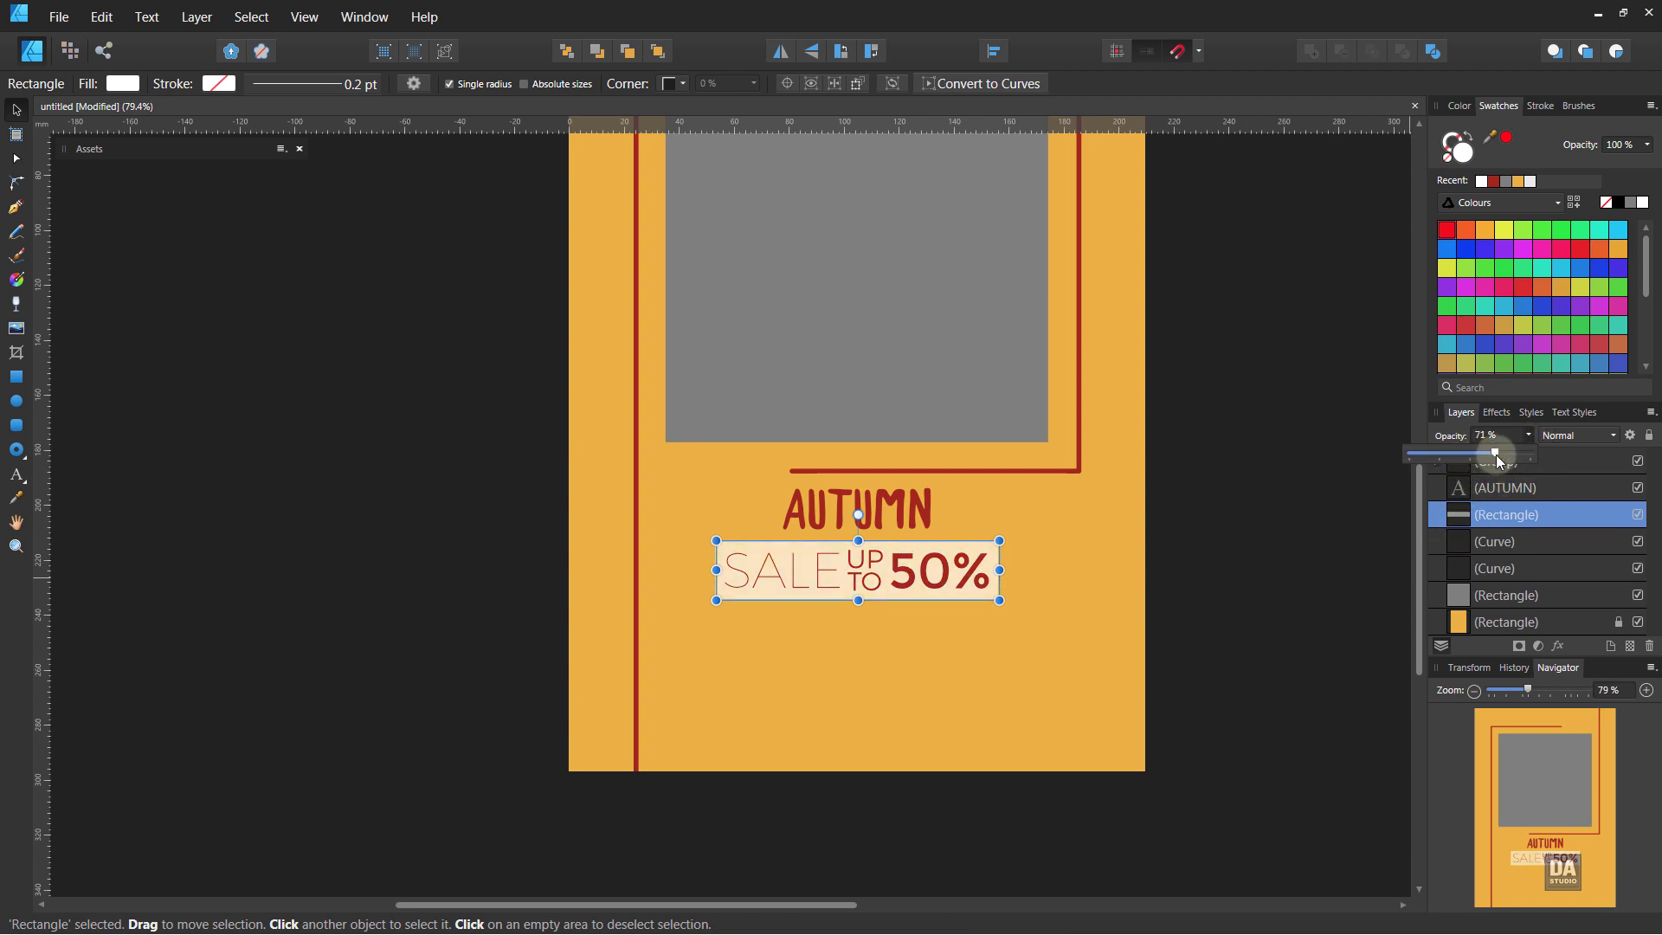
pyautogui.moveTo(1497, 455); pyautogui.dragTo(1501, 454)
pyautogui.click(1298, 564)
pyautogui.moveTo(1193, 582)
pyautogui.mouseDown()
pyautogui.moveTo(1157, 607)
pyautogui.moveTo(1109, 608)
pyautogui.moveTo(920, 534)
pyautogui.moveTo(976, 556)
pyautogui.mouseUp()
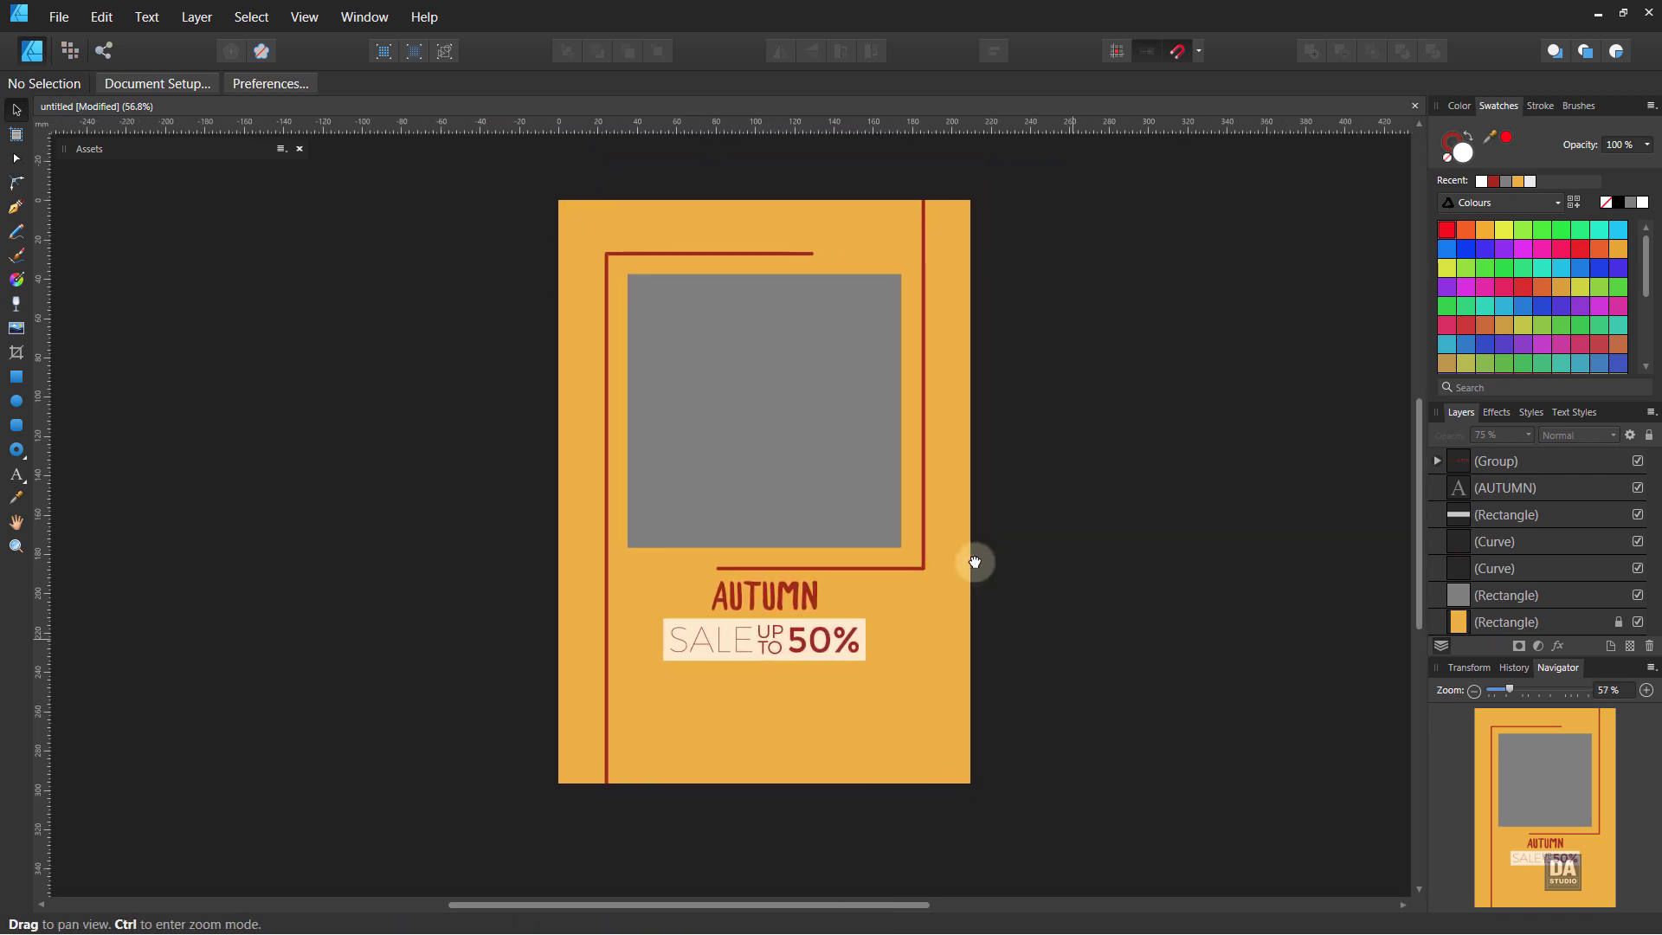
# Draw a text frame below the SALE banner and fill it with placeholder text.
pyautogui.scroll(-2, 1089, 636)
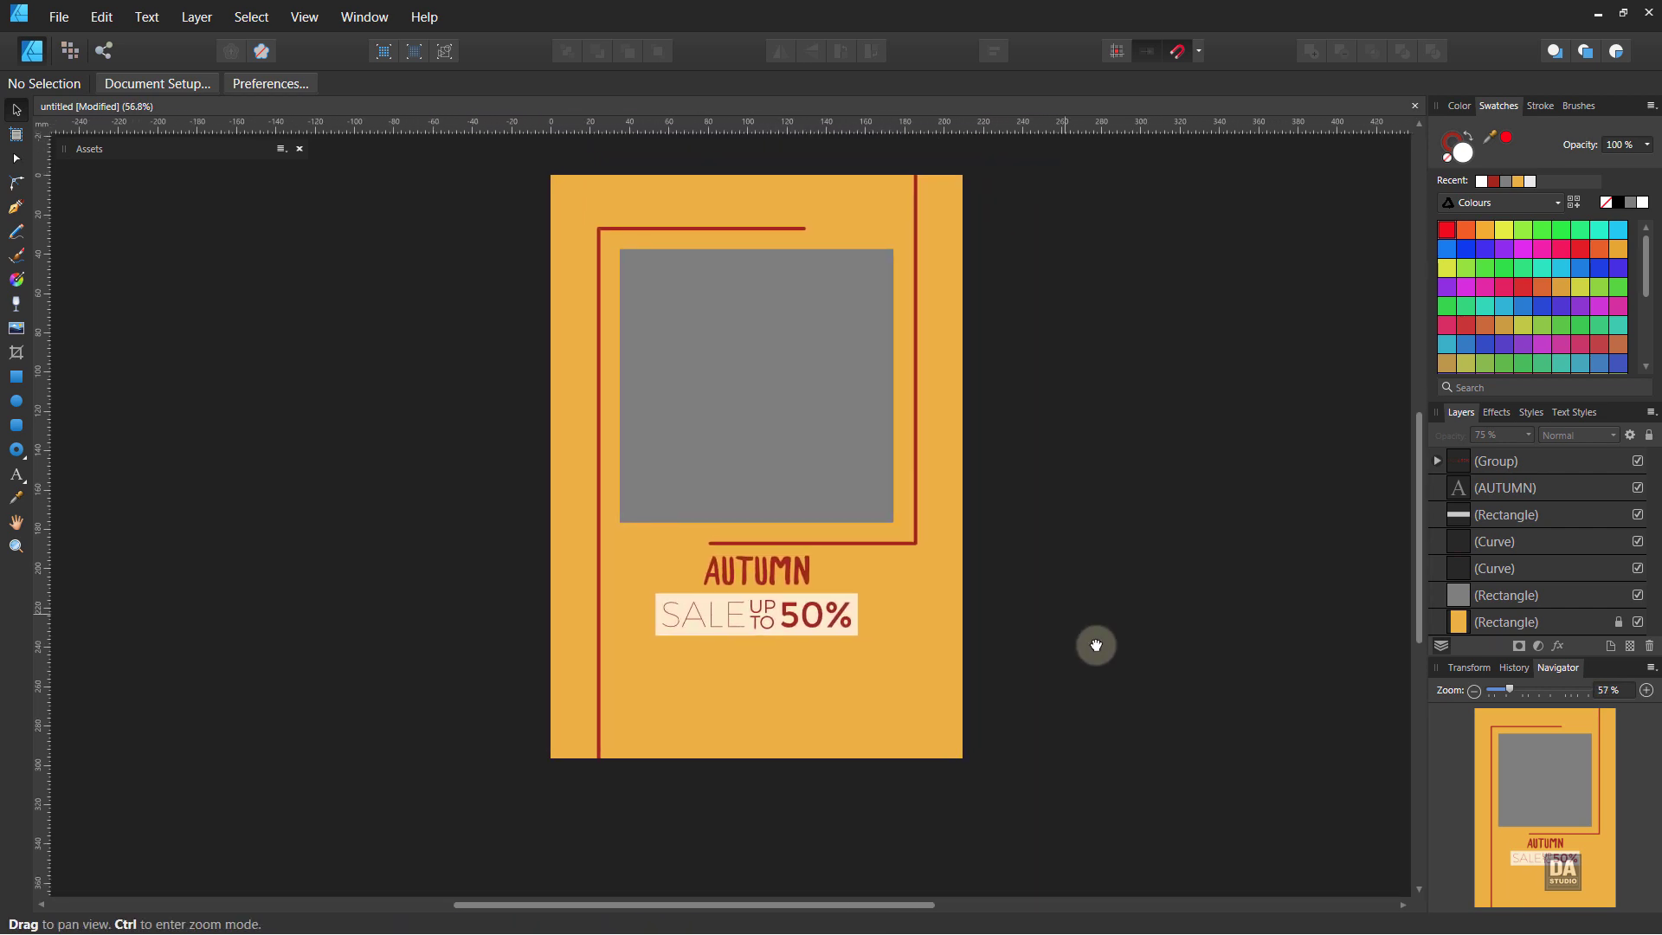
pyautogui.click(15, 477)
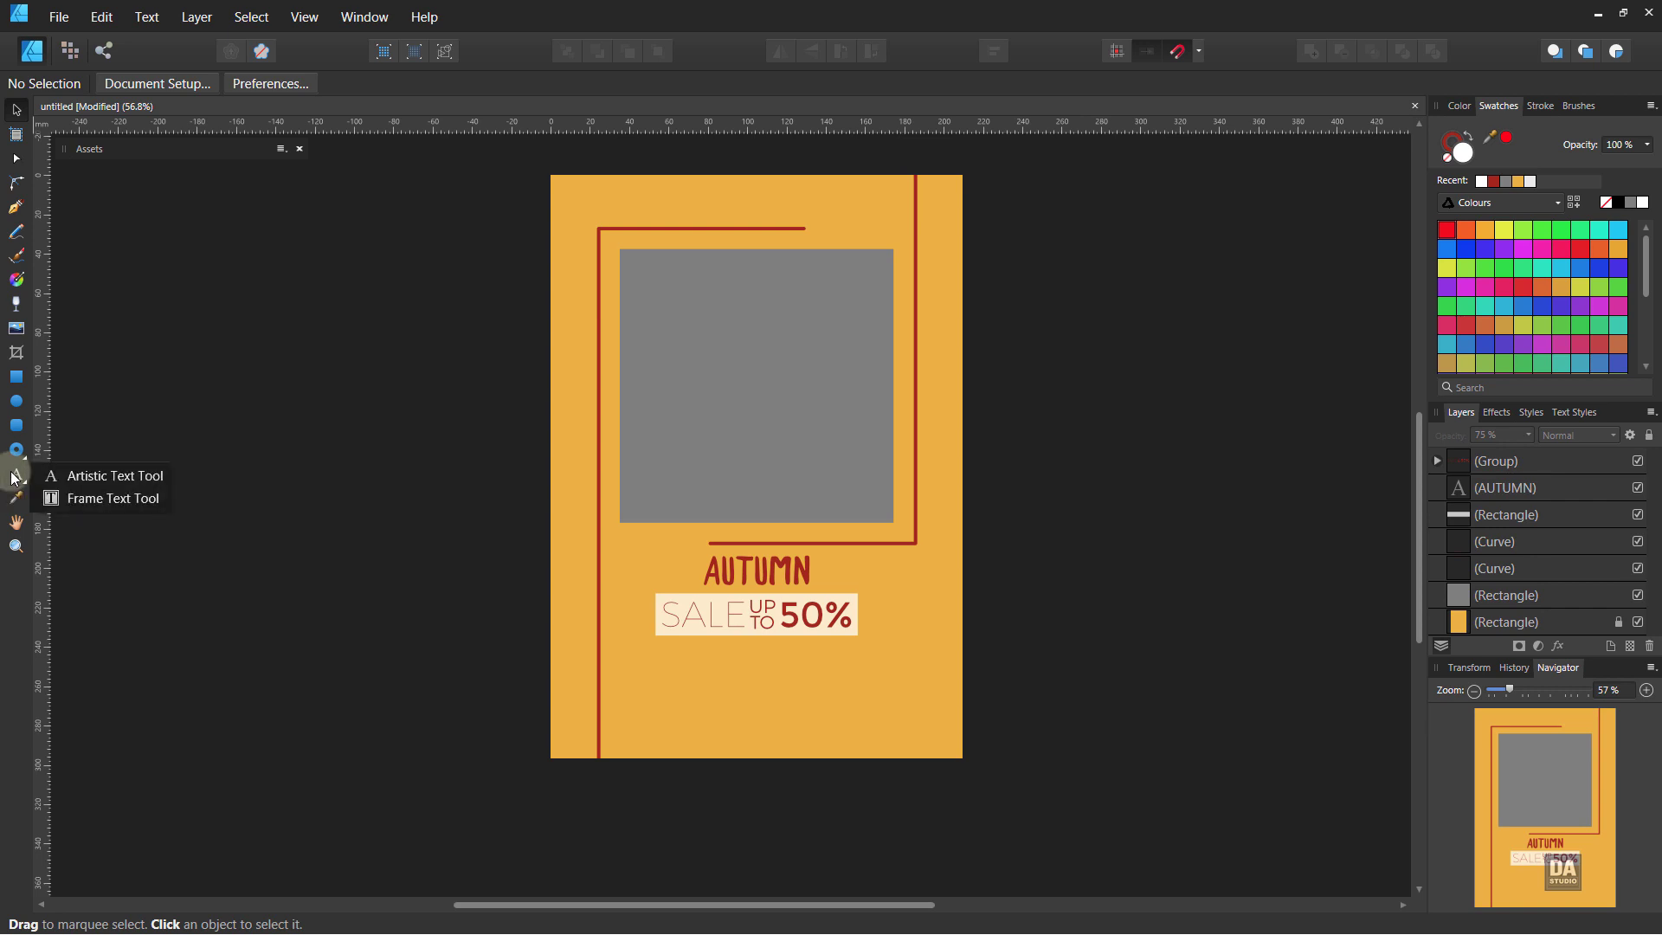
pyautogui.click(61, 497)
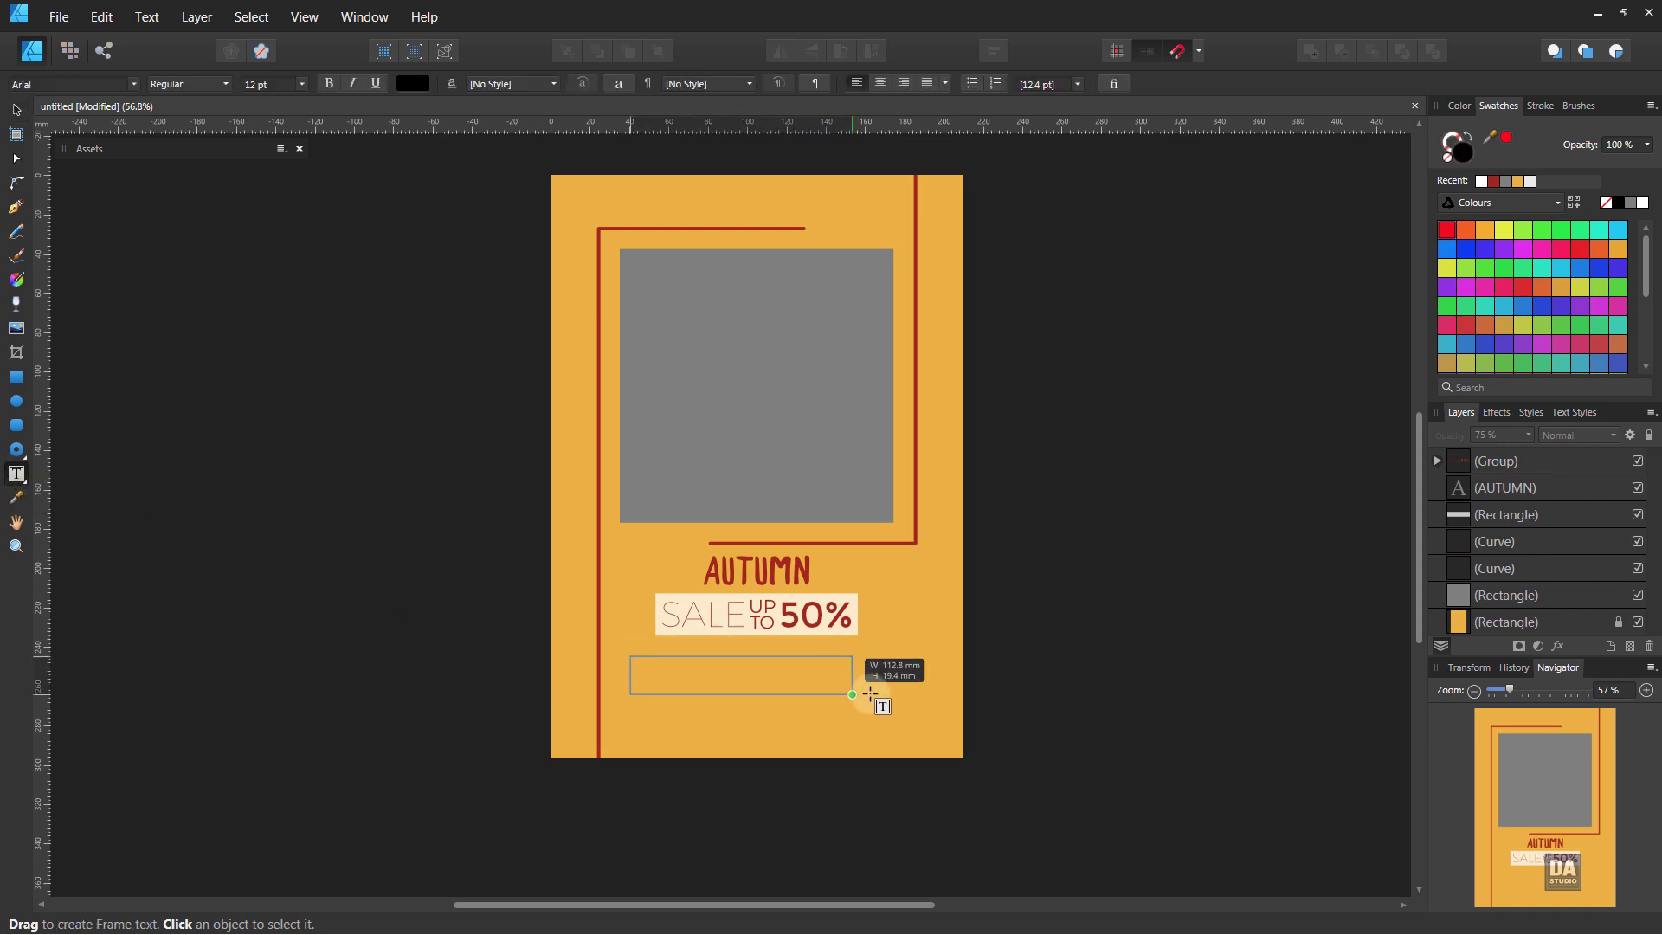
pyautogui.moveTo(630, 656); pyautogui.dragTo(890, 689)
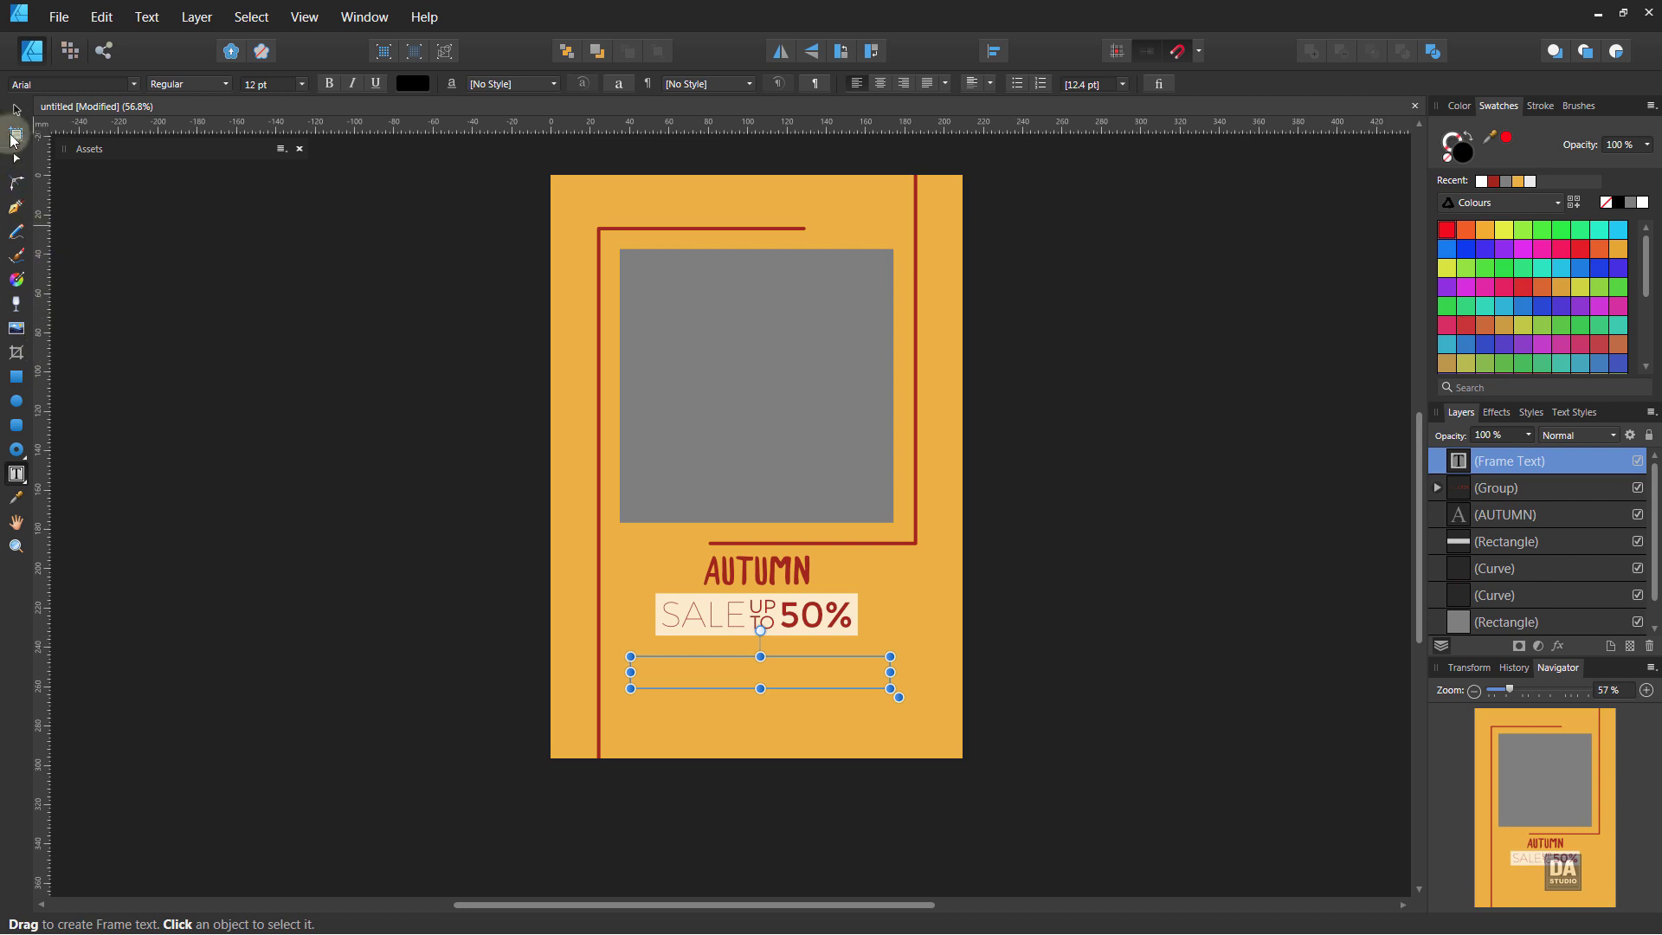
pyautogui.click(17, 112)
pyautogui.click(148, 17)
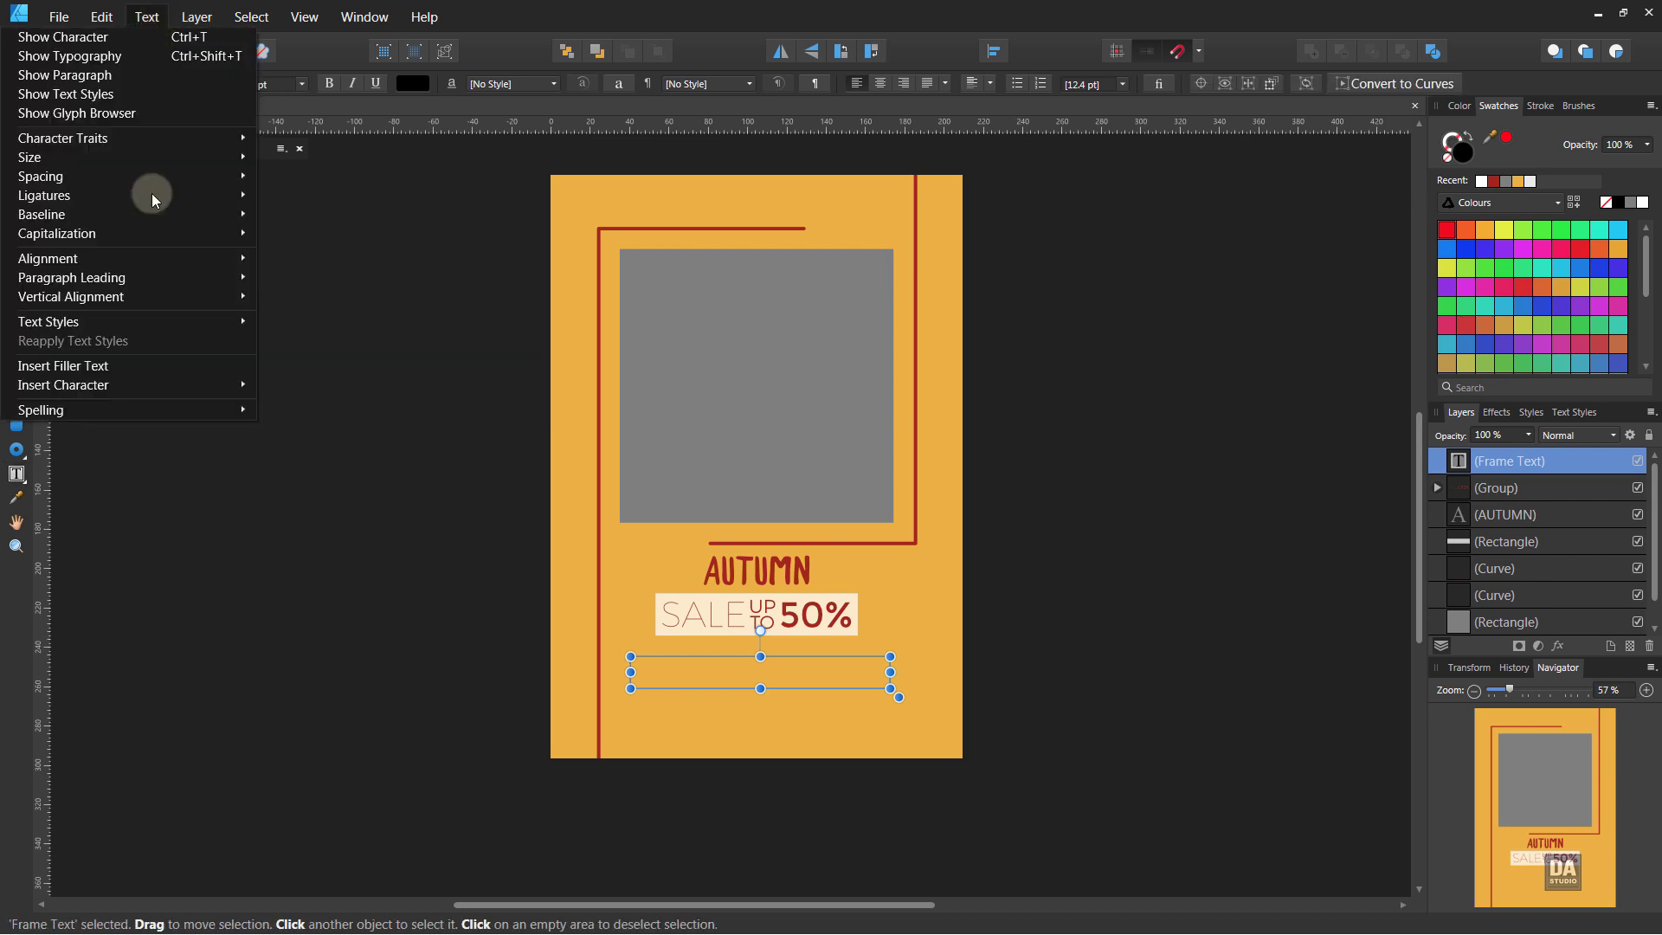
pyautogui.click(154, 361)
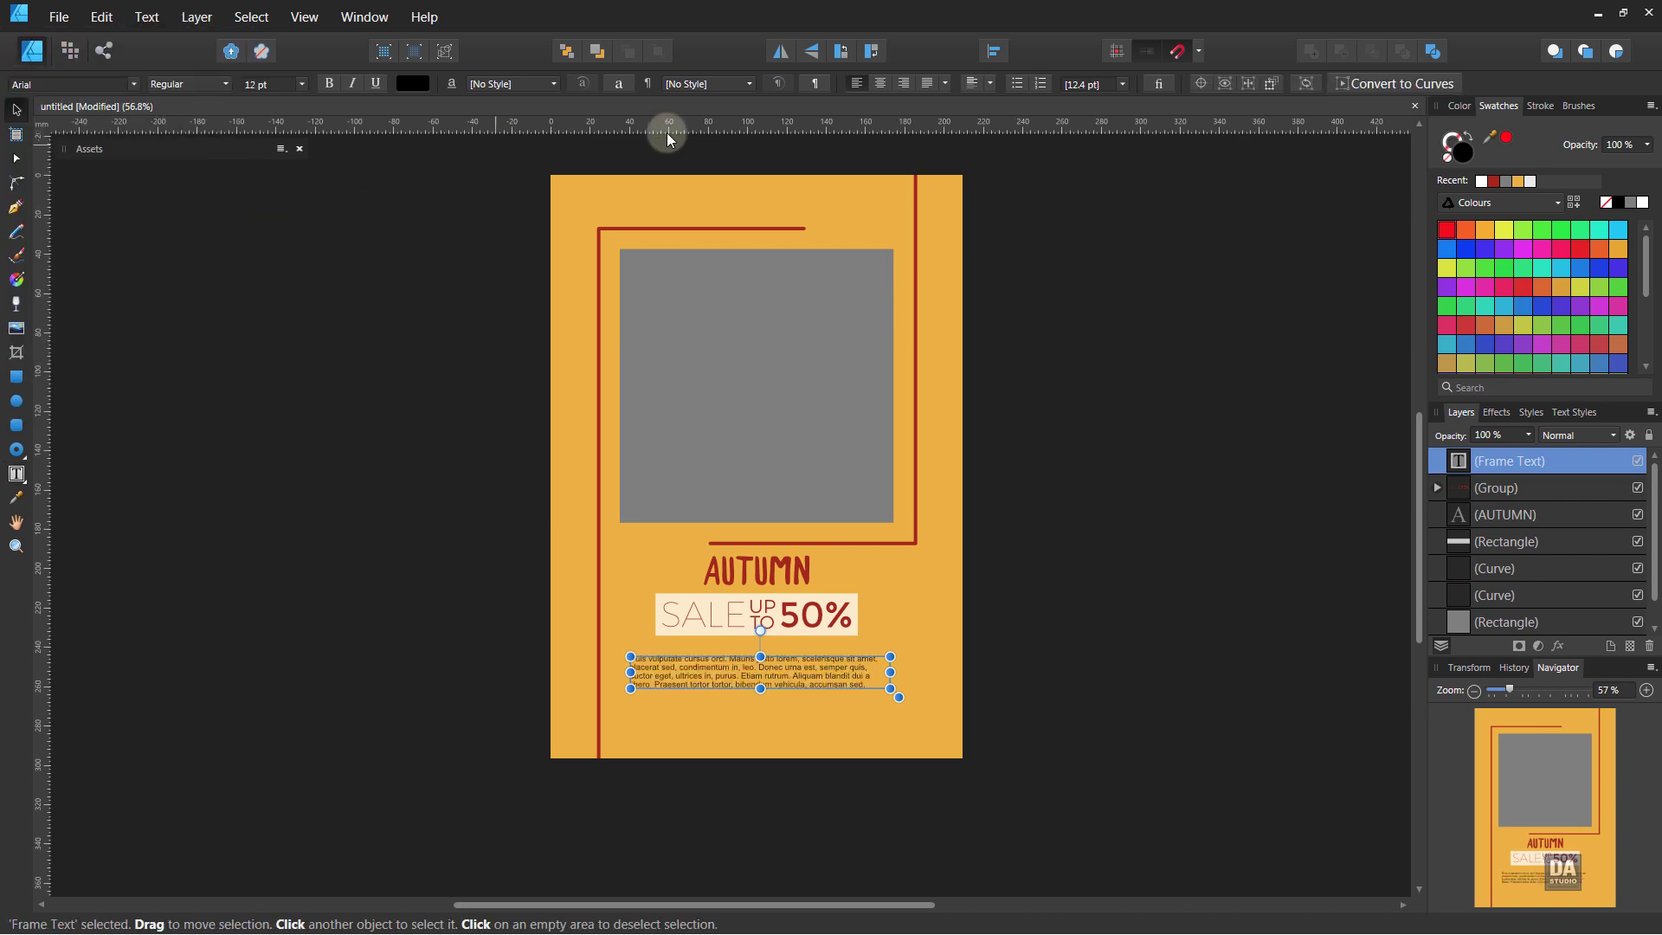
# Centre the placeholder paragraph at 15 pt and nudge it slightly upward.
pyautogui.click(881, 83)
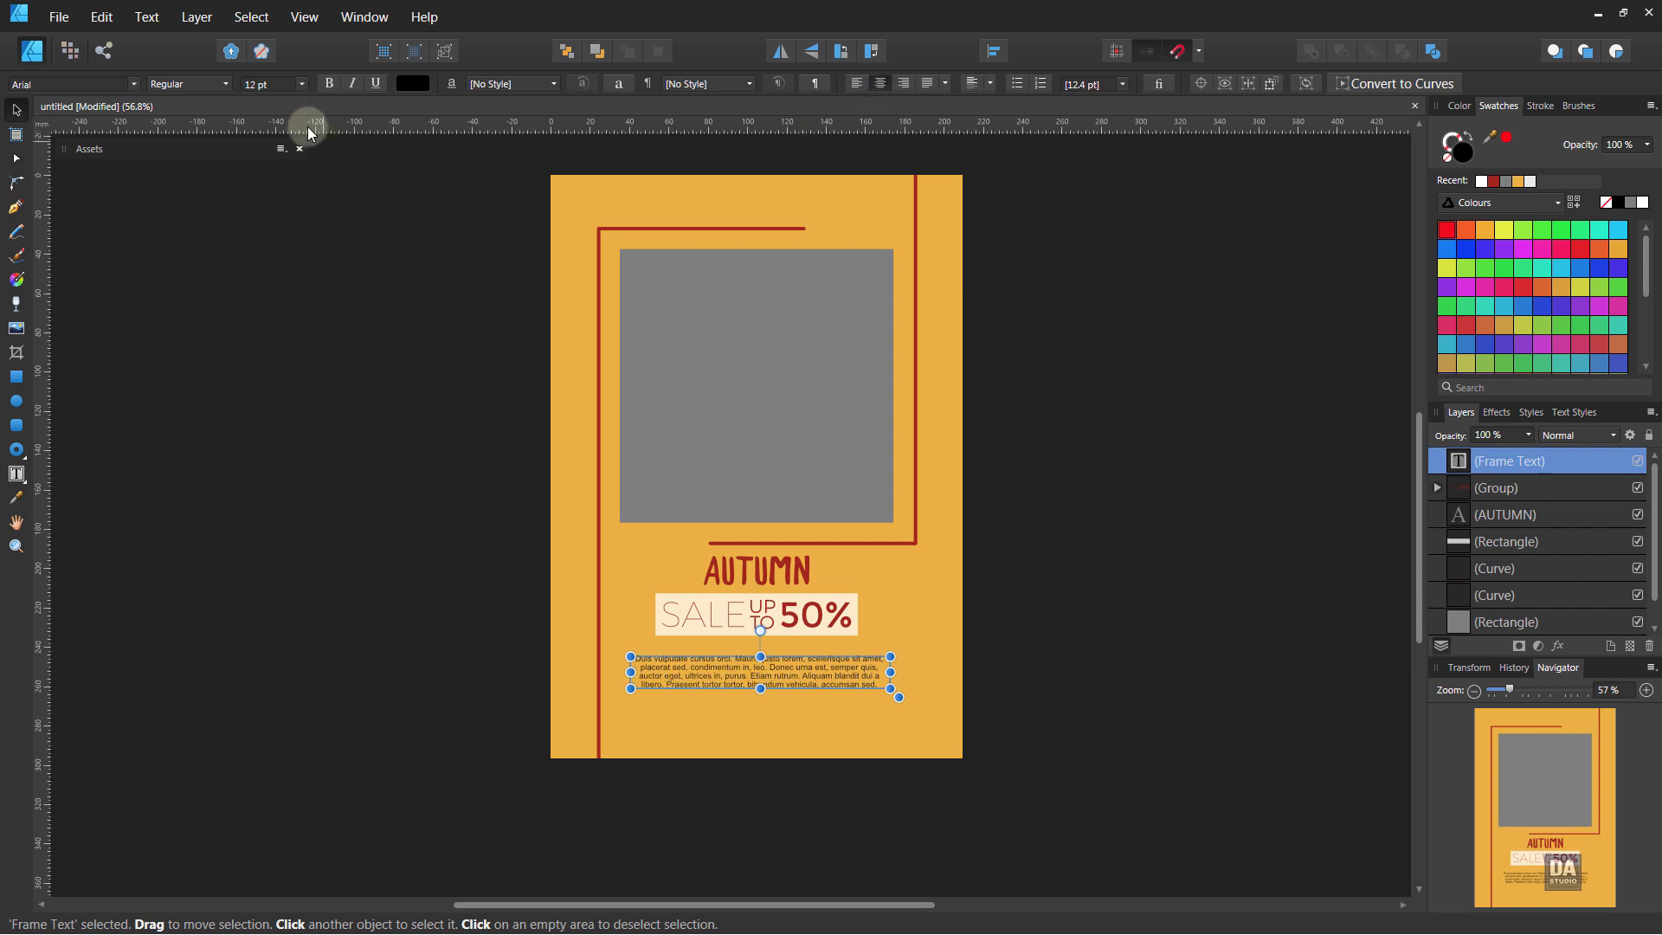
pyautogui.scroll(1, 260, 85)
pyautogui.scroll(1, 264, 87)
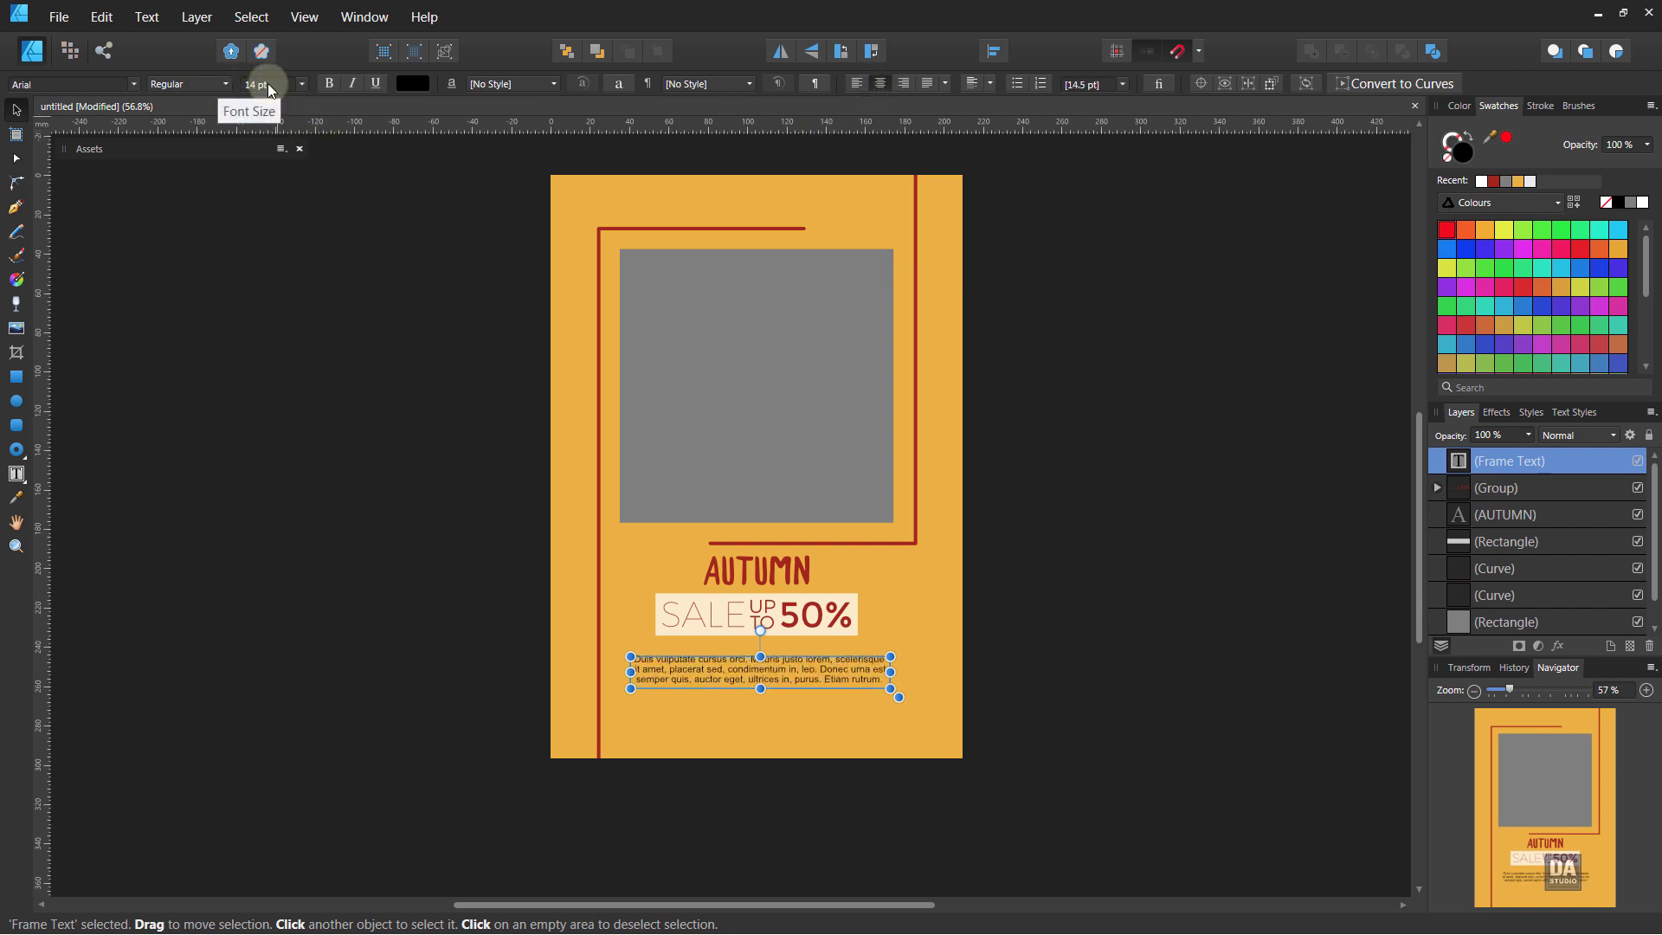
pyautogui.scroll(1, 269, 90)
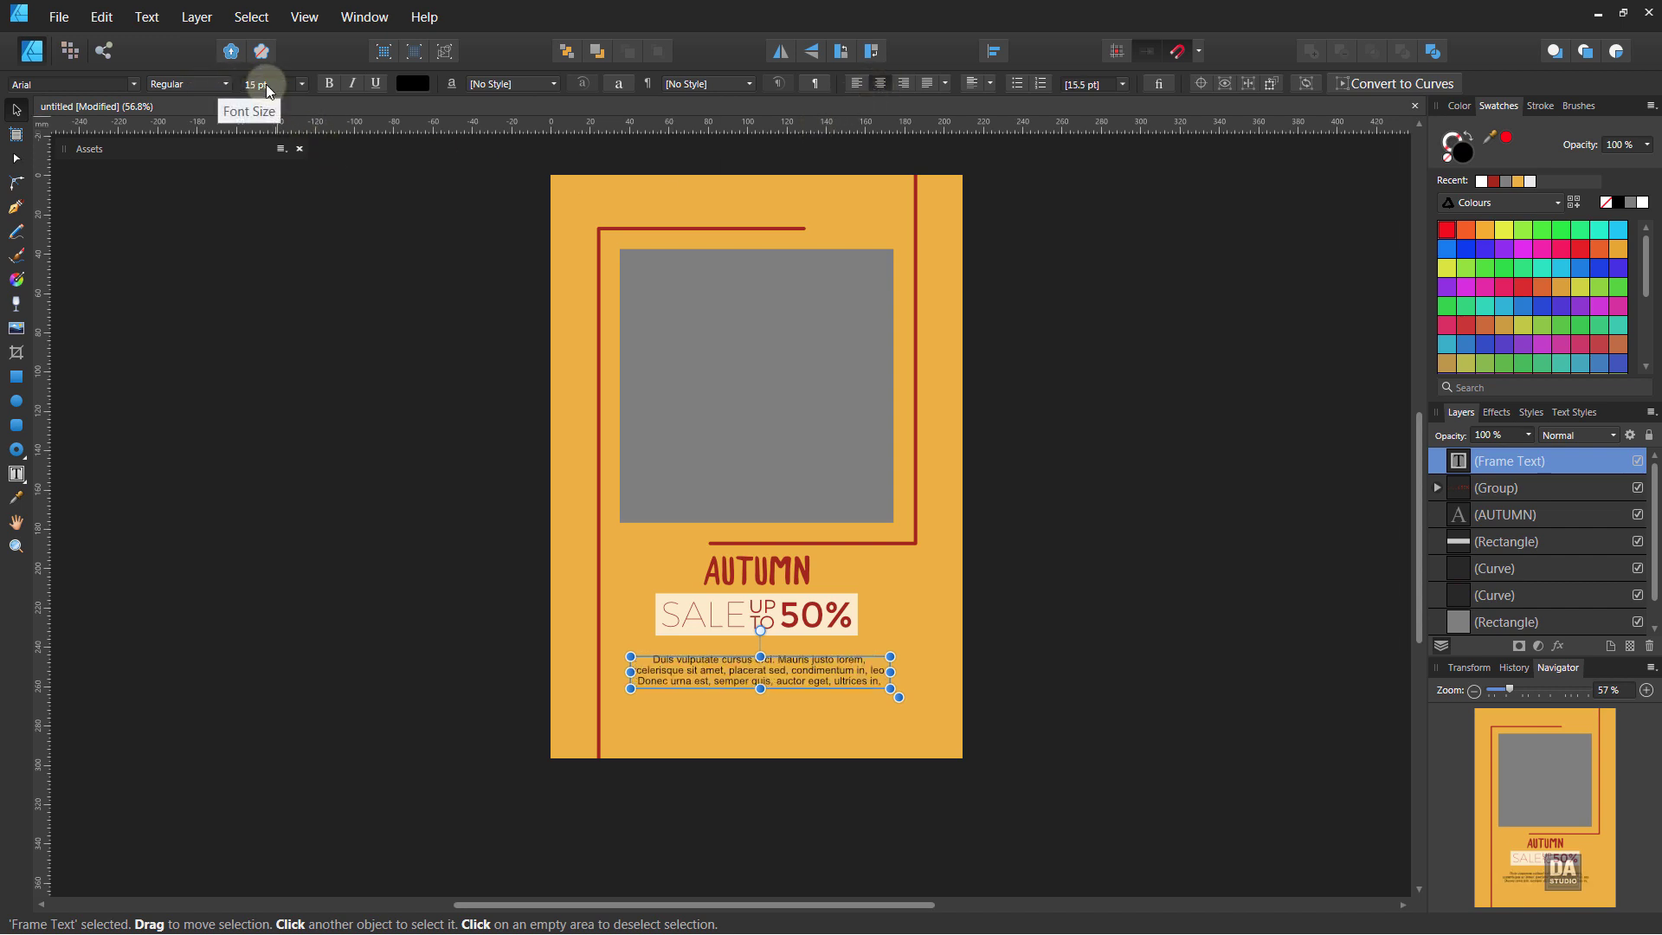
pyautogui.click(398, 498)
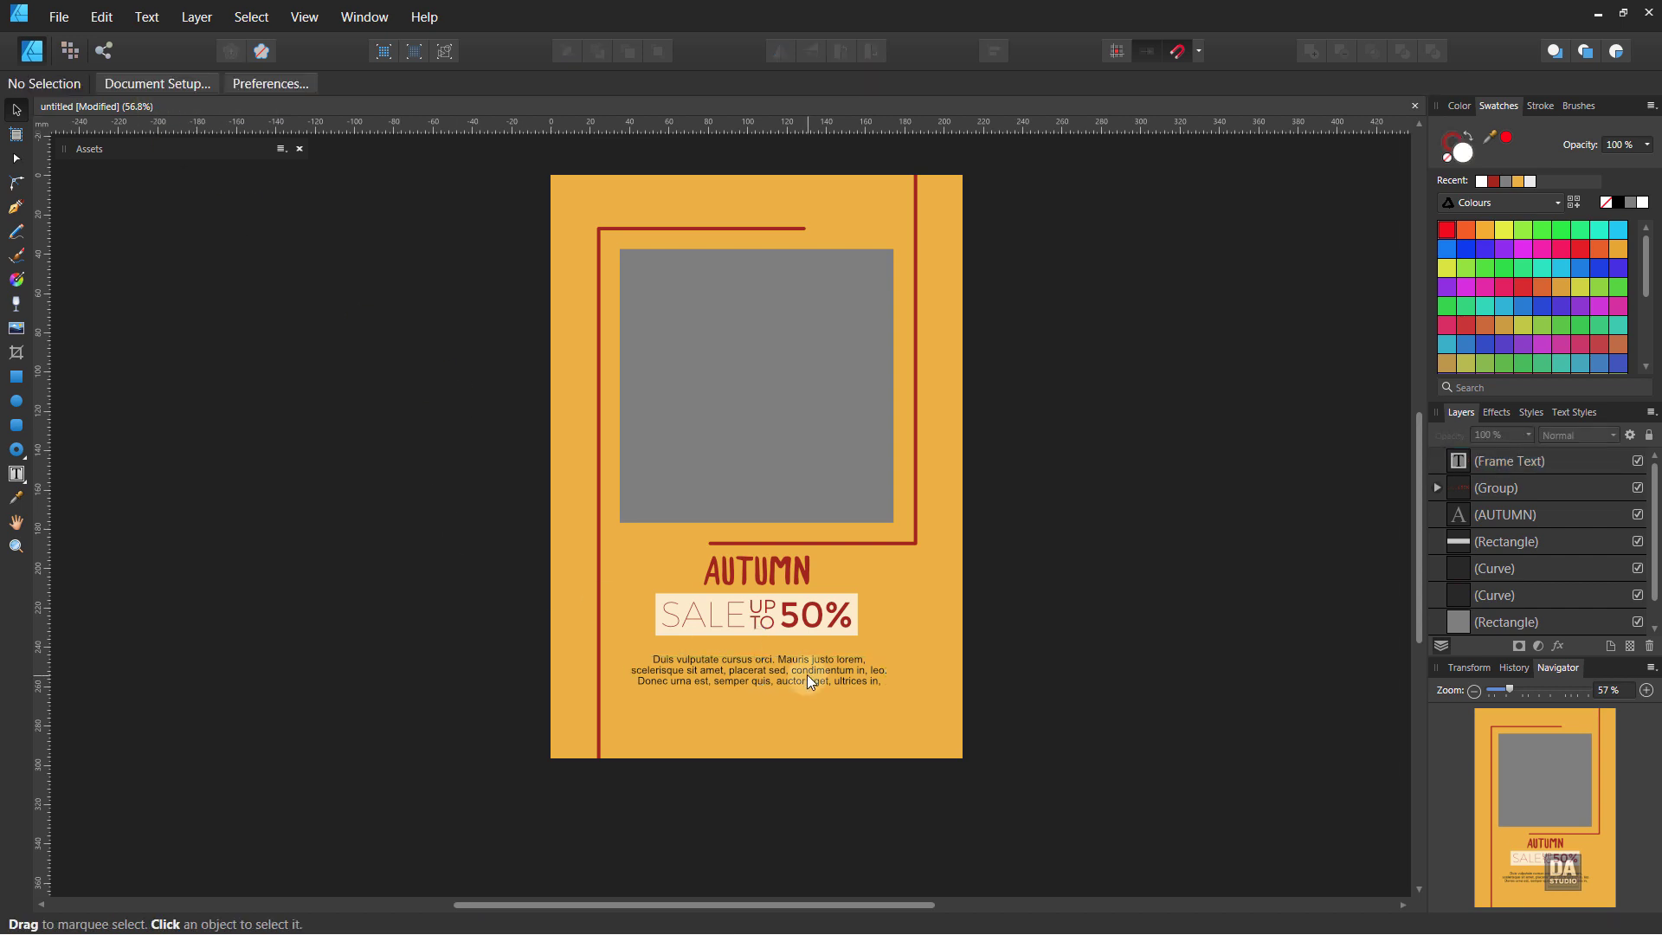
pyautogui.moveTo(807, 675); pyautogui.dragTo(819, 667)
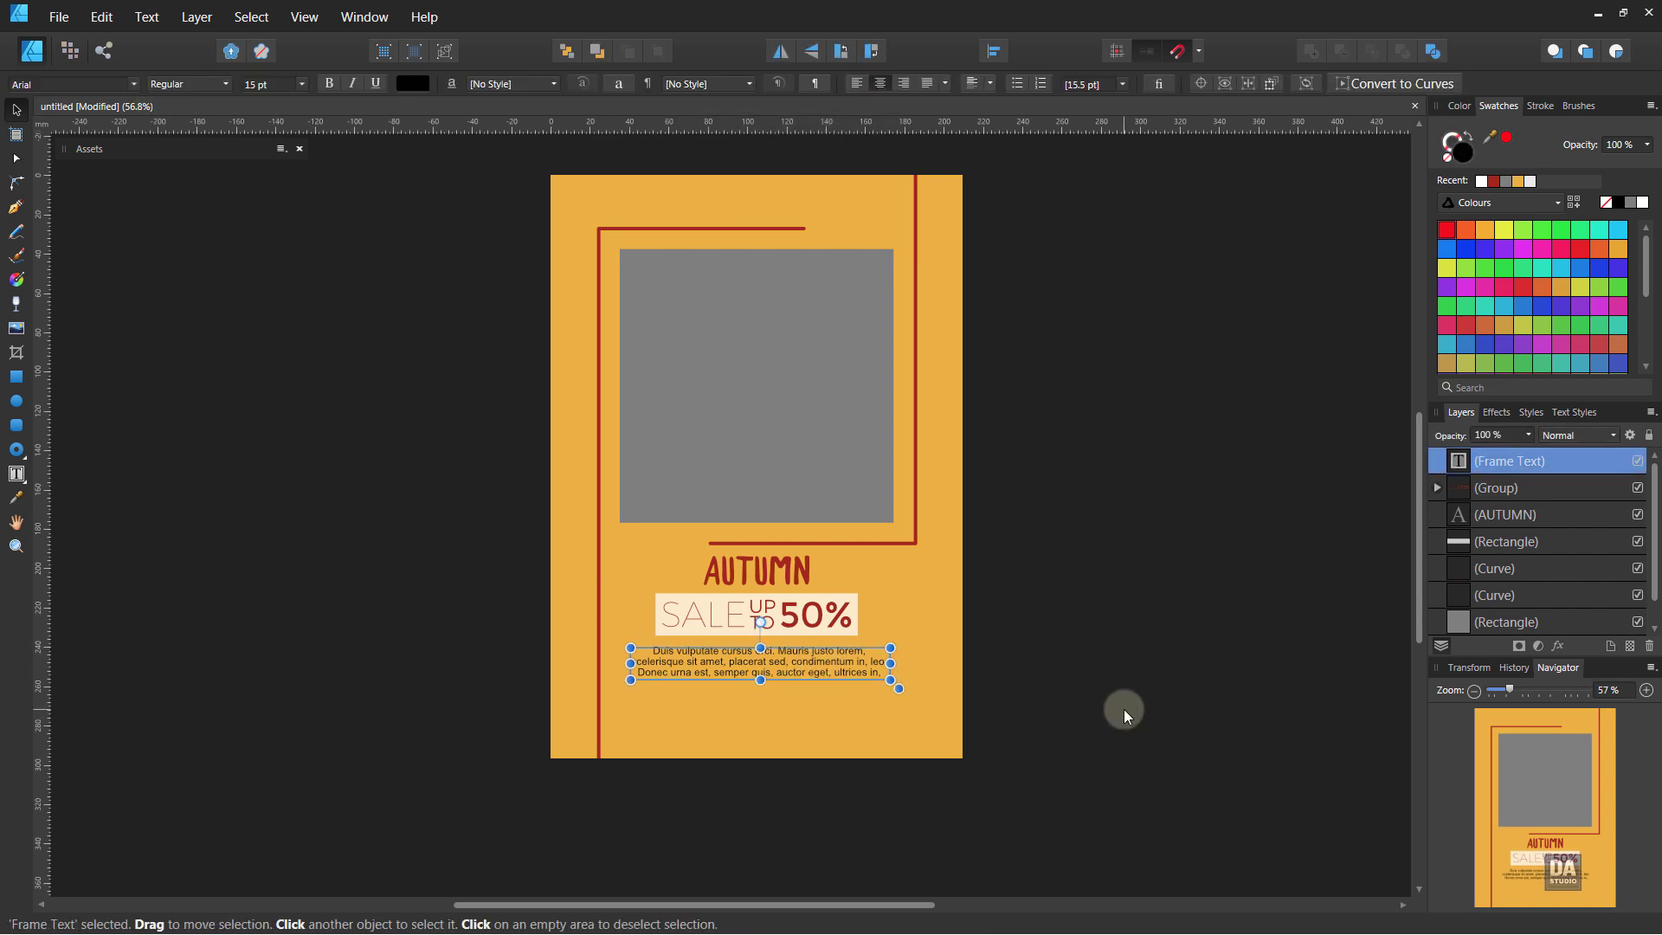
pyautogui.click(1263, 424)
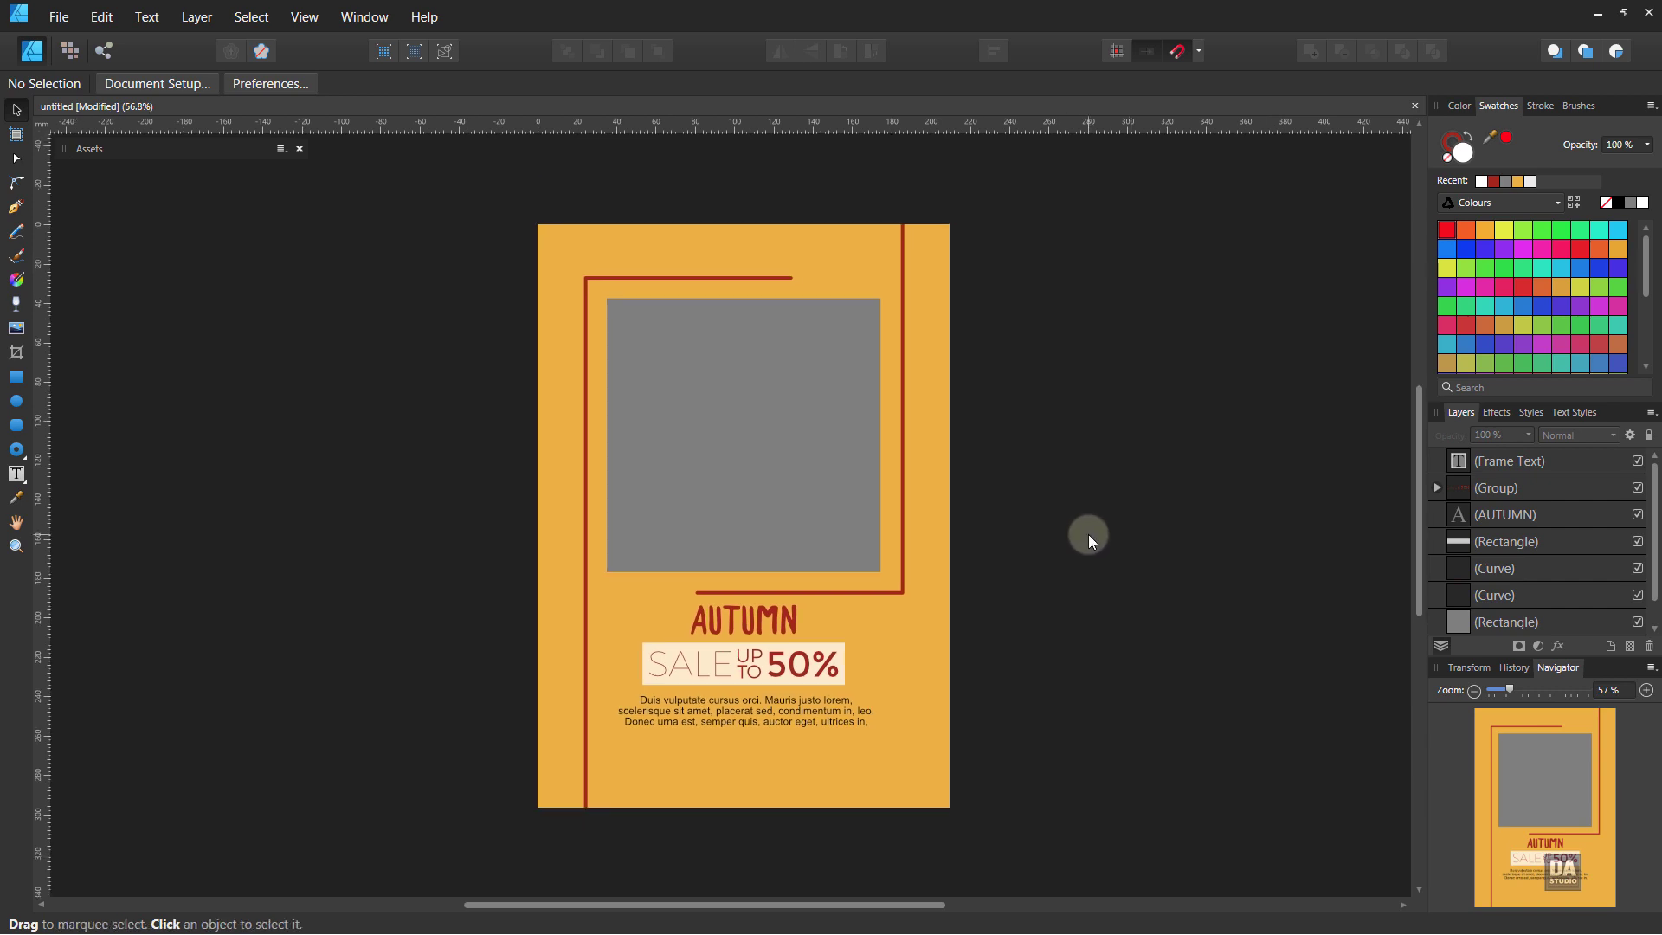
# Duplicate the SALE banner rectangle below the paragraph, shrinking it to about 15 mm tall.
pyautogui.scroll(4, 779, 818)
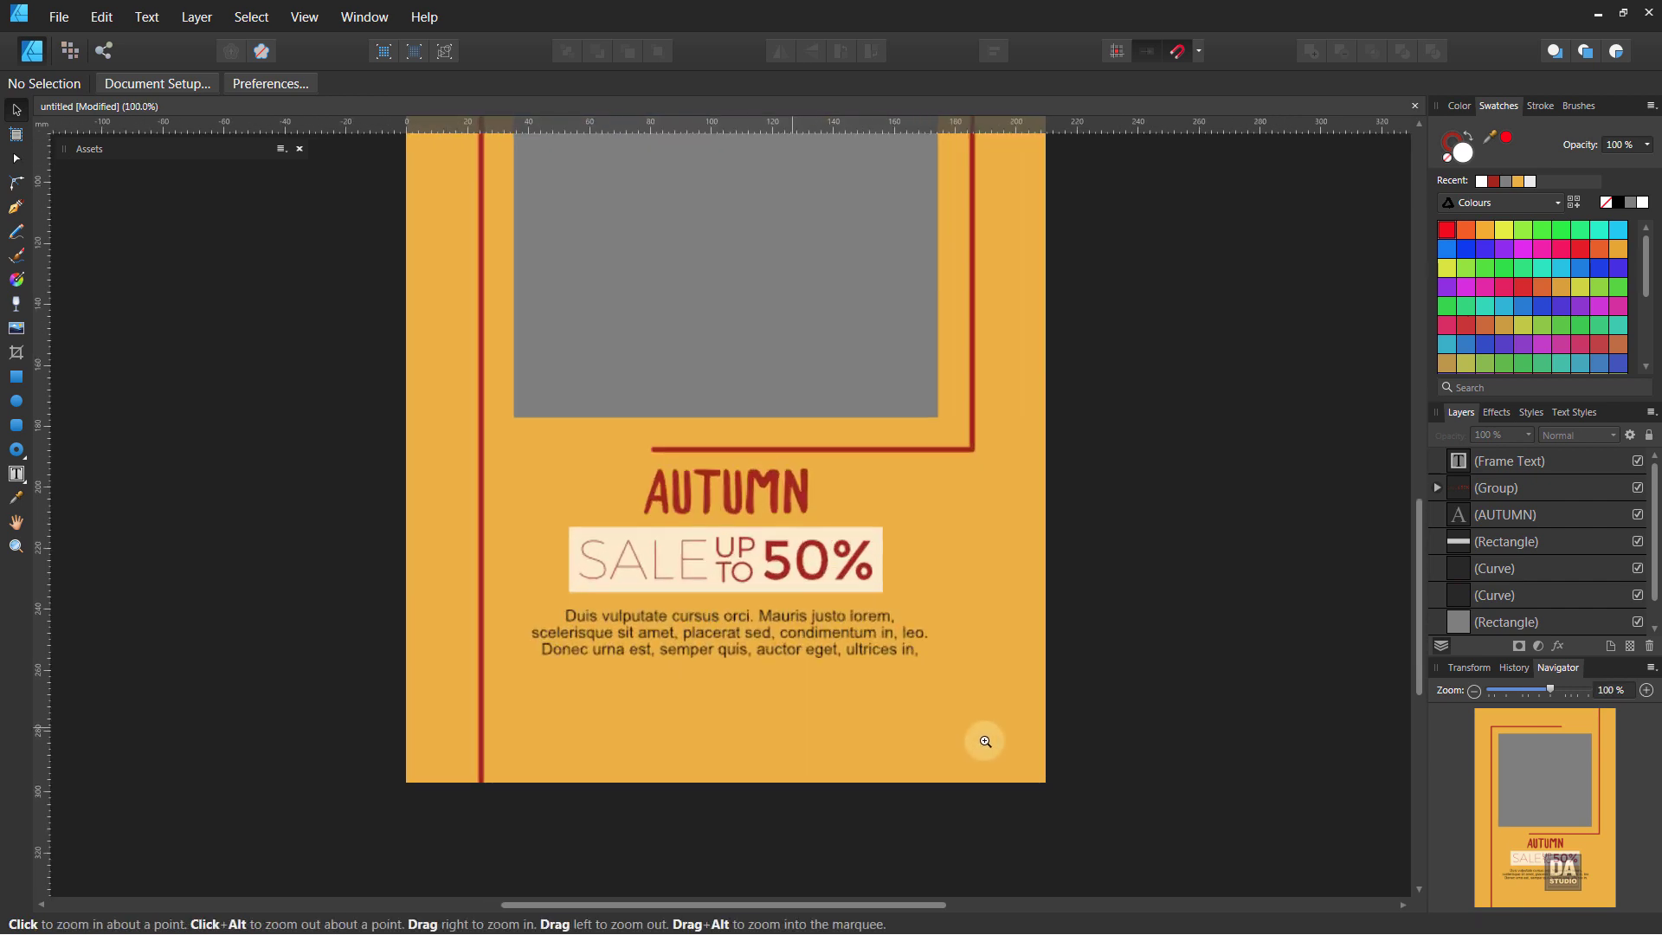
pyautogui.scroll(3, 770, 606)
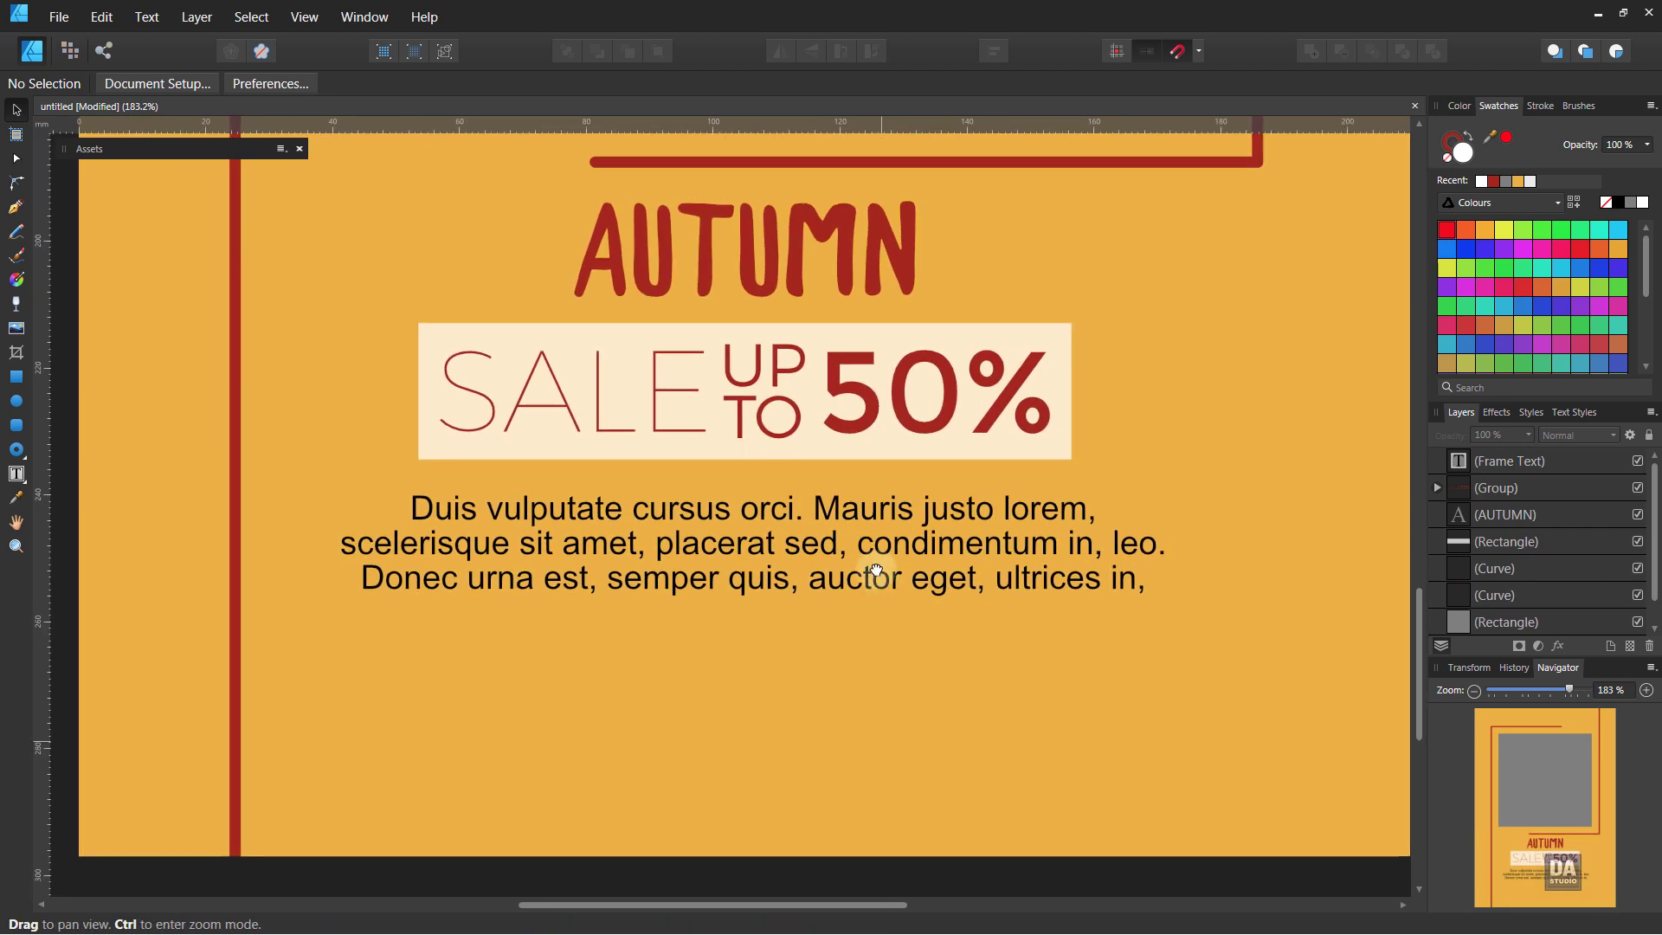
pyautogui.click(812, 413)
pyautogui.moveTo(812, 414); pyautogui.dragTo(822, 689)
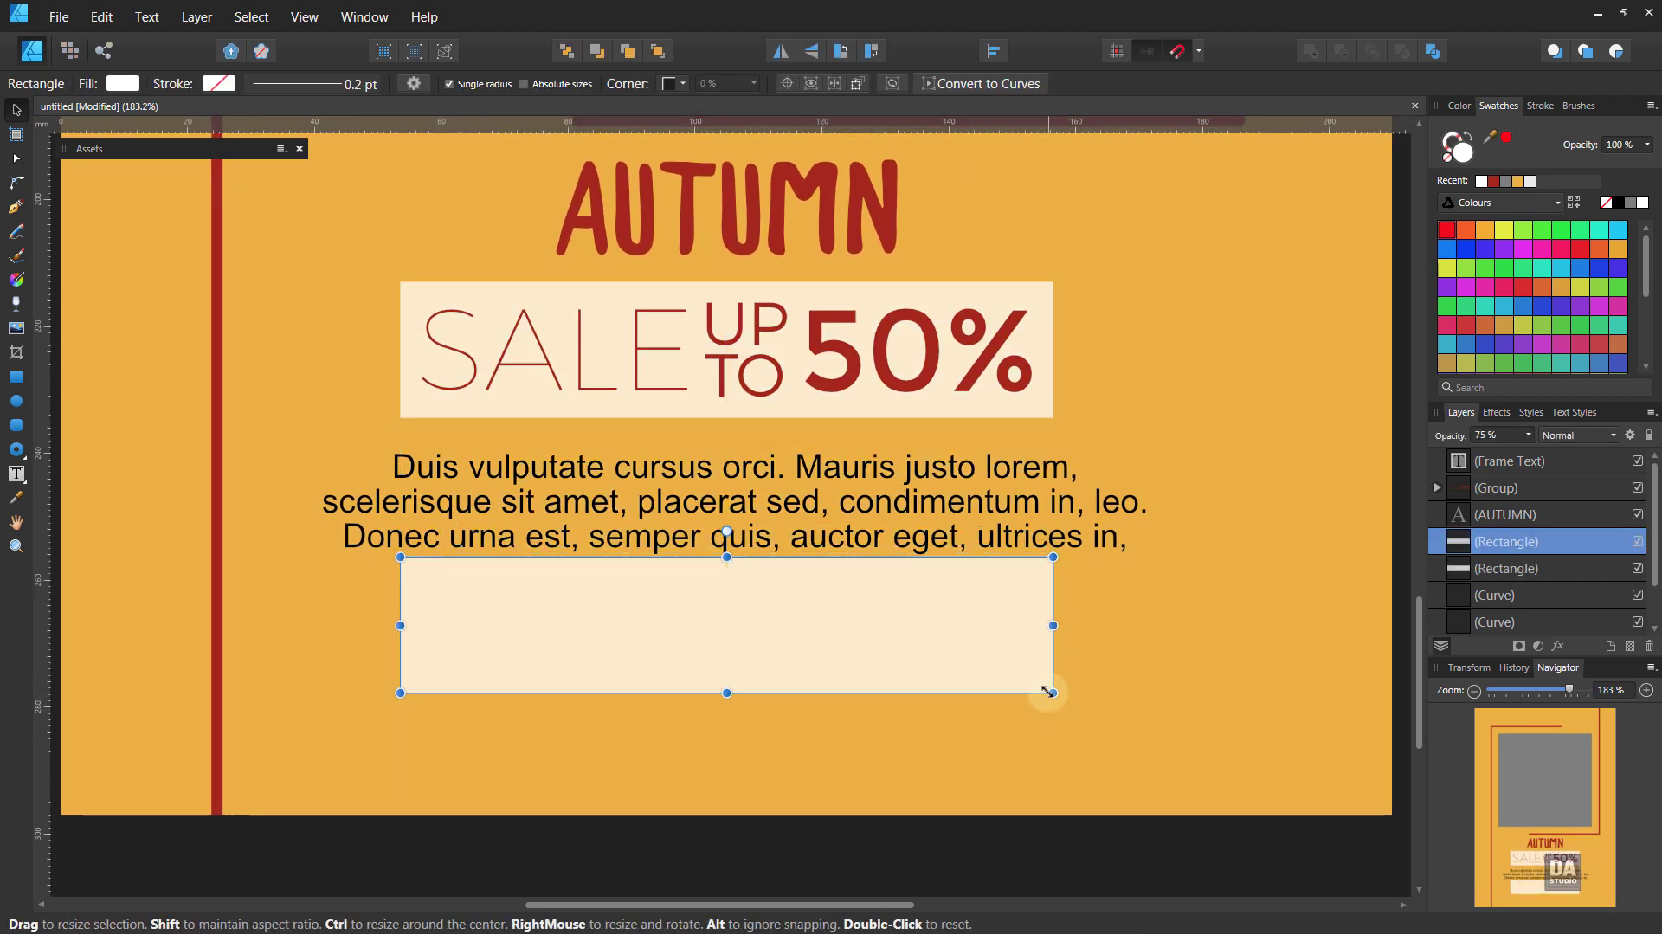
pyautogui.moveTo(1053, 692); pyautogui.dragTo(1031, 688)
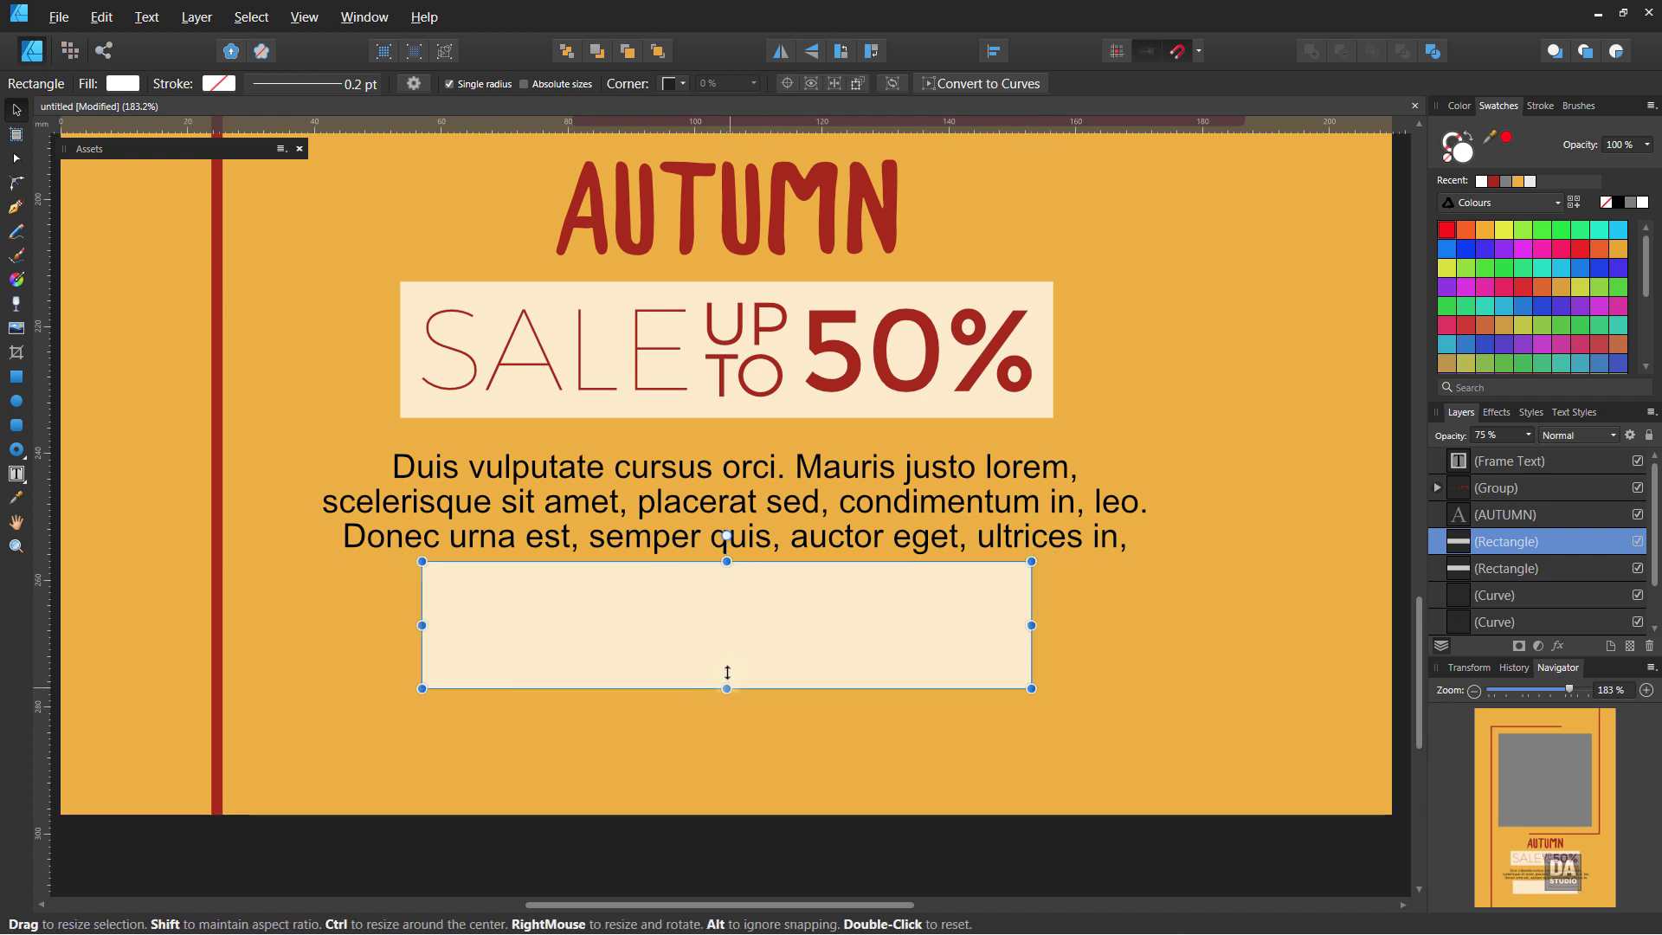
pyautogui.moveTo(726, 688); pyautogui.dragTo(727, 656)
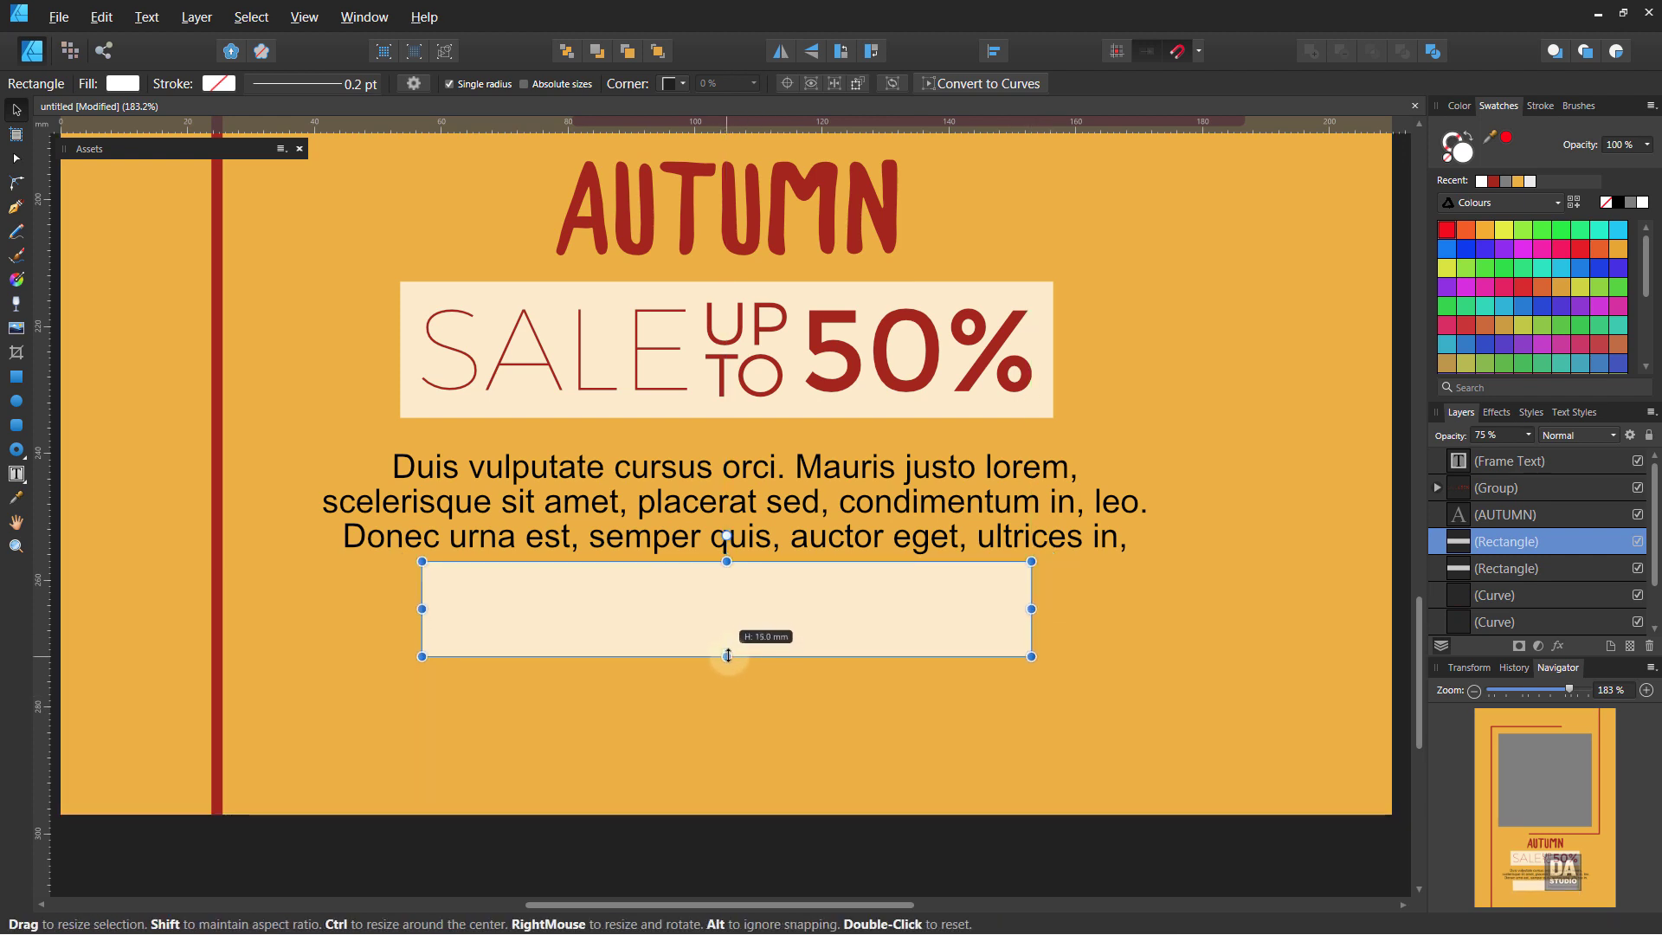
# Make the box hollow with a 3 pt white outline at 100% opacity.
pyautogui.click(1470, 142)
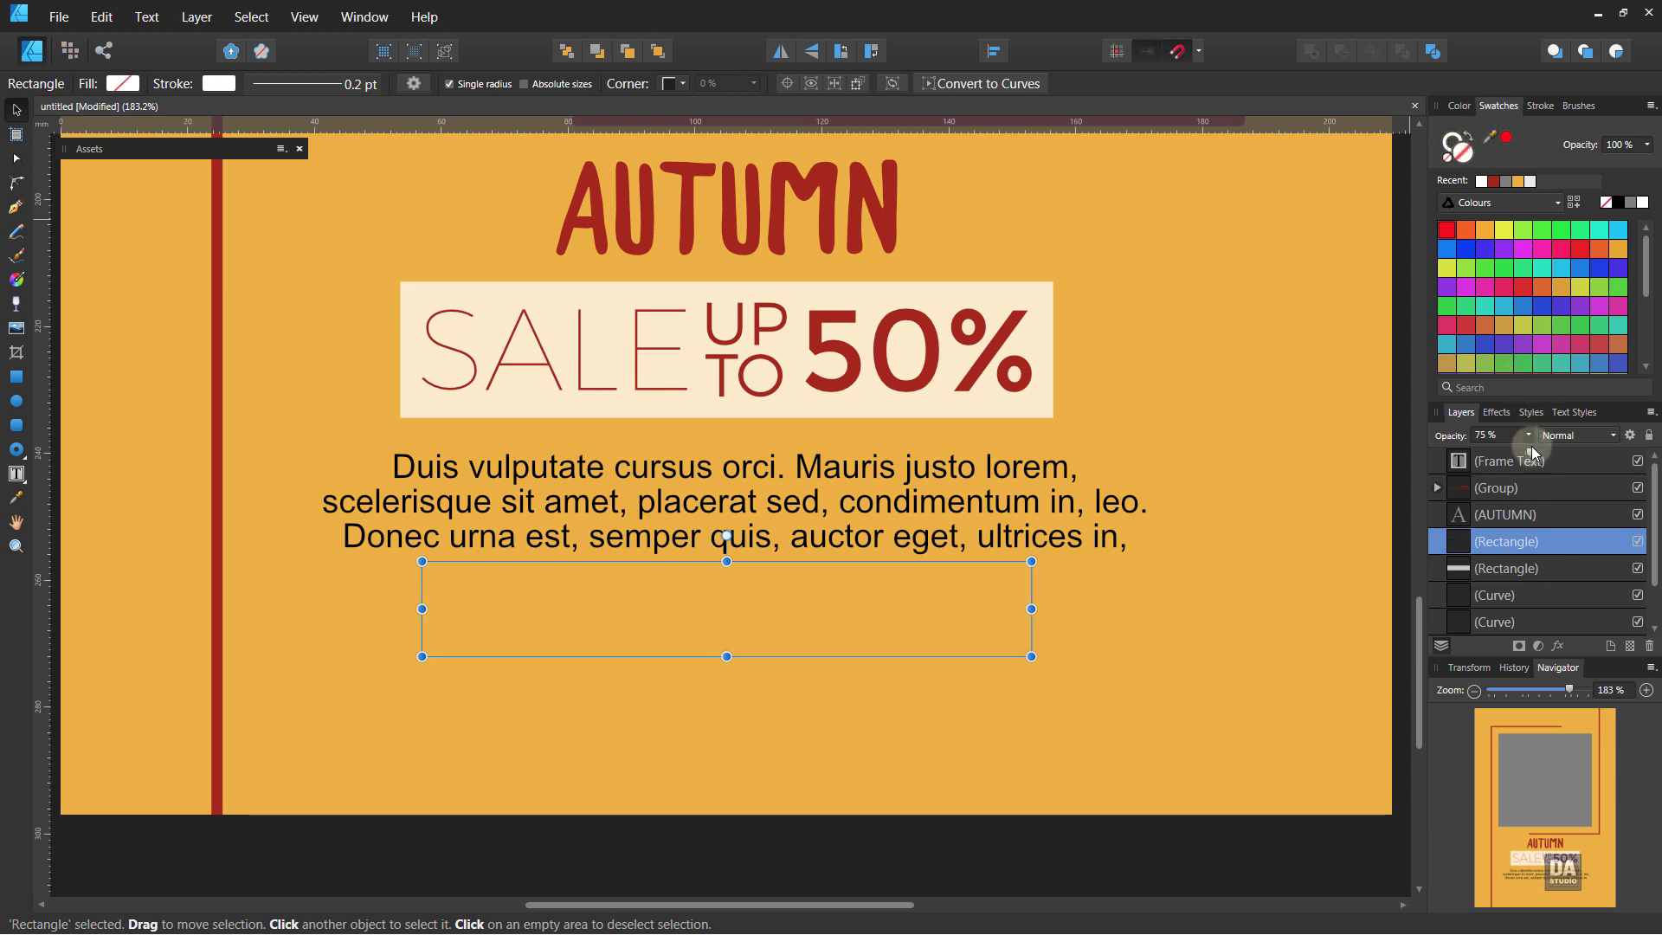
pyautogui.moveTo(1529, 436); pyautogui.dragTo(1587, 450)
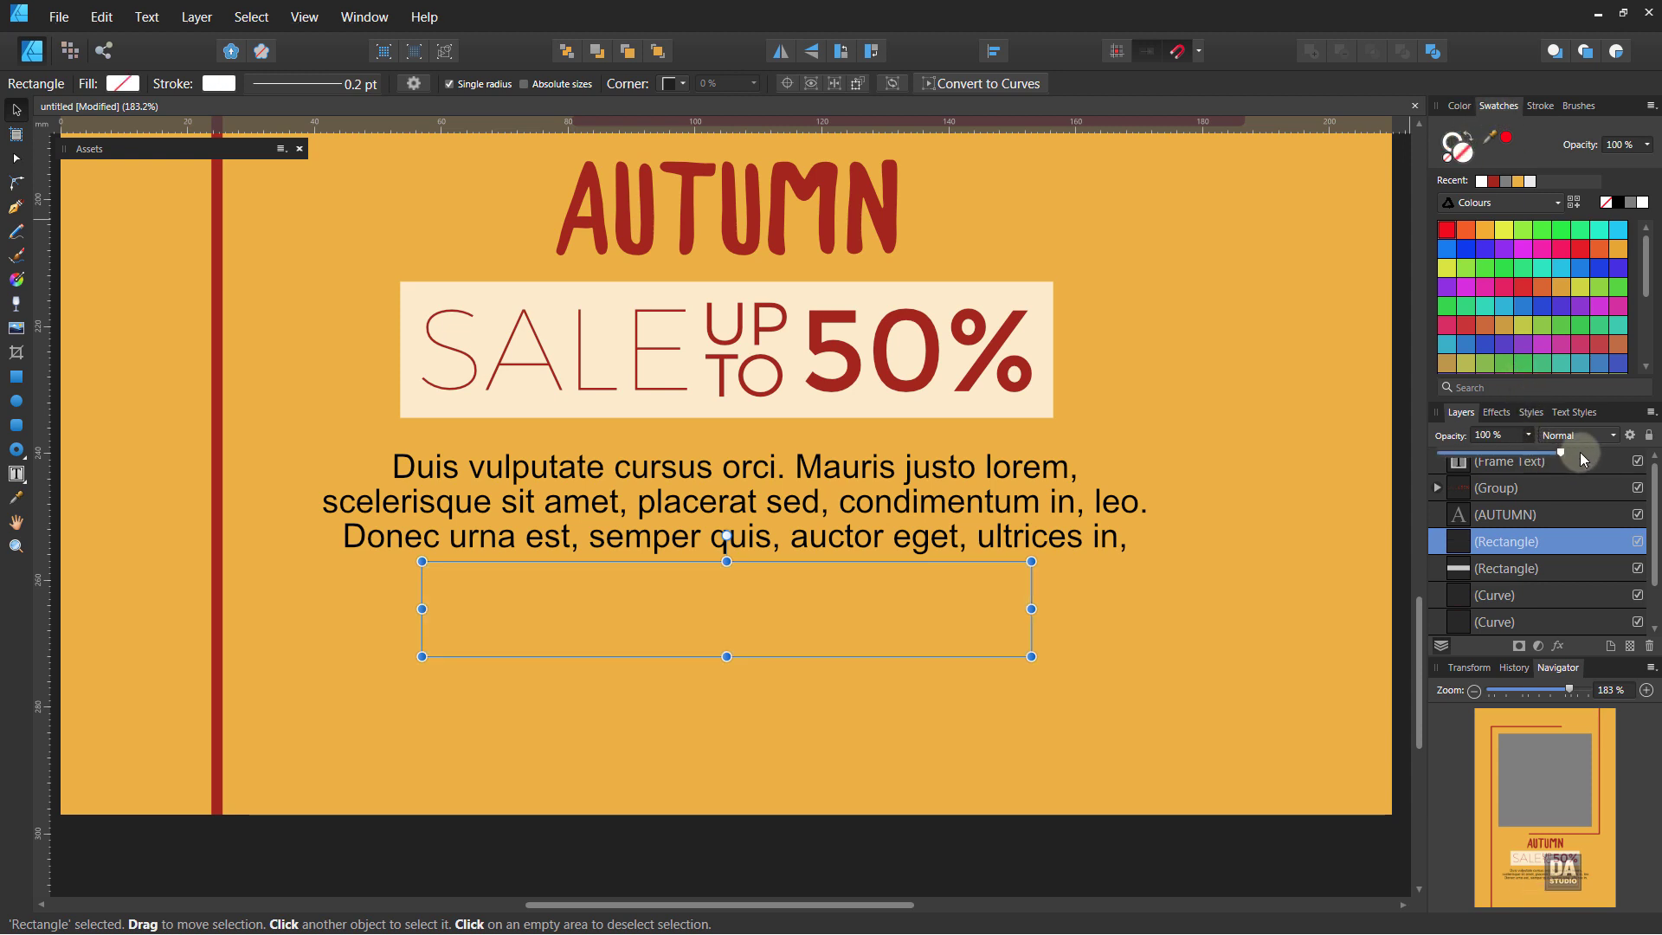
pyautogui.click(1542, 110)
pyautogui.scroll(1, 1630, 167)
pyautogui.scroll(1, 1631, 166)
pyautogui.scroll(1, 1631, 166)
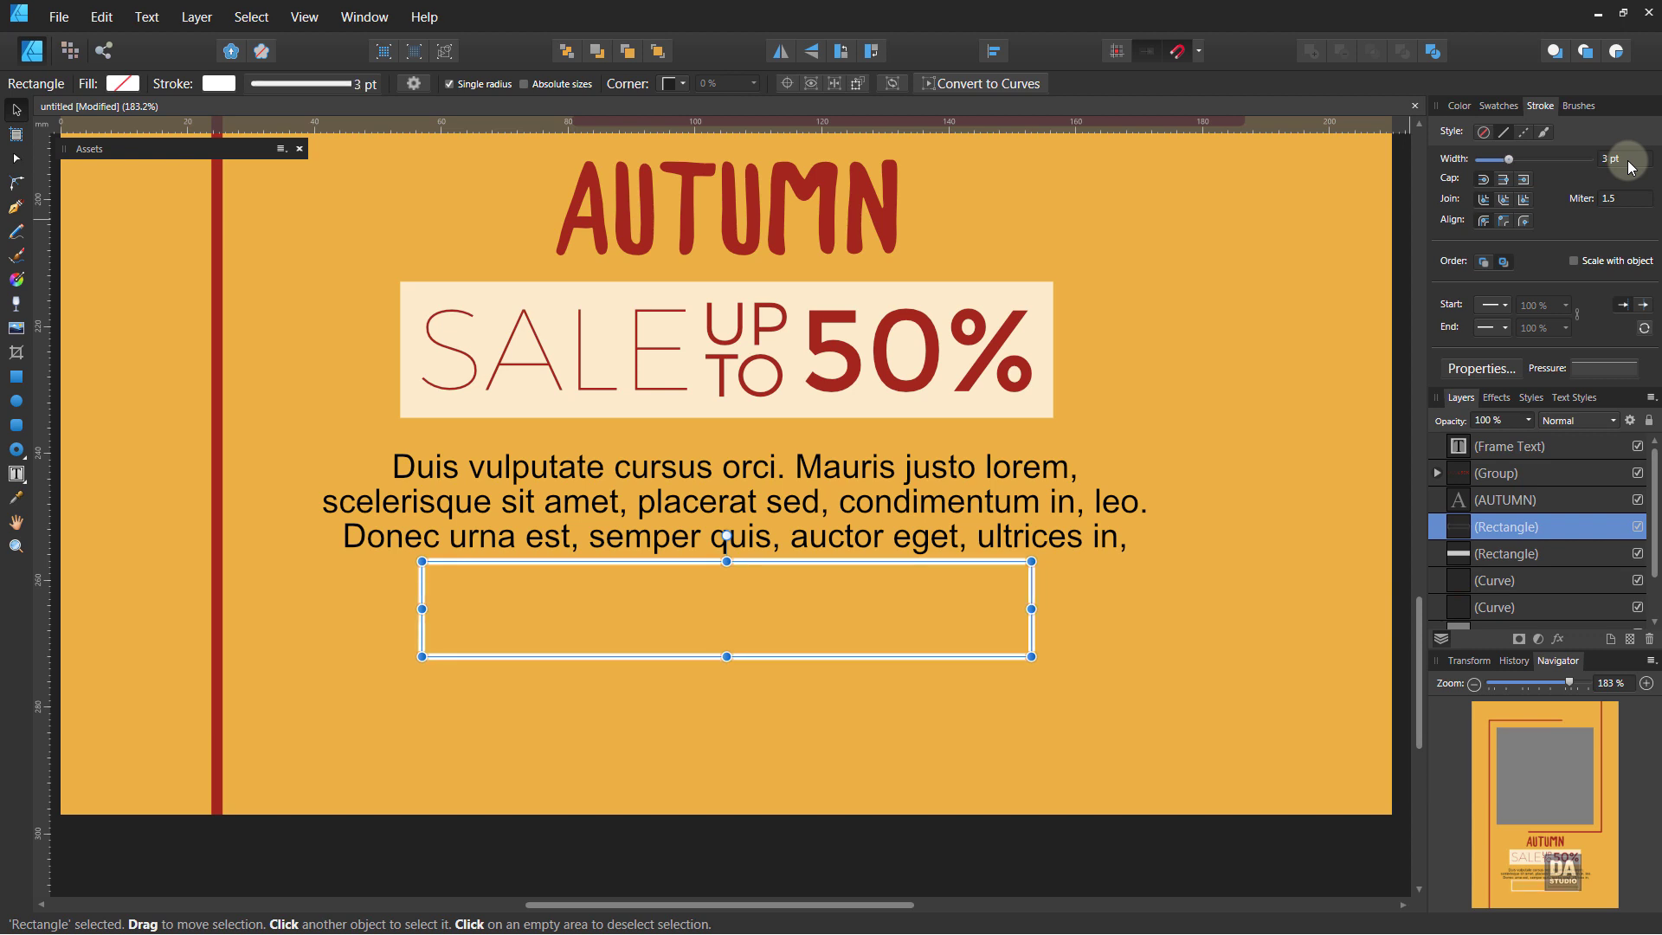
pyautogui.scroll(-1, 1631, 166)
pyautogui.scroll(1, 1630, 166)
pyautogui.click(1283, 876)
pyautogui.moveTo(886, 719)
pyautogui.mouseDown()
pyautogui.moveTo(987, 731)
pyautogui.moveTo(965, 724)
pyautogui.mouseUp()
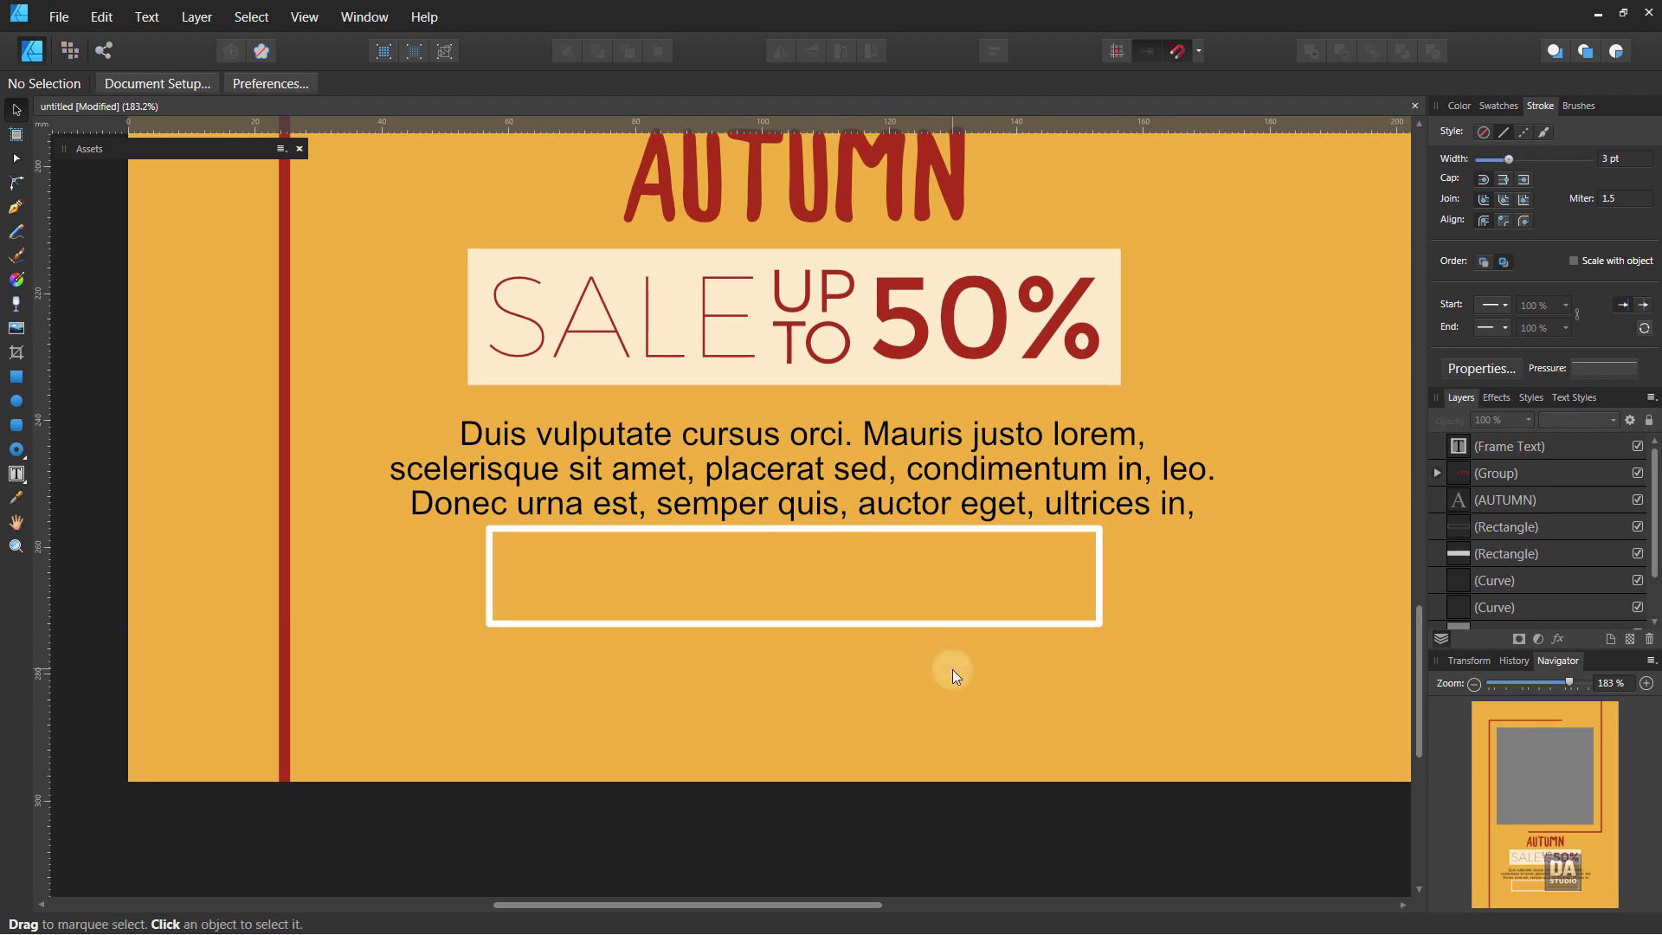
# Add an artistic text line reading 'USE CODE' inside the outlined box.
pyautogui.press('t')
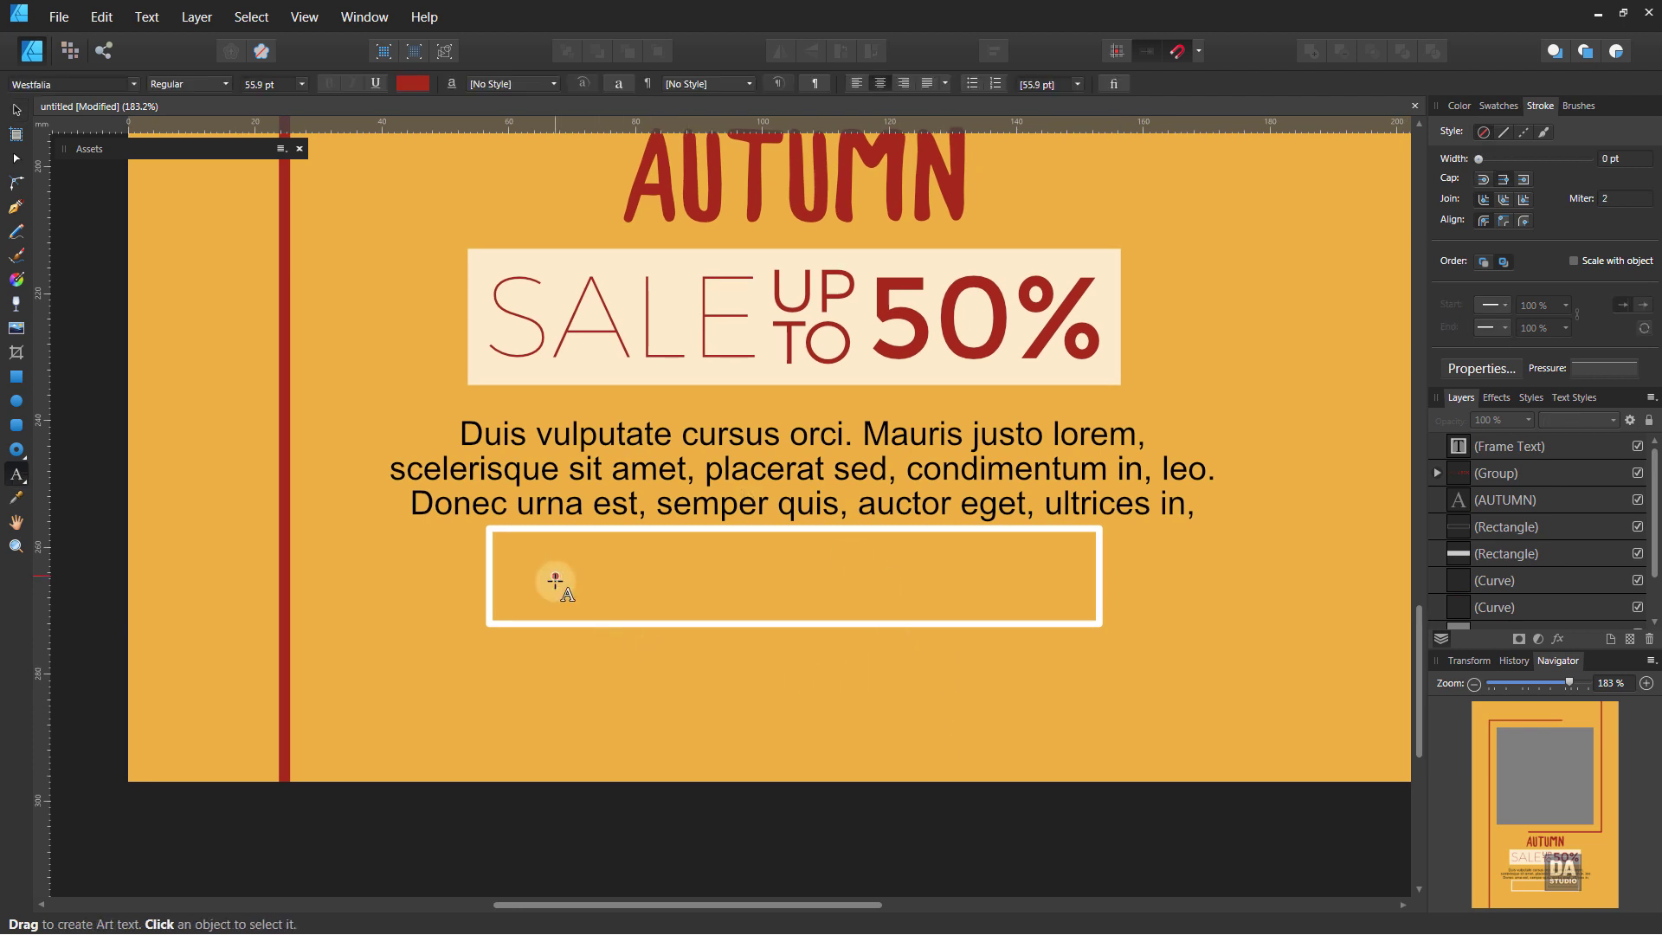
pyautogui.click(554, 588)
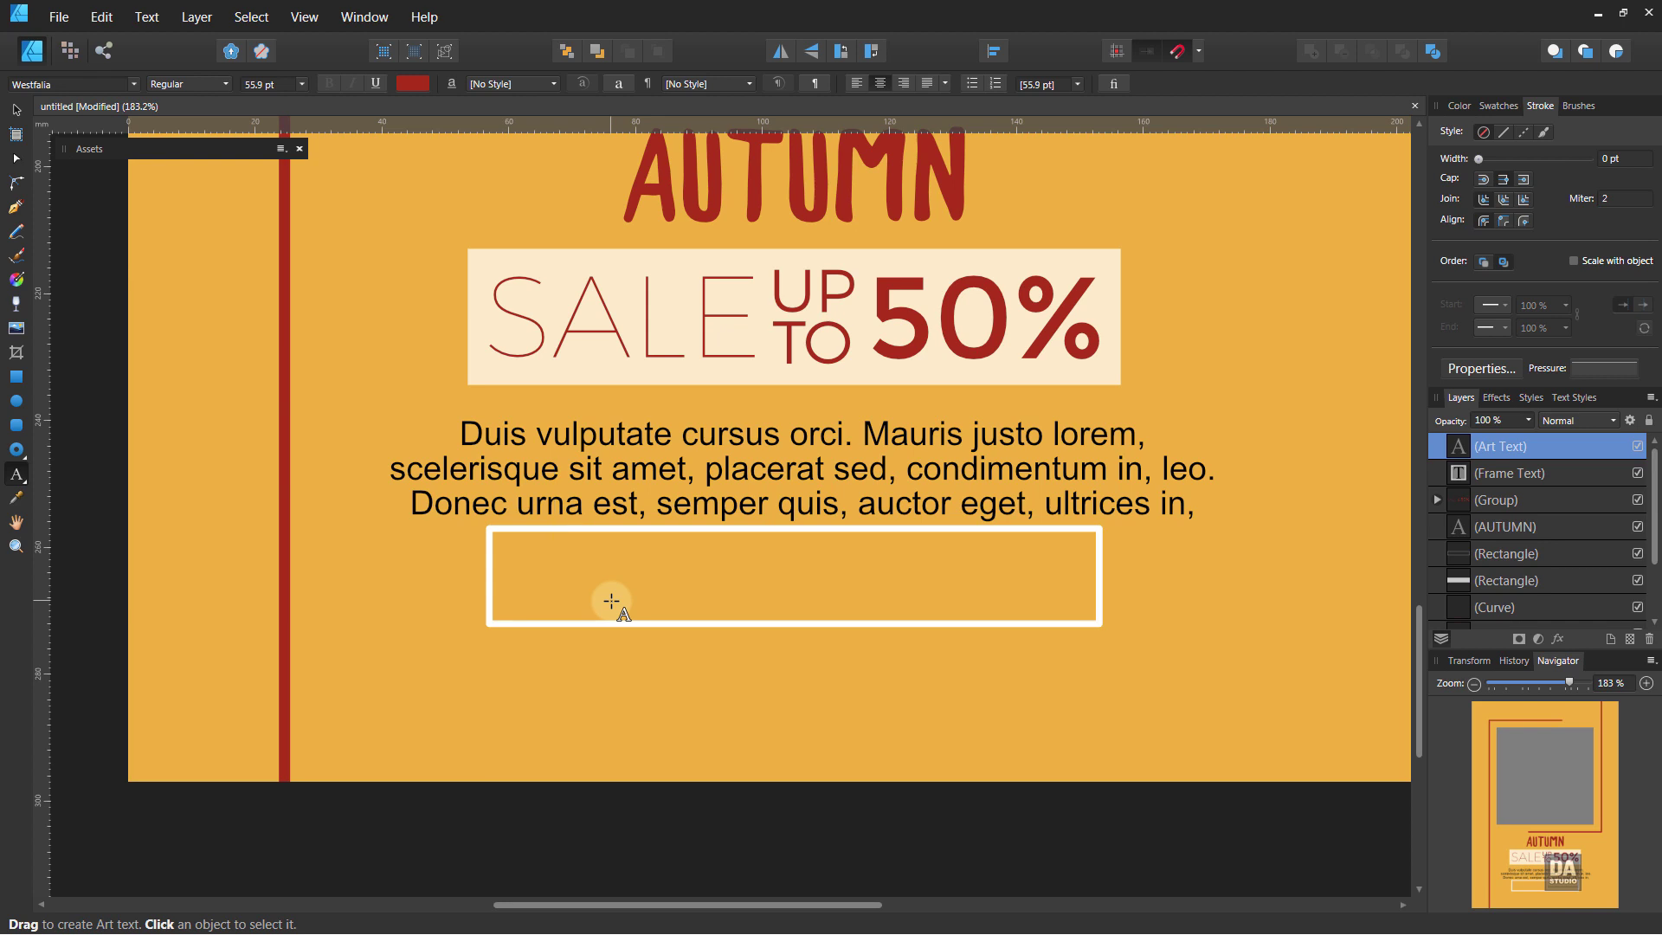
pyautogui.write('USE')
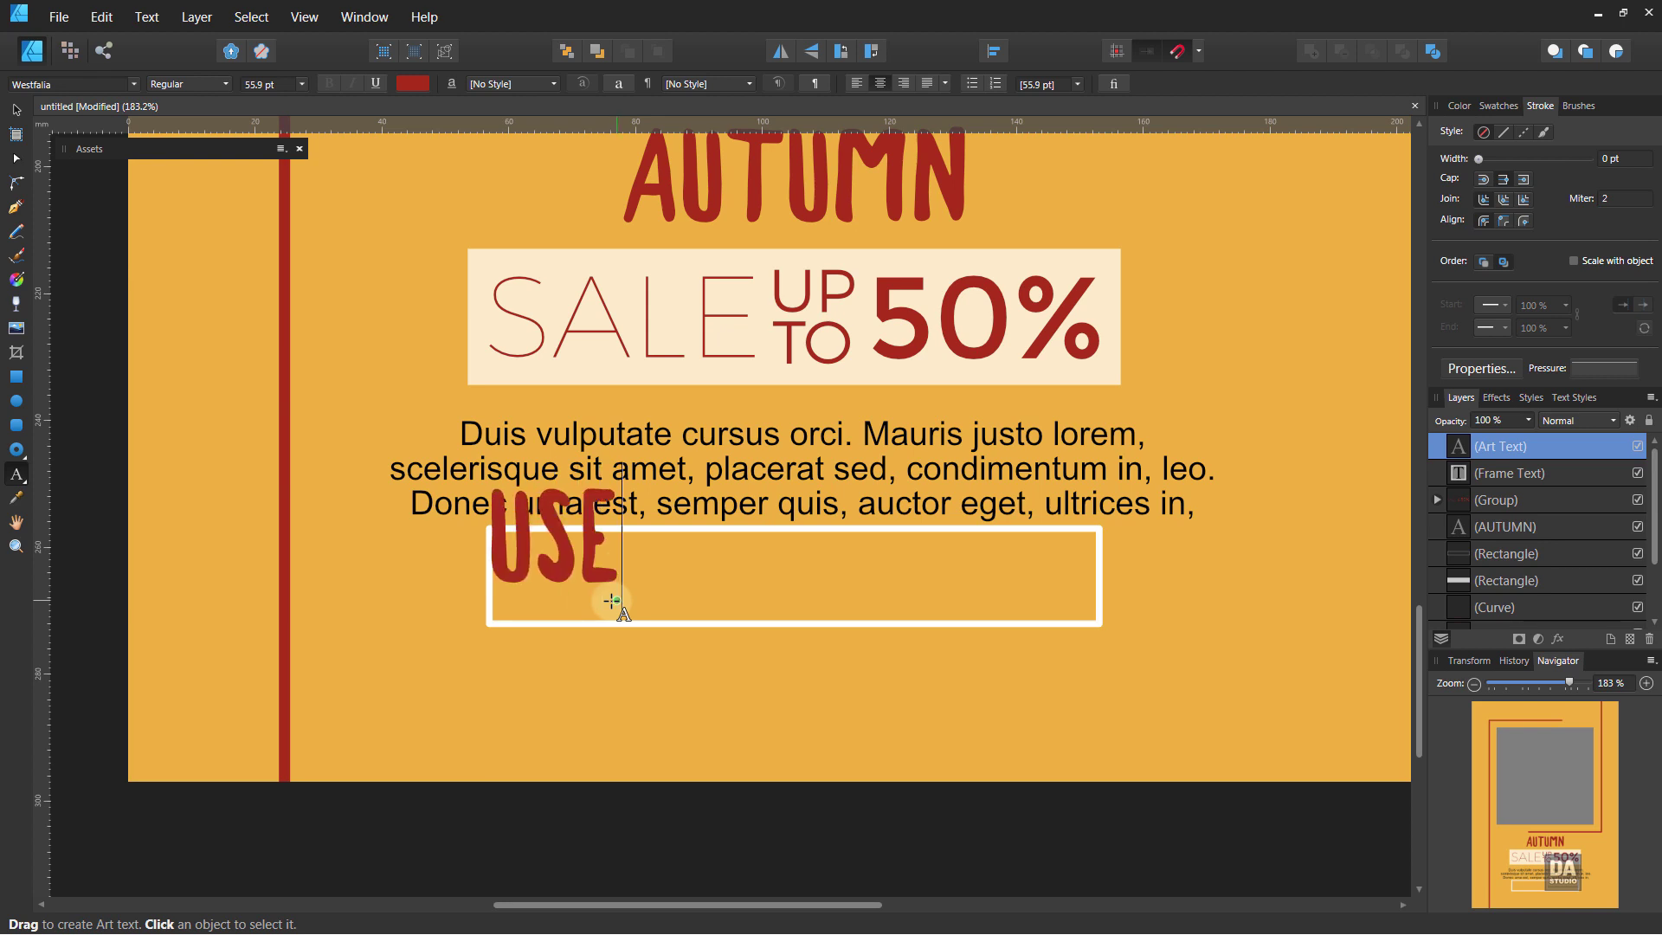
pyautogui.write(' COD')
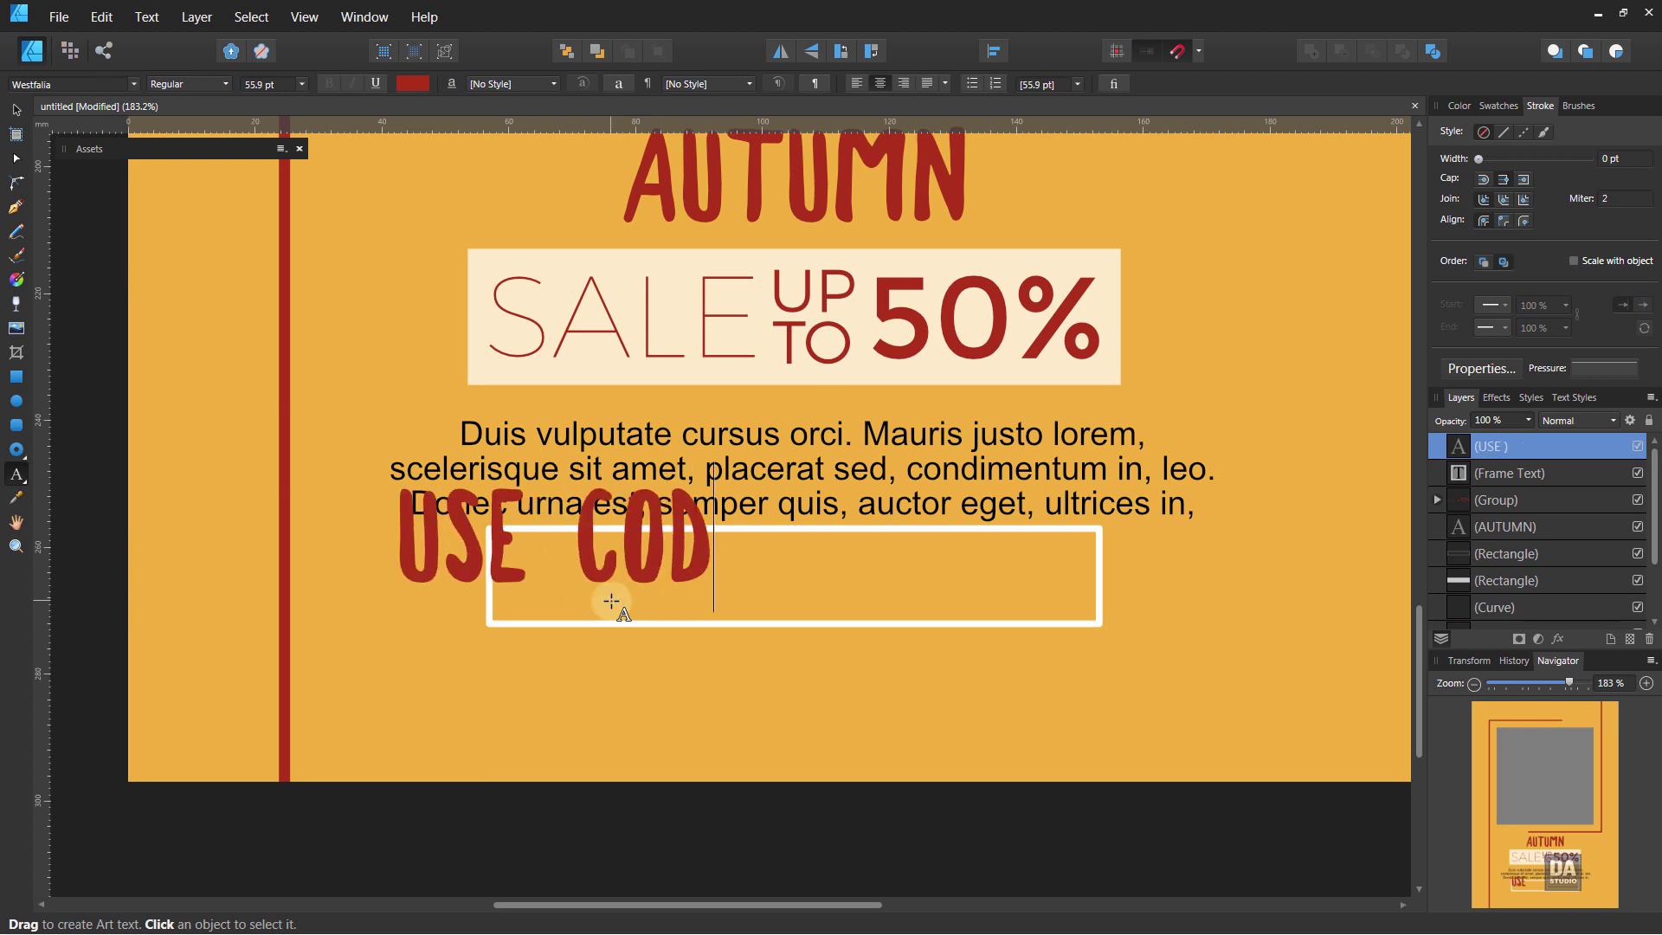
pyautogui.write('E')
pyautogui.press('Escape')
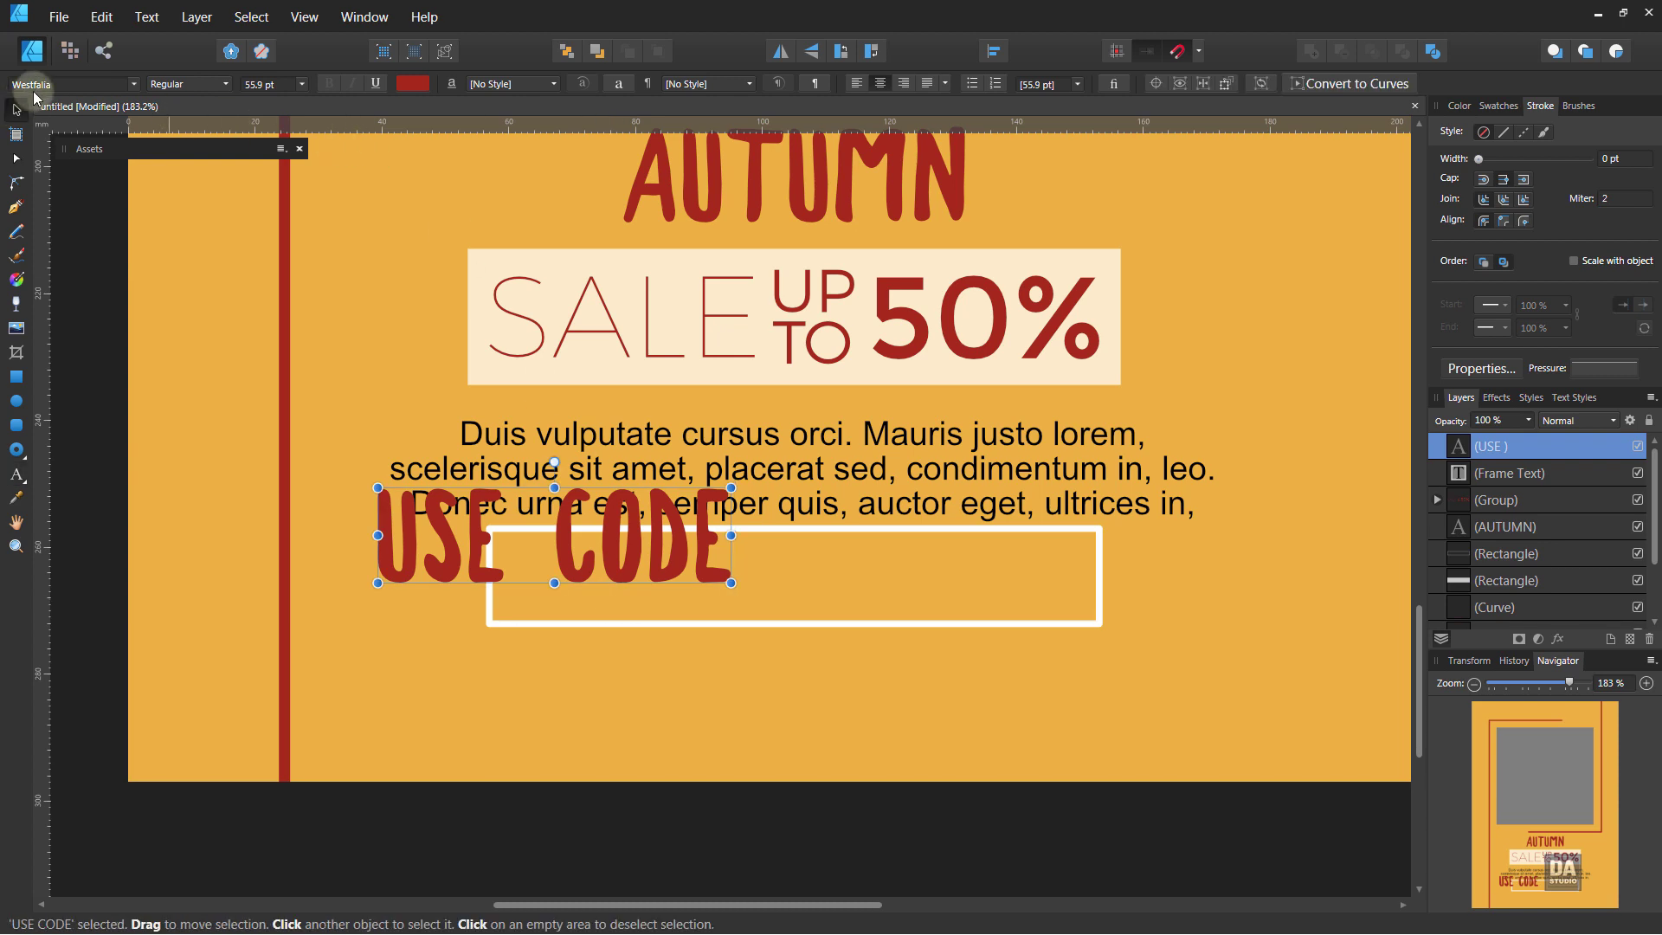
# Set the USE CODE text to Montserrat and scale it down to fit the box.
pyautogui.click(34, 87)
pyautogui.write('mon')
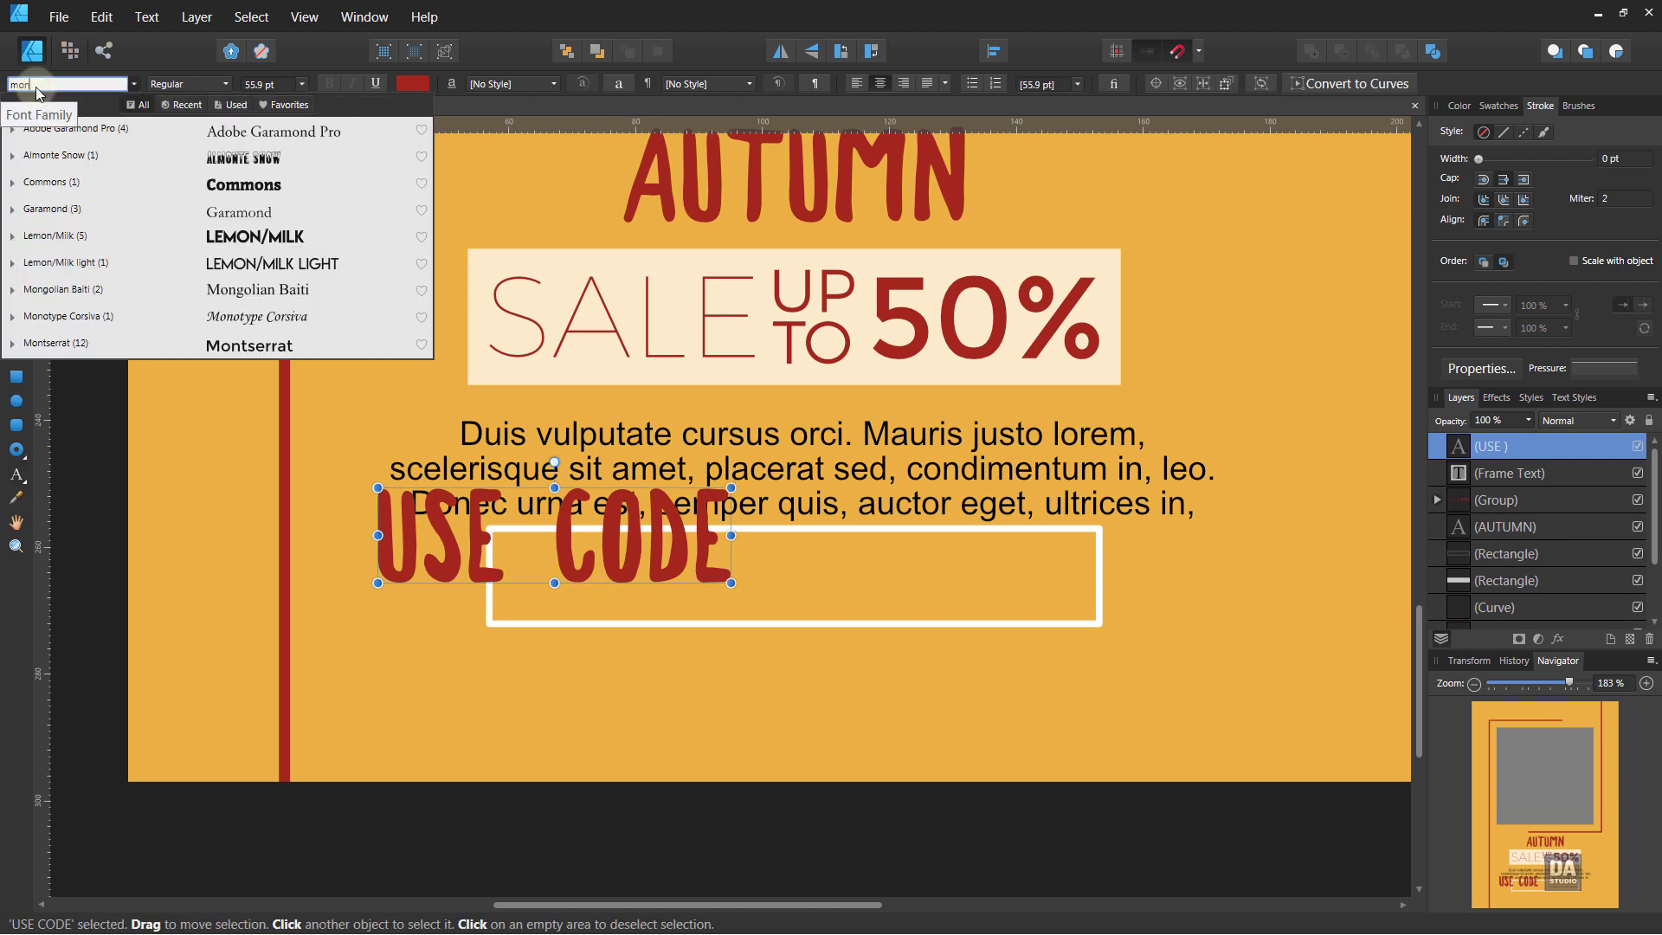
pyautogui.click(36, 339)
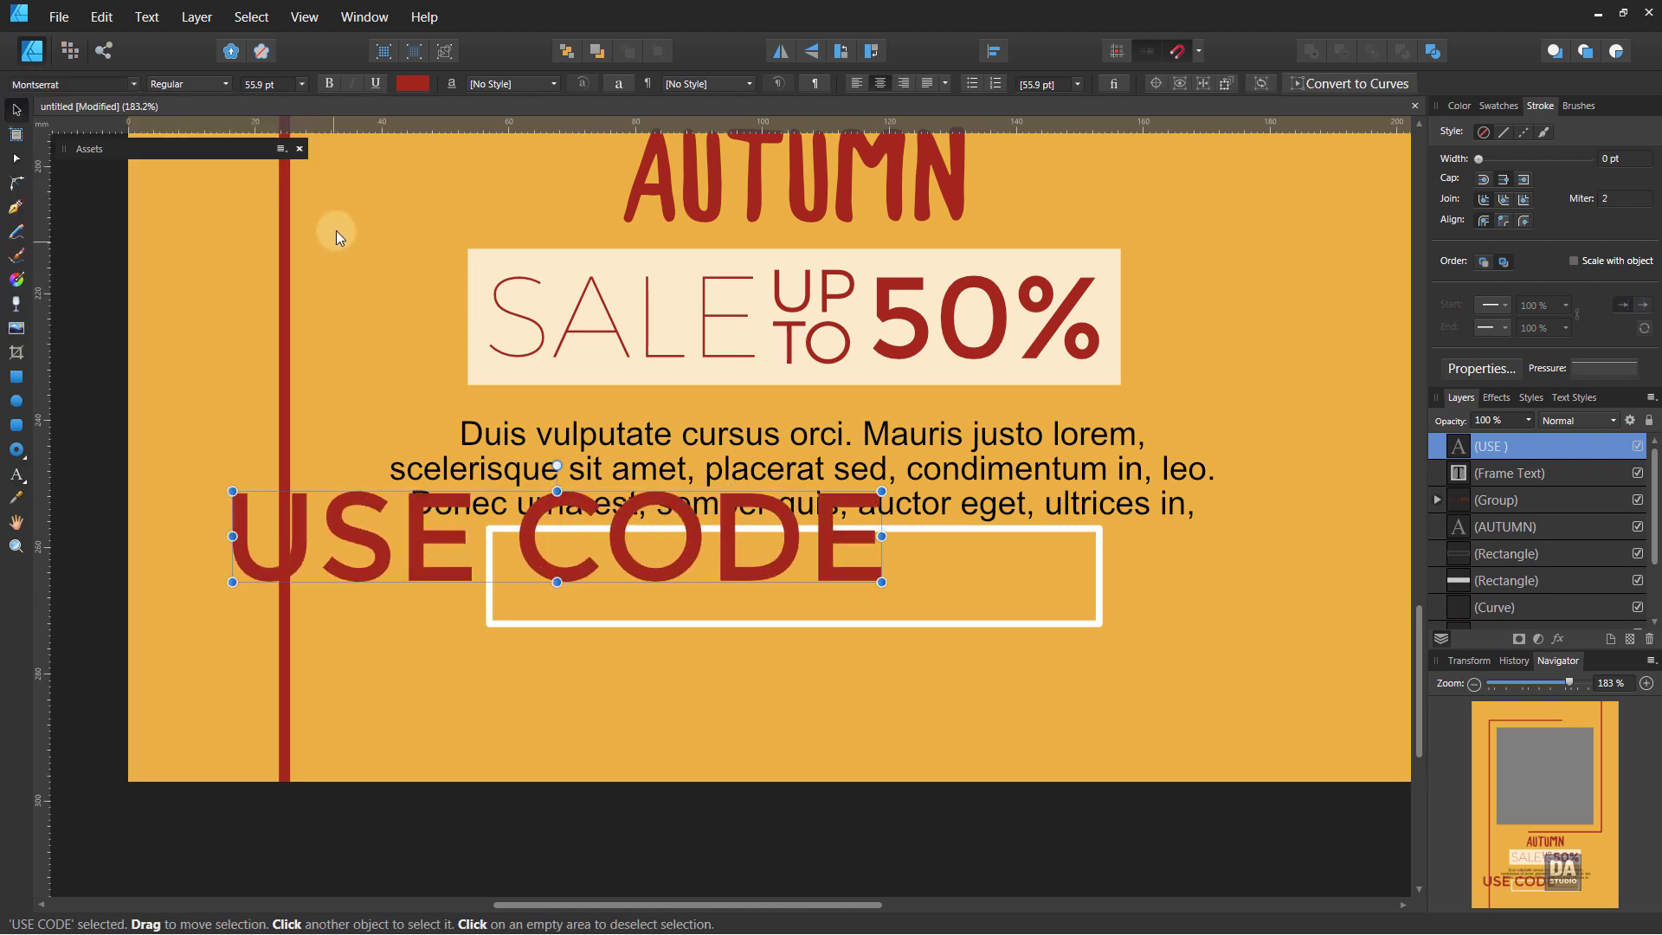
pyautogui.moveTo(882, 582)
pyautogui.mouseDown()
pyautogui.moveTo(467, 524)
pyautogui.moveTo(822, 605)
pyautogui.moveTo(764, 589)
pyautogui.moveTo(844, 552)
pyautogui.moveTo(803, 560)
pyautogui.mouseUp()
# Append 'SALE50' to the code text, then shrink it to 21.3 pt and centre it in the box.
pyautogui.doubleClick(788, 576)
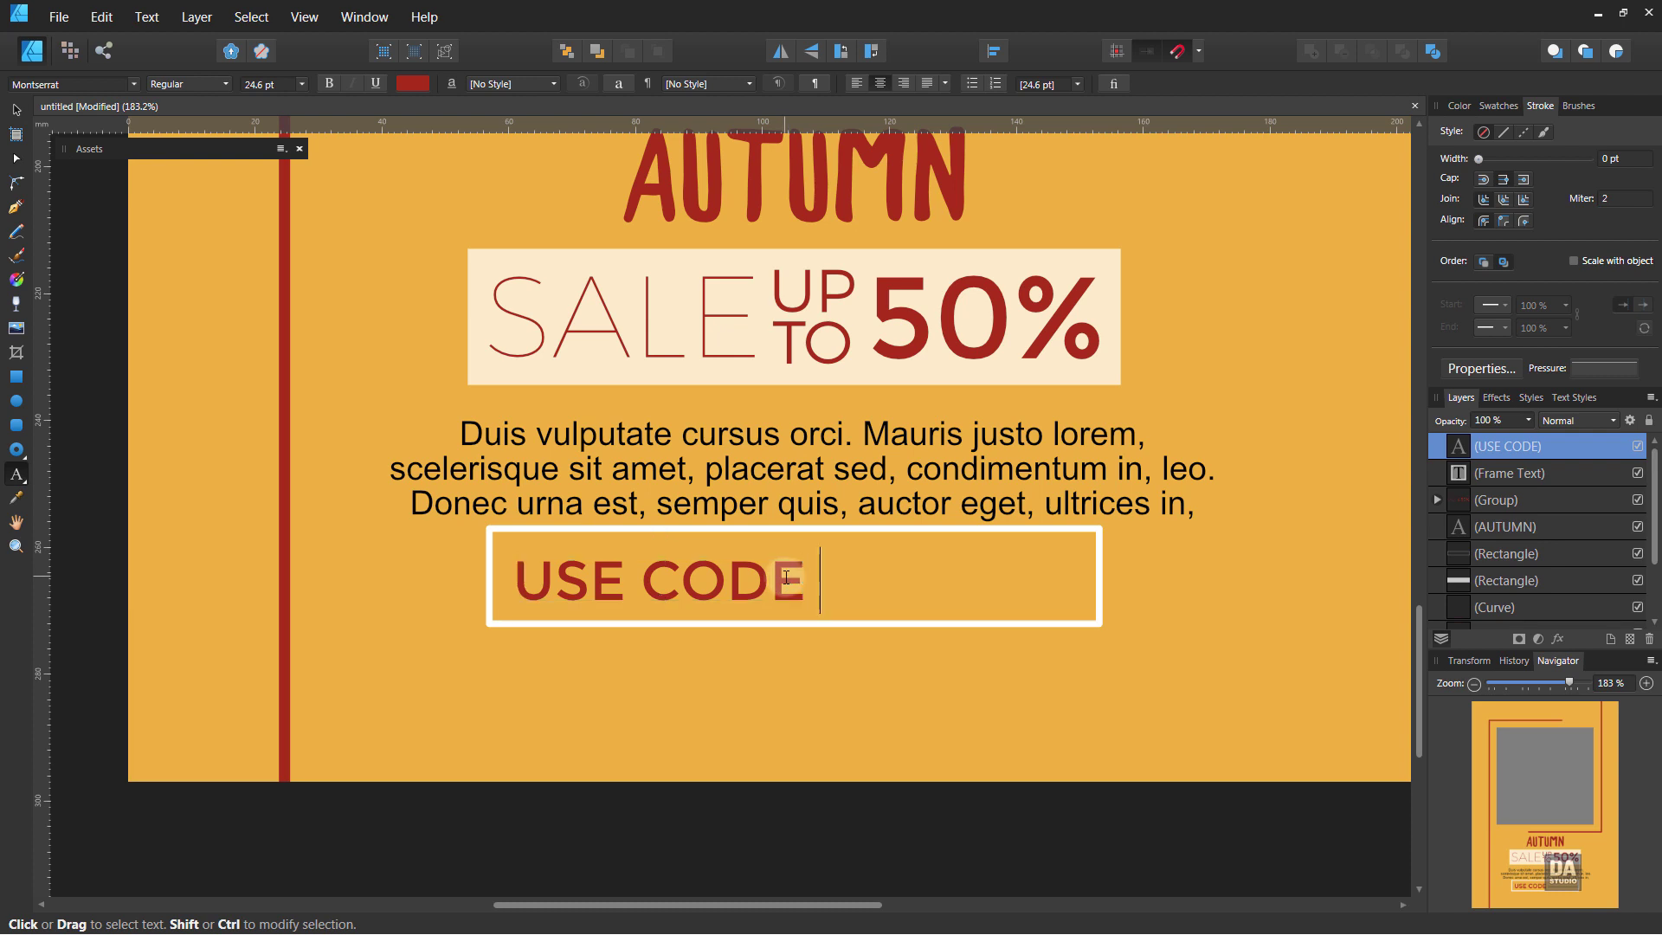
pyautogui.write('SAL')
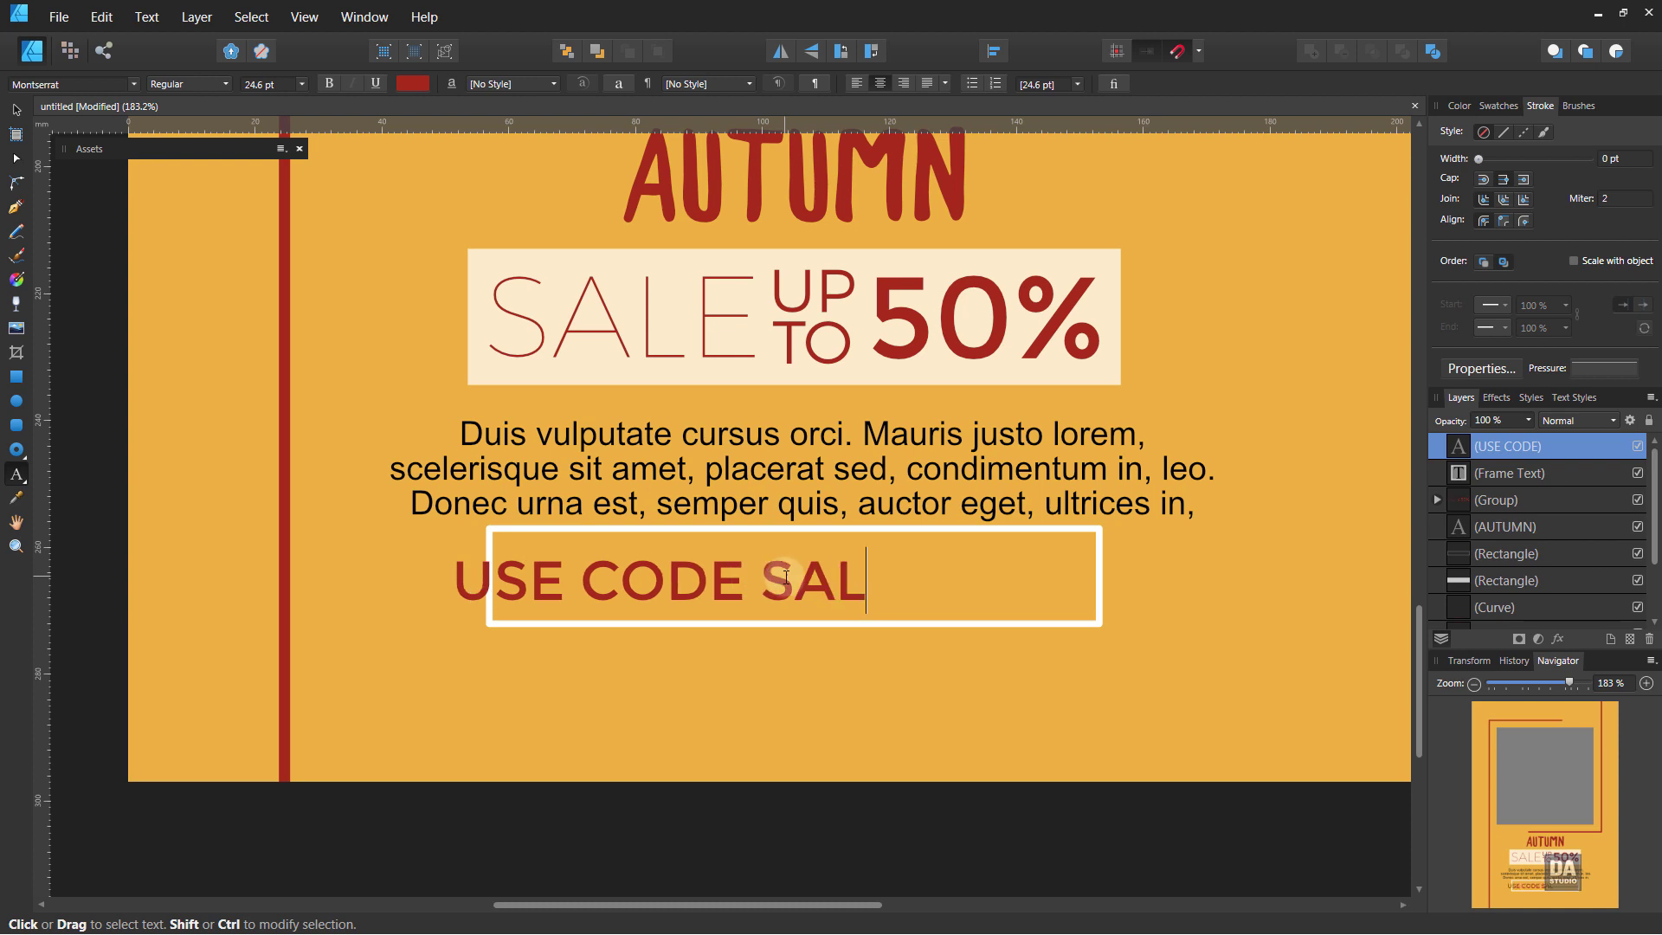
pyautogui.write('E')
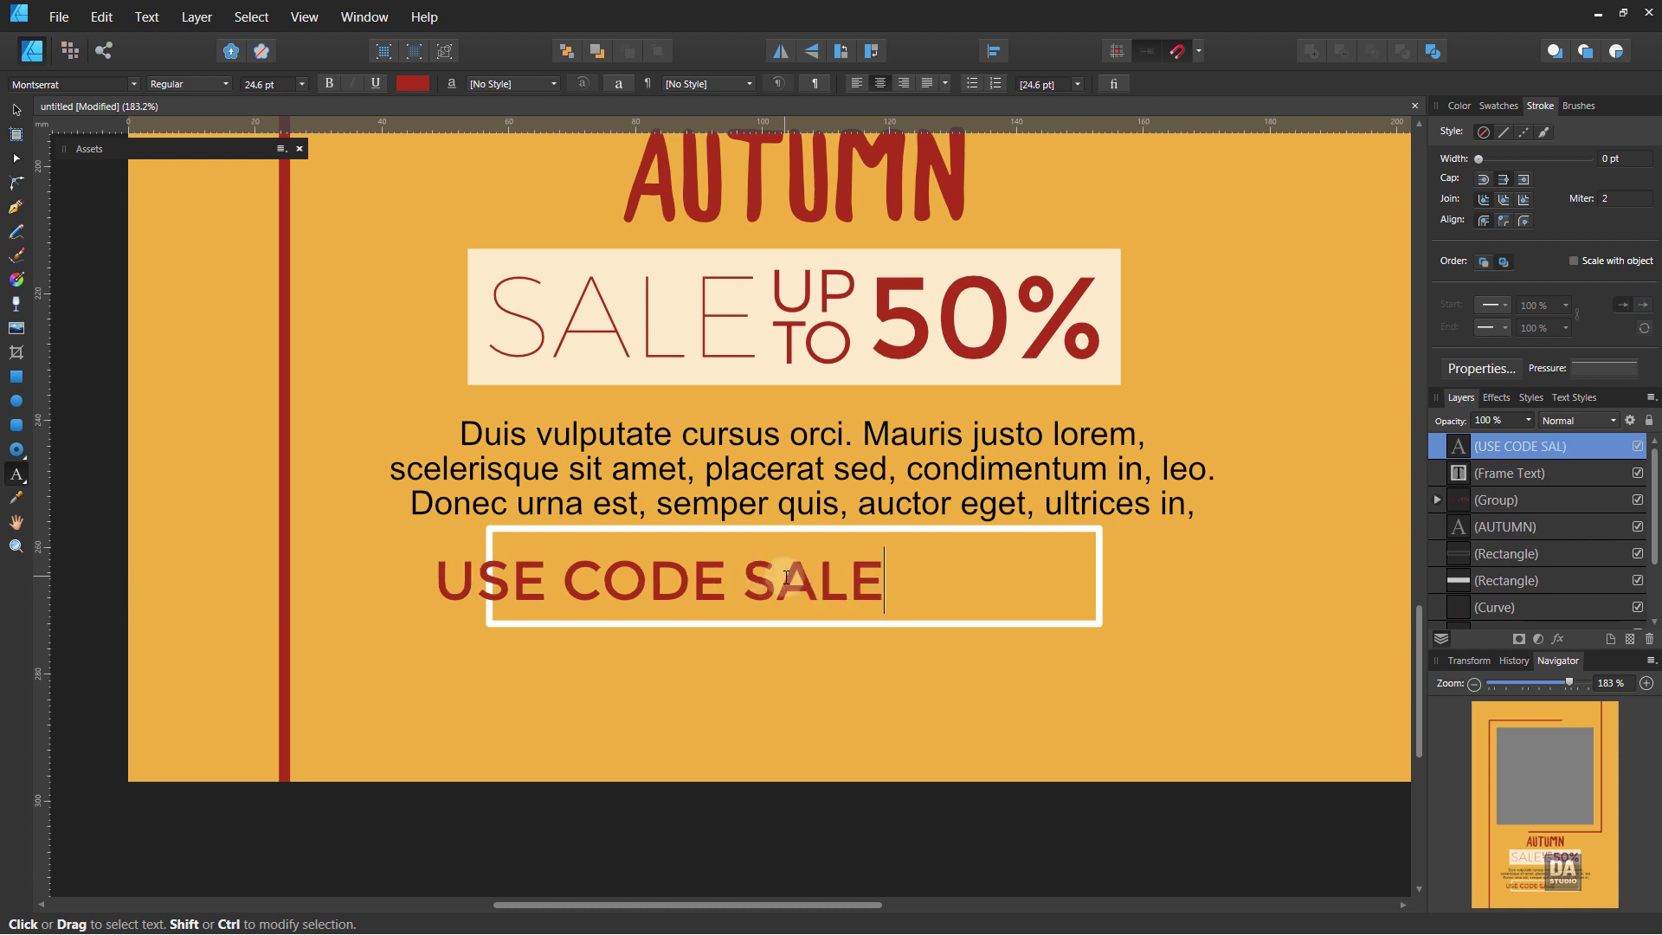
pyautogui.write('50')
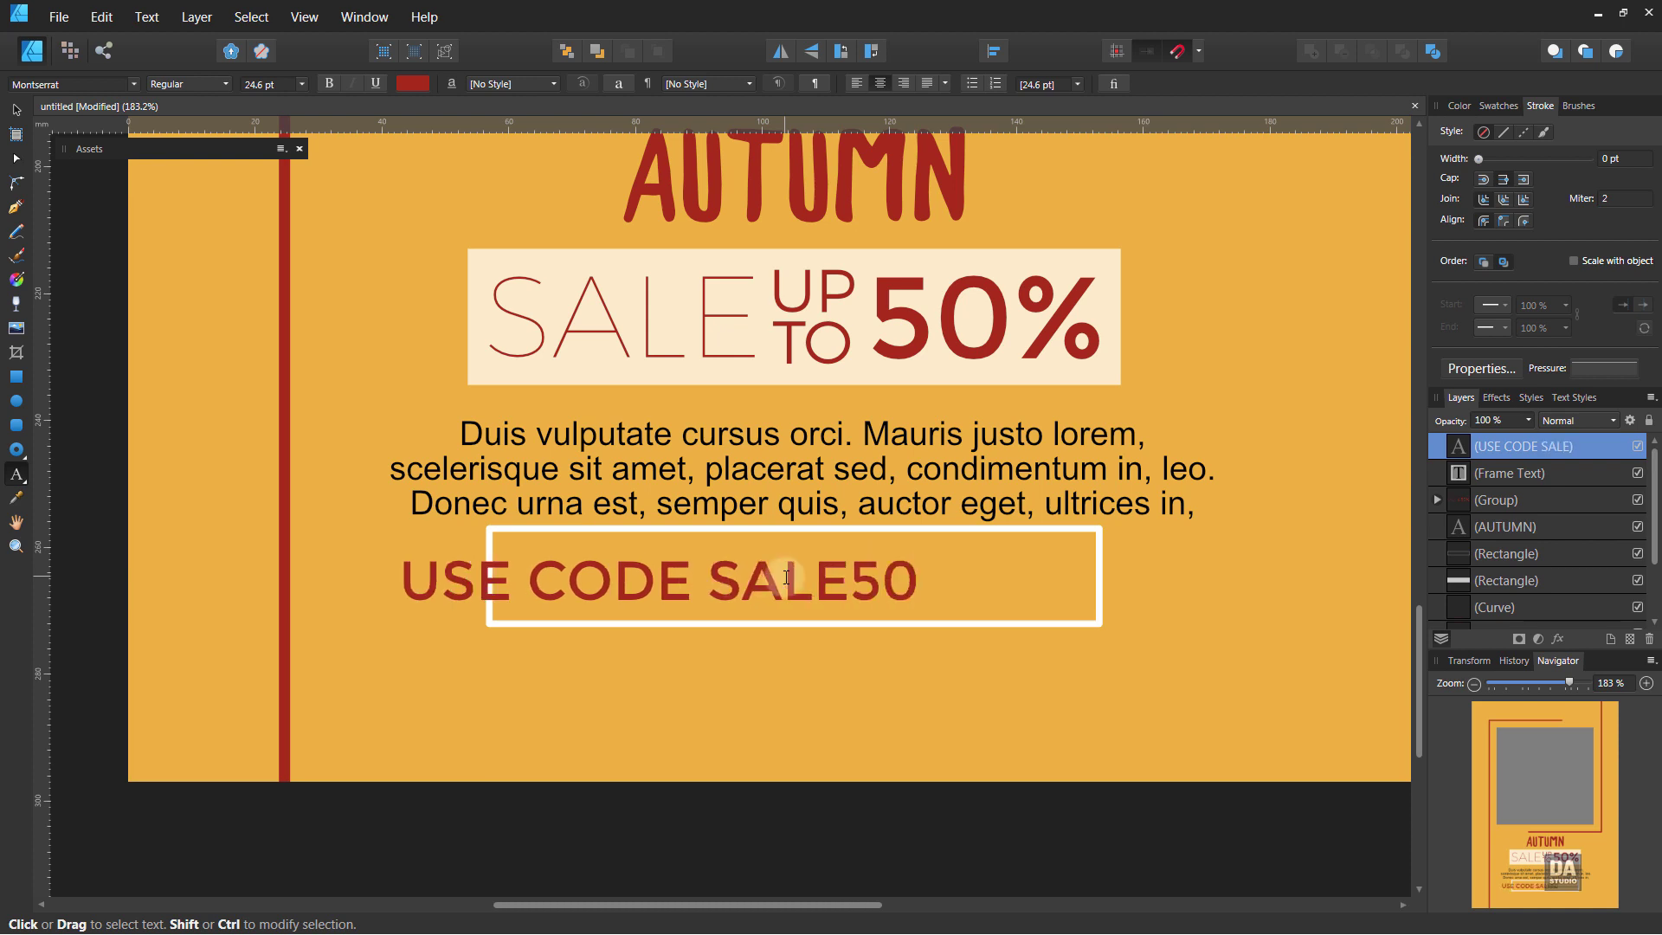
pyautogui.press('Escape')
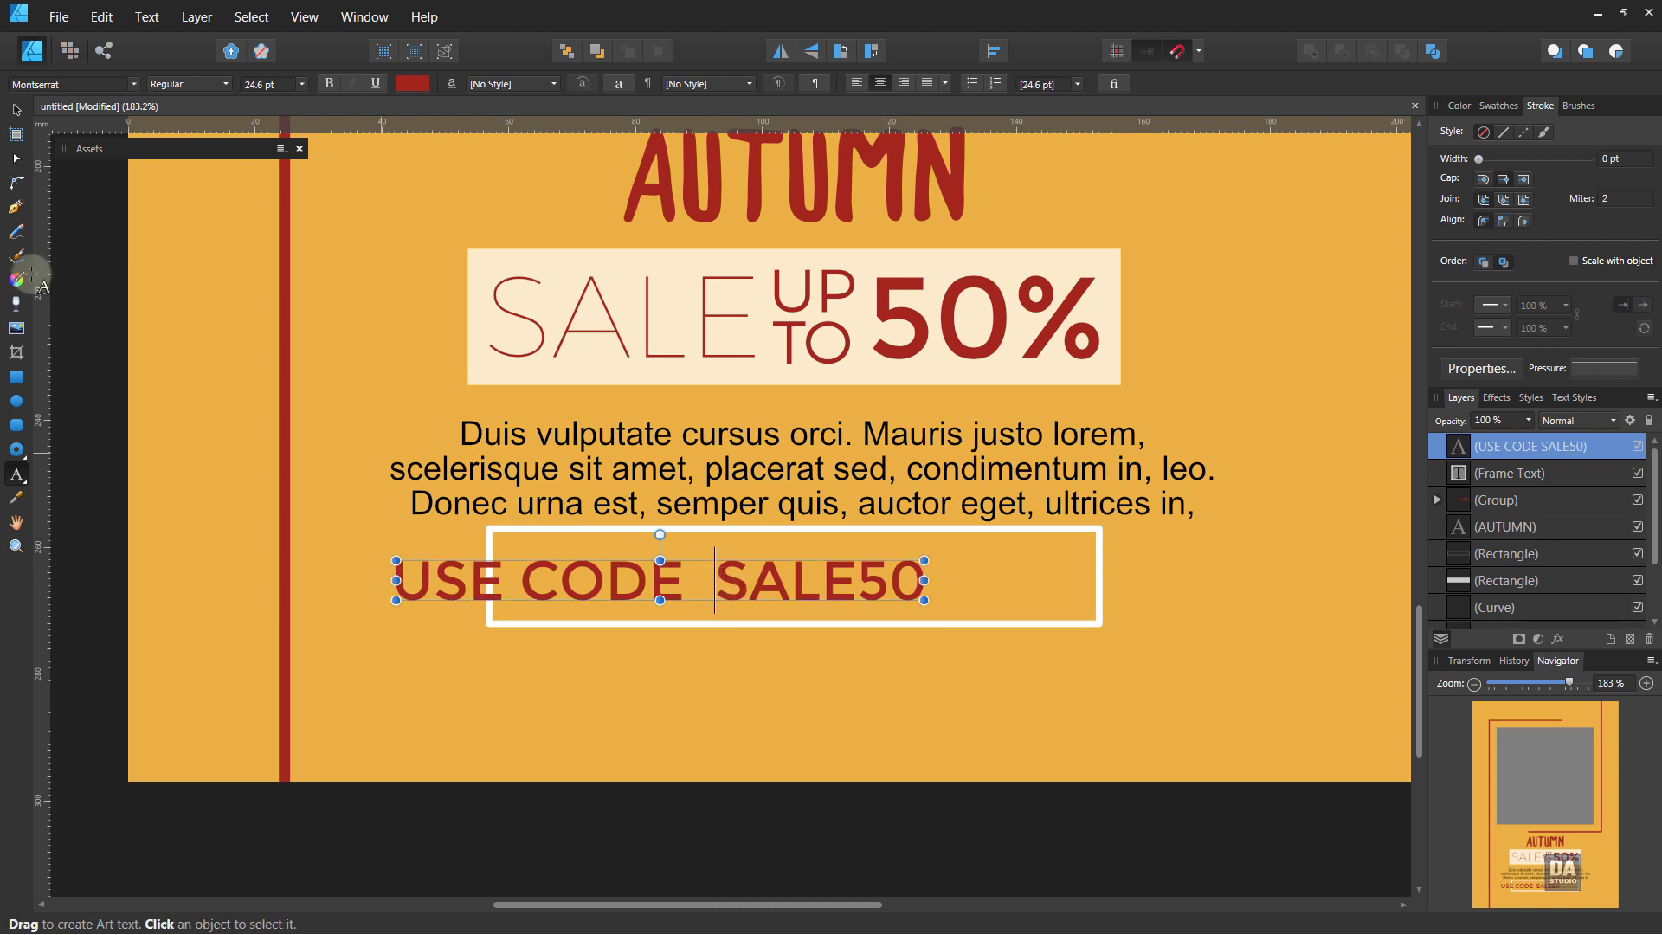
pyautogui.click(15, 110)
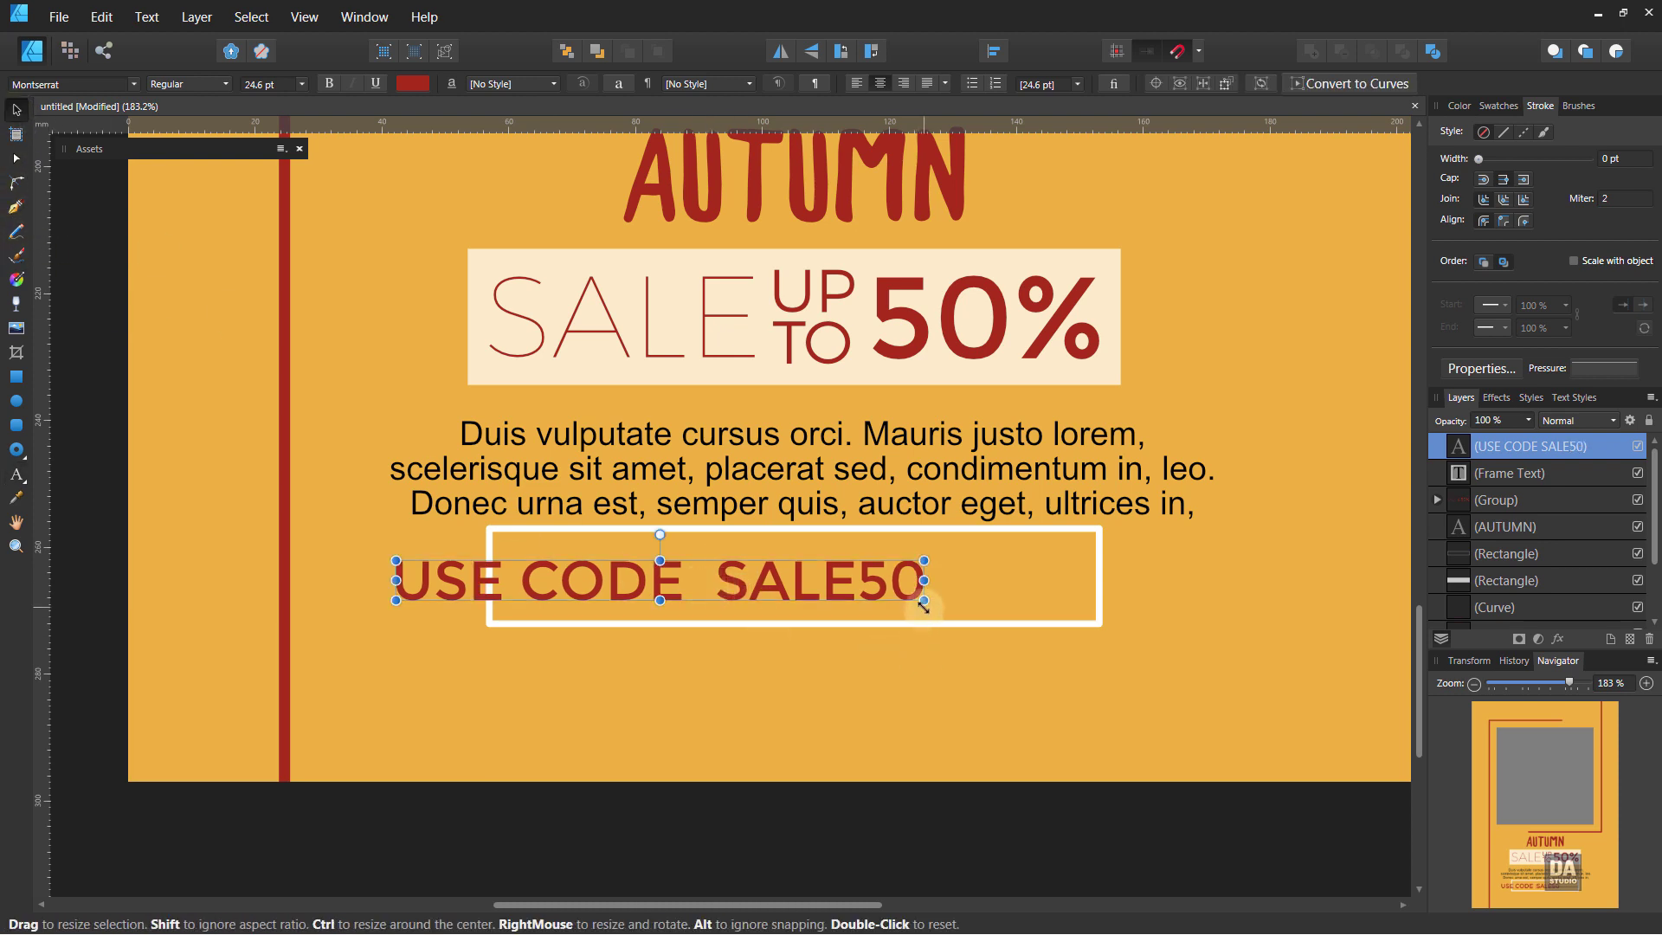
pyautogui.moveTo(924, 600)
pyautogui.mouseDown()
pyautogui.moveTo(855, 596)
pyautogui.moveTo(966, 585)
pyautogui.mouseUp()
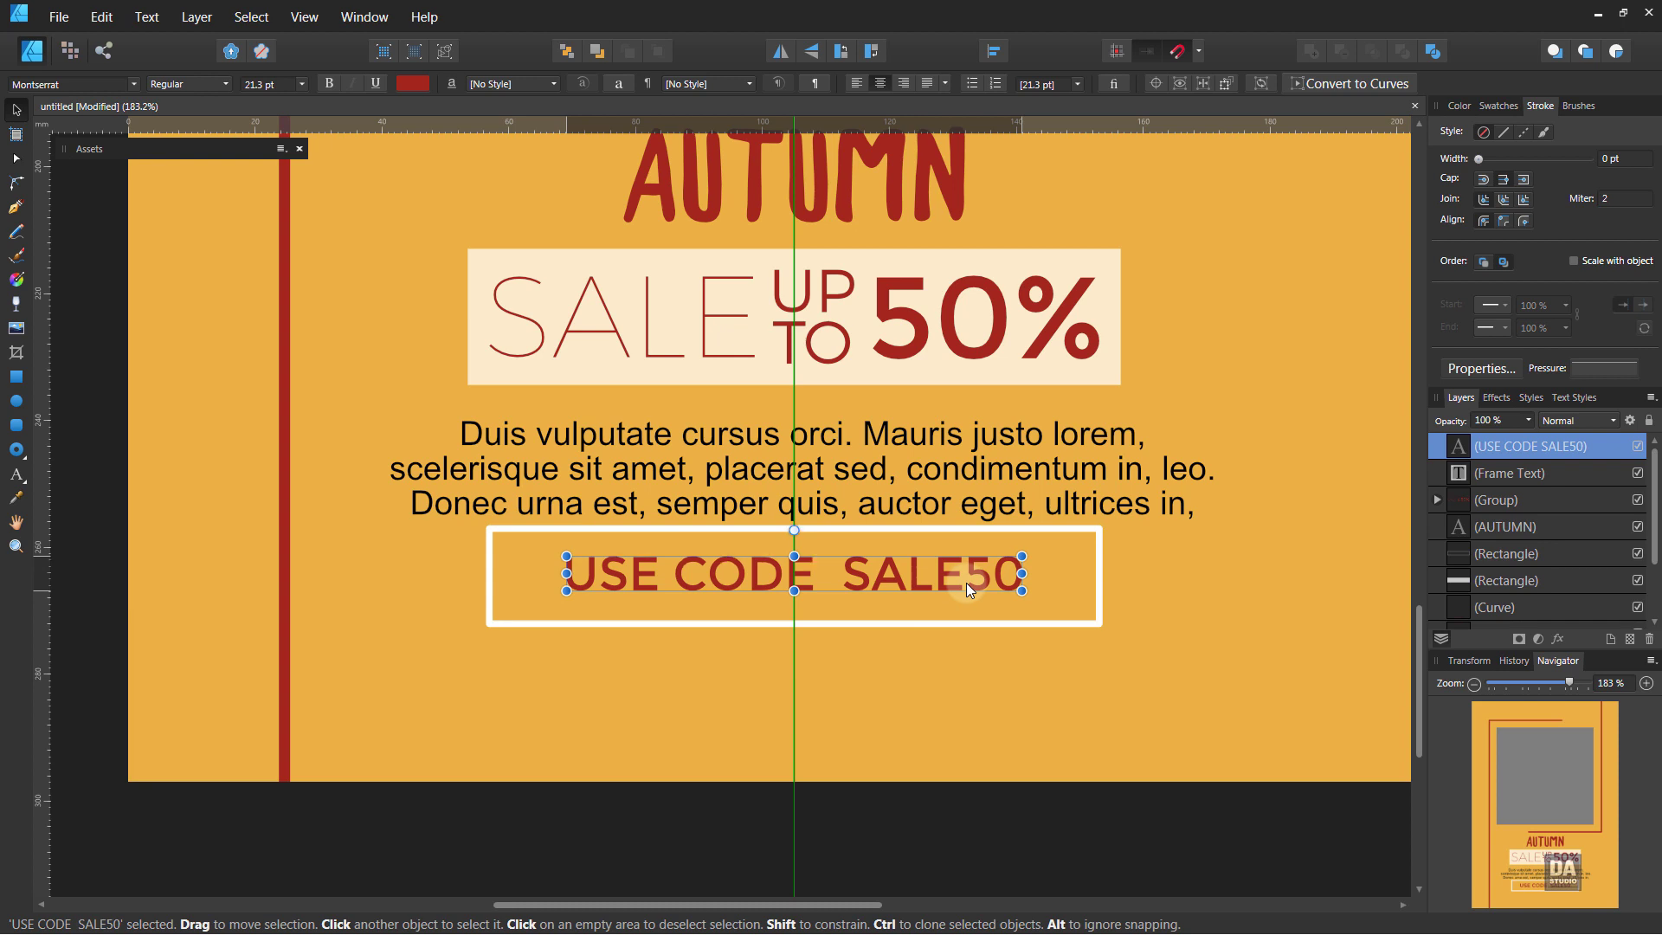
pyautogui.moveTo(966, 585); pyautogui.dragTo(933, 590)
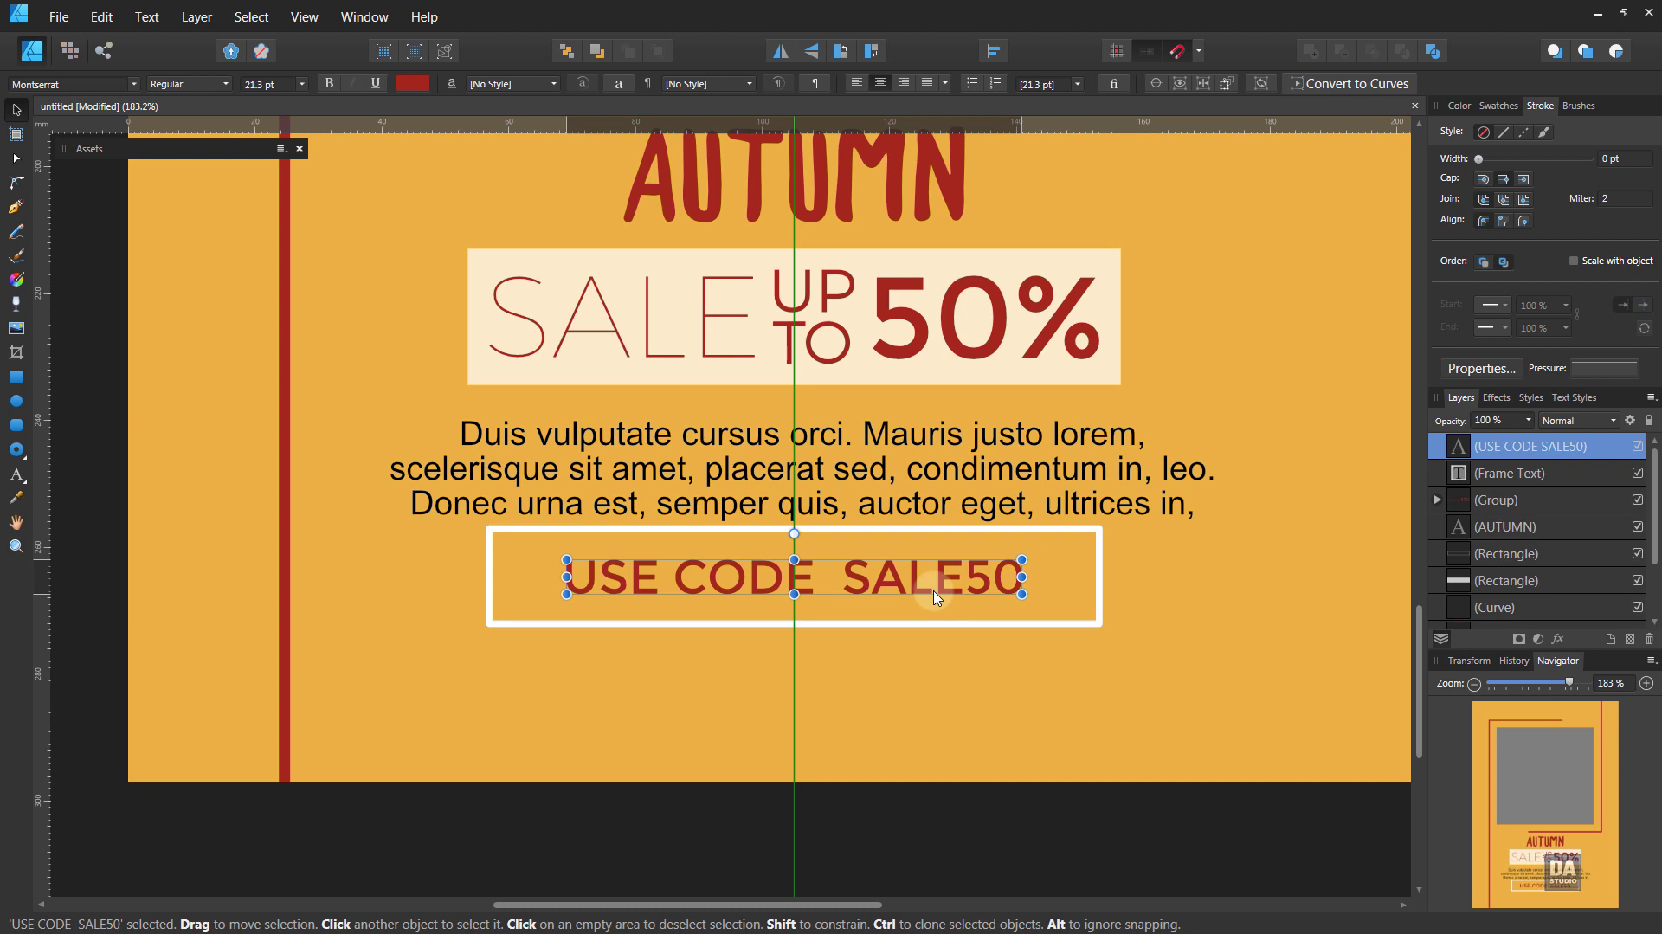
pyautogui.click(1063, 625)
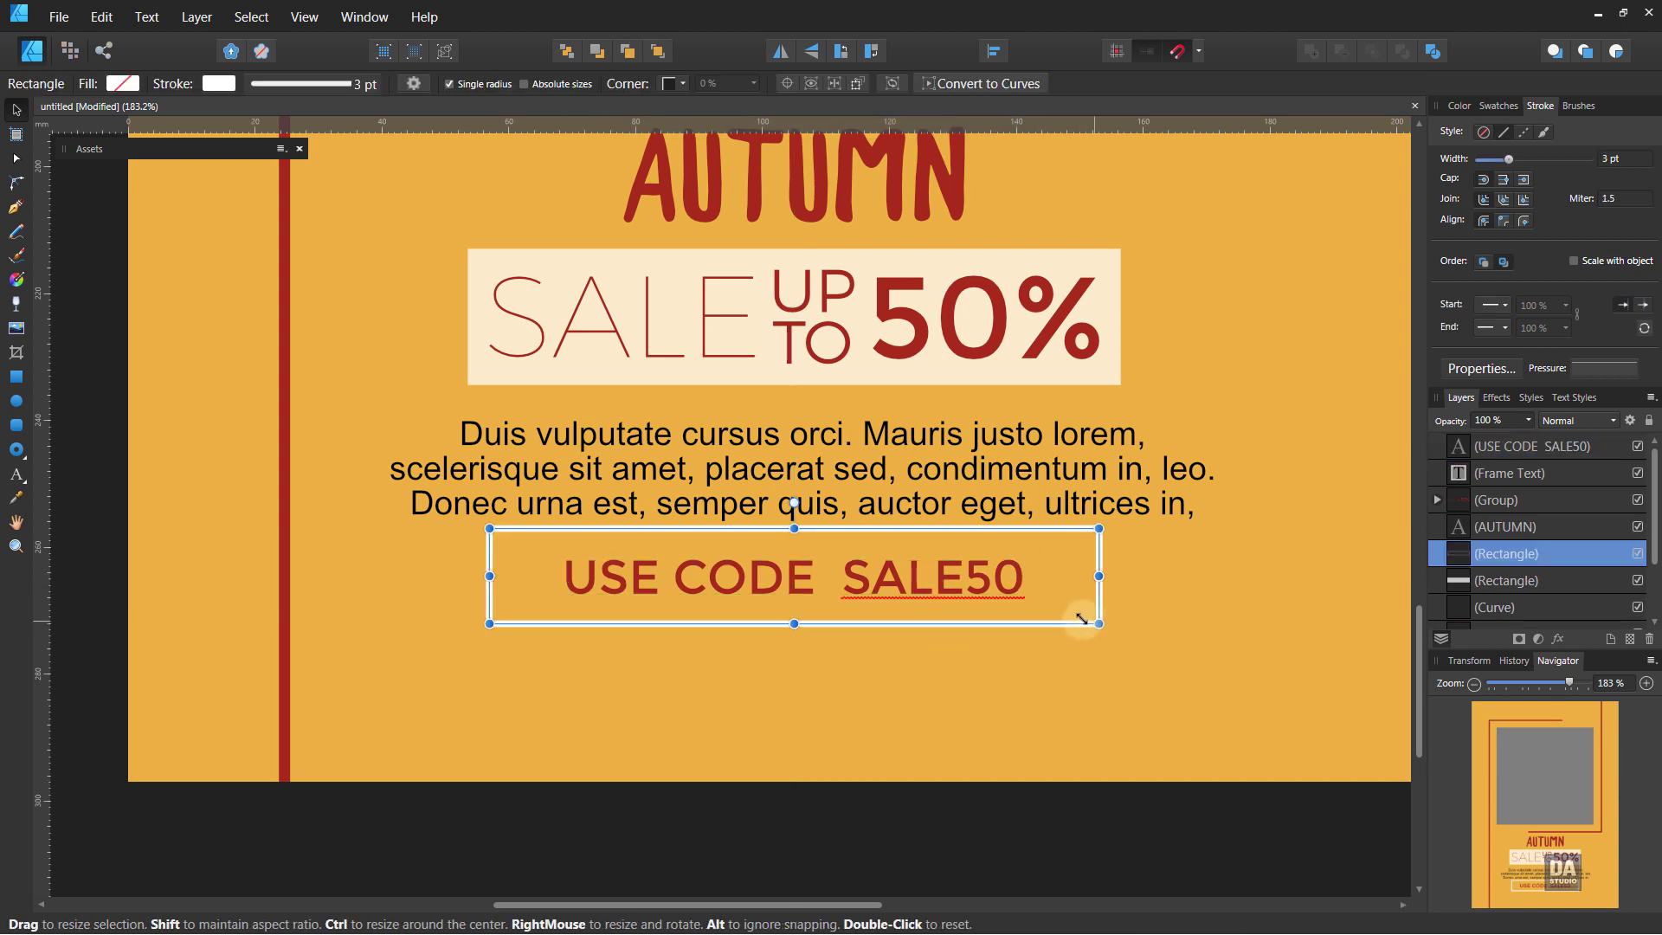
# Fit the white box around the code text with a 2 pt outline and move both up.
pyautogui.moveTo(1081, 618); pyautogui.dragTo(1035, 608)
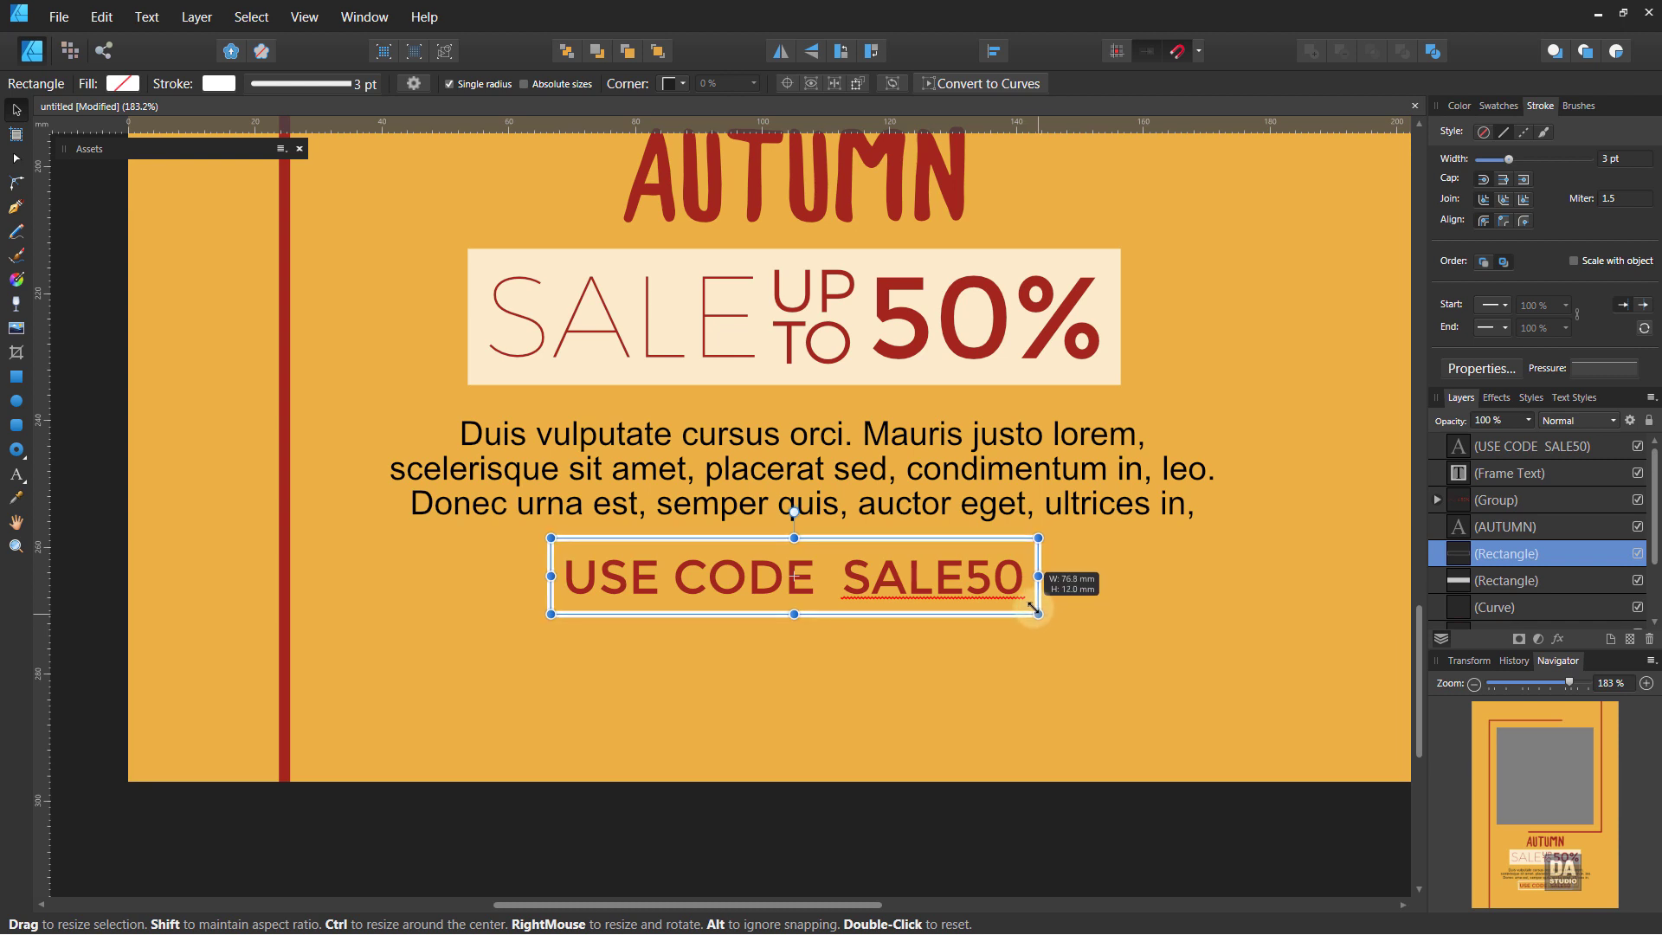
pyautogui.moveTo(794, 615); pyautogui.dragTo(794, 611)
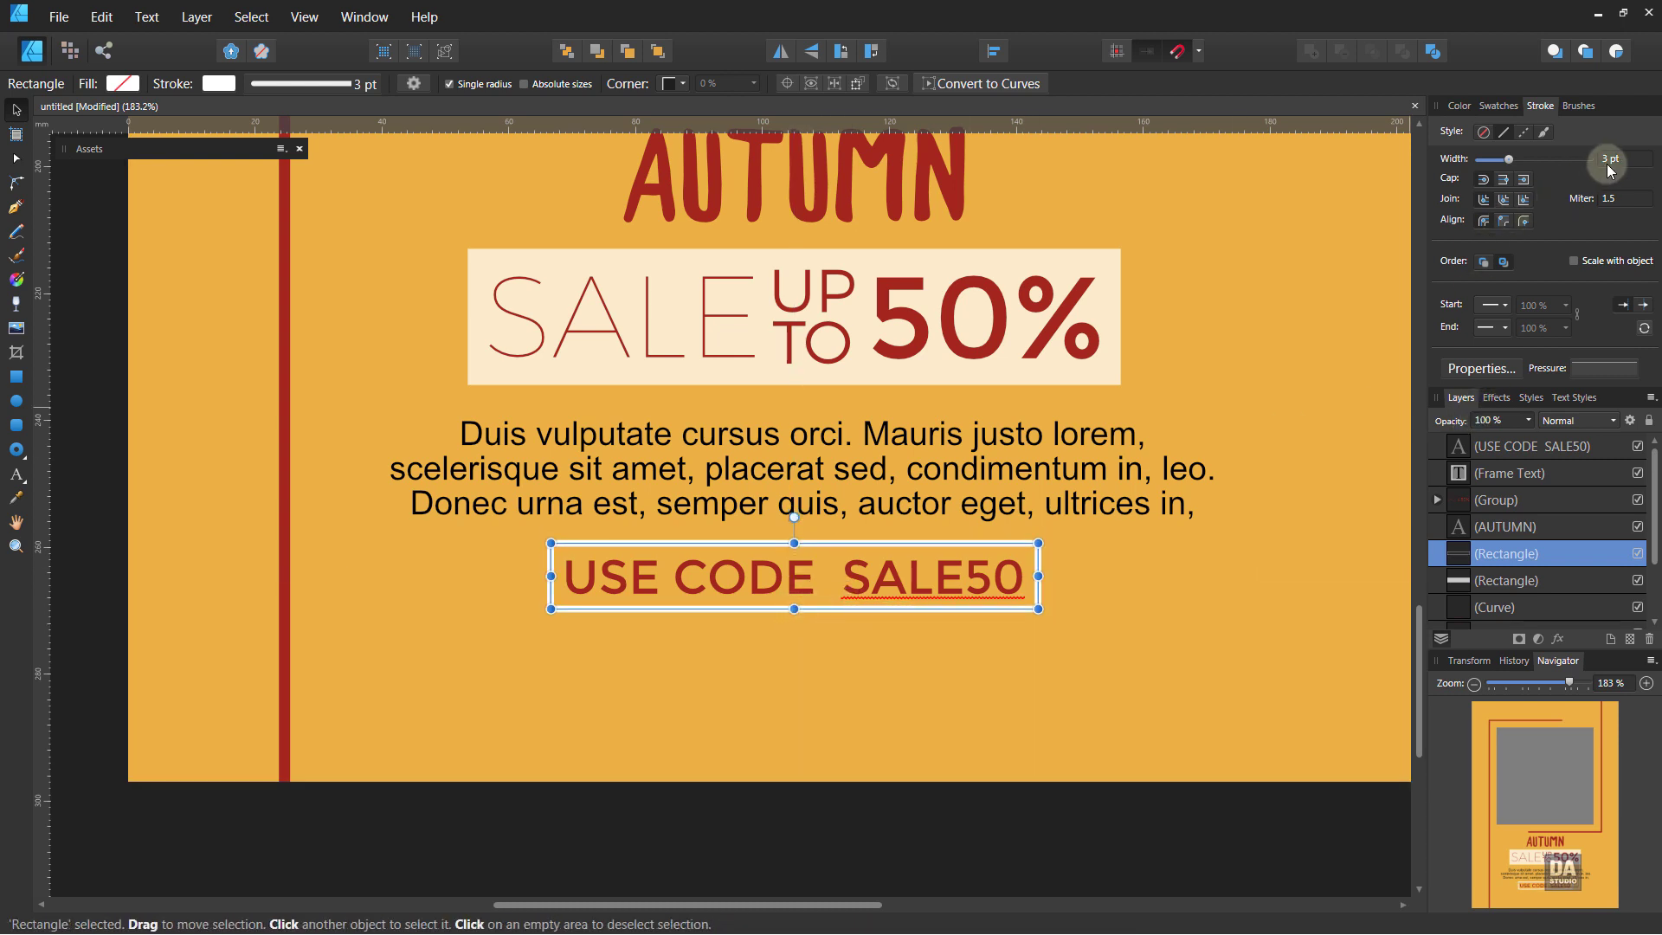
pyautogui.scroll(-1, 1608, 162)
pyautogui.keyDown('shift'); pyautogui.click(939, 574); pyautogui.keyUp('shift')
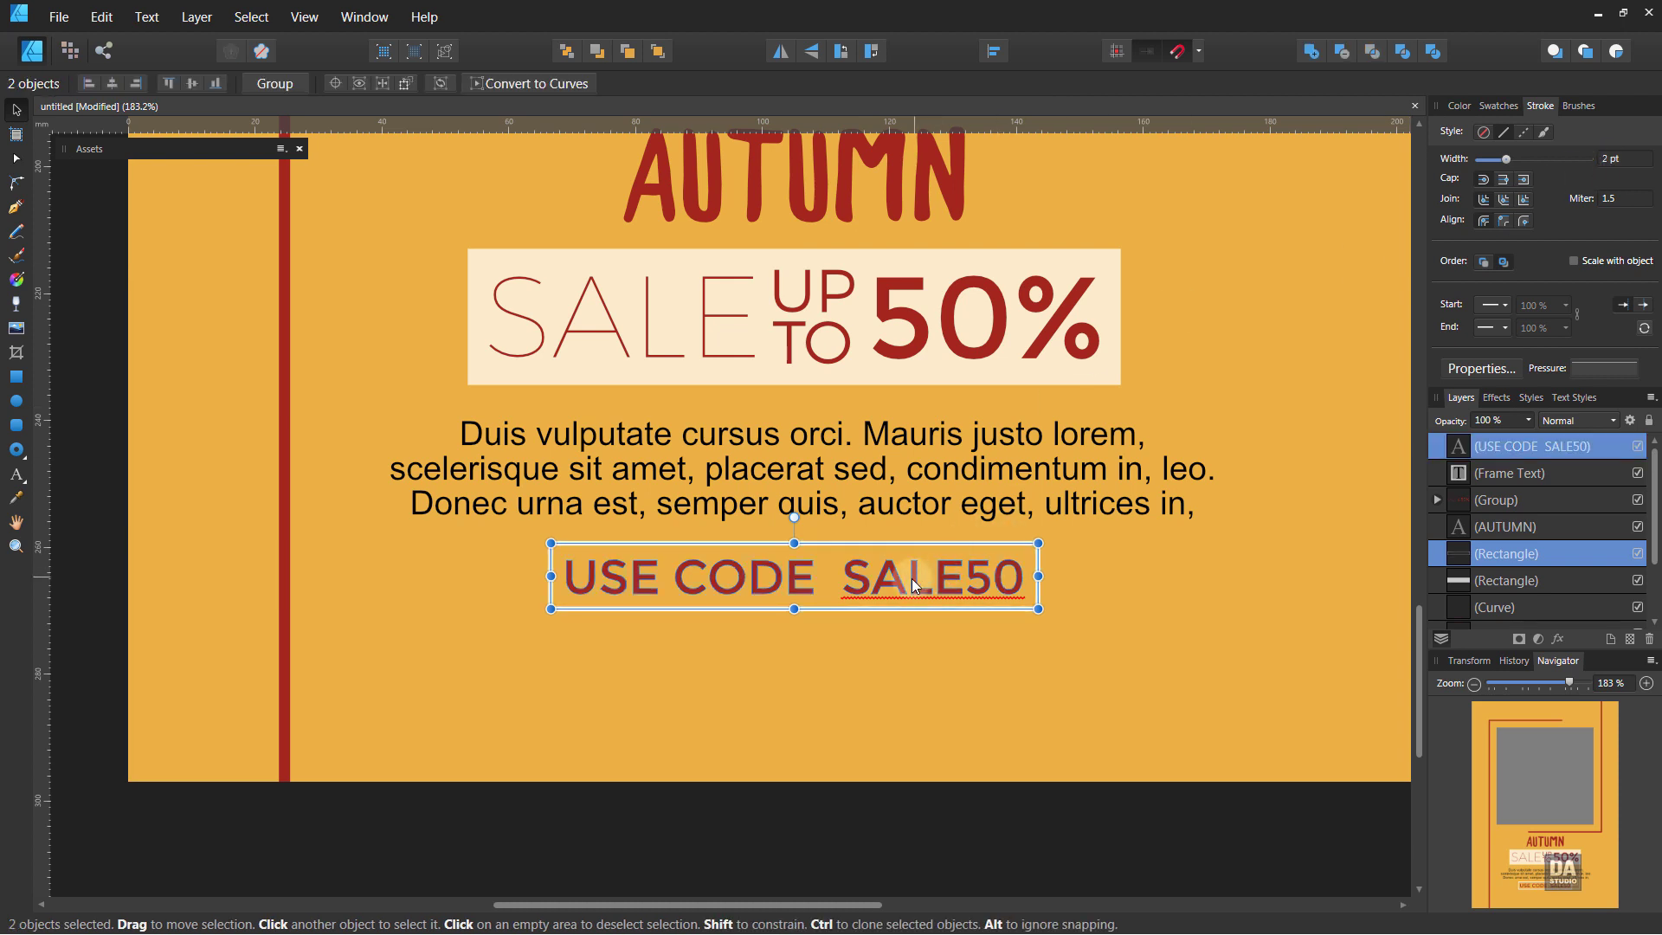
pyautogui.moveTo(912, 578); pyautogui.dragTo(912, 566)
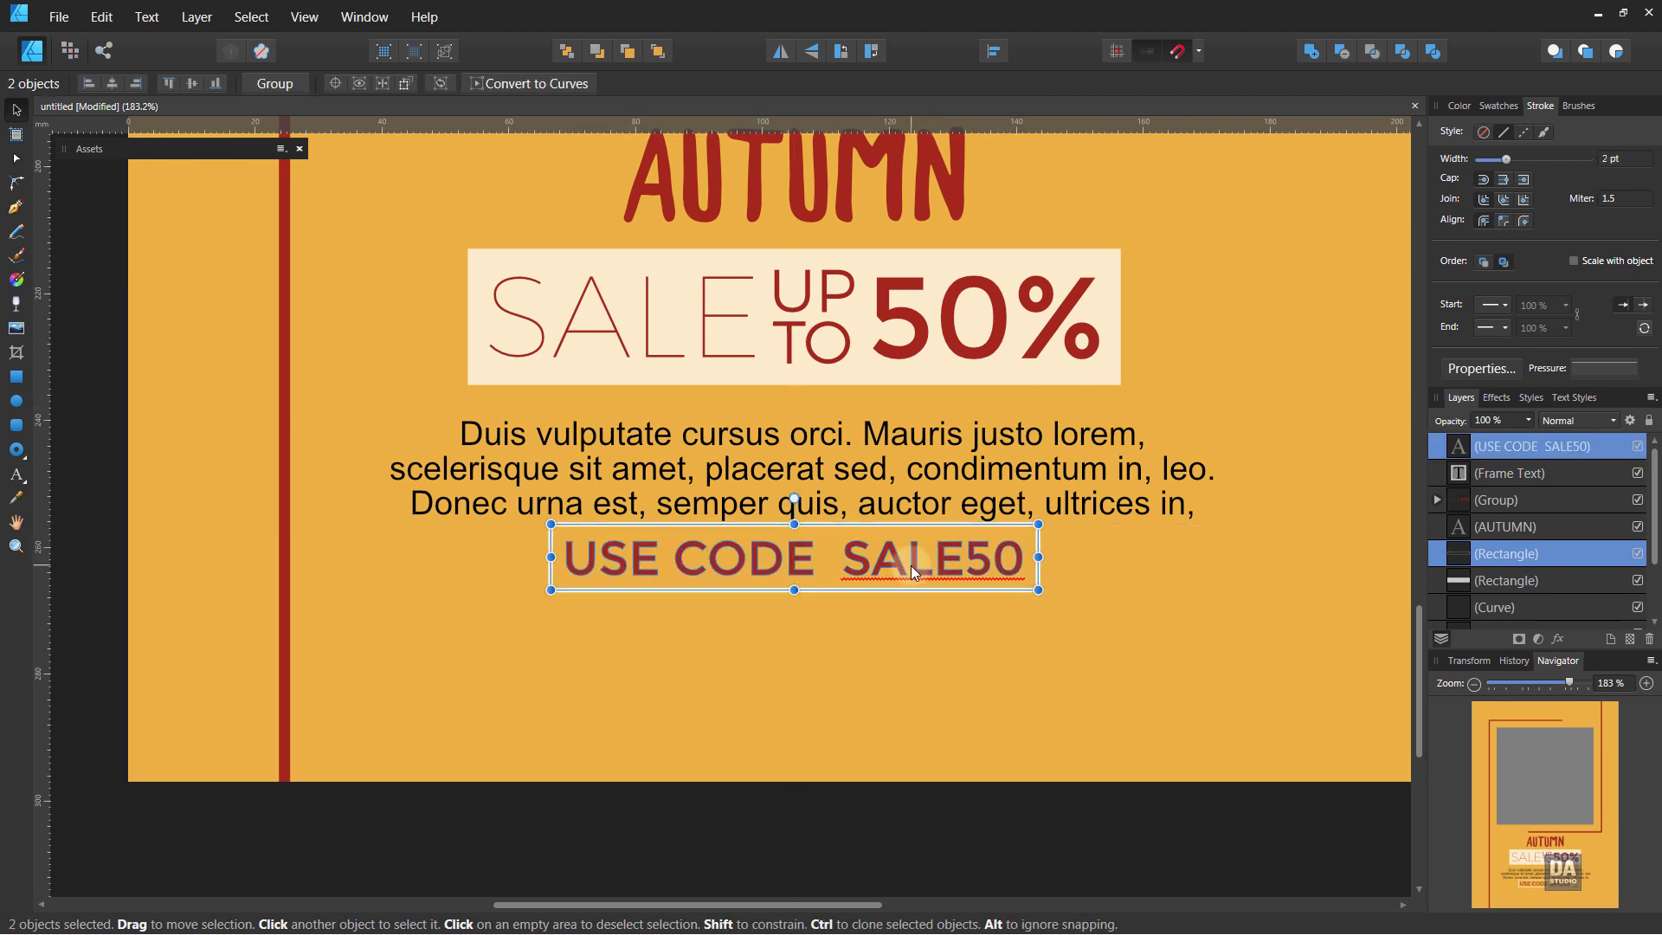
# Reselect only the code text and bring up its character settings.
pyautogui.click(906, 567)
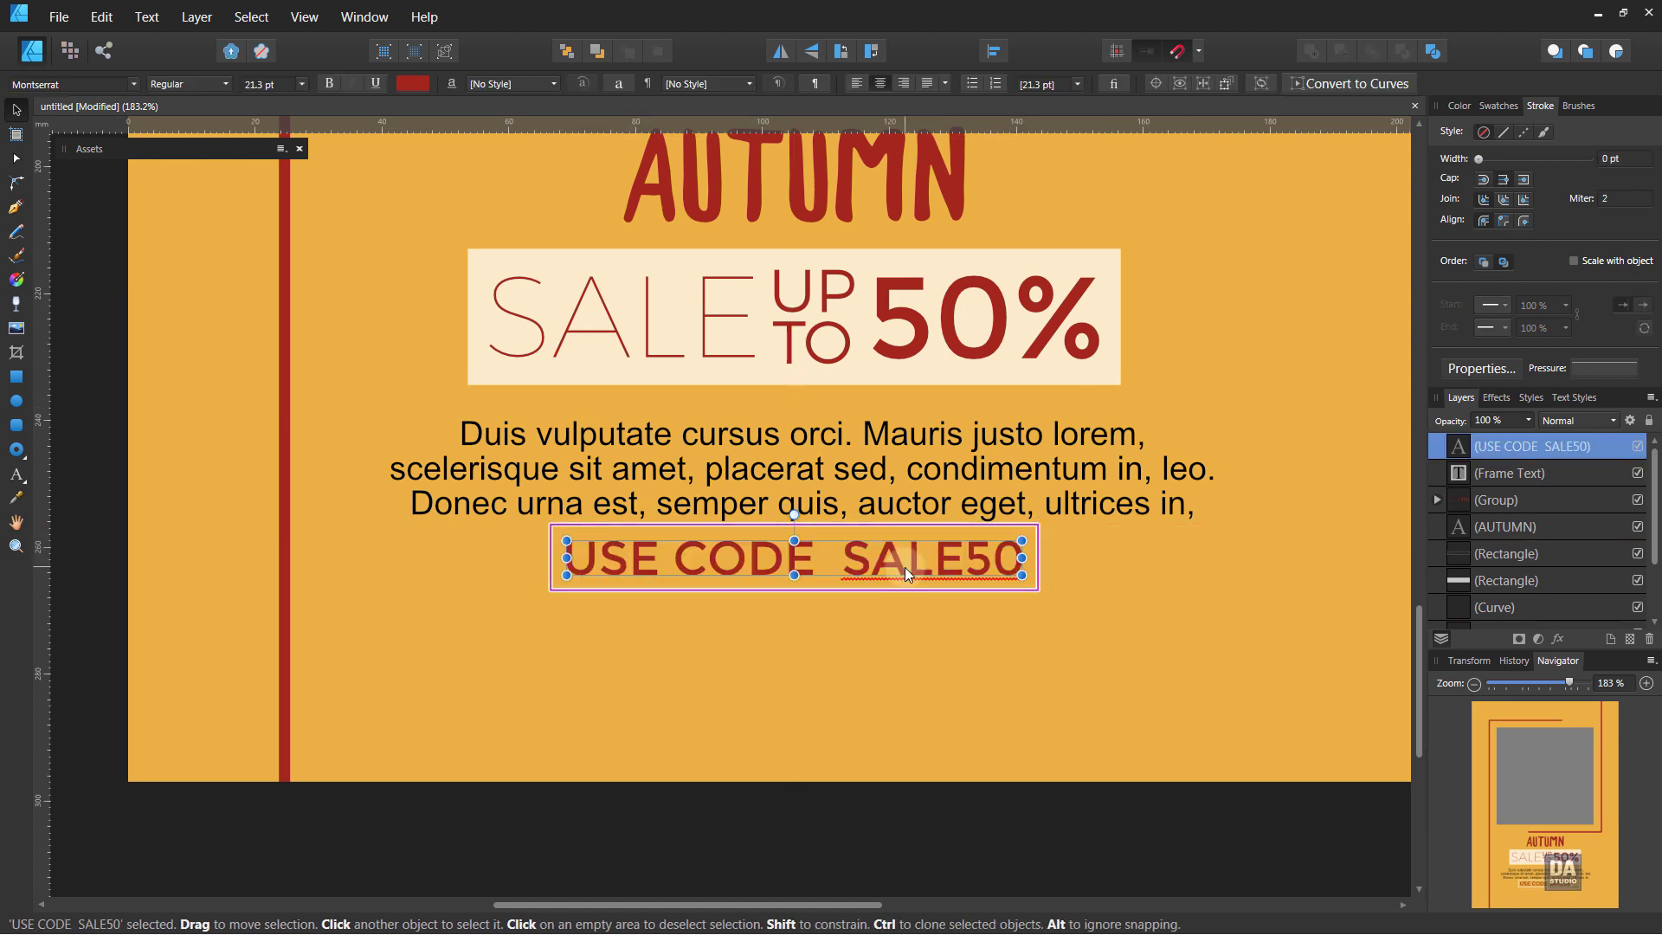
pyautogui.keyDown('shift'); pyautogui.click(864, 527); pyautogui.keyUp('shift')
pyautogui.click(1040, 531)
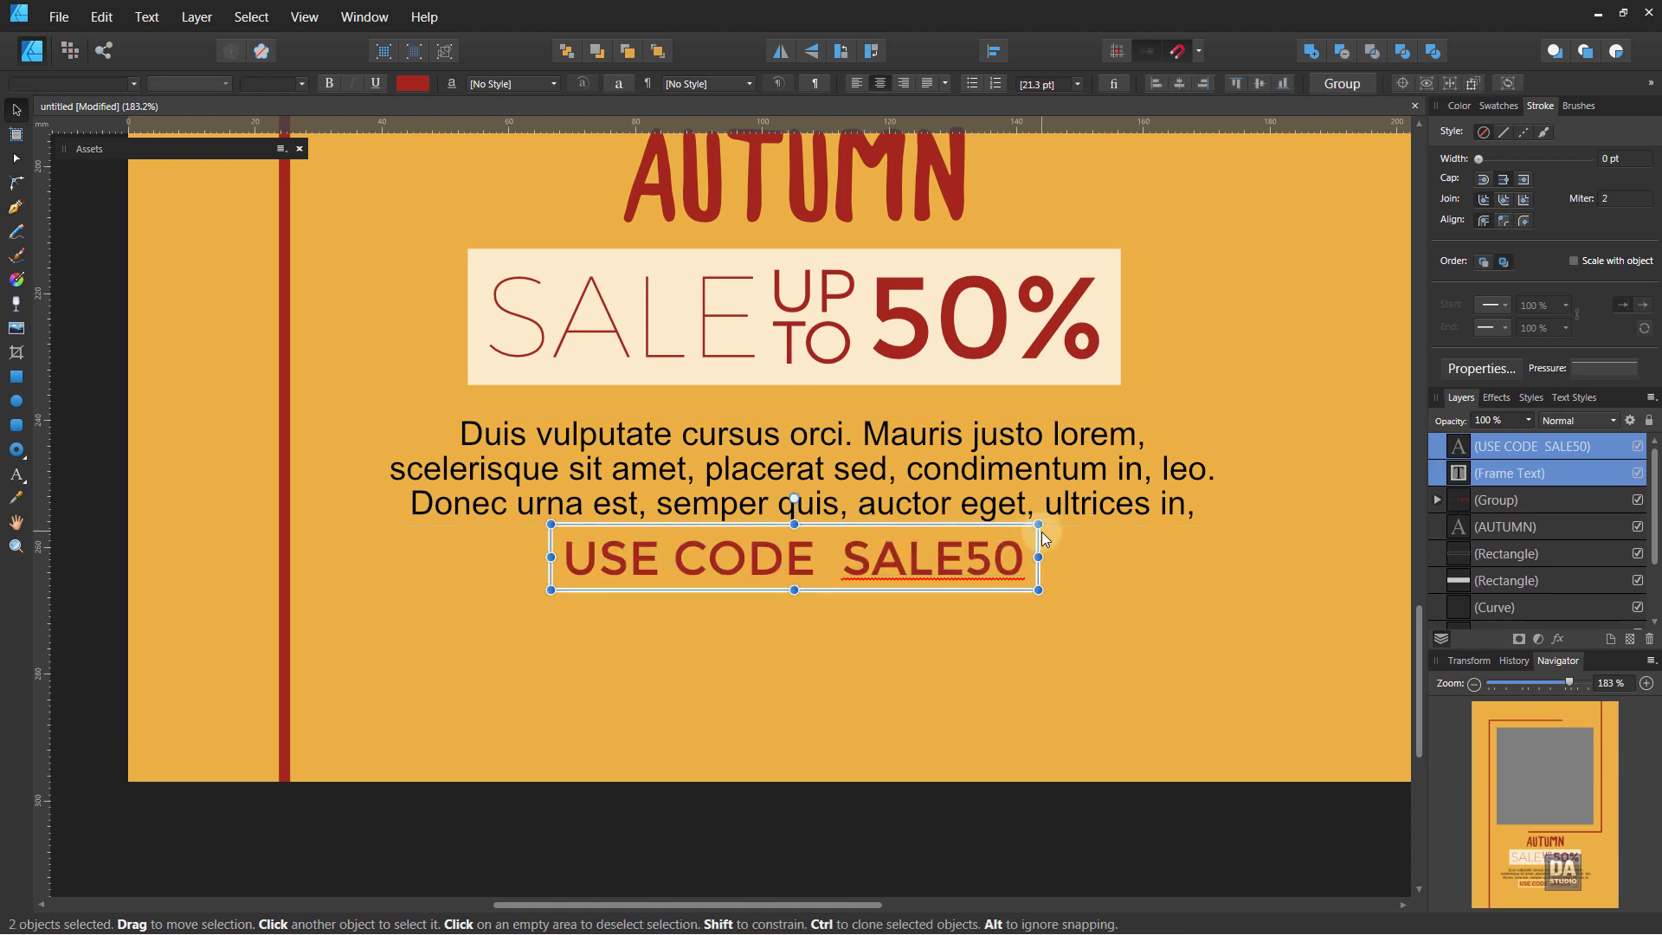
pyautogui.keyDown('shift'); pyautogui.click(992, 563); pyautogui.keyUp('shift')
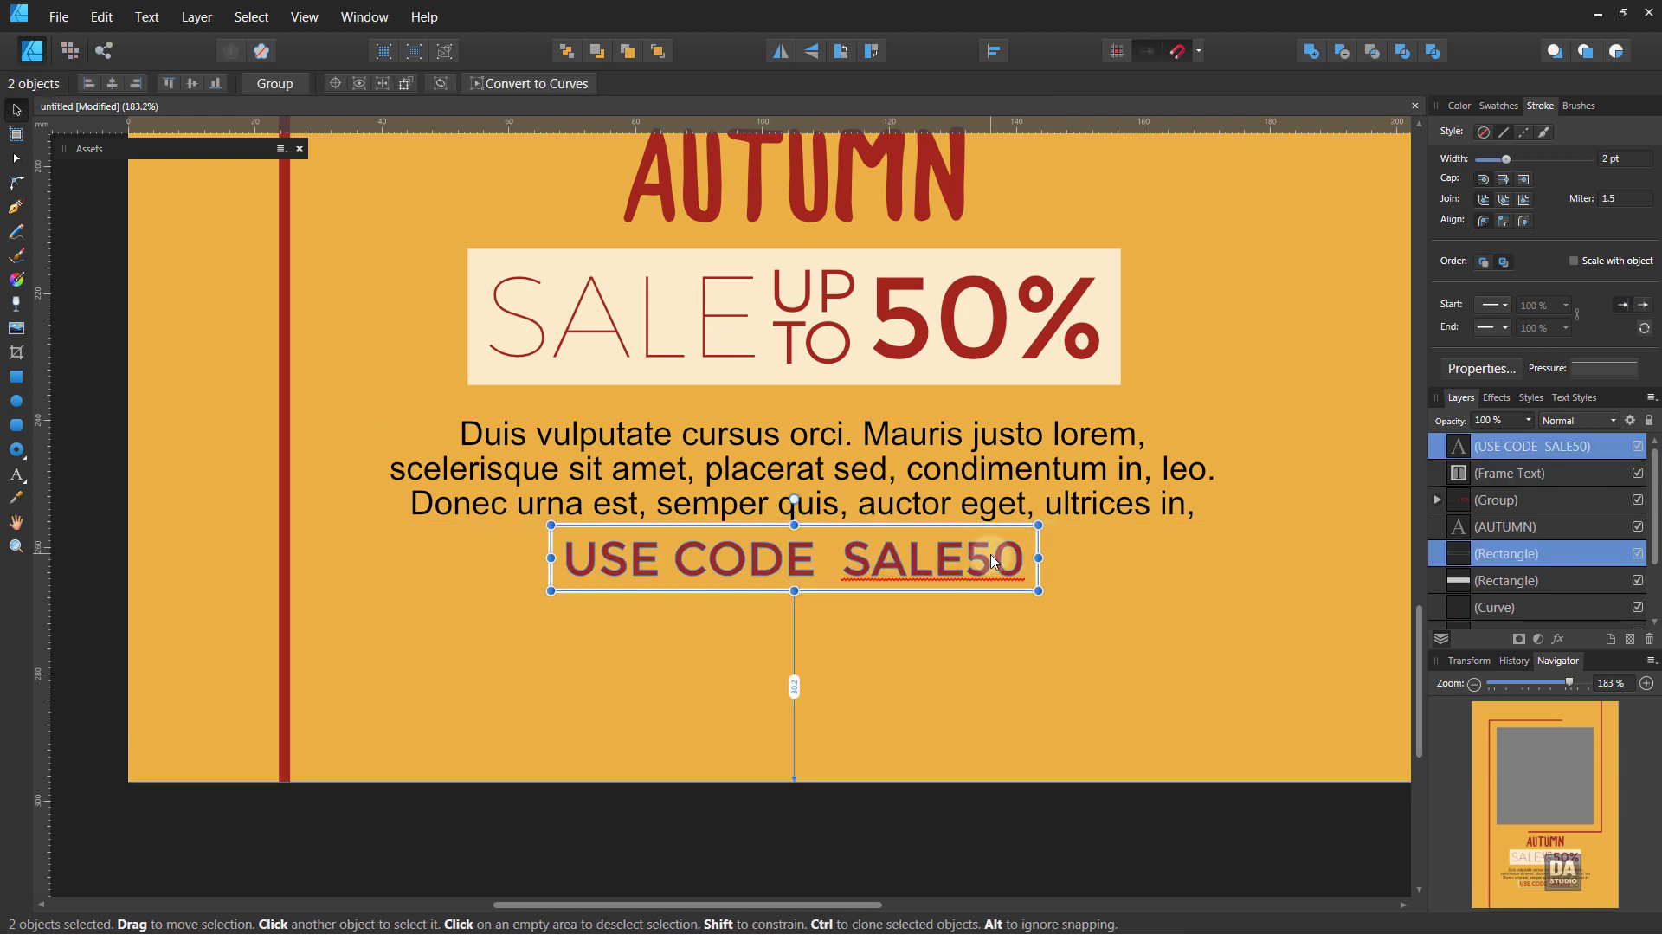
pyautogui.click(966, 573)
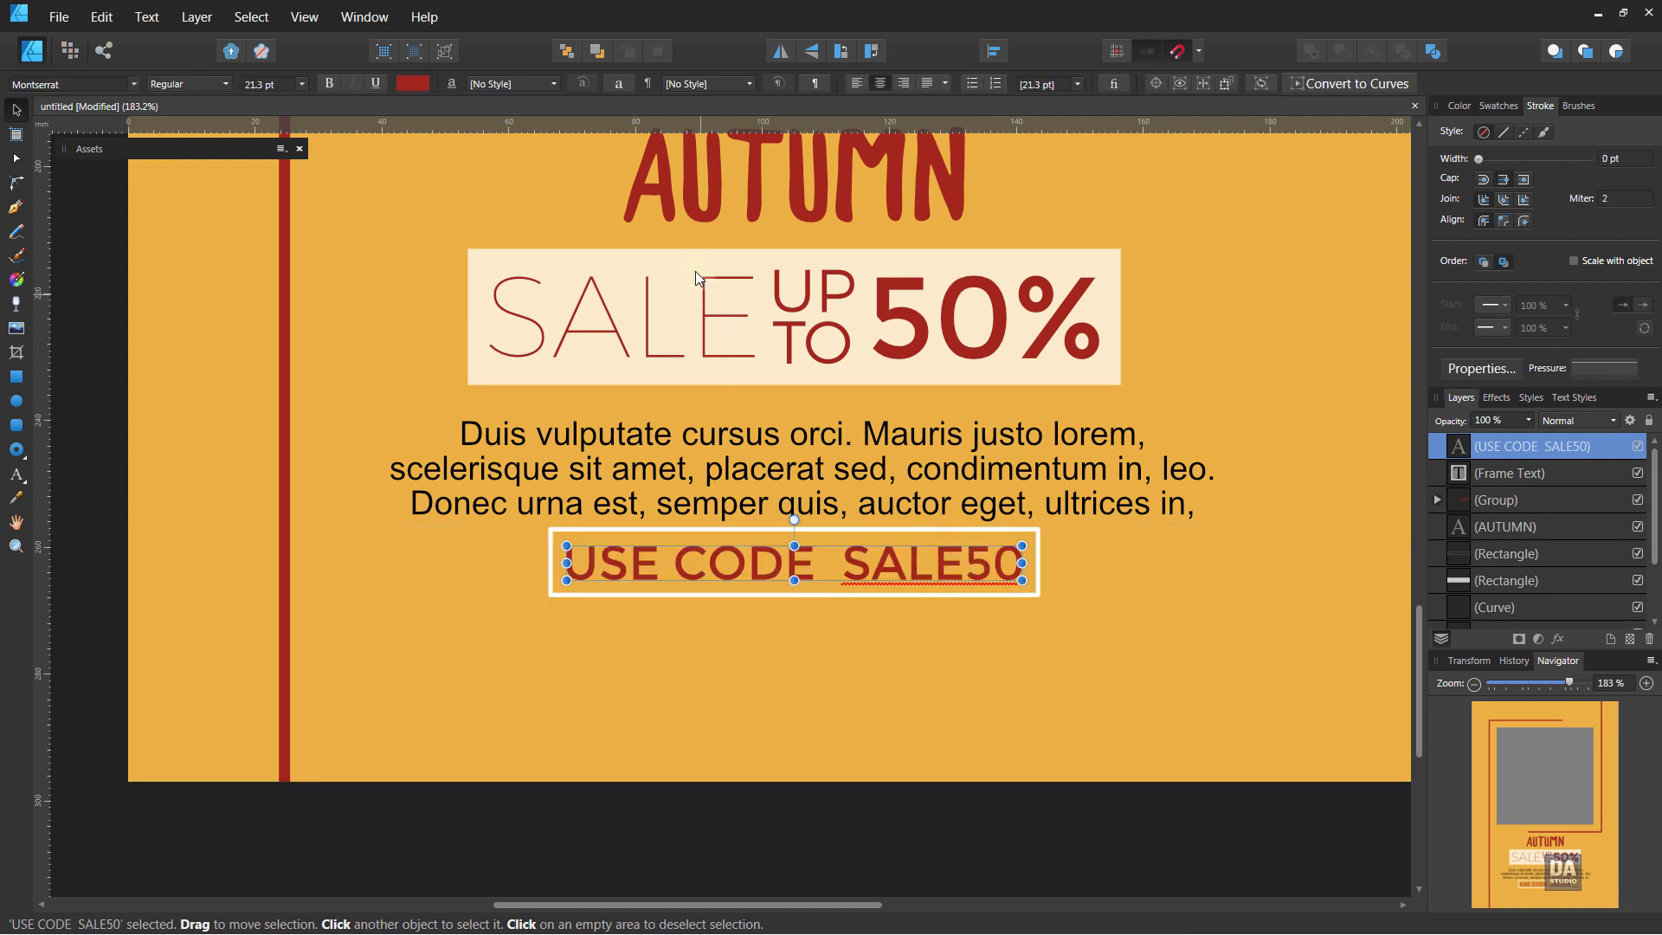
pyautogui.click(624, 86)
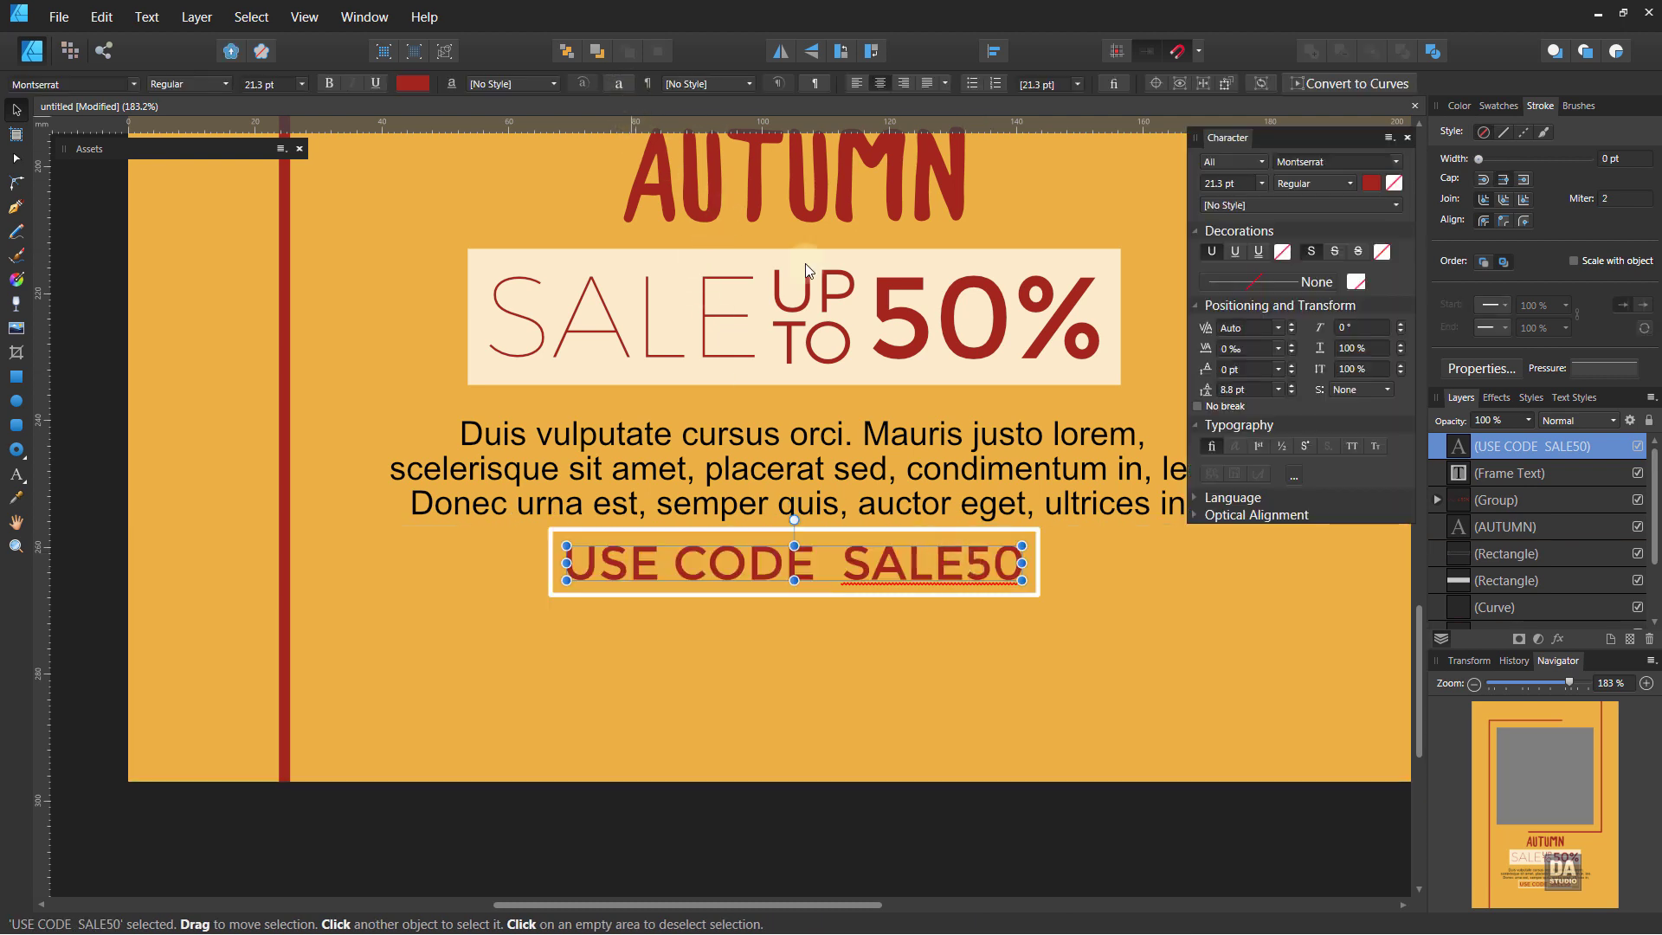
# Set the code text's spelling language to None and add a dash between CODE and SALE50.
pyautogui.click(1200, 499)
pyautogui.click(1307, 522)
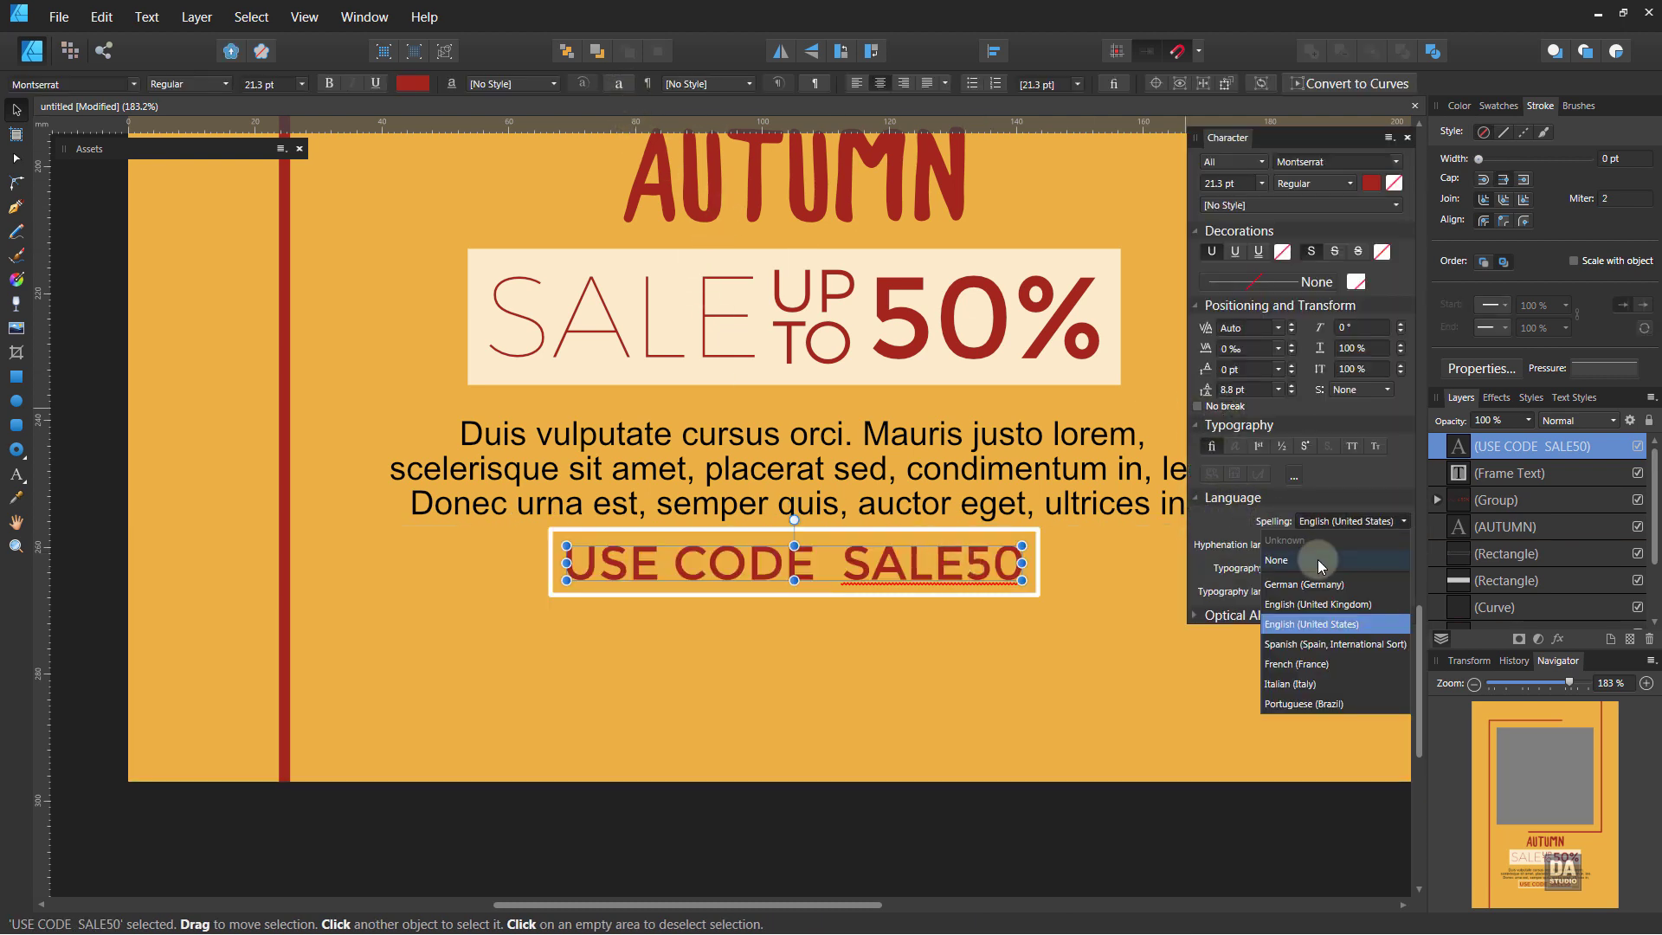
pyautogui.click(1317, 560)
pyautogui.click(1408, 138)
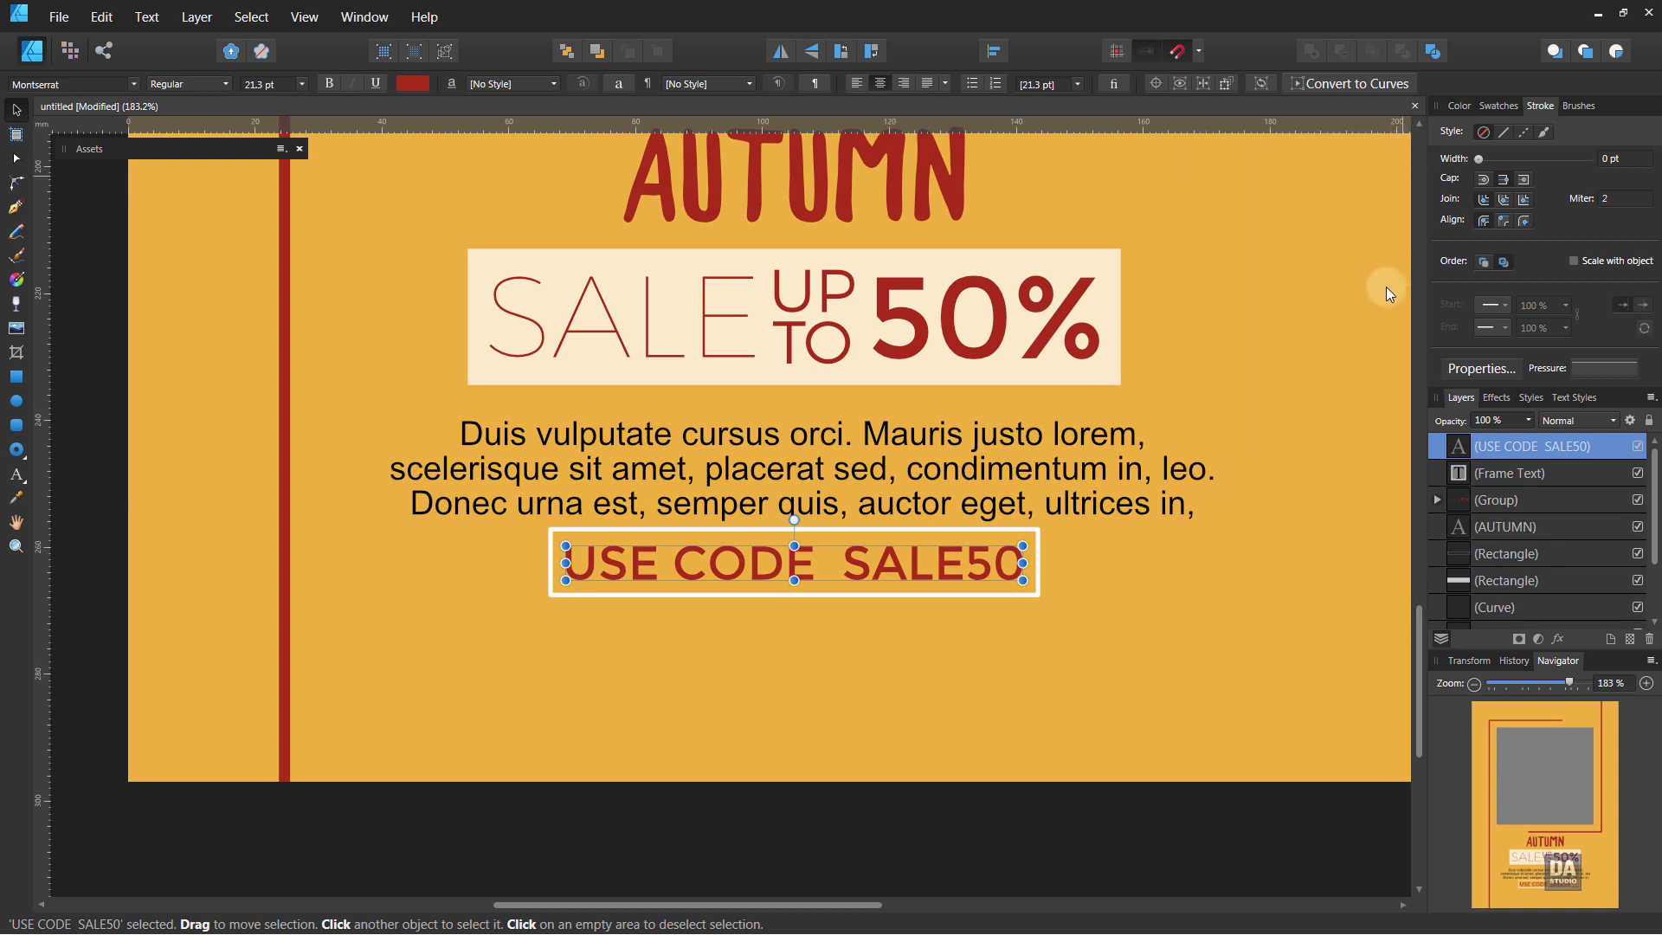
pyautogui.doubleClick(828, 562)
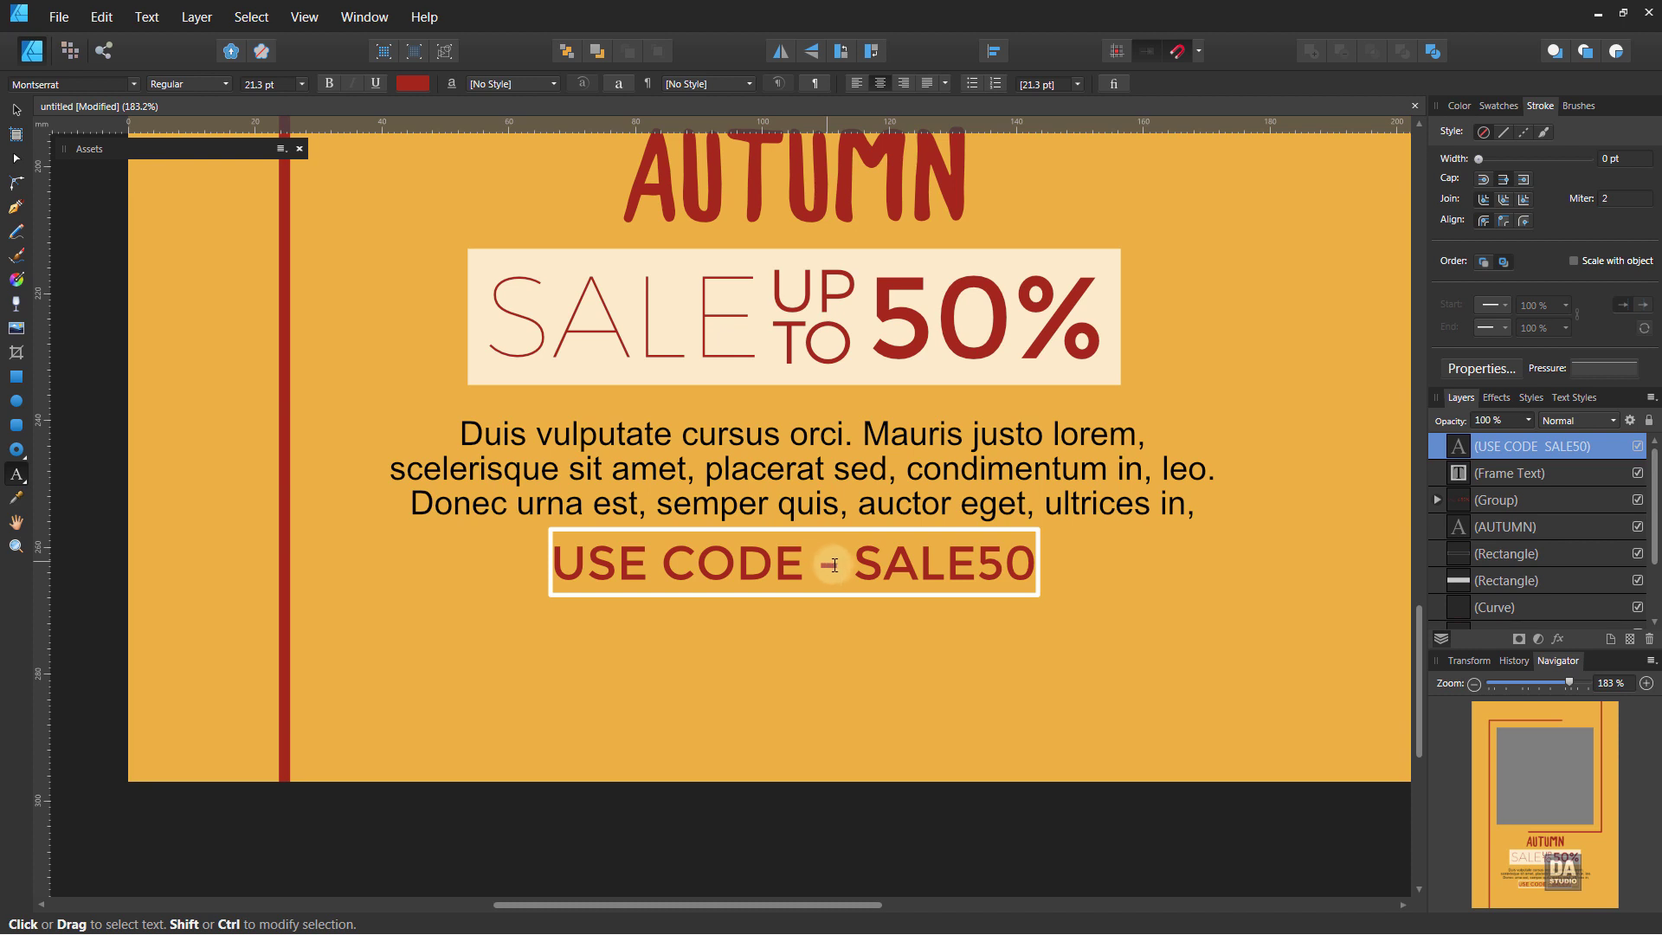
pyautogui.press('Escape')
# Remove the spaces around the dash so the code reads 'USE CODE-SALE50'.
pyautogui.click(835, 582)
pyautogui.press('BackSpace')
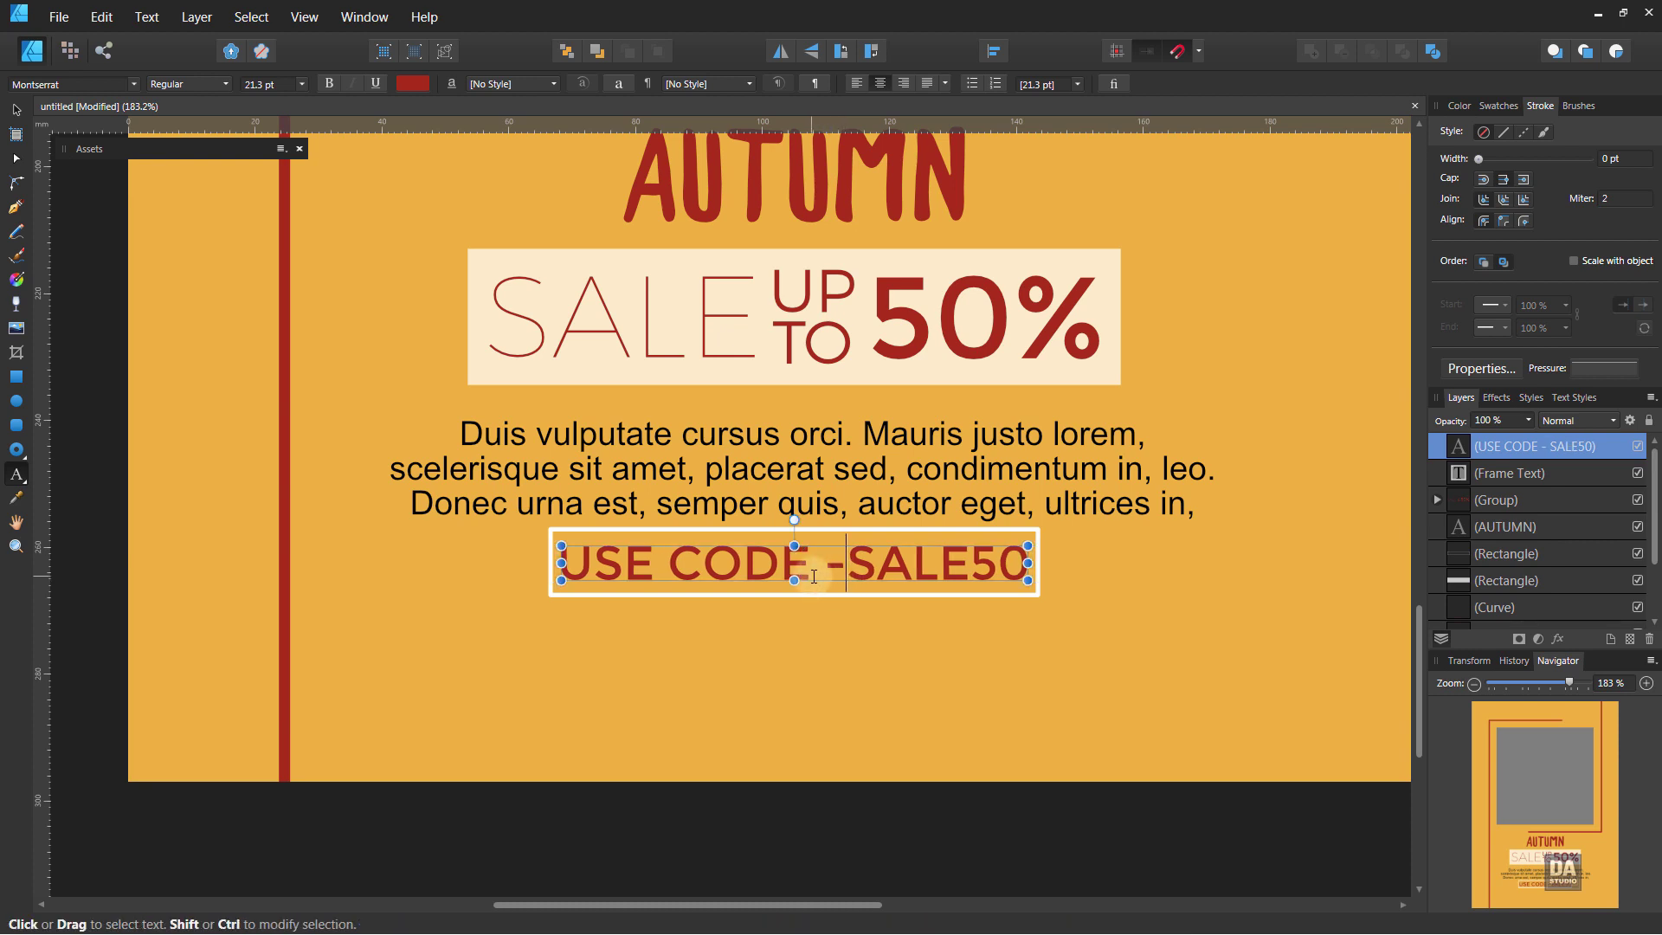
pyautogui.press('BackSpace')
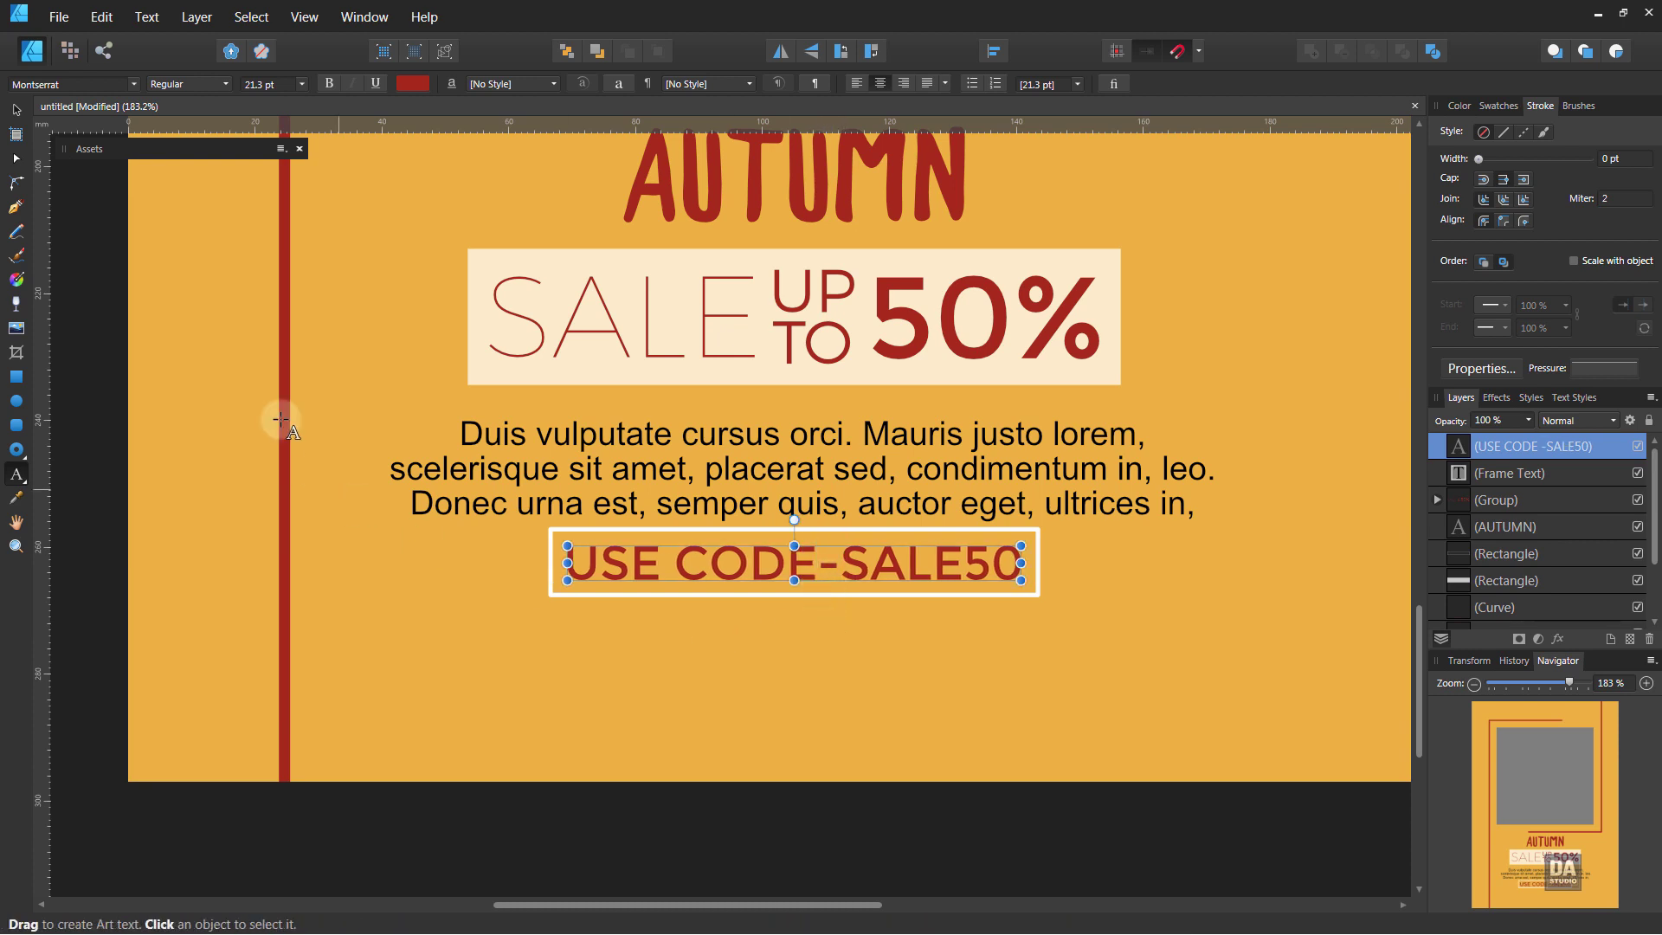
pyautogui.click(16, 111)
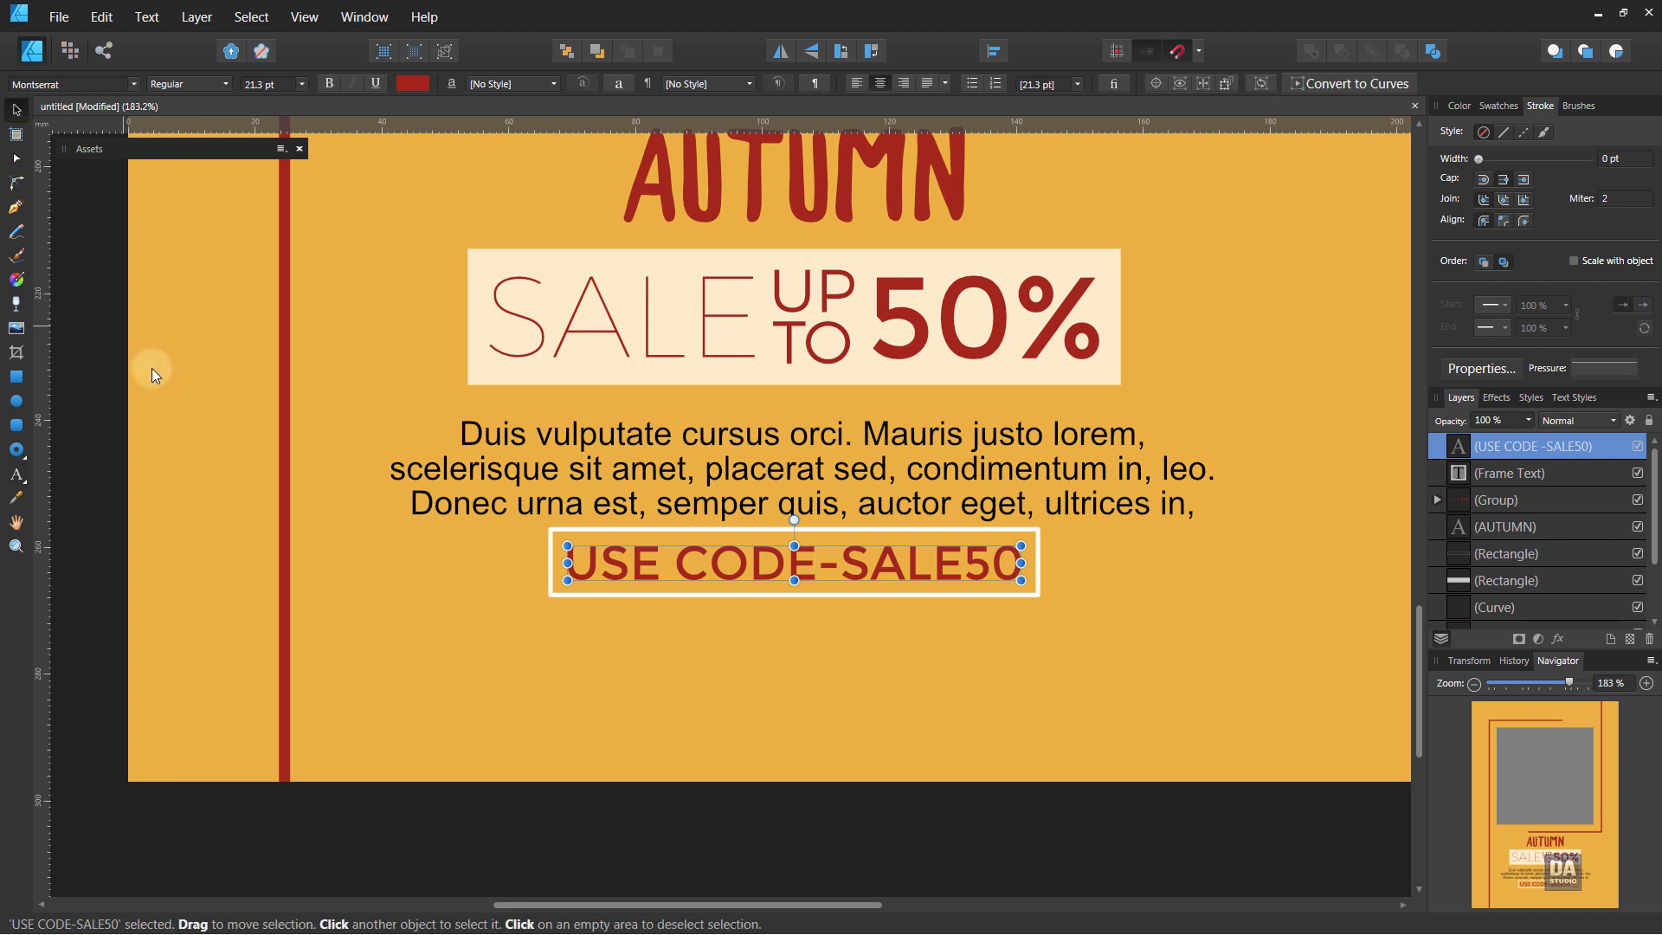
# Make the words 'USE CODE' Montserrat Light while SALE50 keeps its weight.
pyautogui.doubleClick(651, 568)
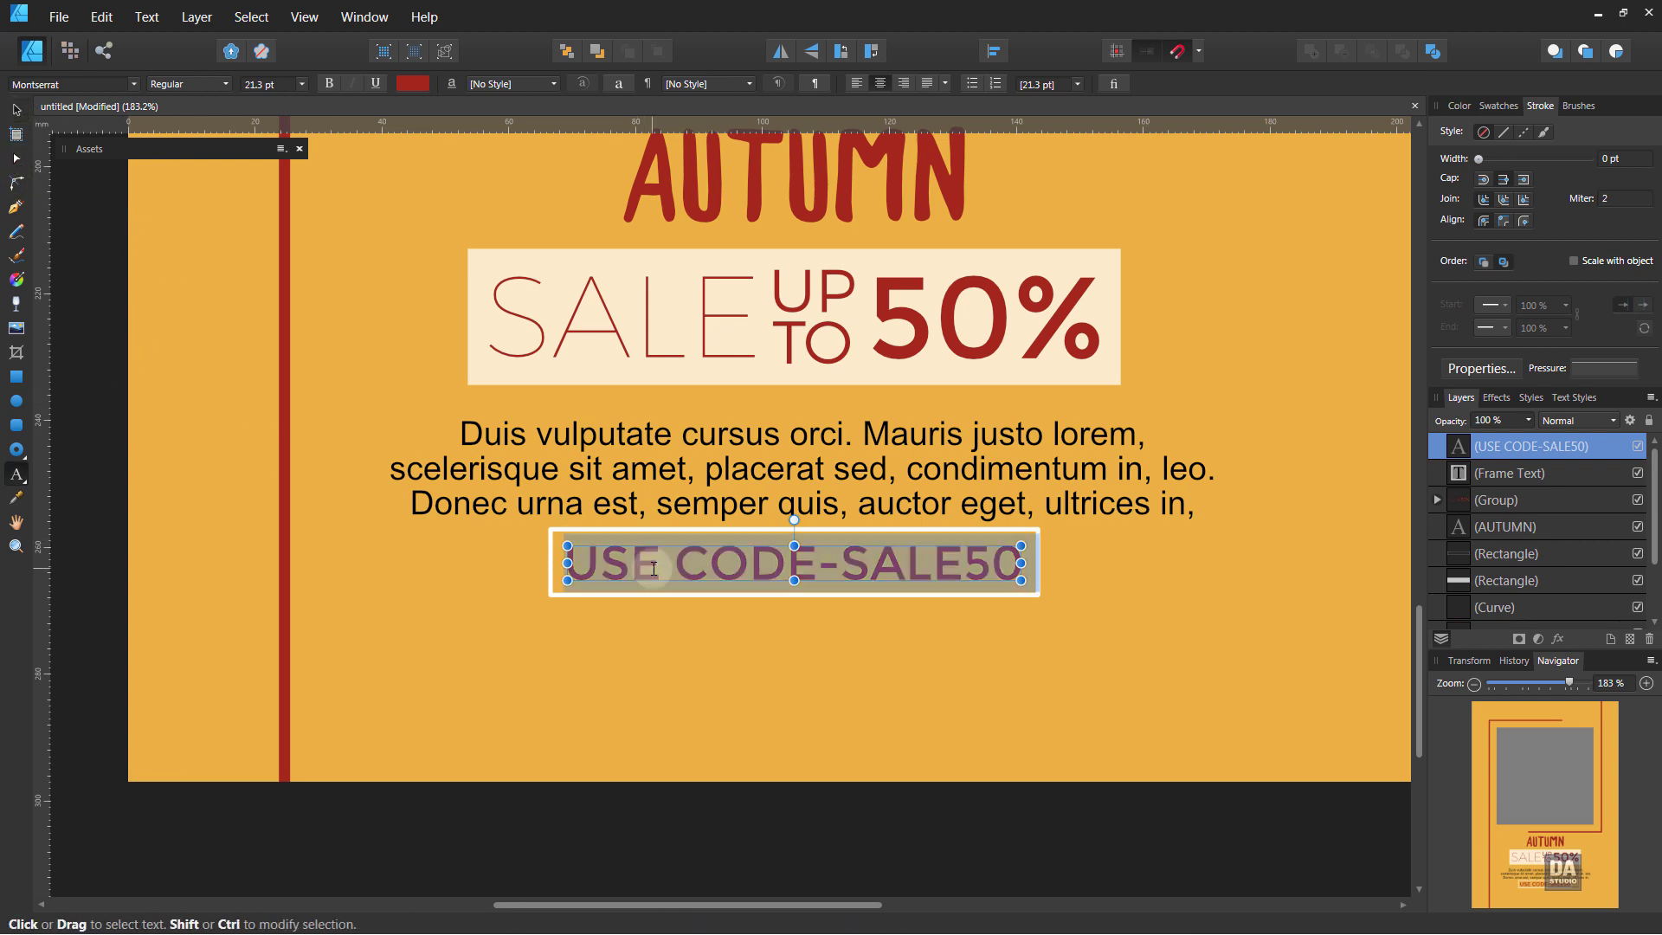
pyautogui.click(787, 563)
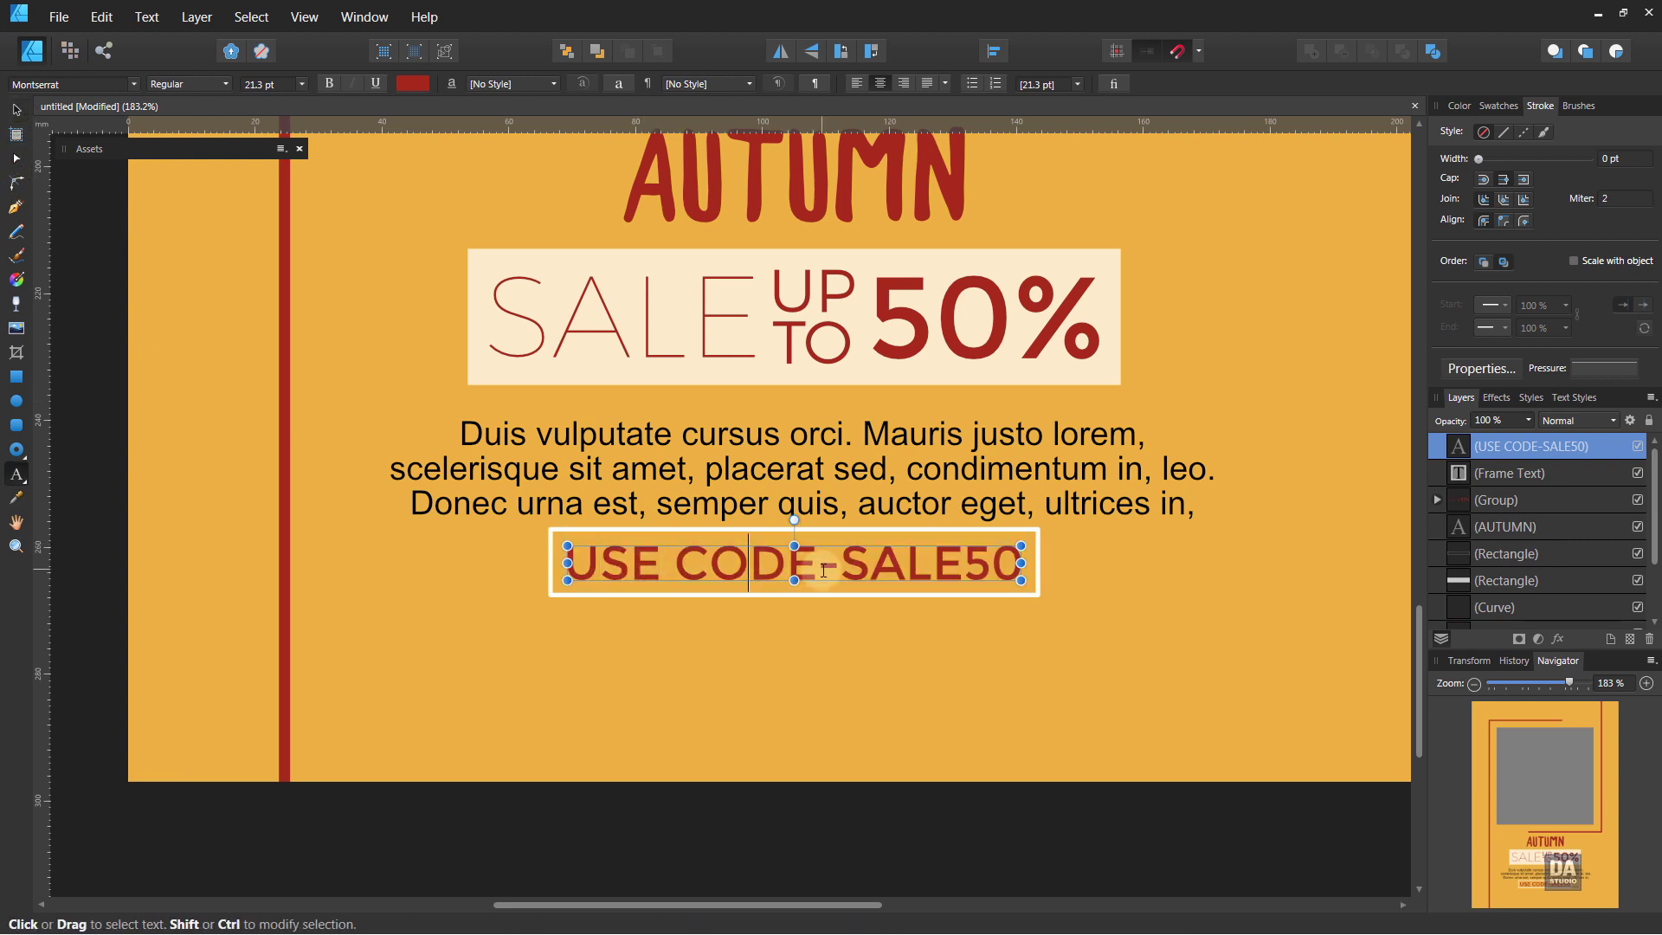
pyautogui.hotkey('shift', 'Right')
pyautogui.moveTo(735, 568); pyautogui.dragTo(600, 566)
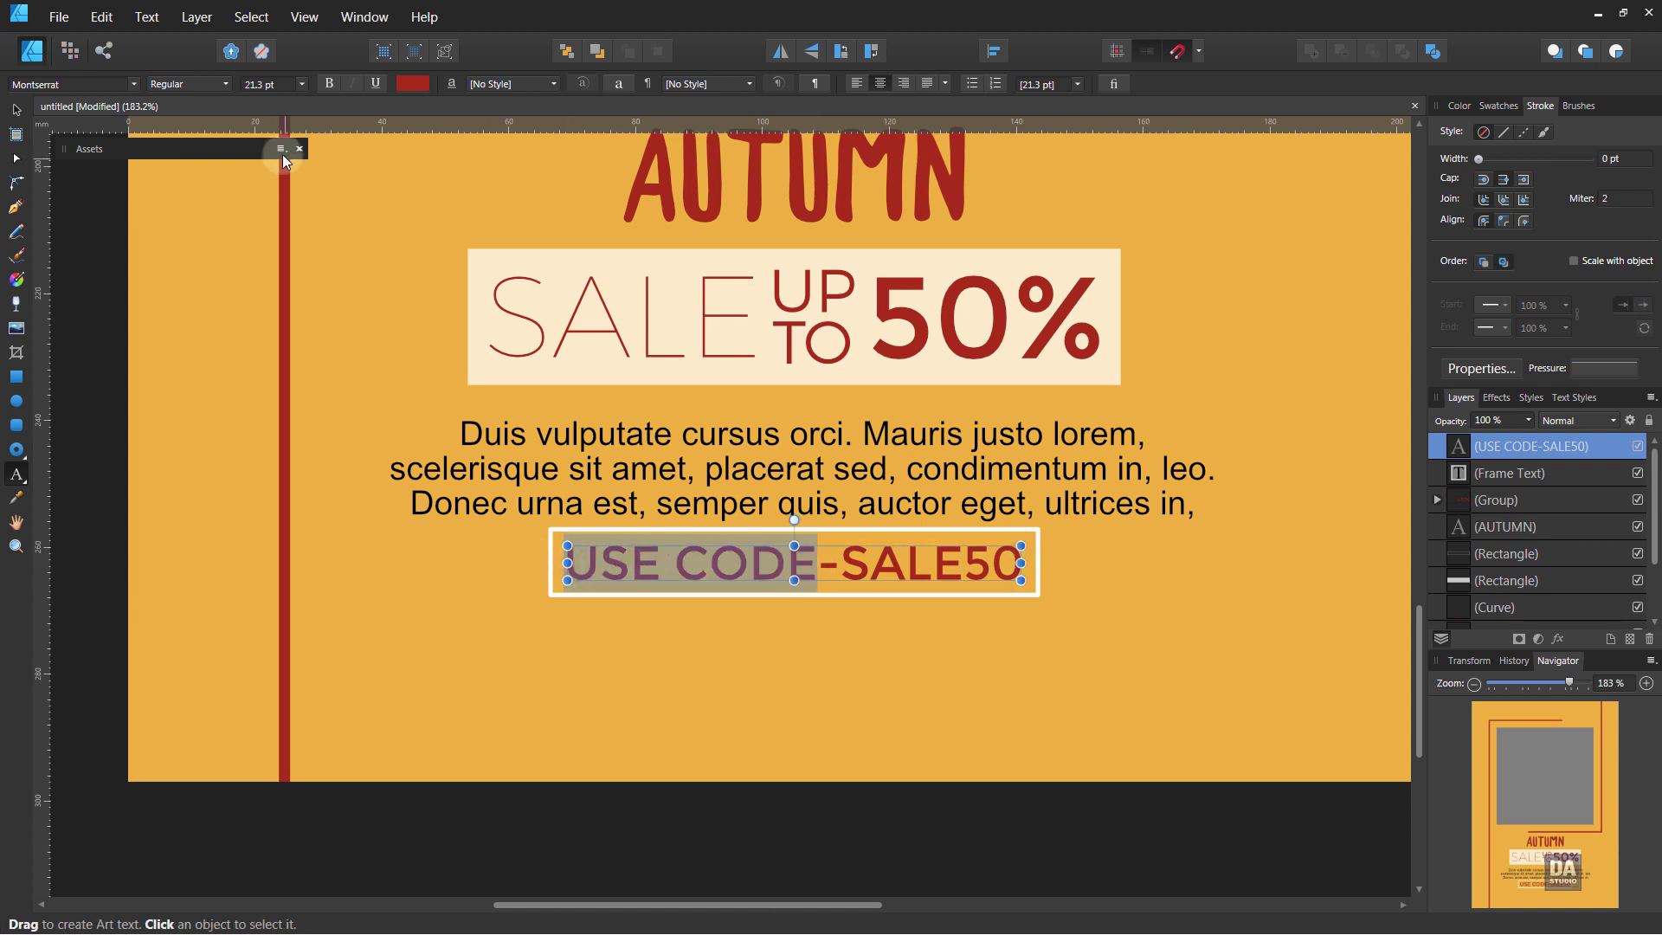
pyautogui.click(188, 86)
pyautogui.click(174, 143)
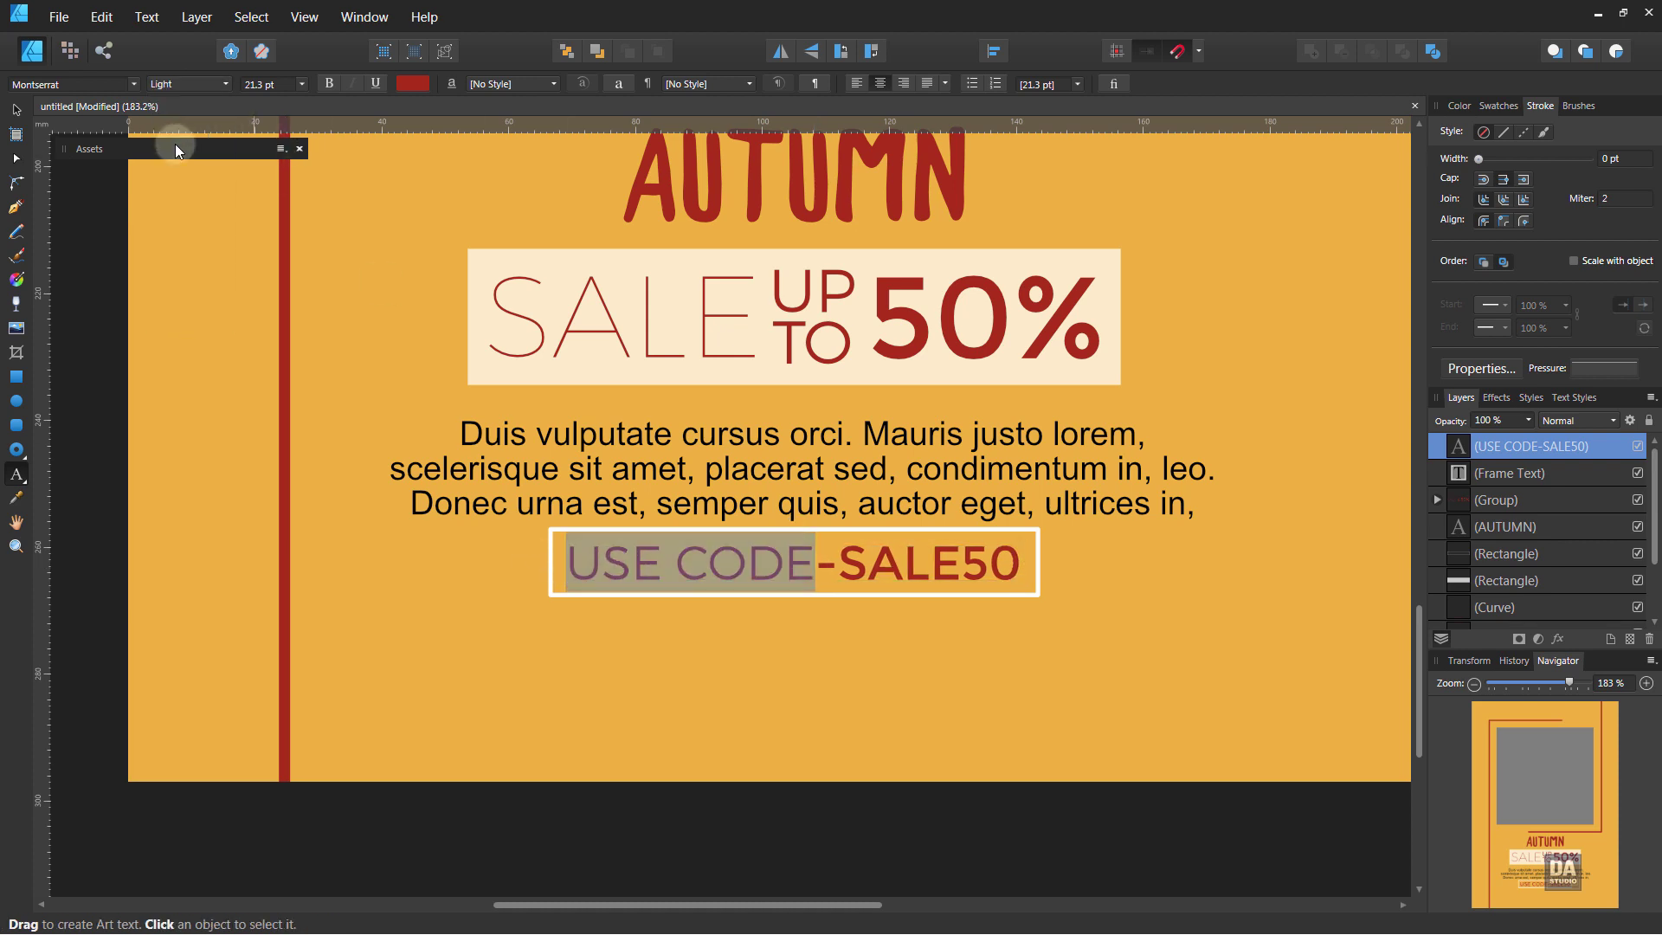
pyautogui.click(15, 109)
pyautogui.click(95, 228)
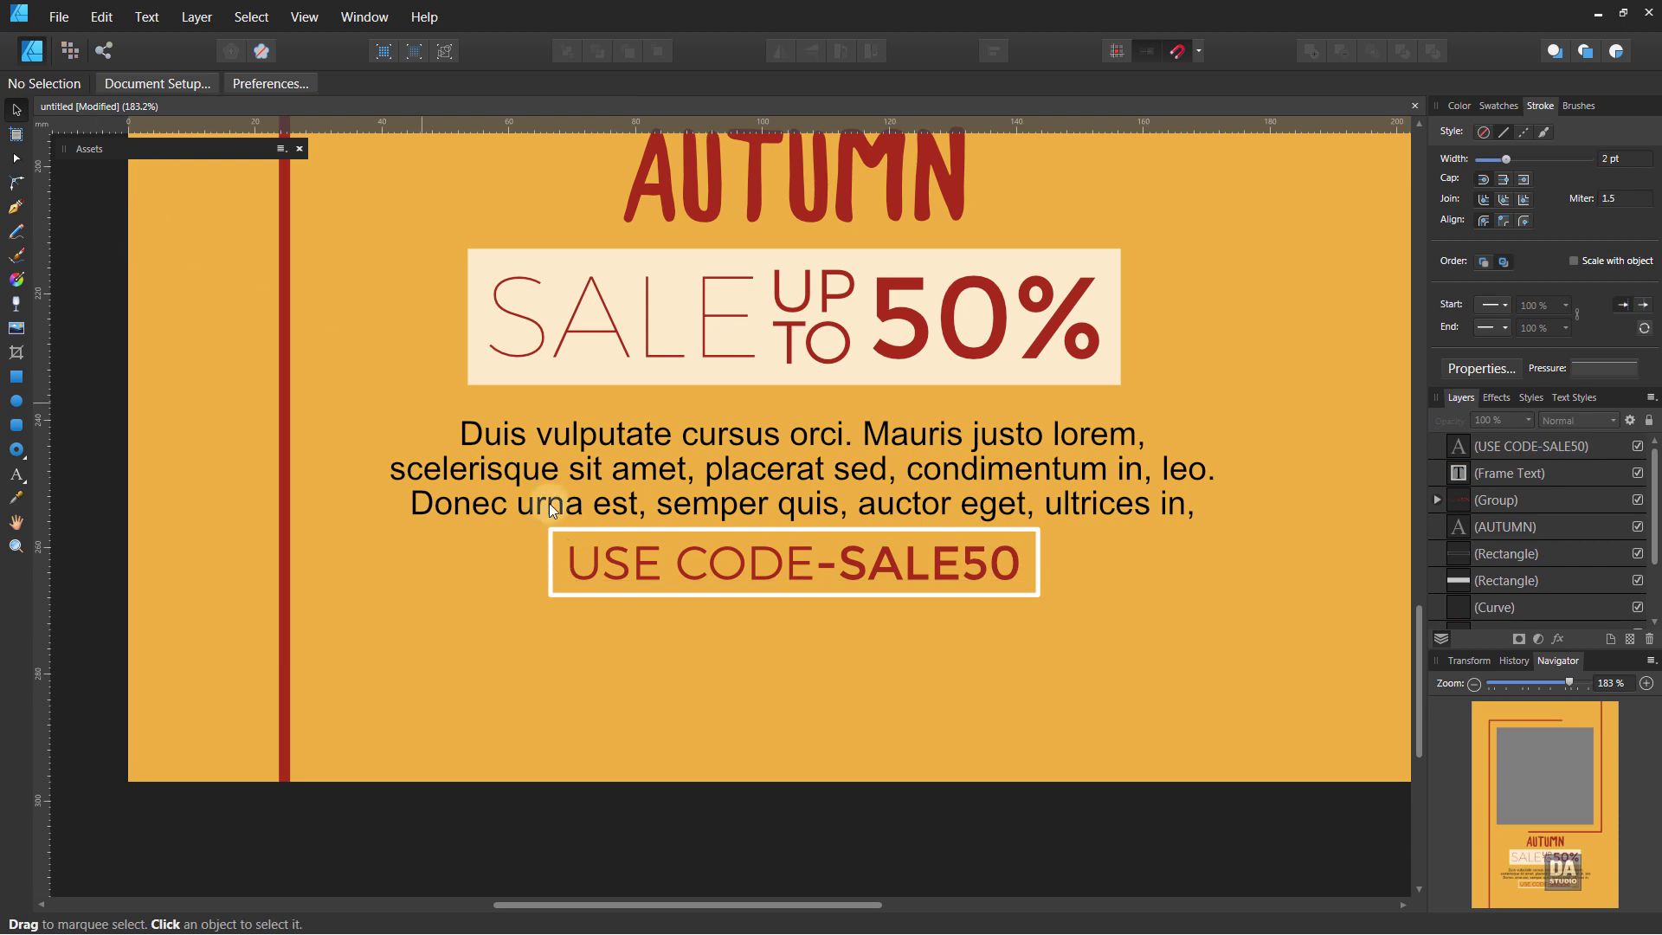
# Move the code box and its text slightly down together.
pyautogui.click(817, 589)
pyautogui.keyDown('shift'); pyautogui.click(895, 573); pyautogui.keyUp('shift')
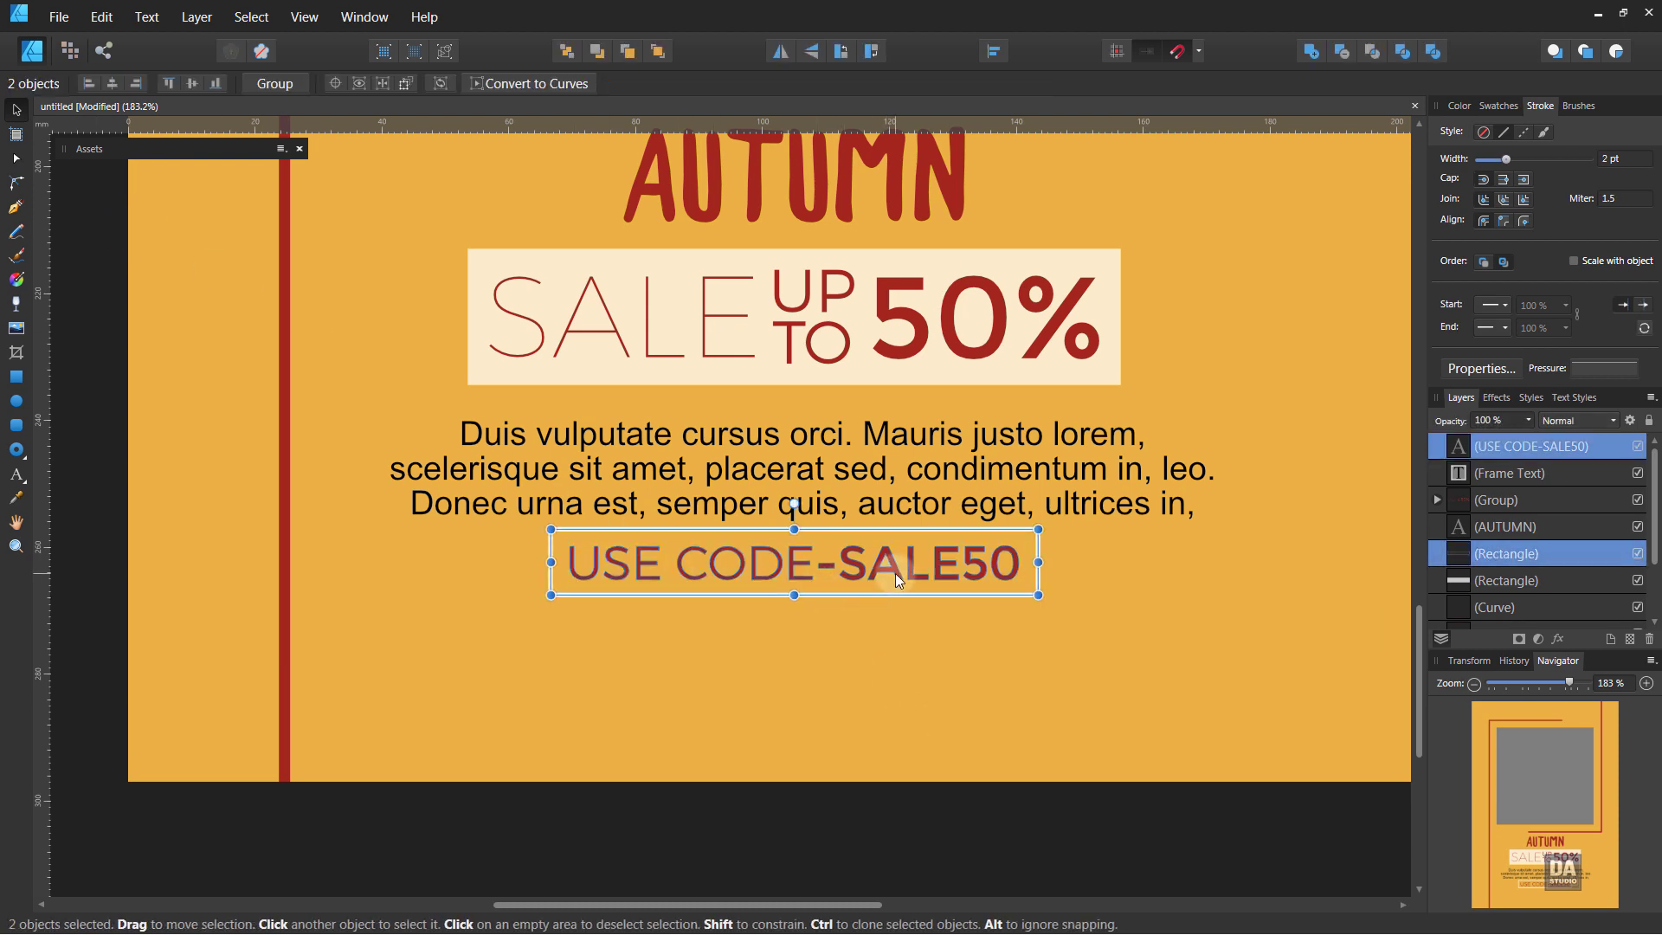
pyautogui.moveTo(895, 577); pyautogui.dragTo(895, 587)
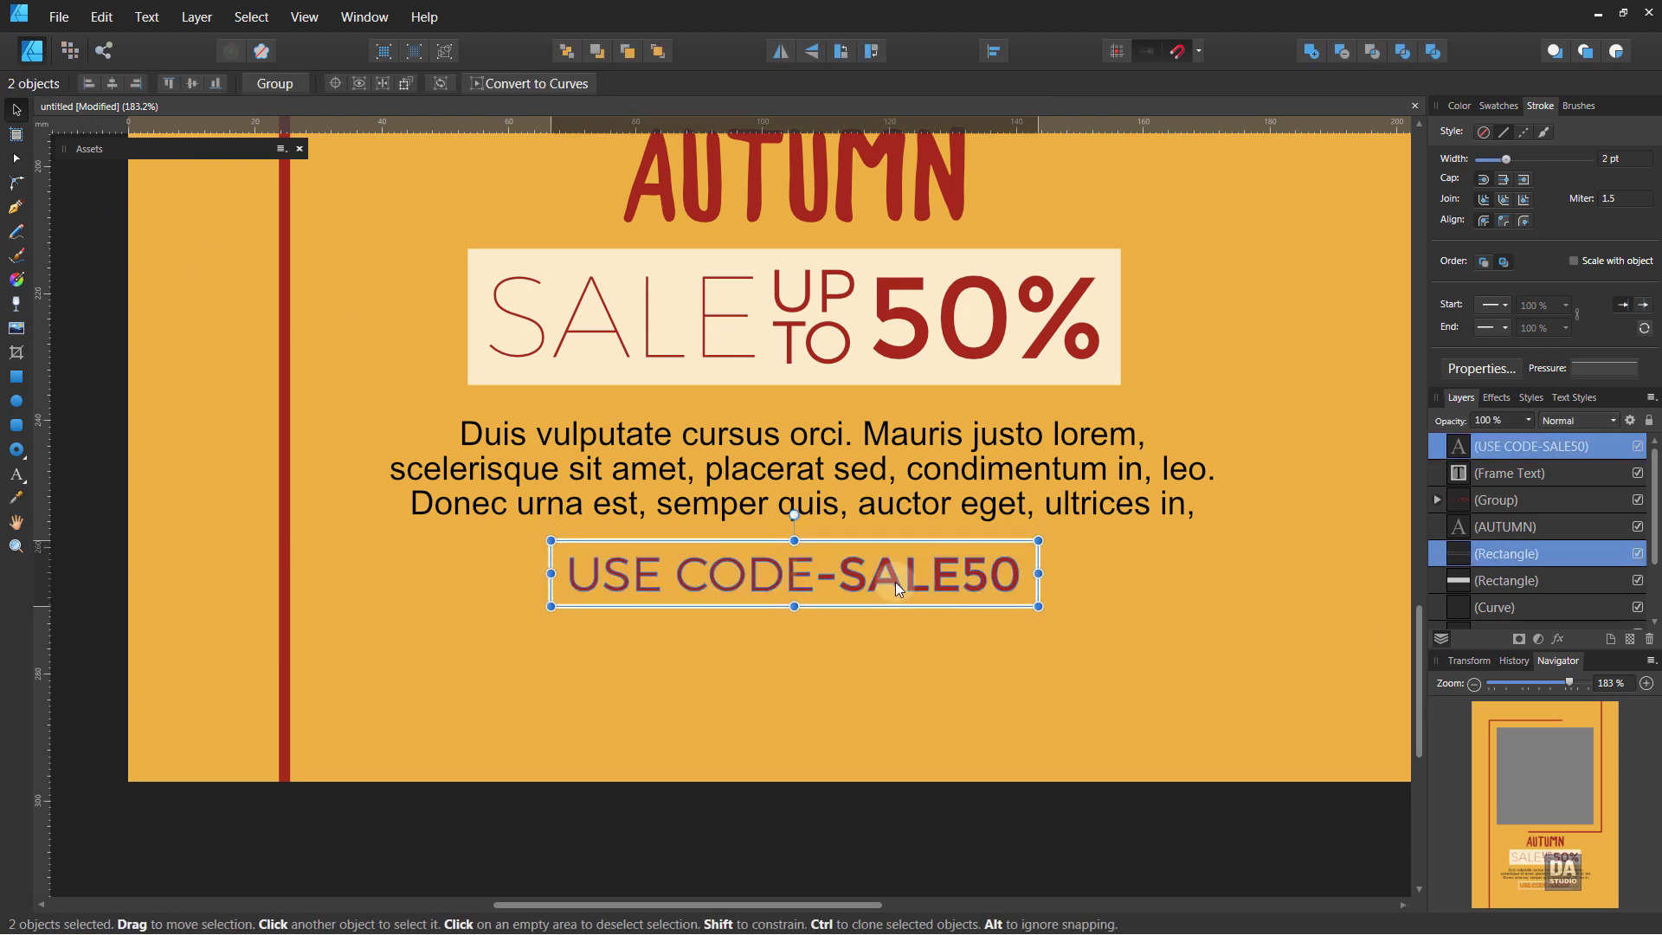
pyautogui.click(887, 648)
pyautogui.click(699, 587)
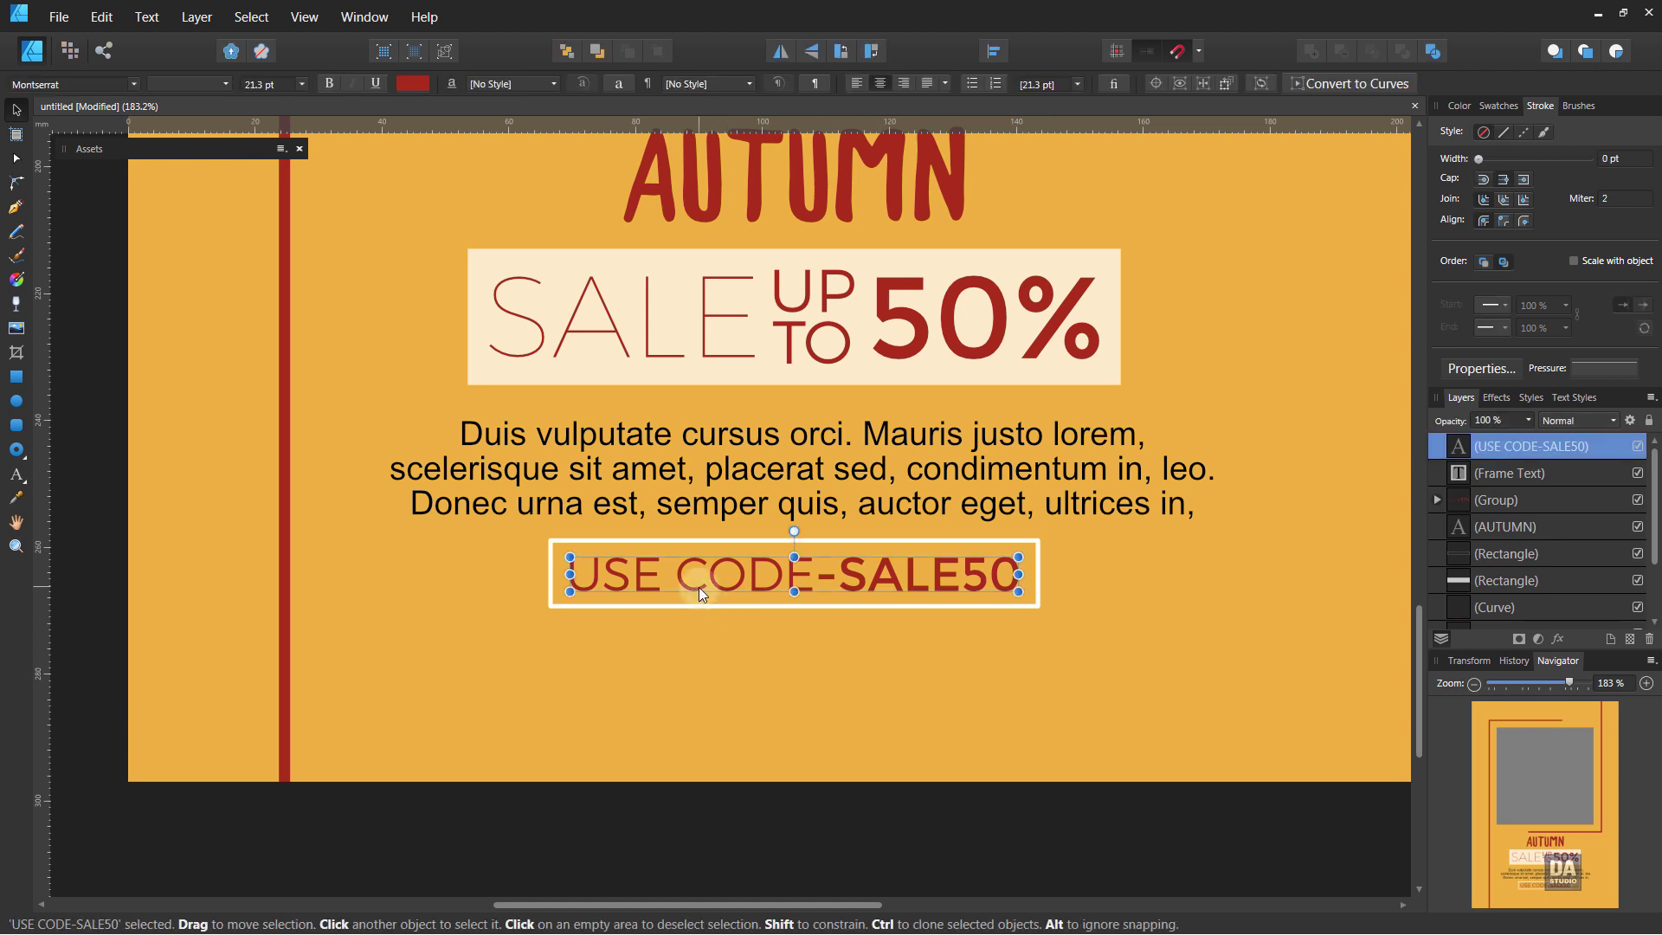
pyautogui.moveTo(698, 586); pyautogui.dragTo(448, 729)
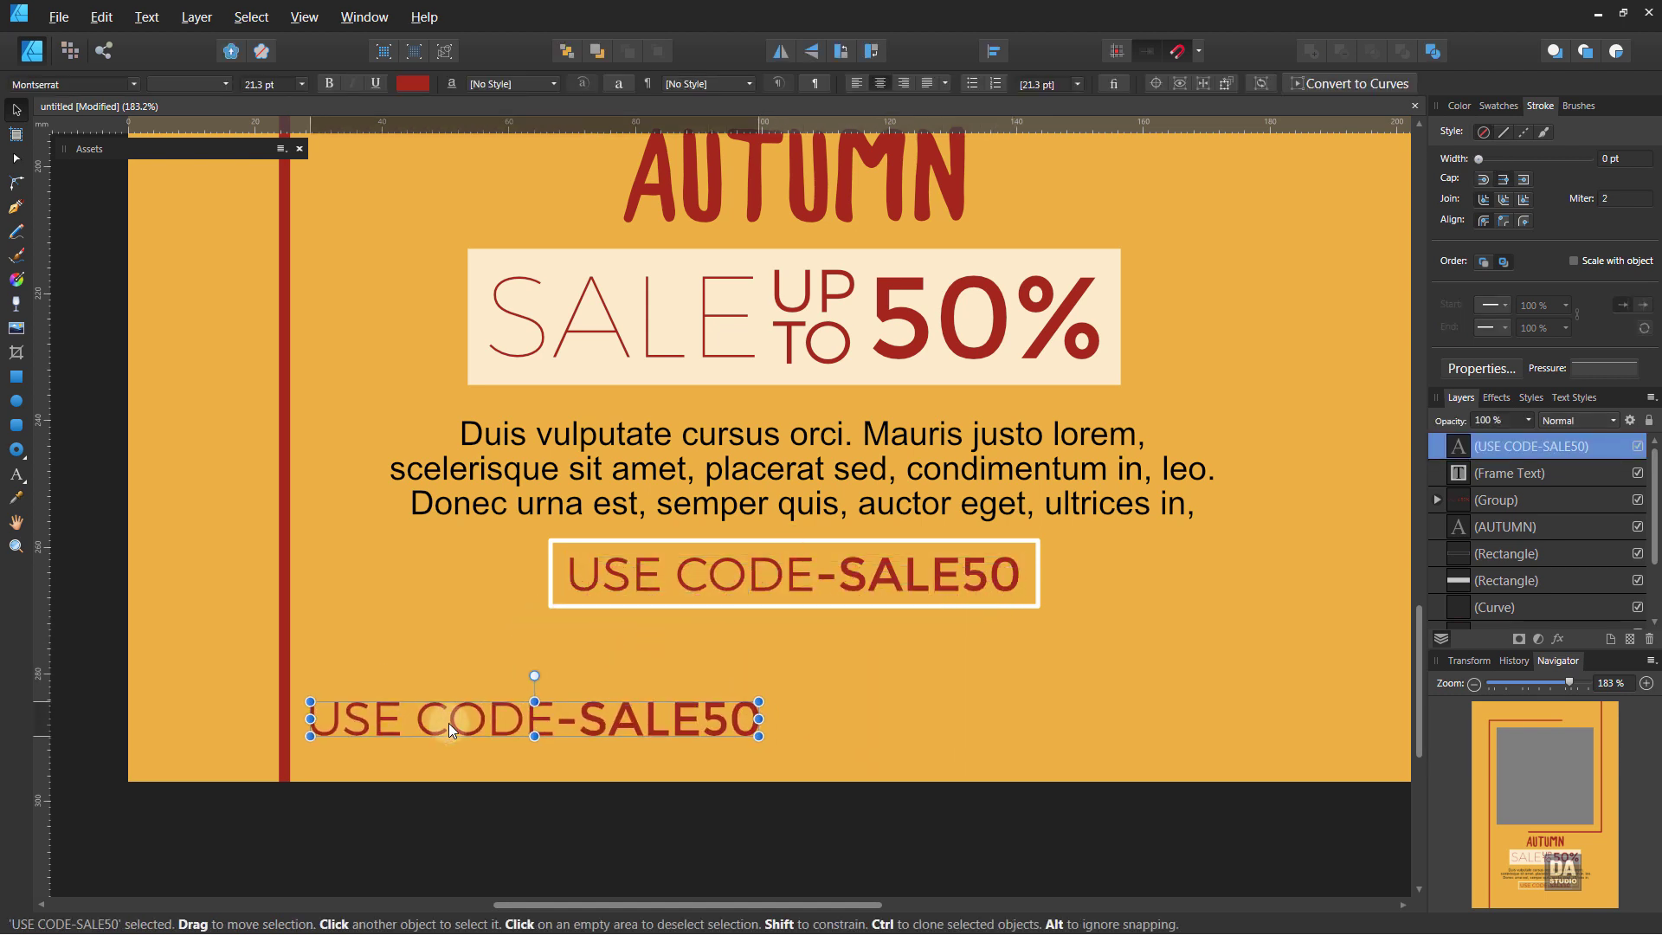
pyautogui.doubleClick(449, 729)
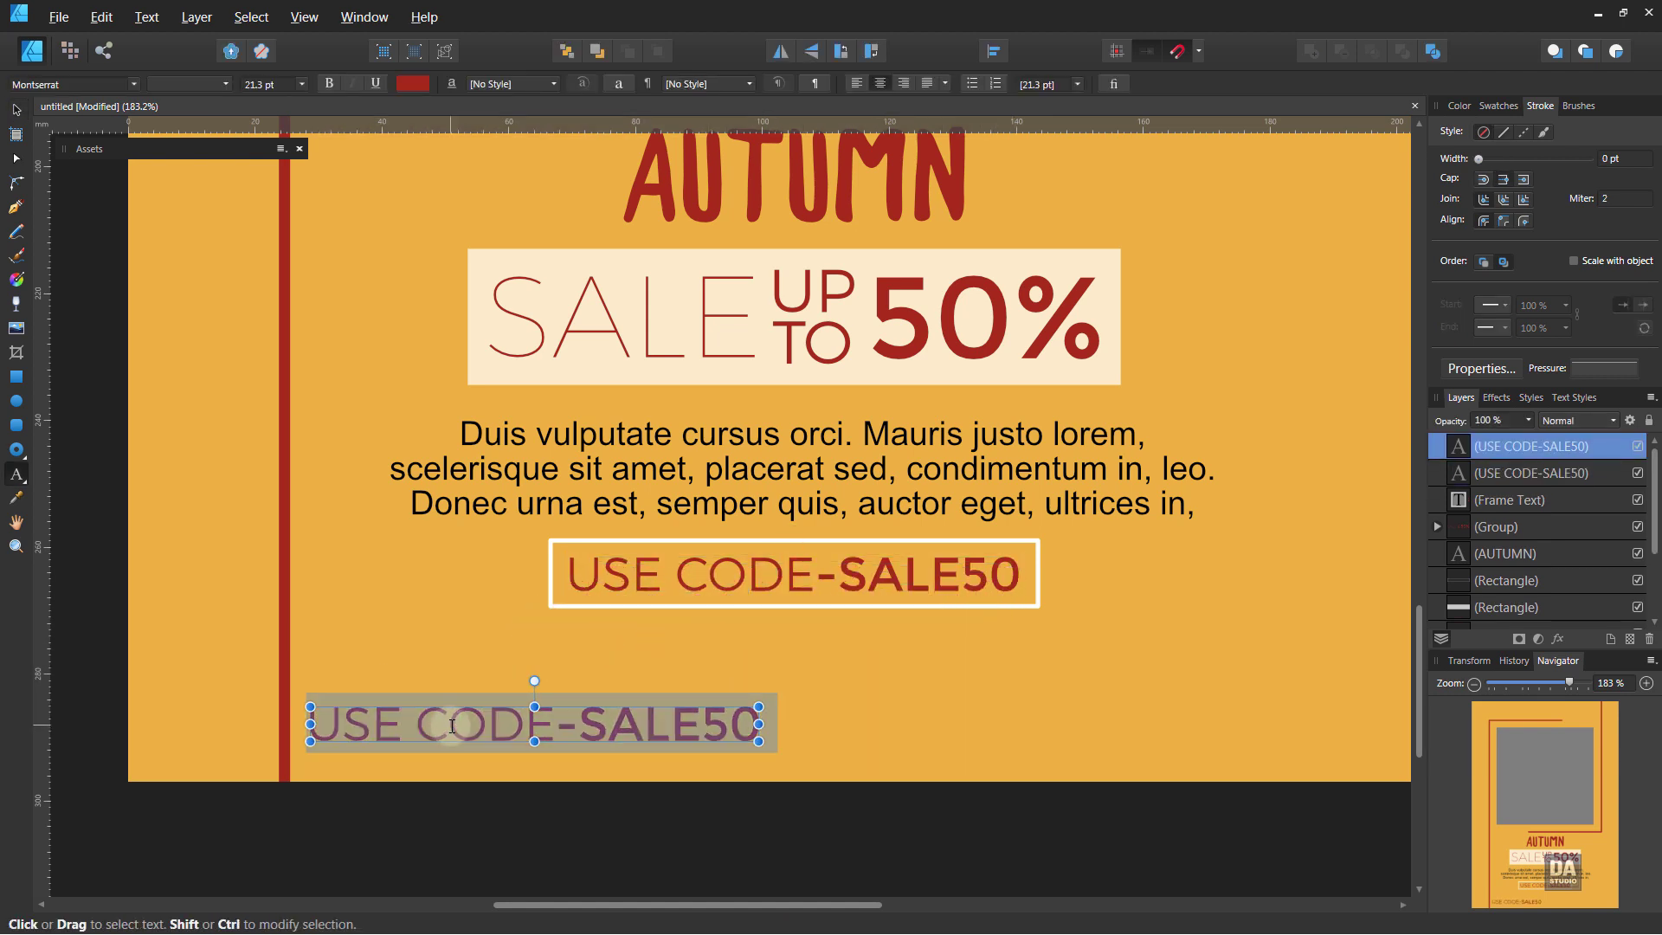
pyautogui.write('W')
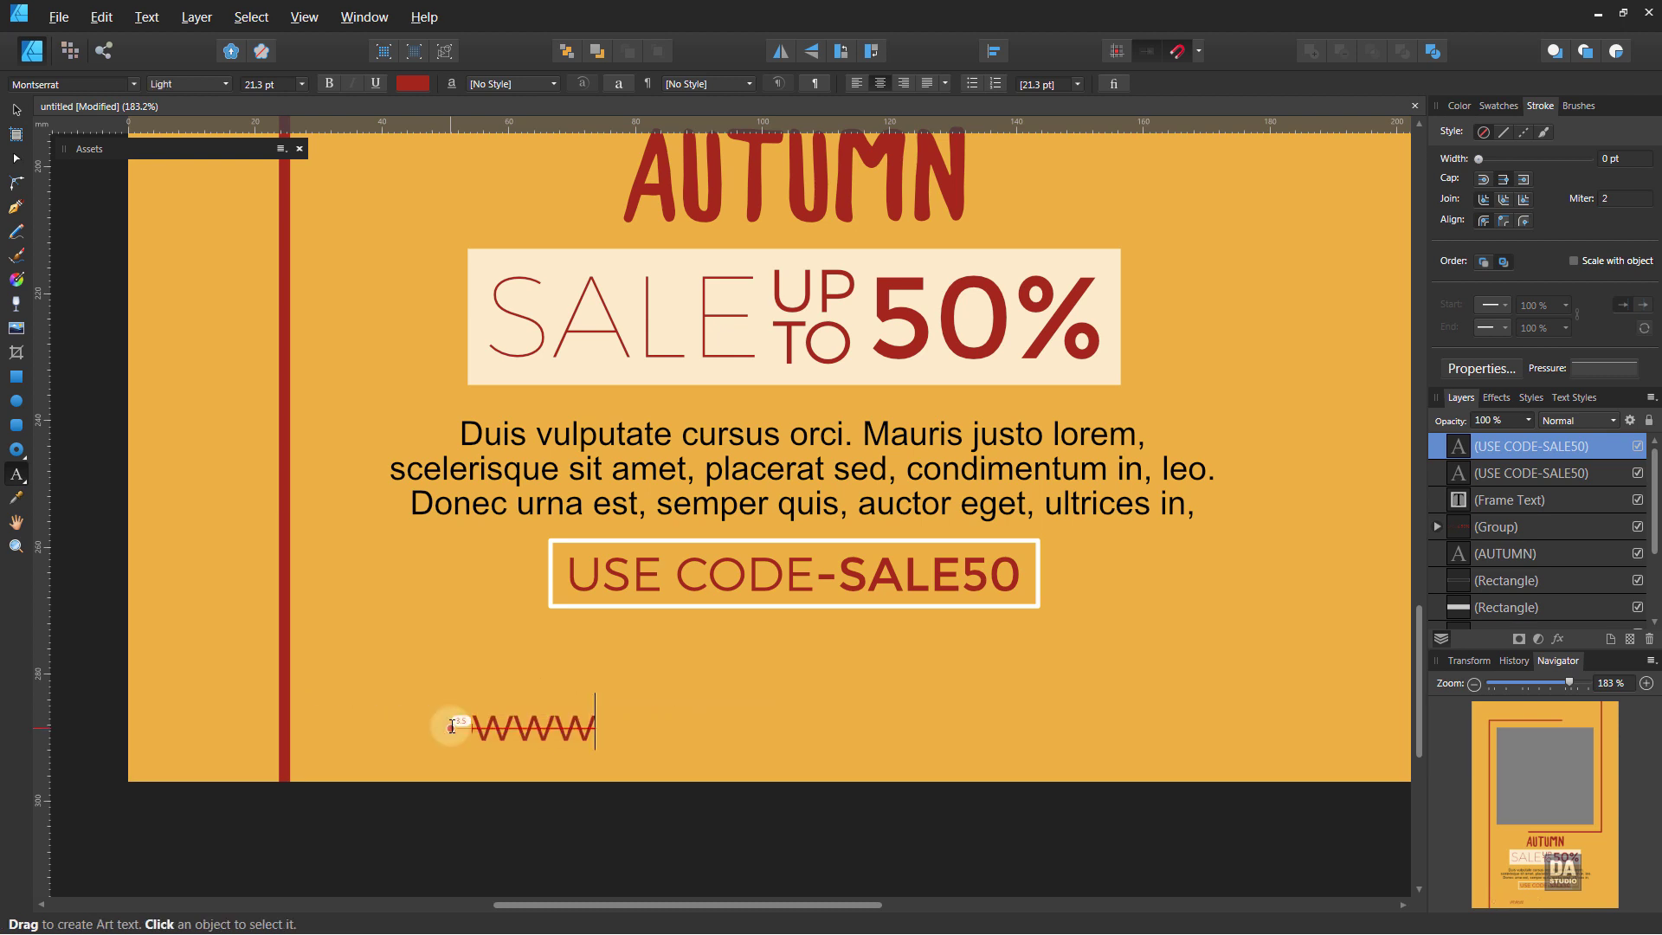
pyautogui.write('.tour')
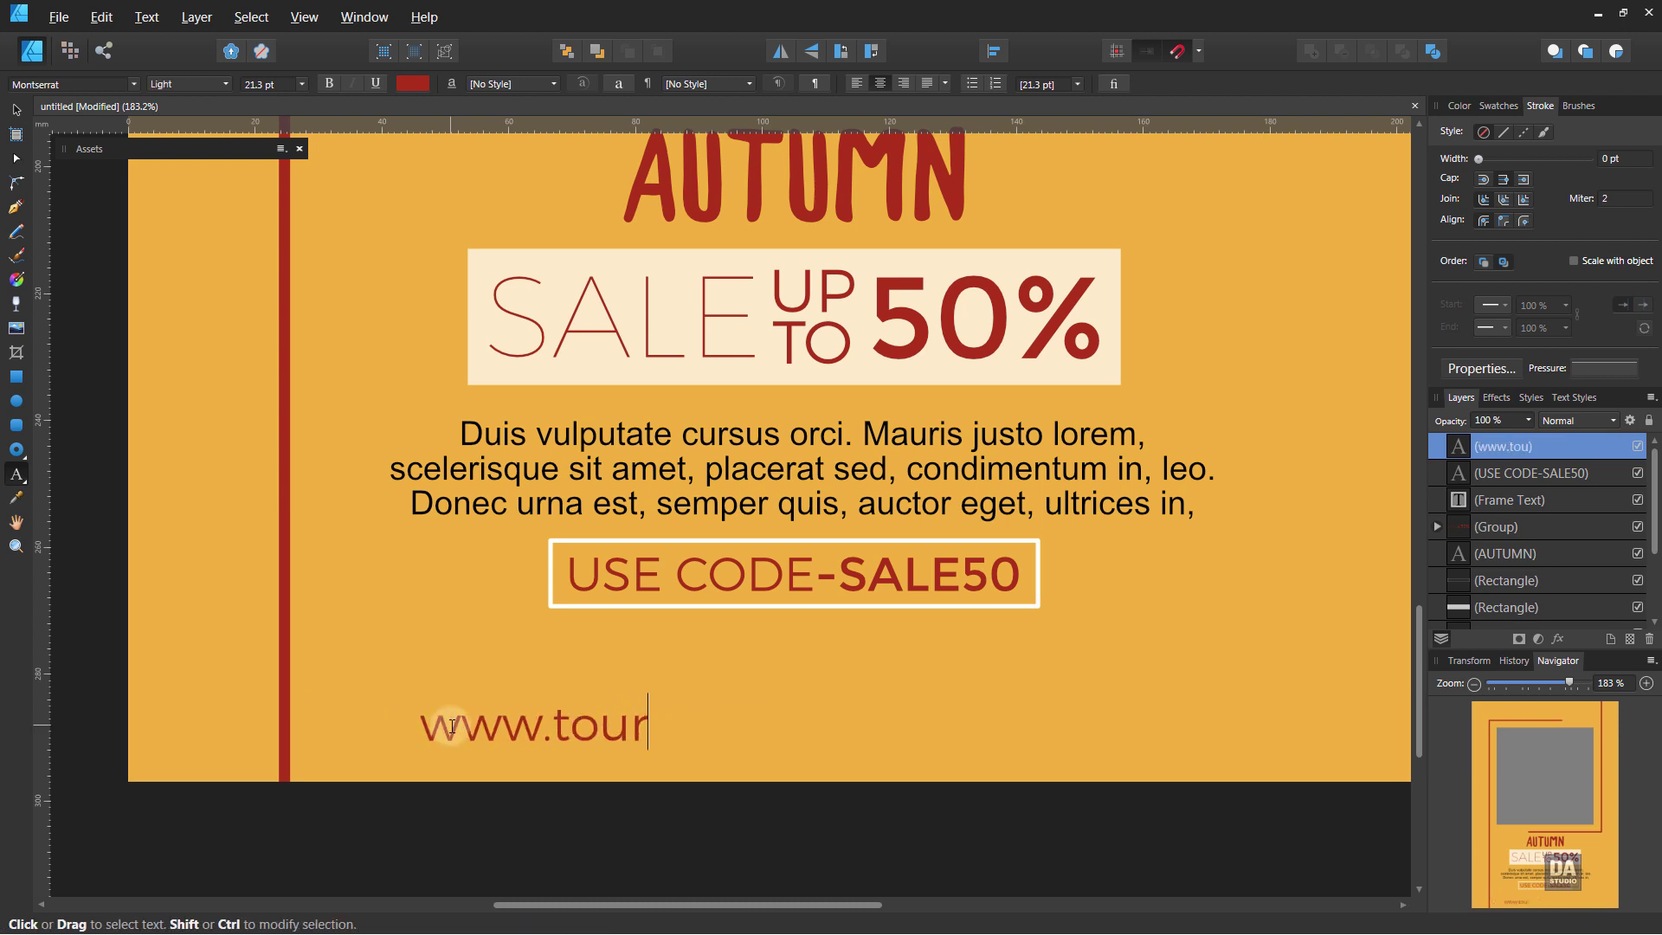
pyautogui.write('web.co')
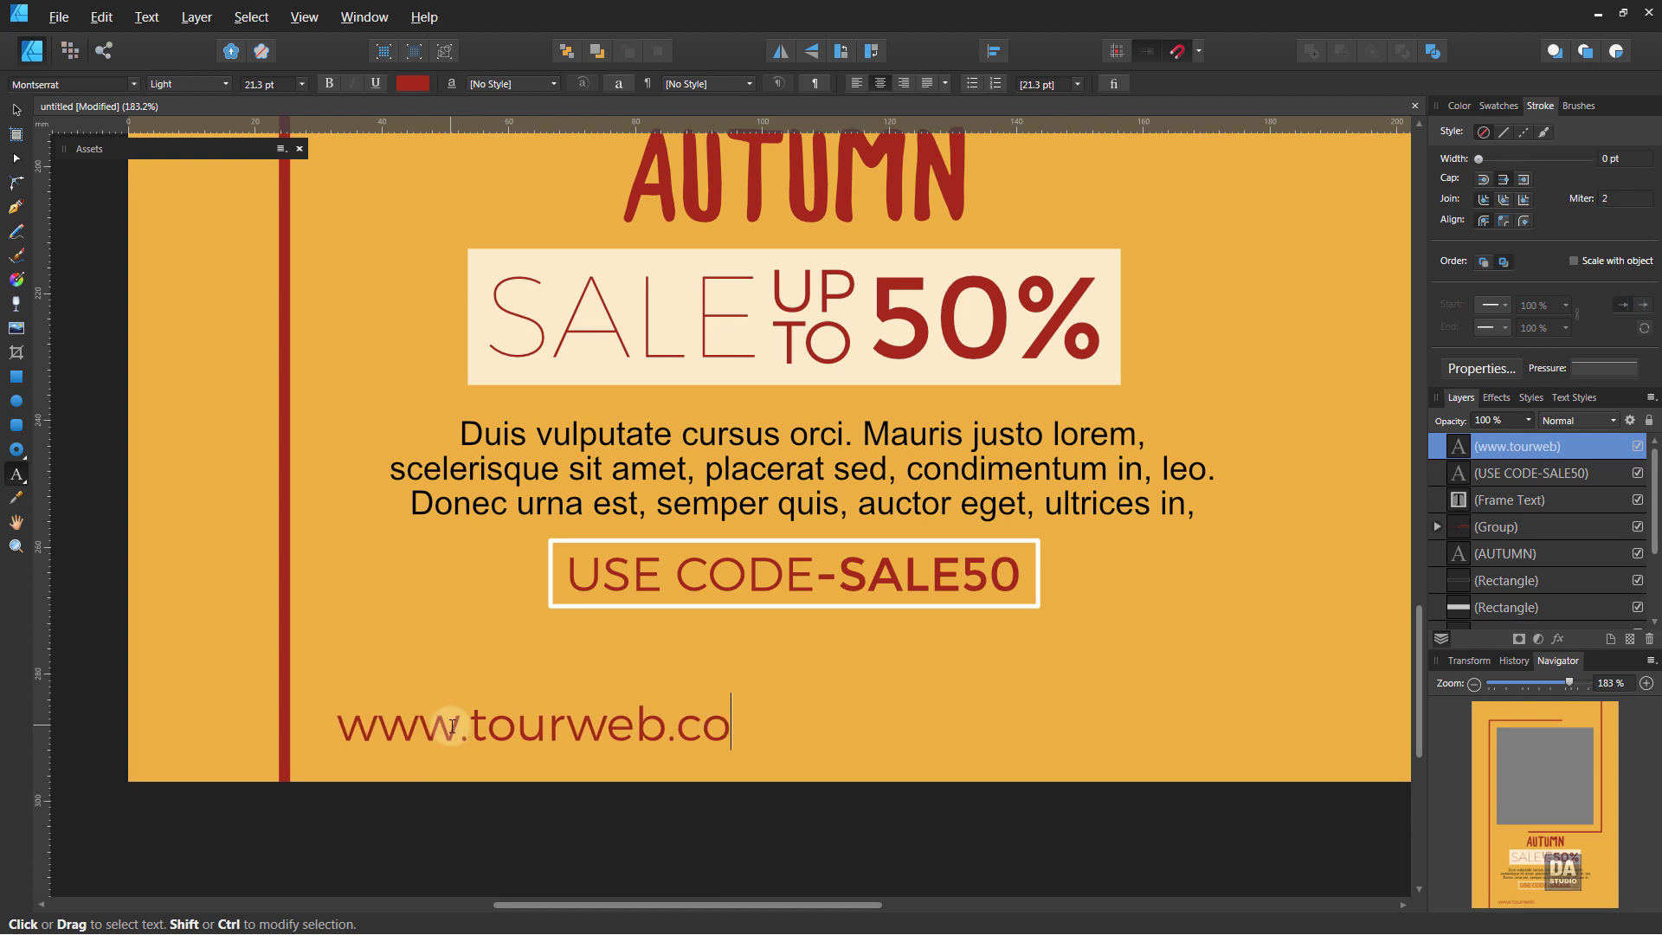
pyautogui.write('m')
pyautogui.press('Escape')
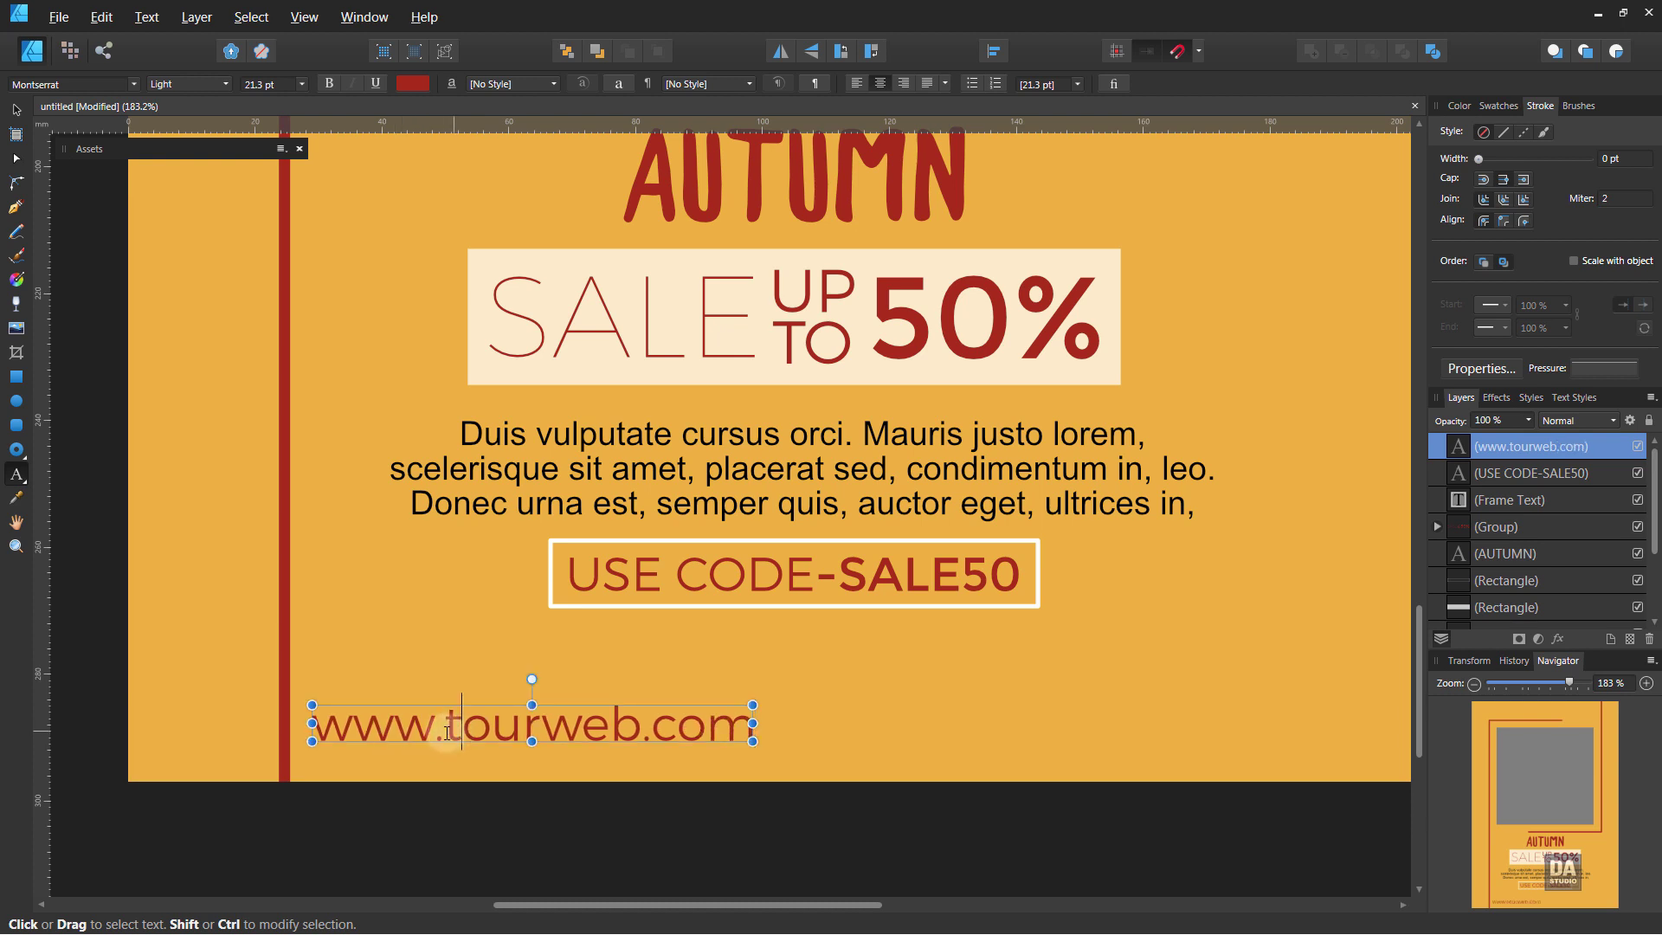
pyautogui.press('BackSpace')
pyautogui.write('y')
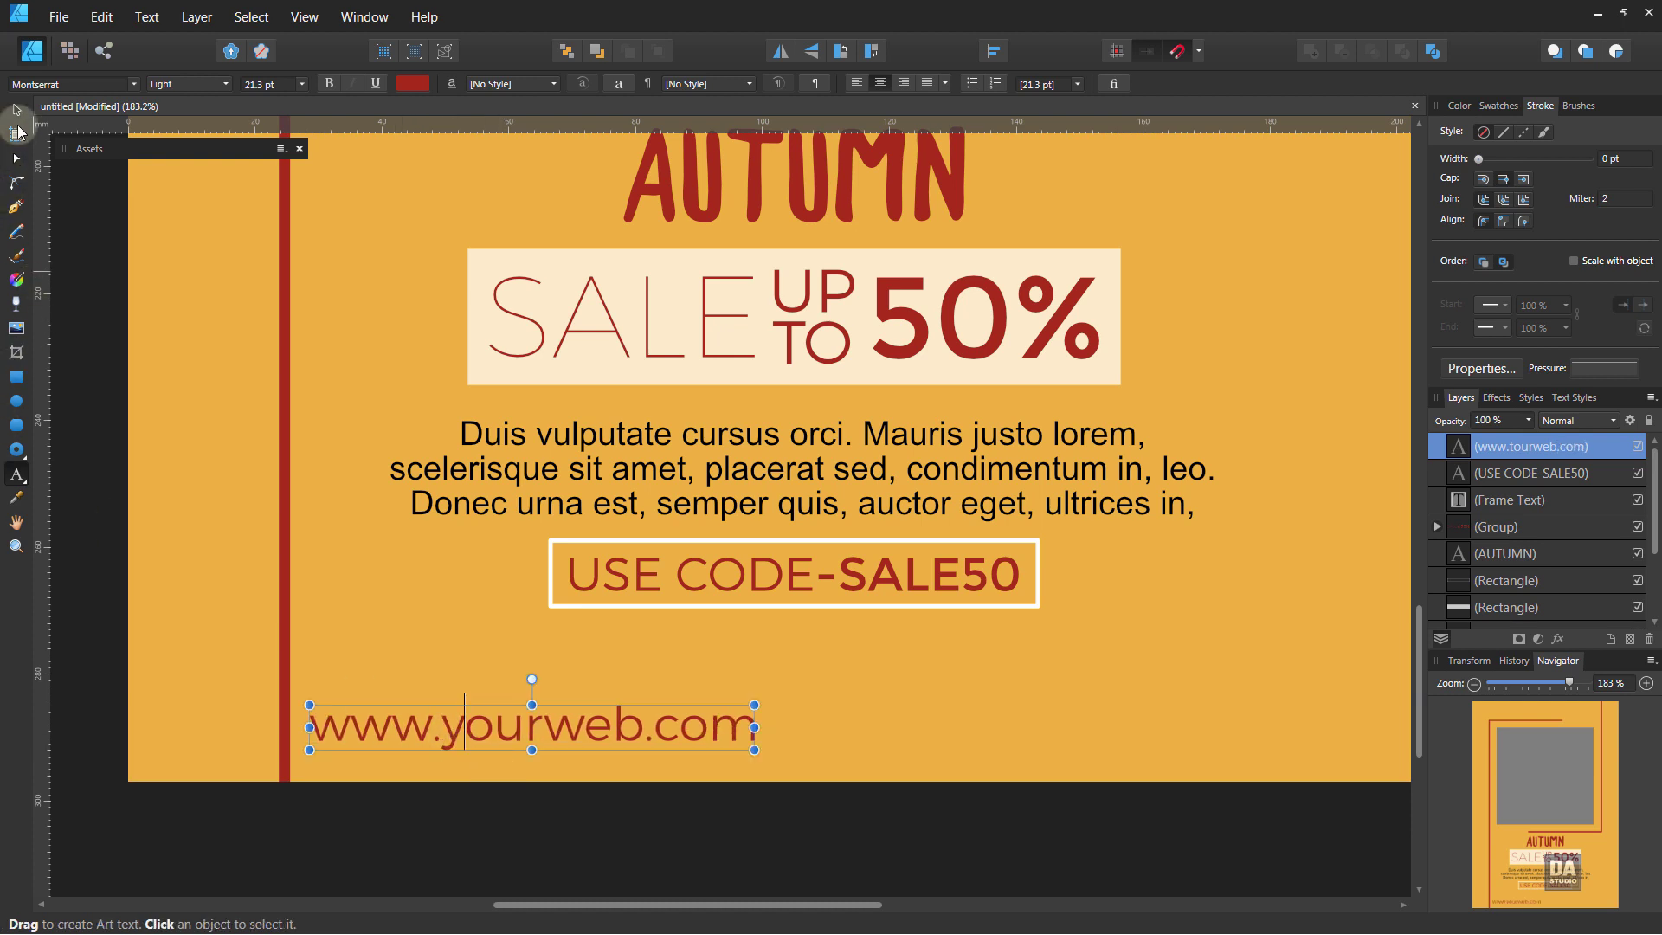
# Shrink the web address to about 15.6 pt and zoom out to the whole poster.
pyautogui.click(16, 111)
pyautogui.moveTo(754, 750); pyautogui.dragTo(629, 734)
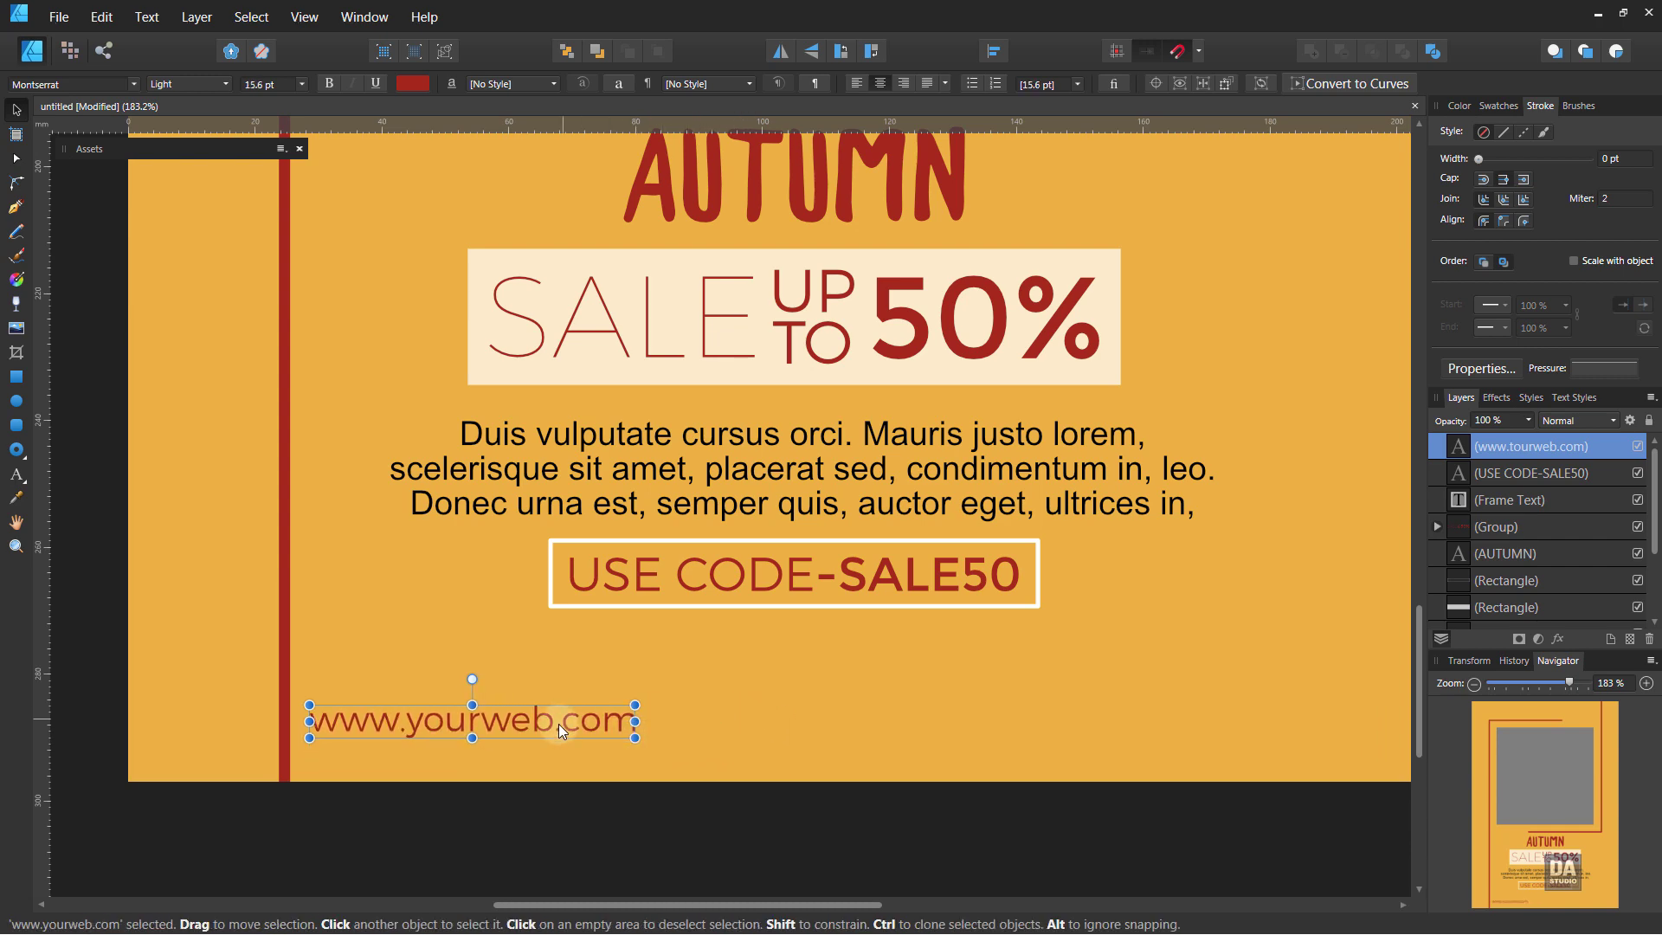
pyautogui.hotkey('ctrl', 'd')
pyautogui.press('z')
pyautogui.moveTo(771, 754)
pyautogui.mouseDown()
pyautogui.moveTo(778, 684)
pyautogui.moveTo(595, 768)
pyautogui.mouseUp()
# Try a bold weight on the web address text, then undo it.
pyautogui.press('v')
pyautogui.click(506, 793)
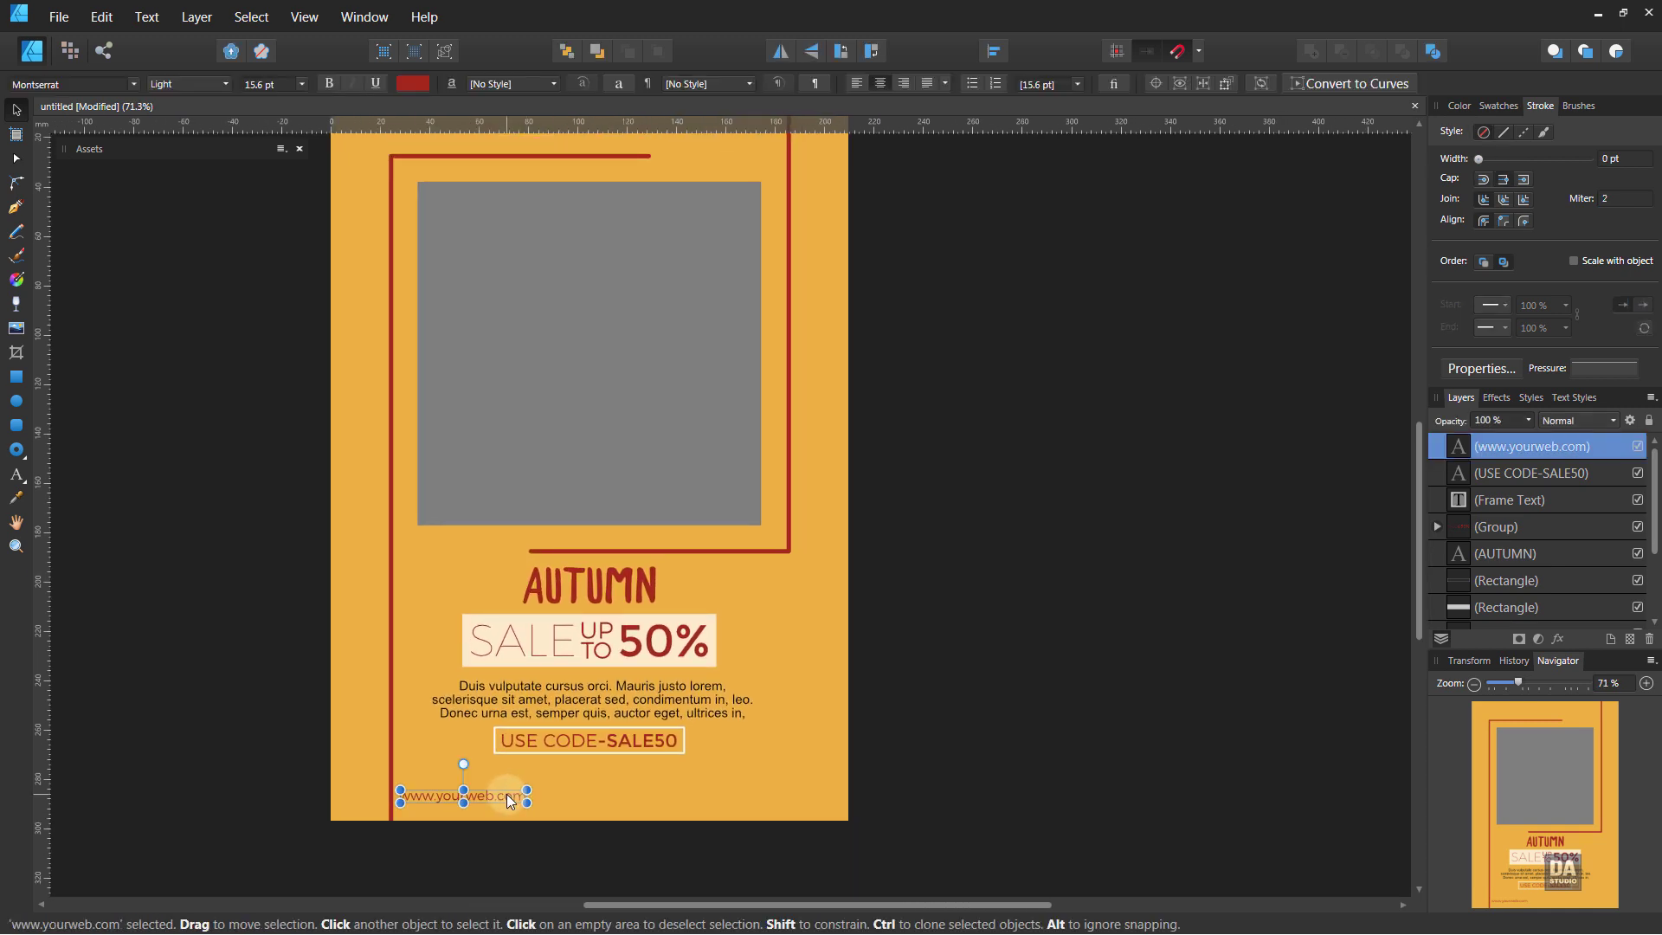
pyautogui.click(328, 87)
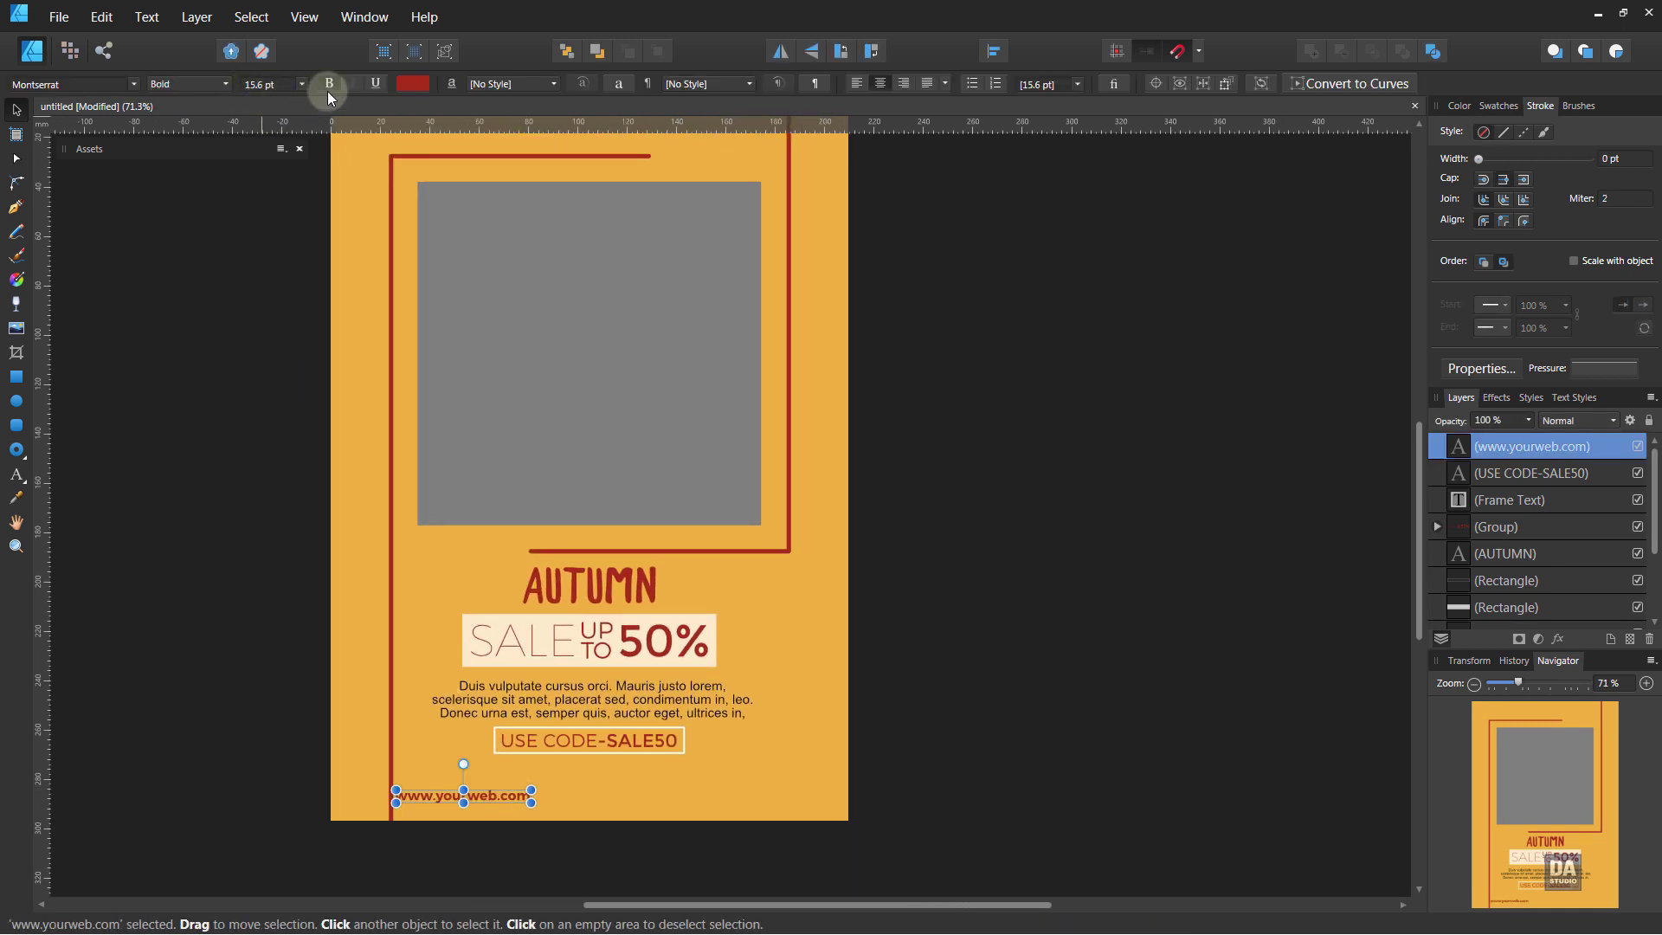
pyautogui.hotkey('ctrl', 'z')
pyautogui.click(201, 84)
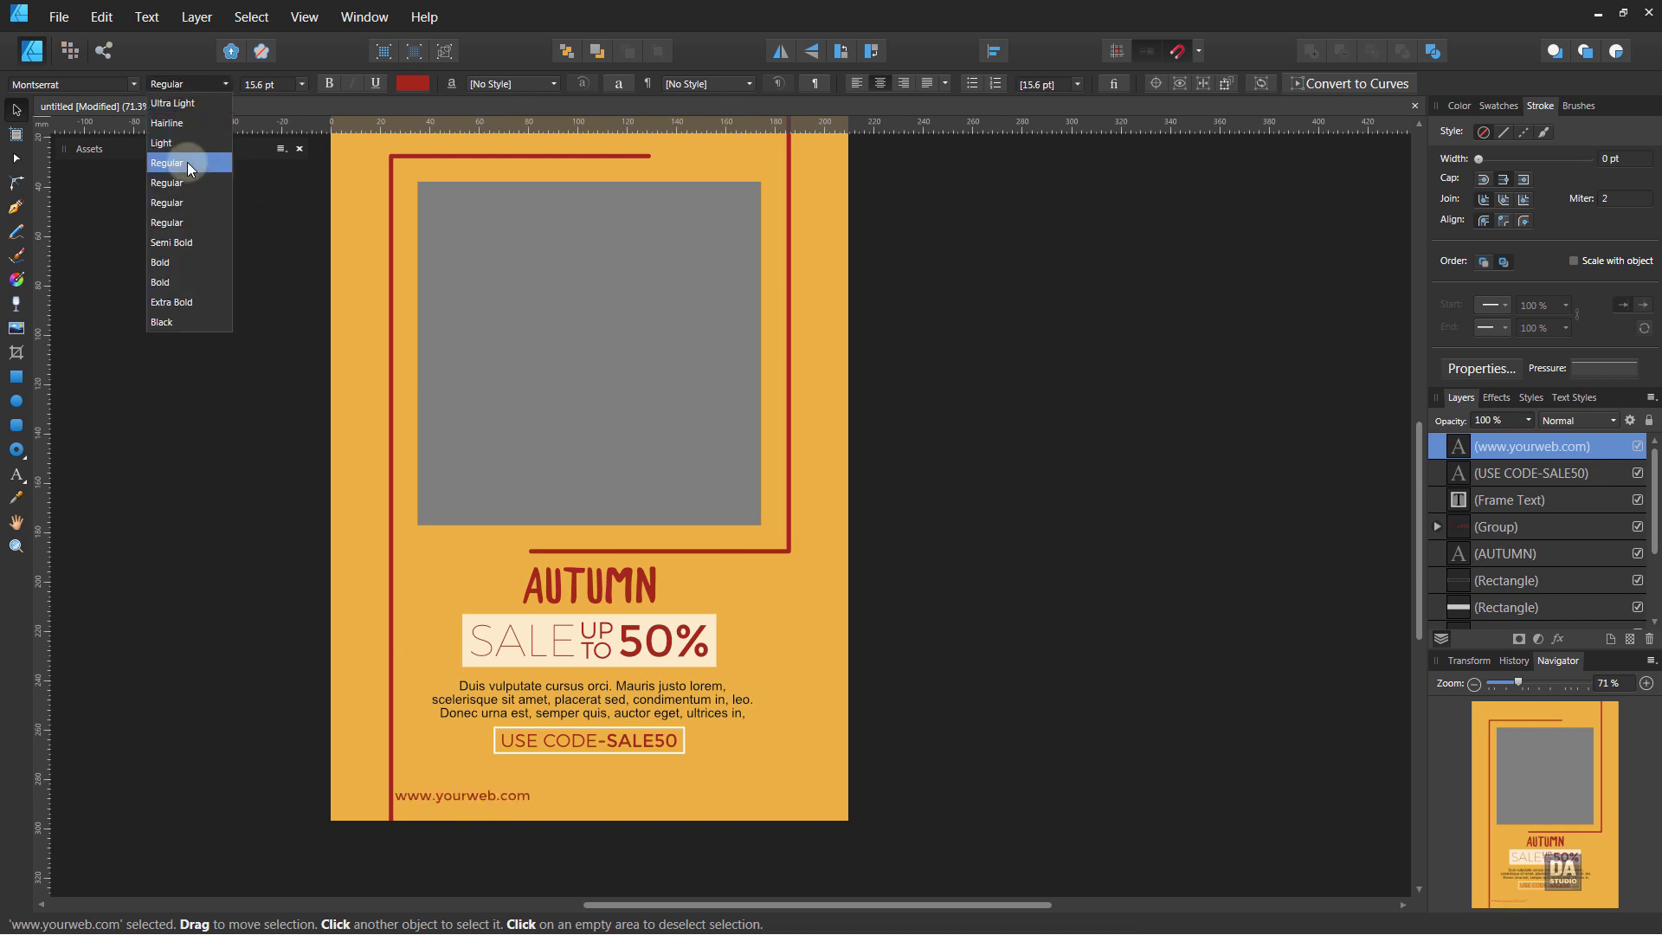
pyautogui.press('Escape')
pyautogui.hotkey('ctrl', 'd')
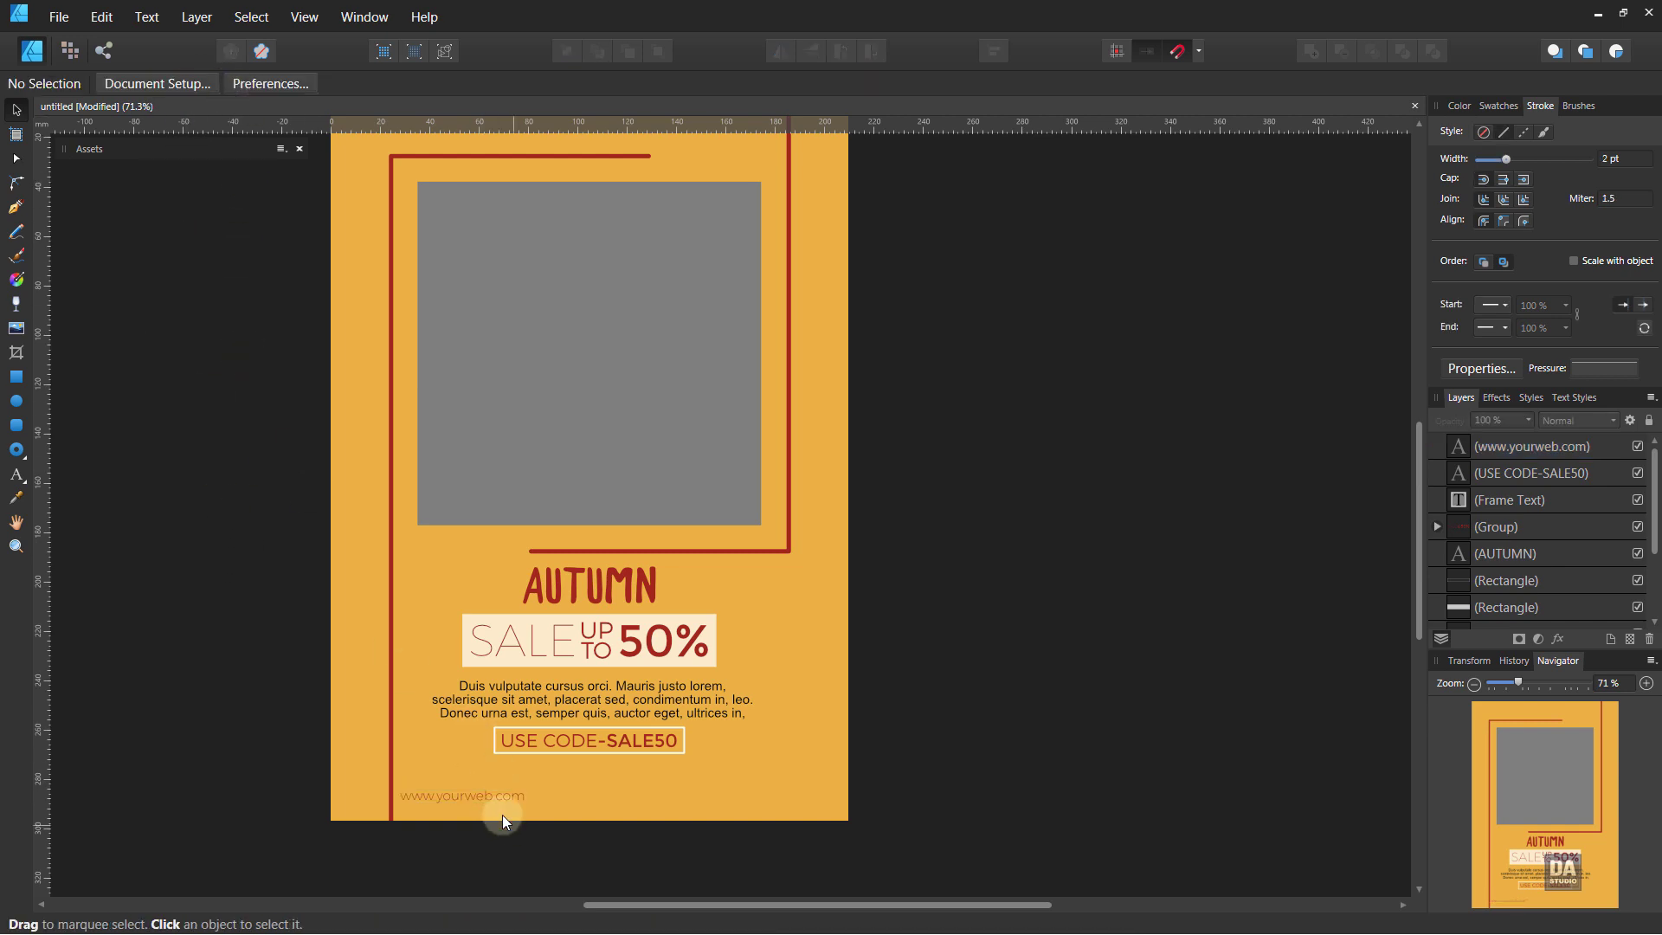
# Set the web address to Montserrat Regular and zoom in on the poster's bottom.
pyautogui.click(503, 816)
pyautogui.click(204, 84)
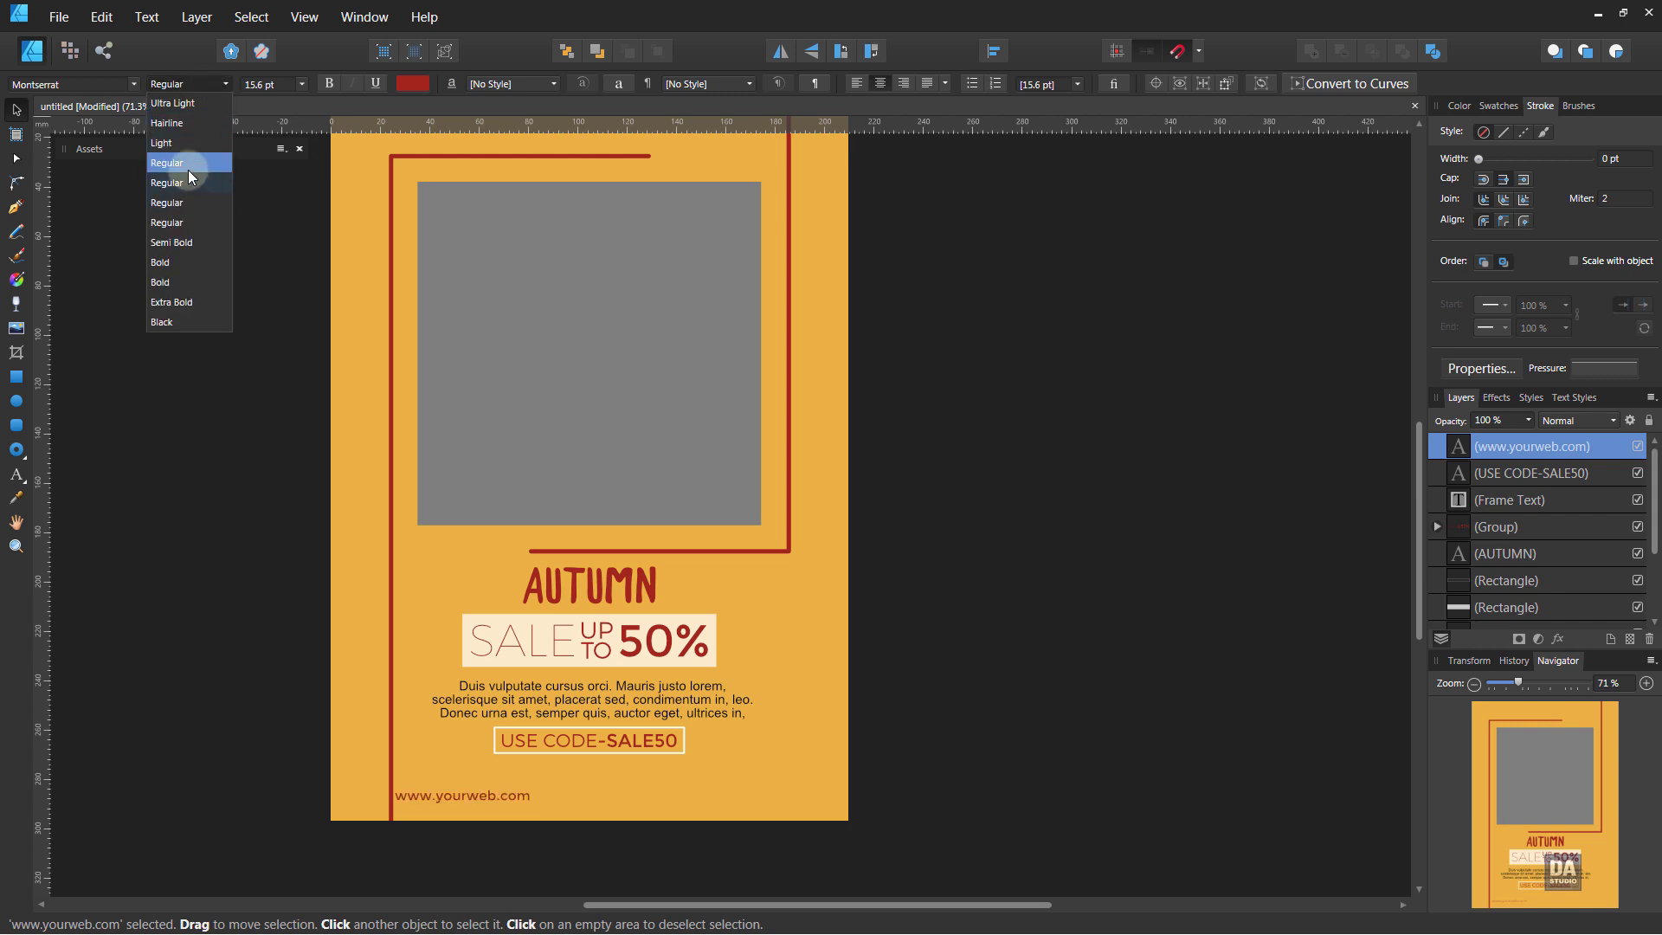
pyautogui.click(188, 170)
pyautogui.click(570, 848)
pyautogui.moveTo(791, 815); pyautogui.dragTo(792, 892)
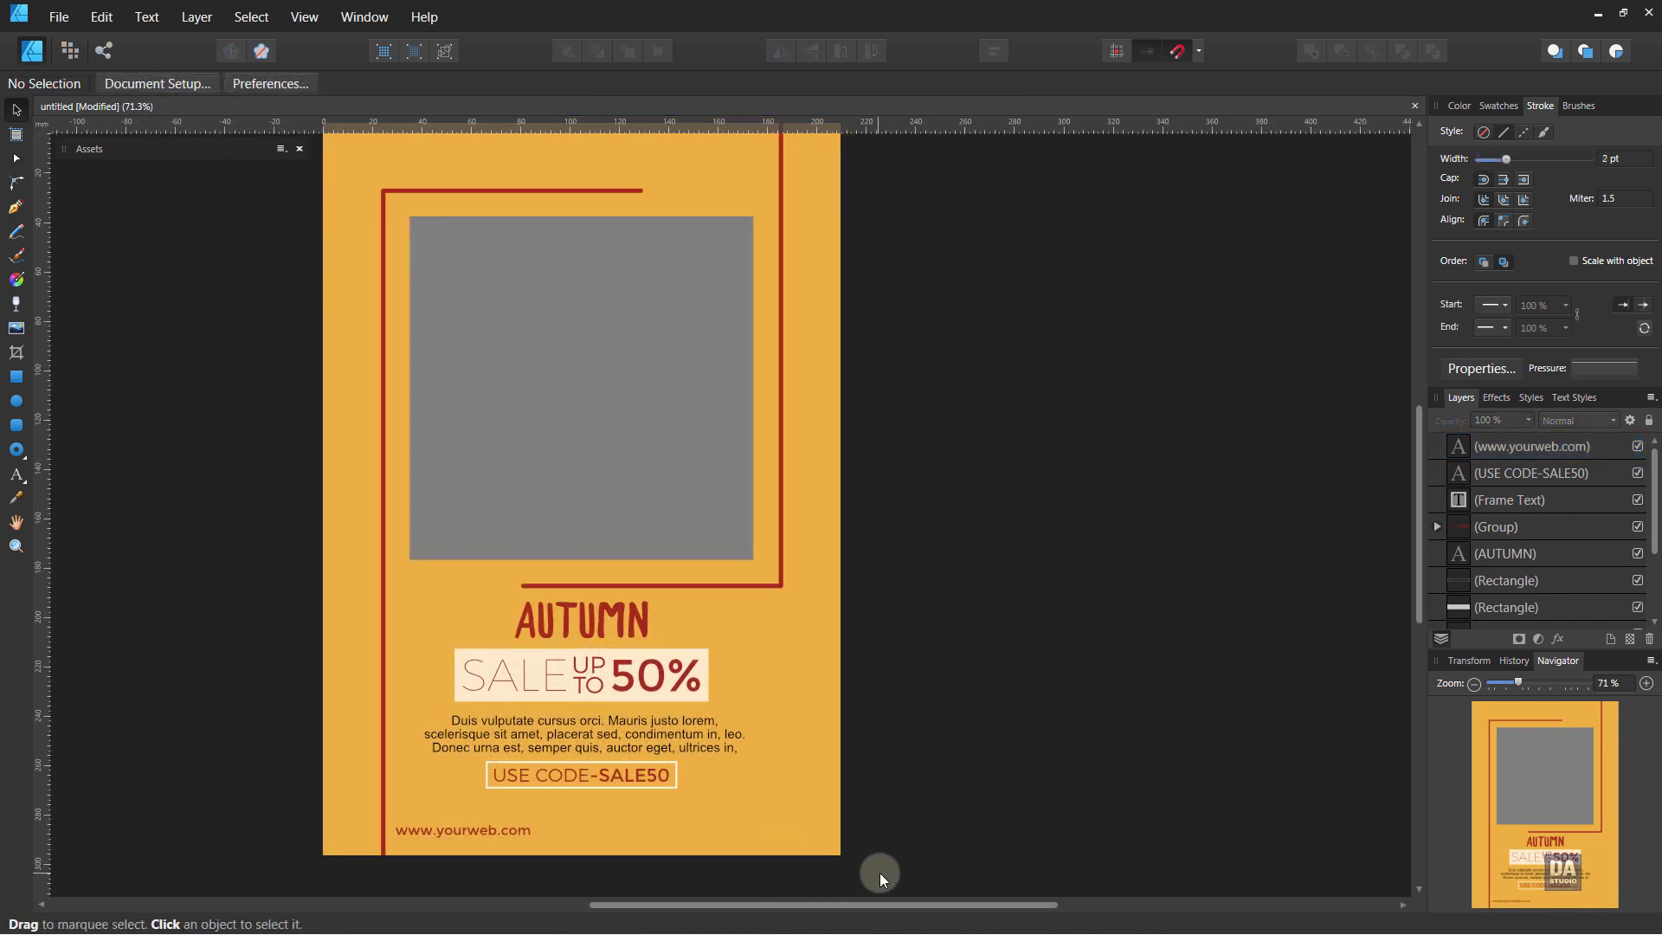
pyautogui.press('z')
pyautogui.click(736, 824)
pyautogui.moveTo(844, 808); pyautogui.dragTo(964, 716)
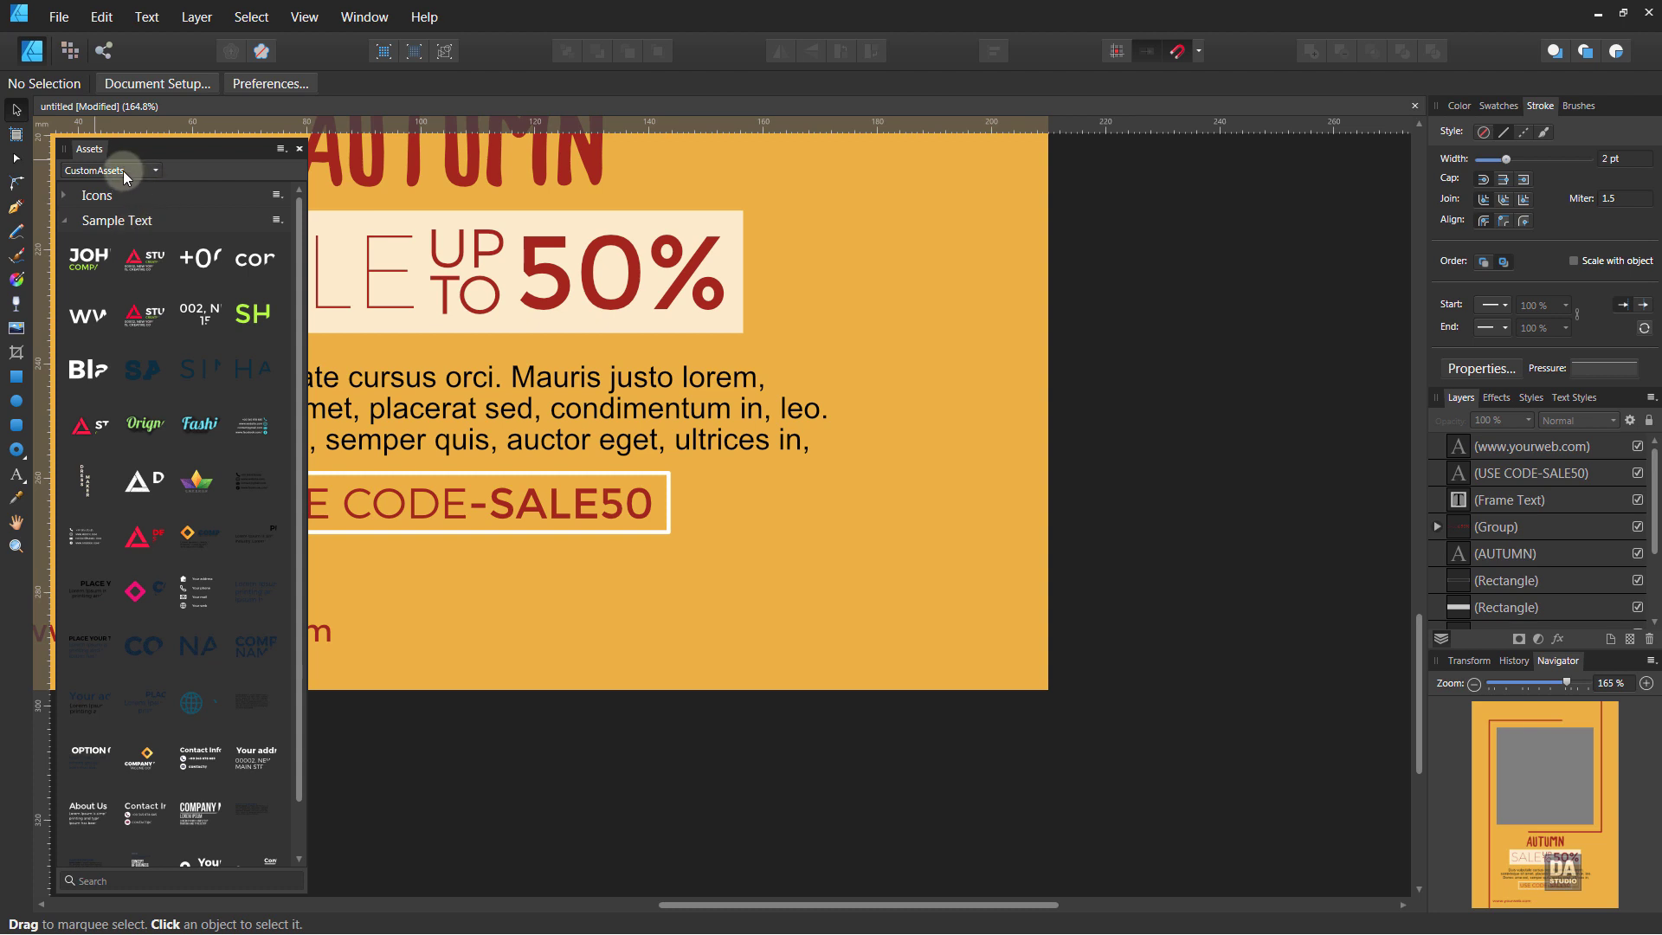
# Place Twitter, Facebook and Instagram icons from Icons & Logo Templates onto the poster.
pyautogui.click(122, 170)
pyautogui.click(100, 256)
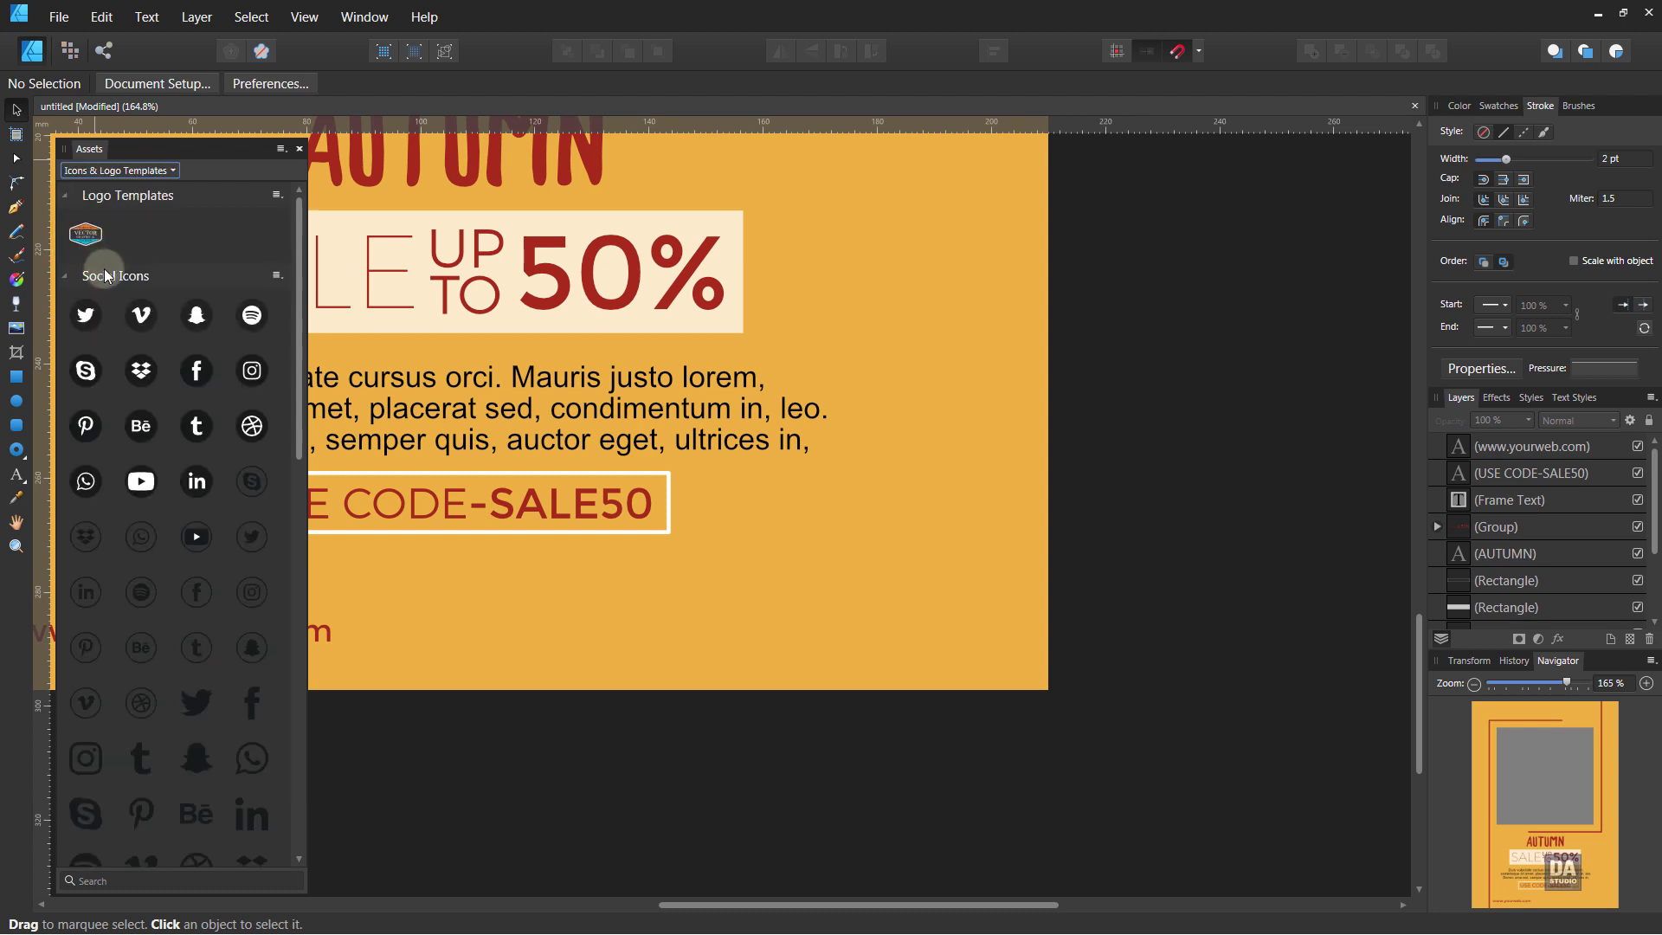
pyautogui.moveTo(94, 324); pyautogui.dragTo(685, 617)
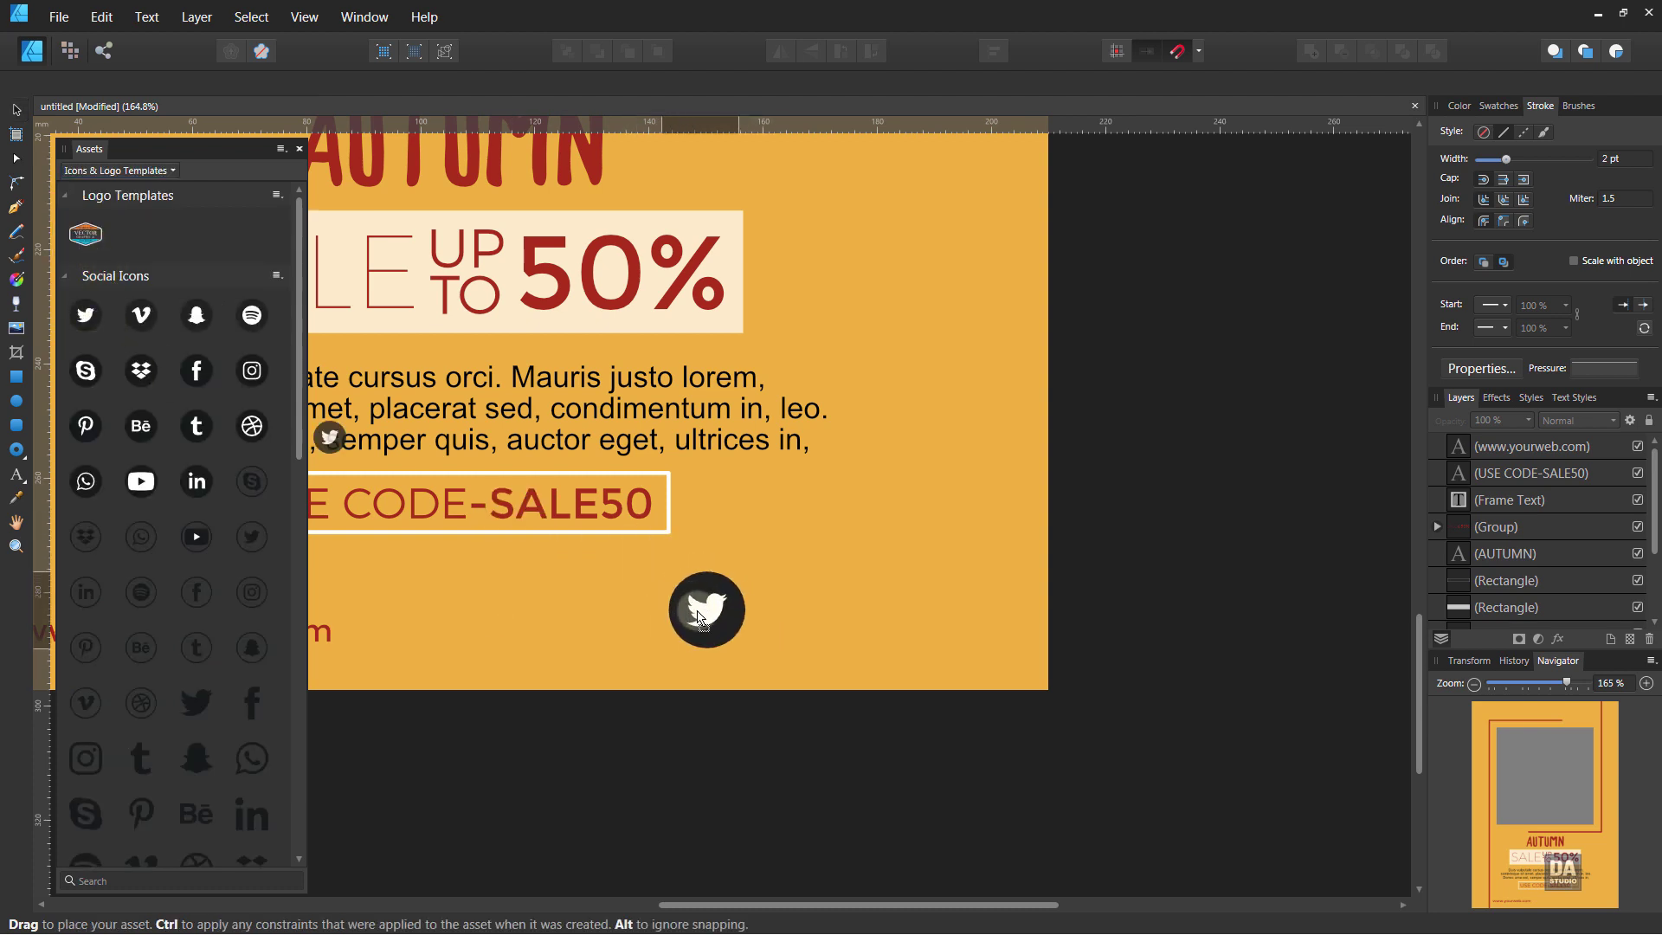
pyautogui.moveTo(212, 384); pyautogui.dragTo(786, 616)
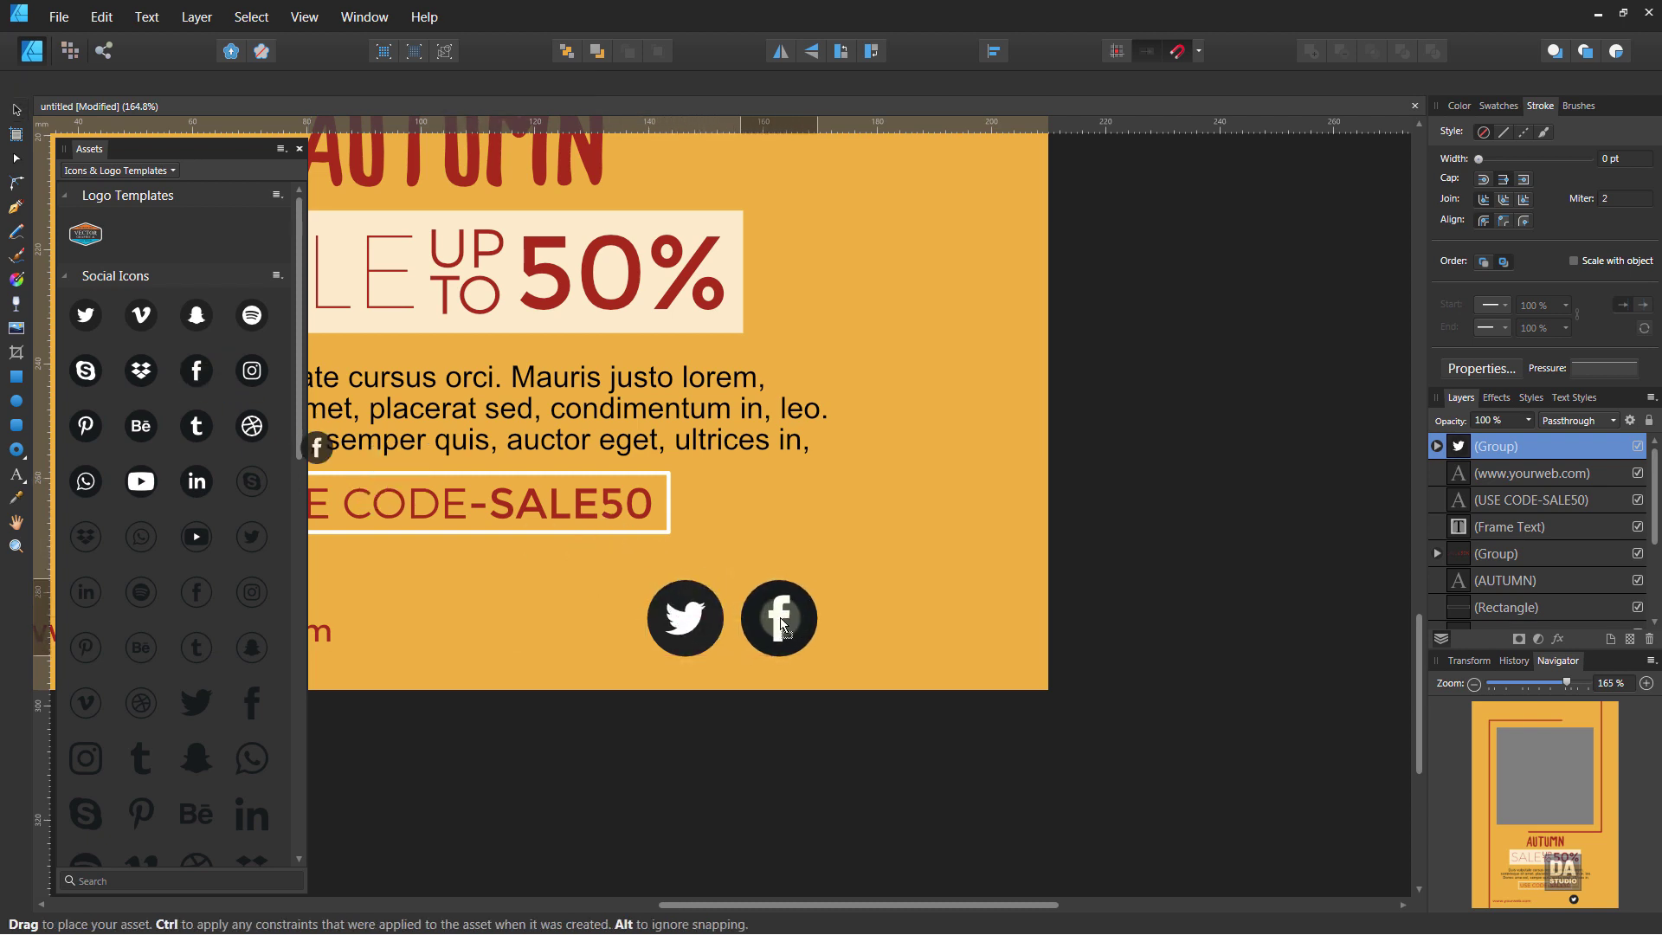
pyautogui.moveTo(270, 401); pyautogui.dragTo(892, 627)
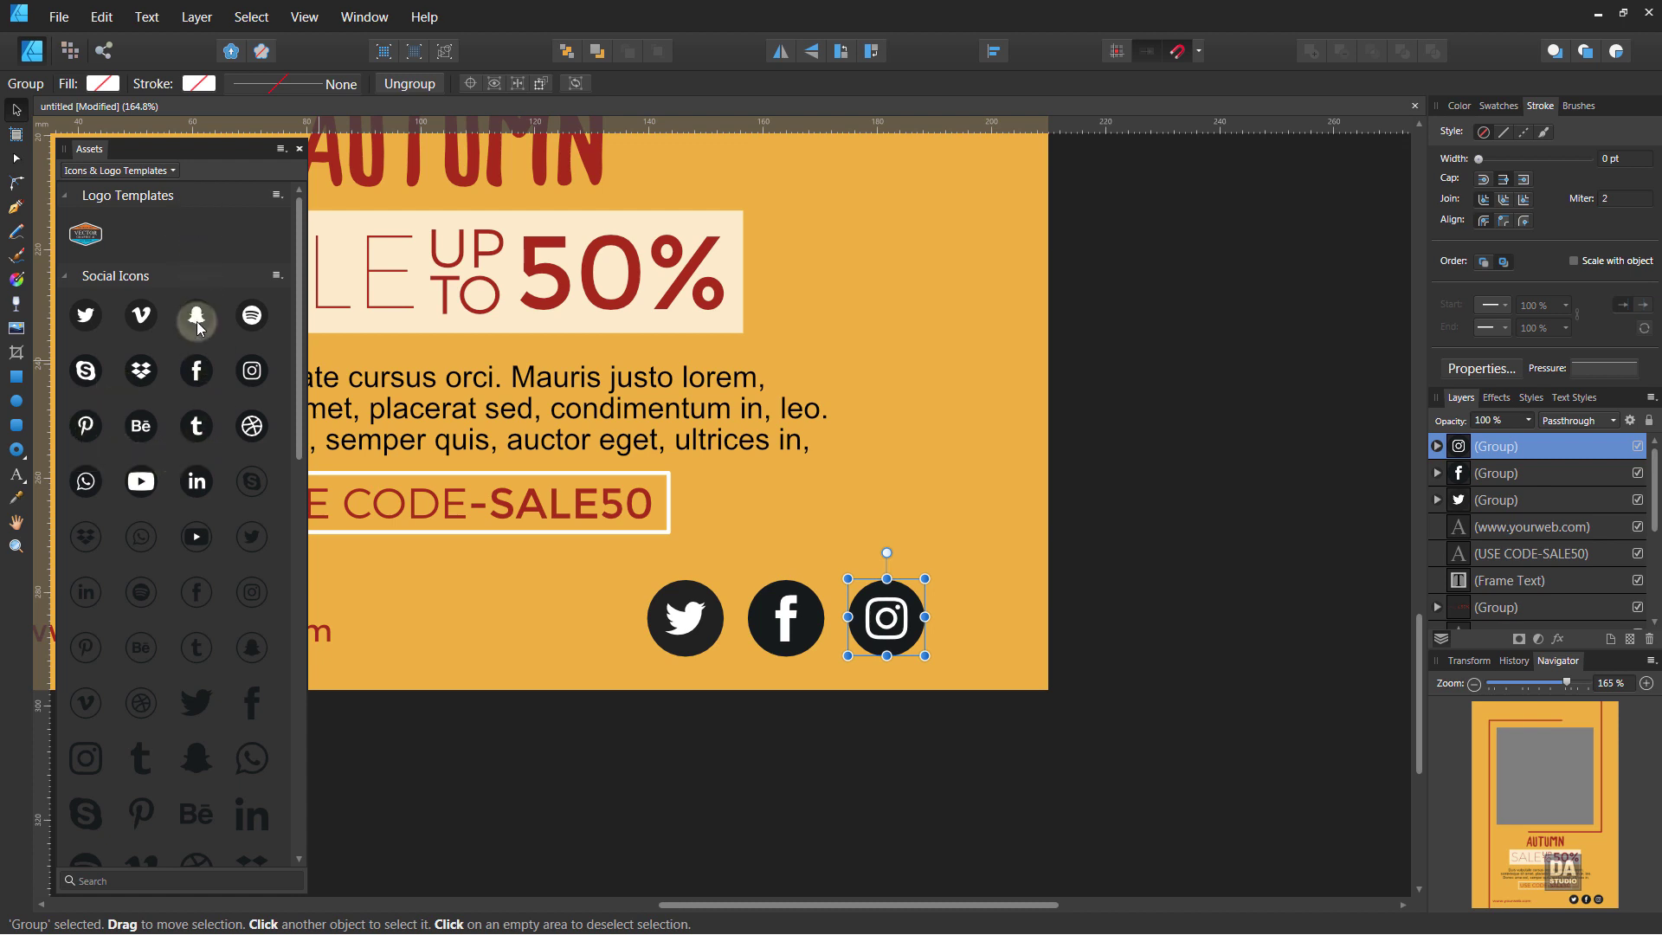
# Scale the three social icons down together.
pyautogui.click(209, 149)
pyautogui.keyDown('shift'); pyautogui.click(766, 640); pyautogui.keyUp('shift')
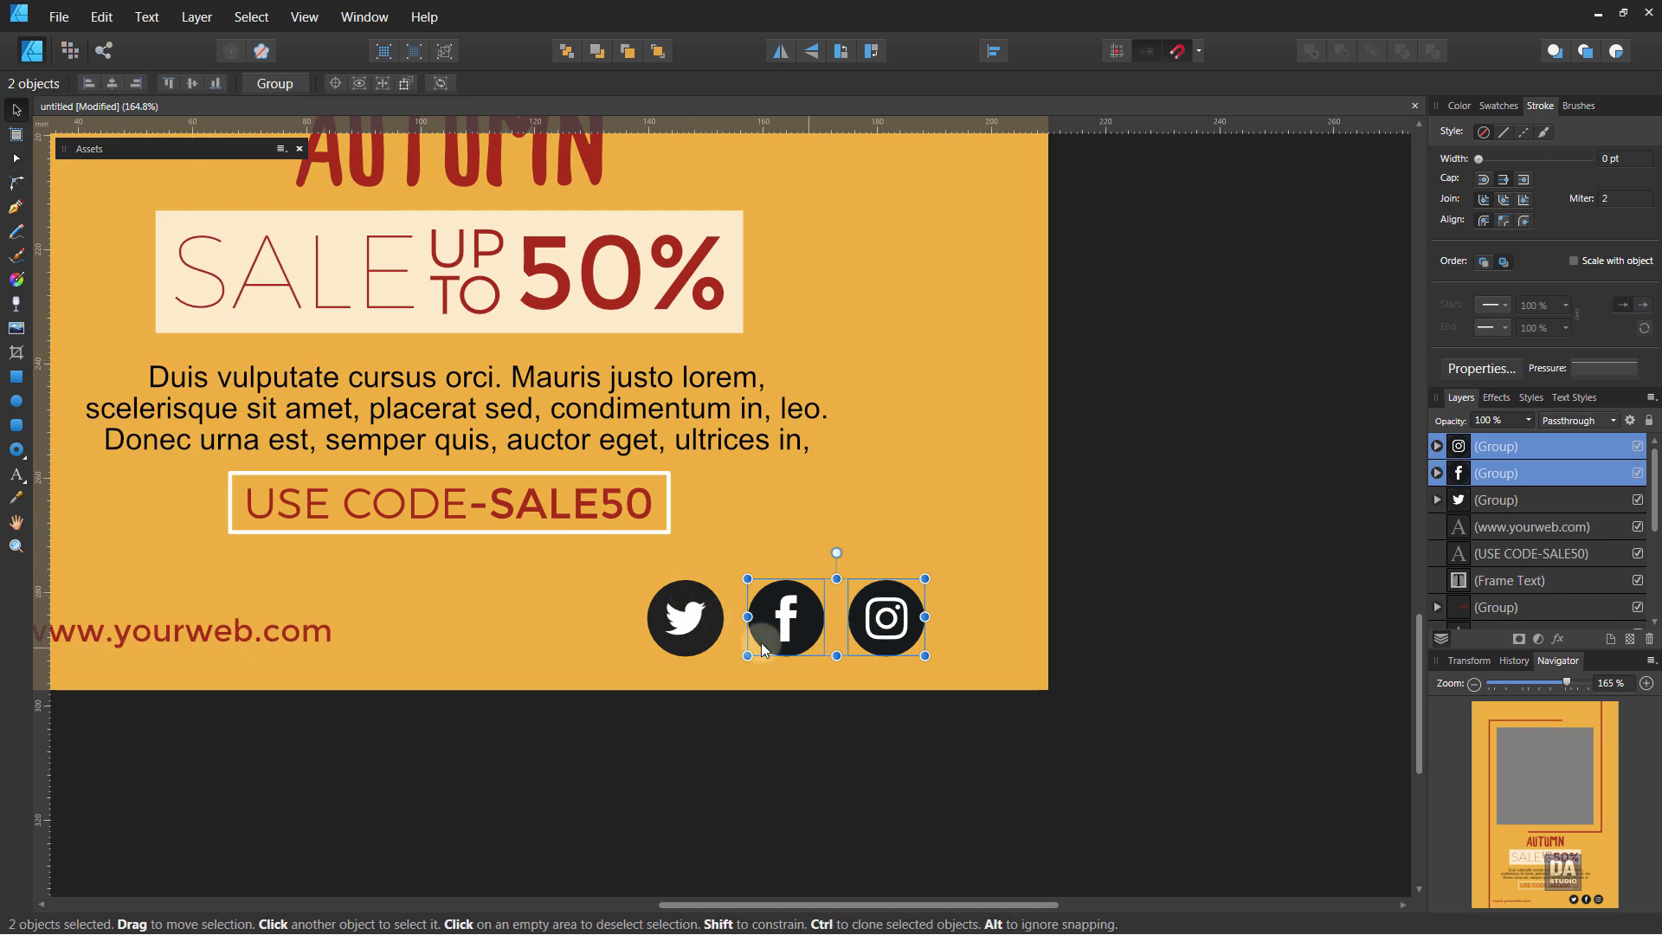
pyautogui.keyDown('shift'); pyautogui.click(696, 638); pyautogui.keyUp('shift')
pyautogui.moveTo(924, 655)
pyautogui.mouseDown()
pyautogui.moveTo(800, 630)
pyautogui.moveTo(933, 630)
pyautogui.mouseUp()
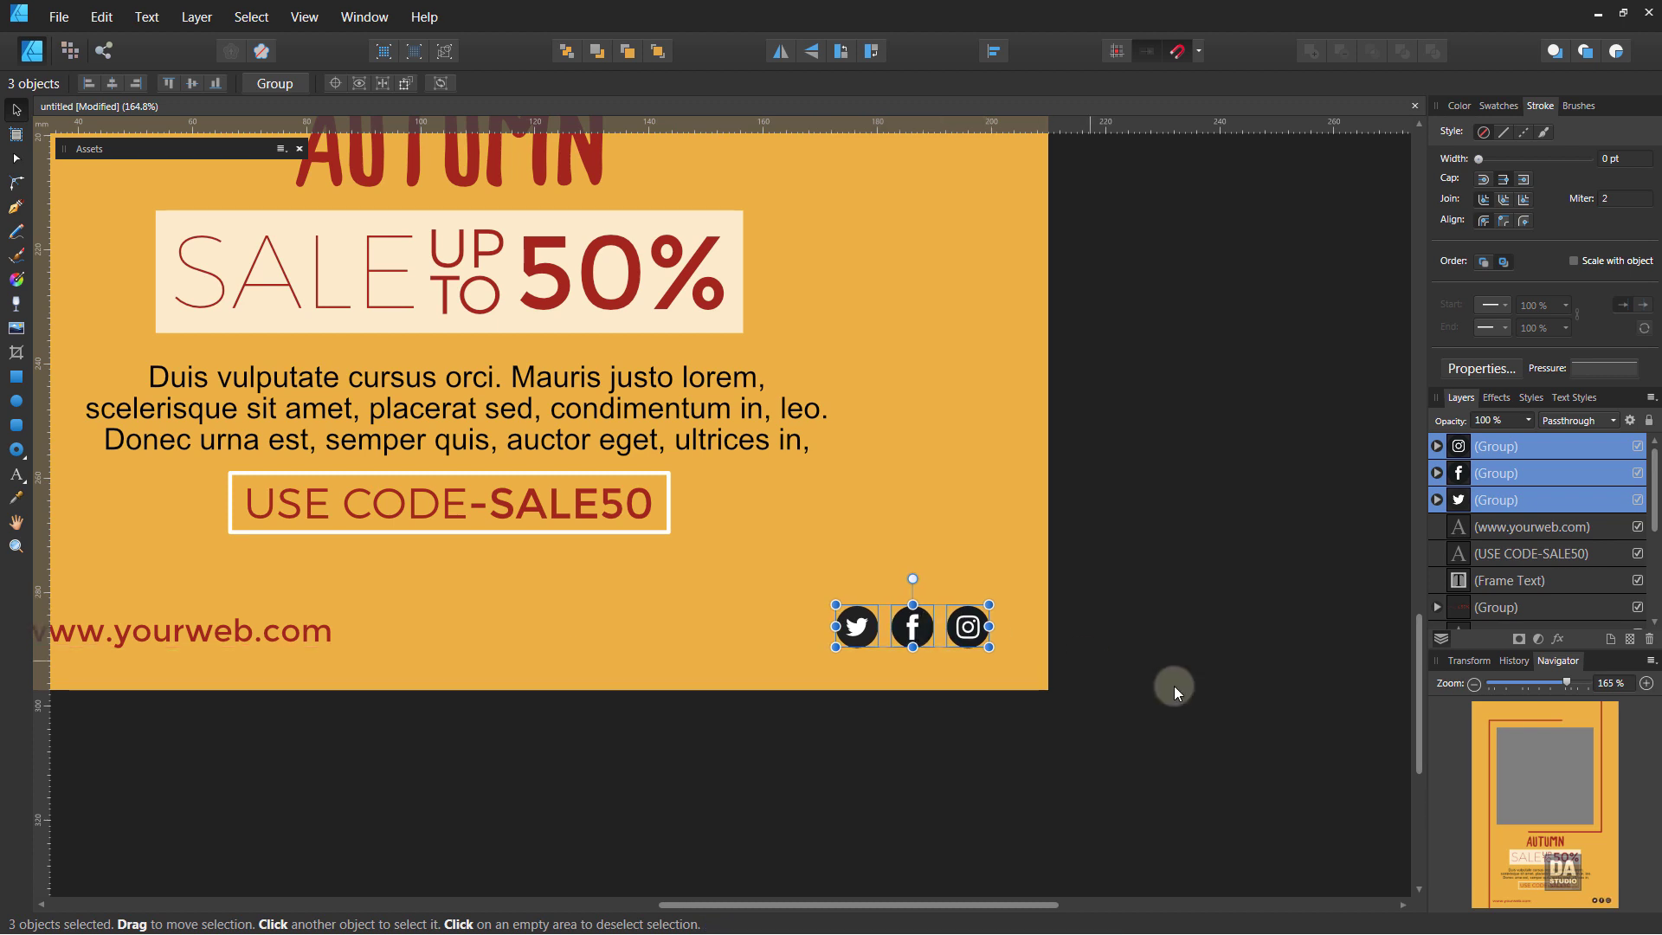
pyautogui.click(1212, 703)
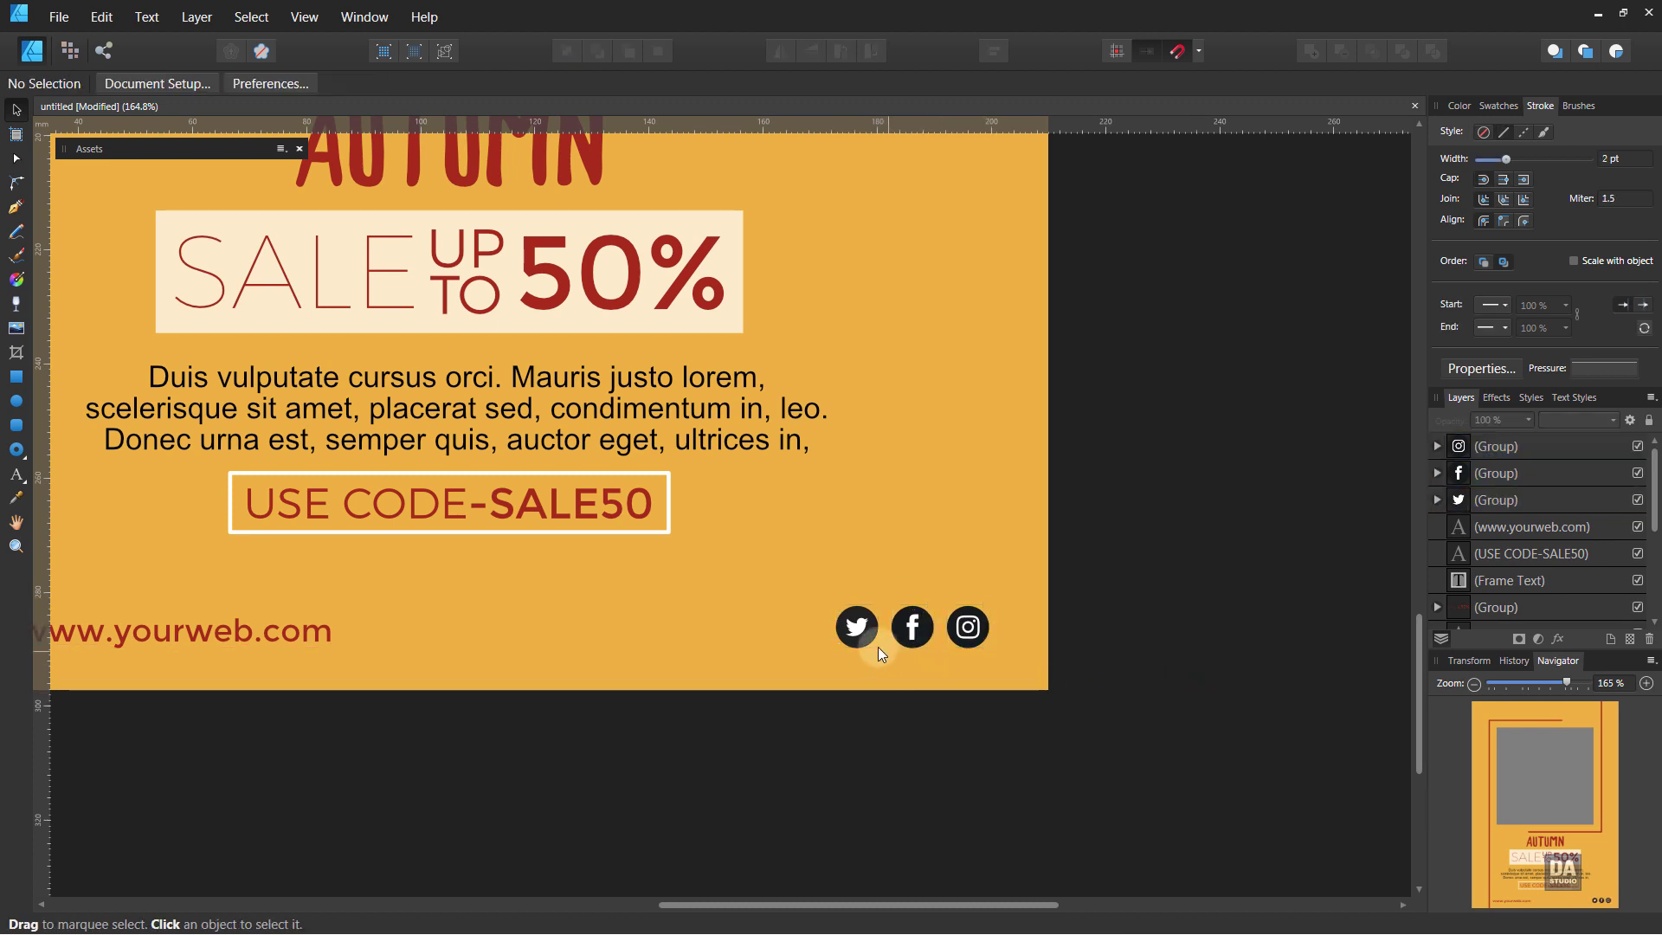
# Recolour the Twitter, Facebook and Instagram icons with the dark red swatch.
pyautogui.click(861, 625)
pyautogui.keyDown('shift'); pyautogui.click(914, 625); pyautogui.keyUp('shift')
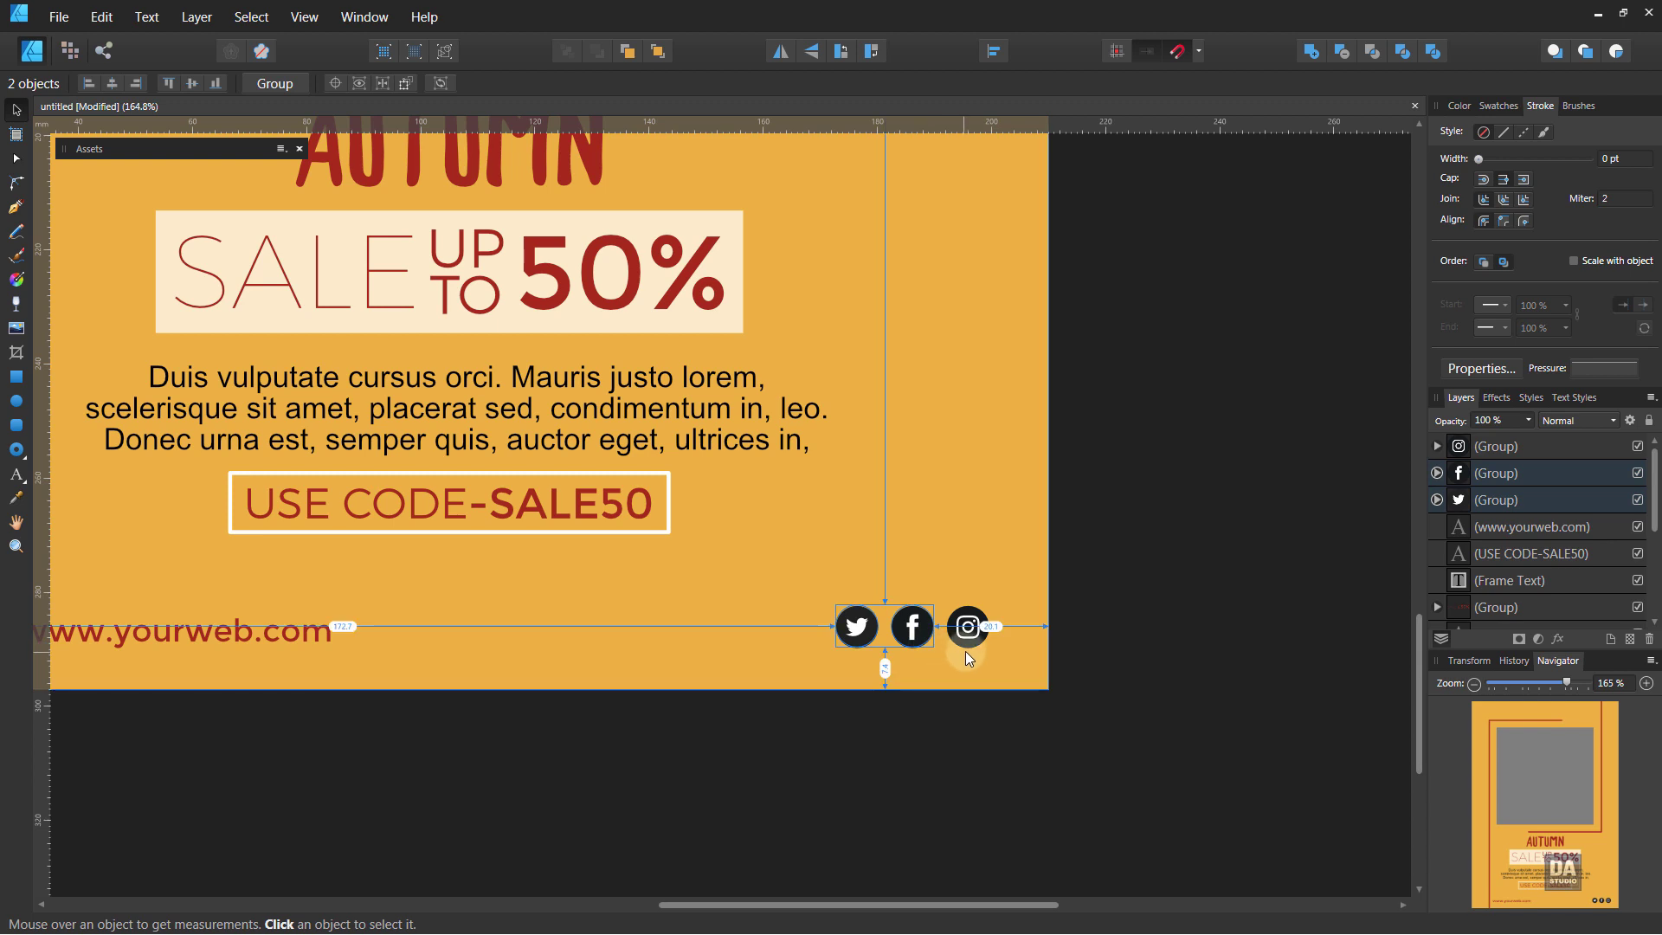
pyautogui.keyDown('shift'); pyautogui.click(966, 647); pyautogui.keyUp('shift')
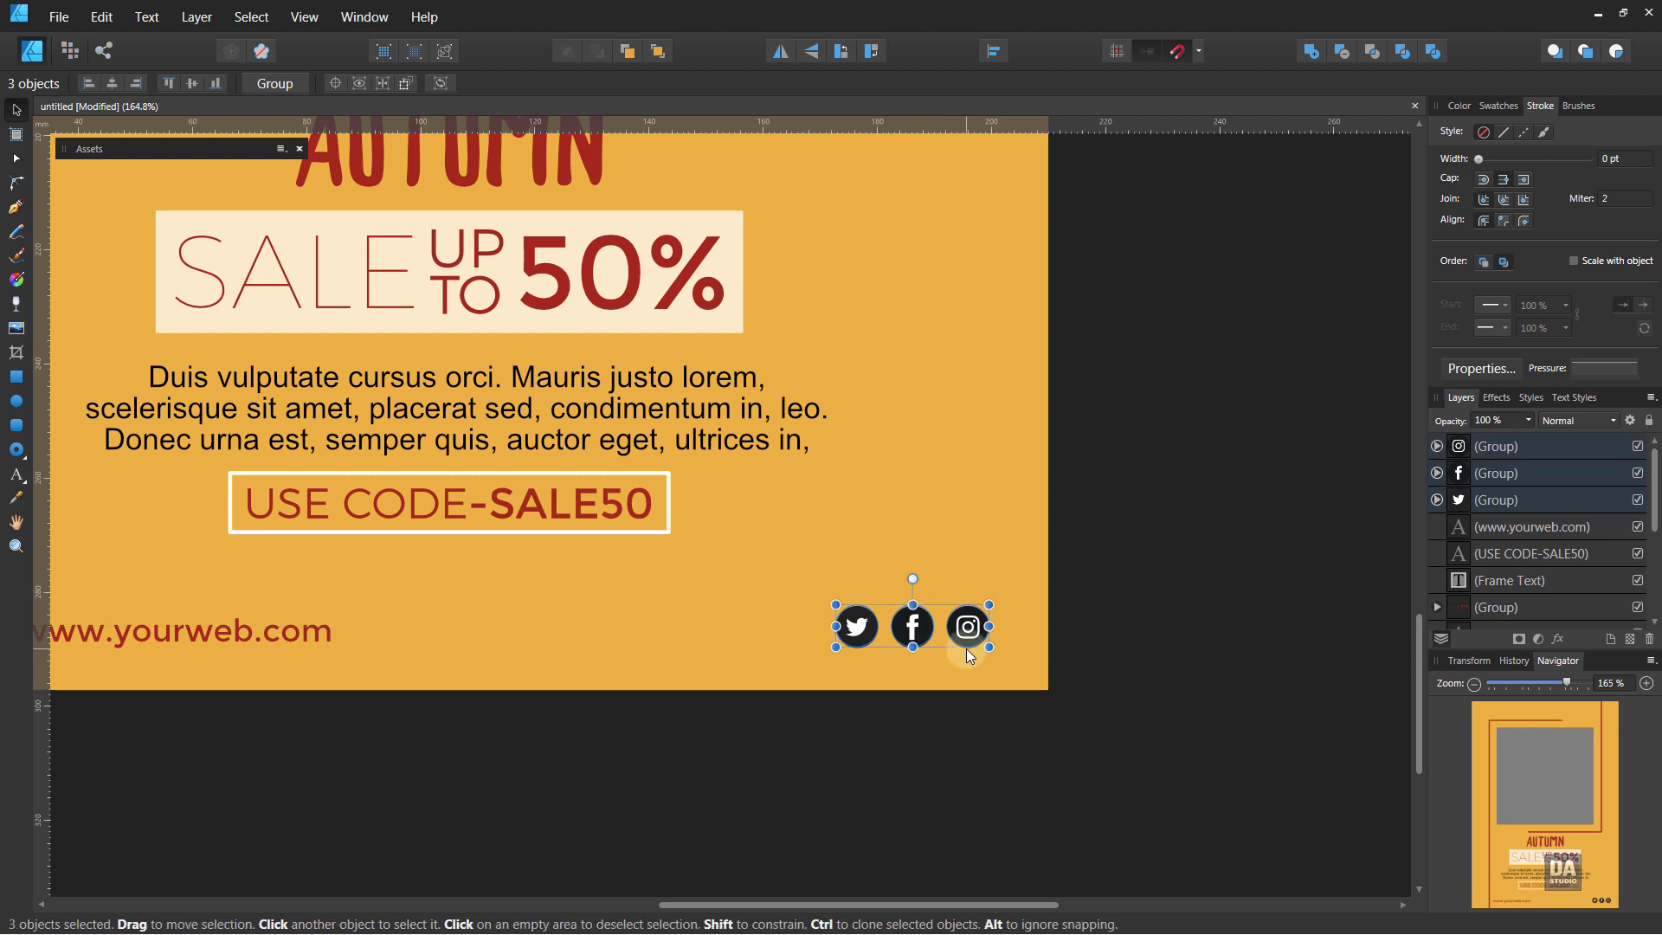
pyautogui.click(1497, 108)
pyautogui.click(1492, 181)
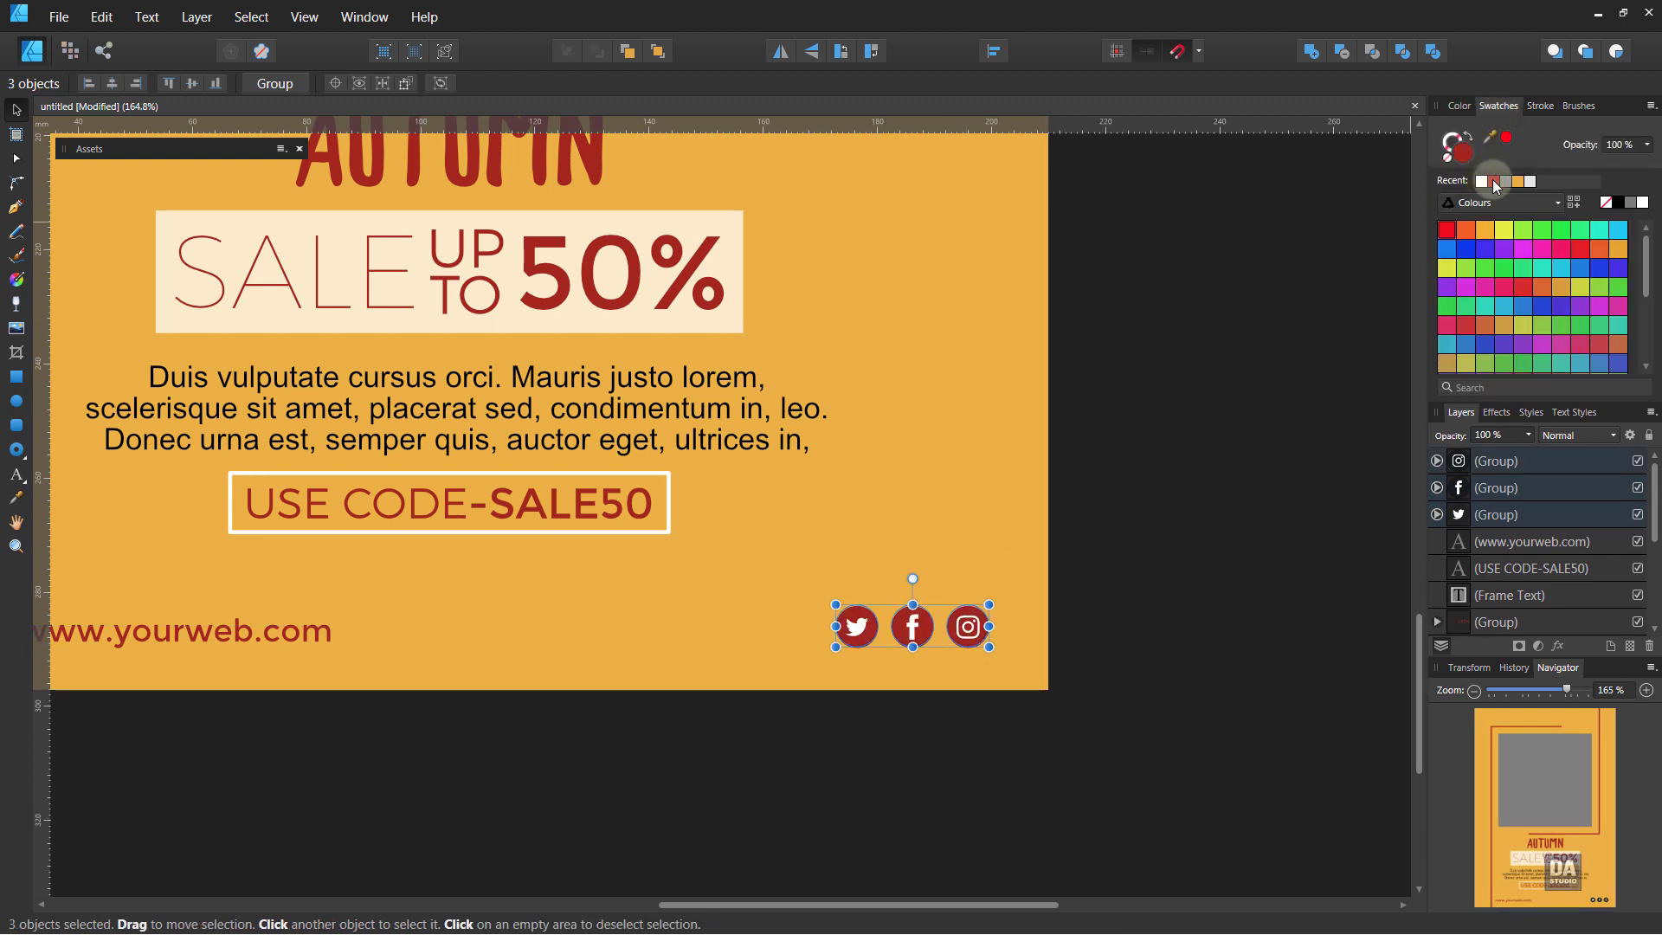
pyautogui.click(1251, 584)
# Zoom in on the poster's top and add 'BEST OFFER' artistic text above the photo frame.
pyautogui.keyDown('ctrl'); pyautogui.scroll(-2, 1051, 672); pyautogui.keyUp('ctrl')
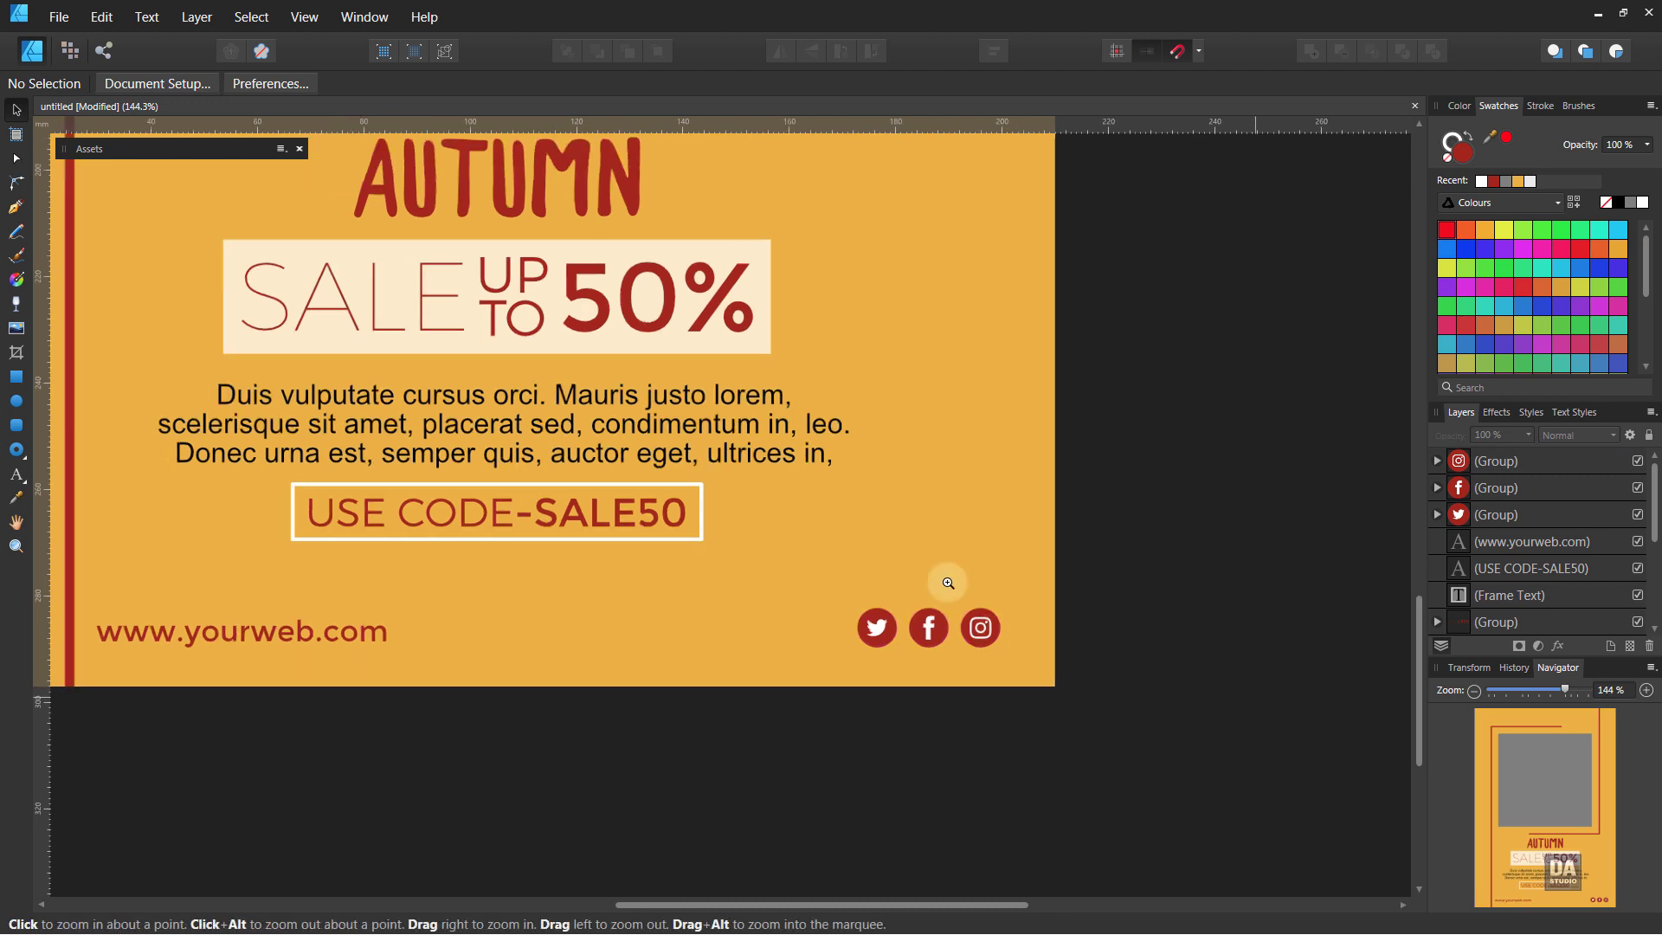
pyautogui.keyDown('ctrl'); pyautogui.scroll(-4, 946, 583); pyautogui.keyUp('ctrl')
pyautogui.keyDown('ctrl'); pyautogui.scroll(-3, 722, 648); pyautogui.keyUp('ctrl')
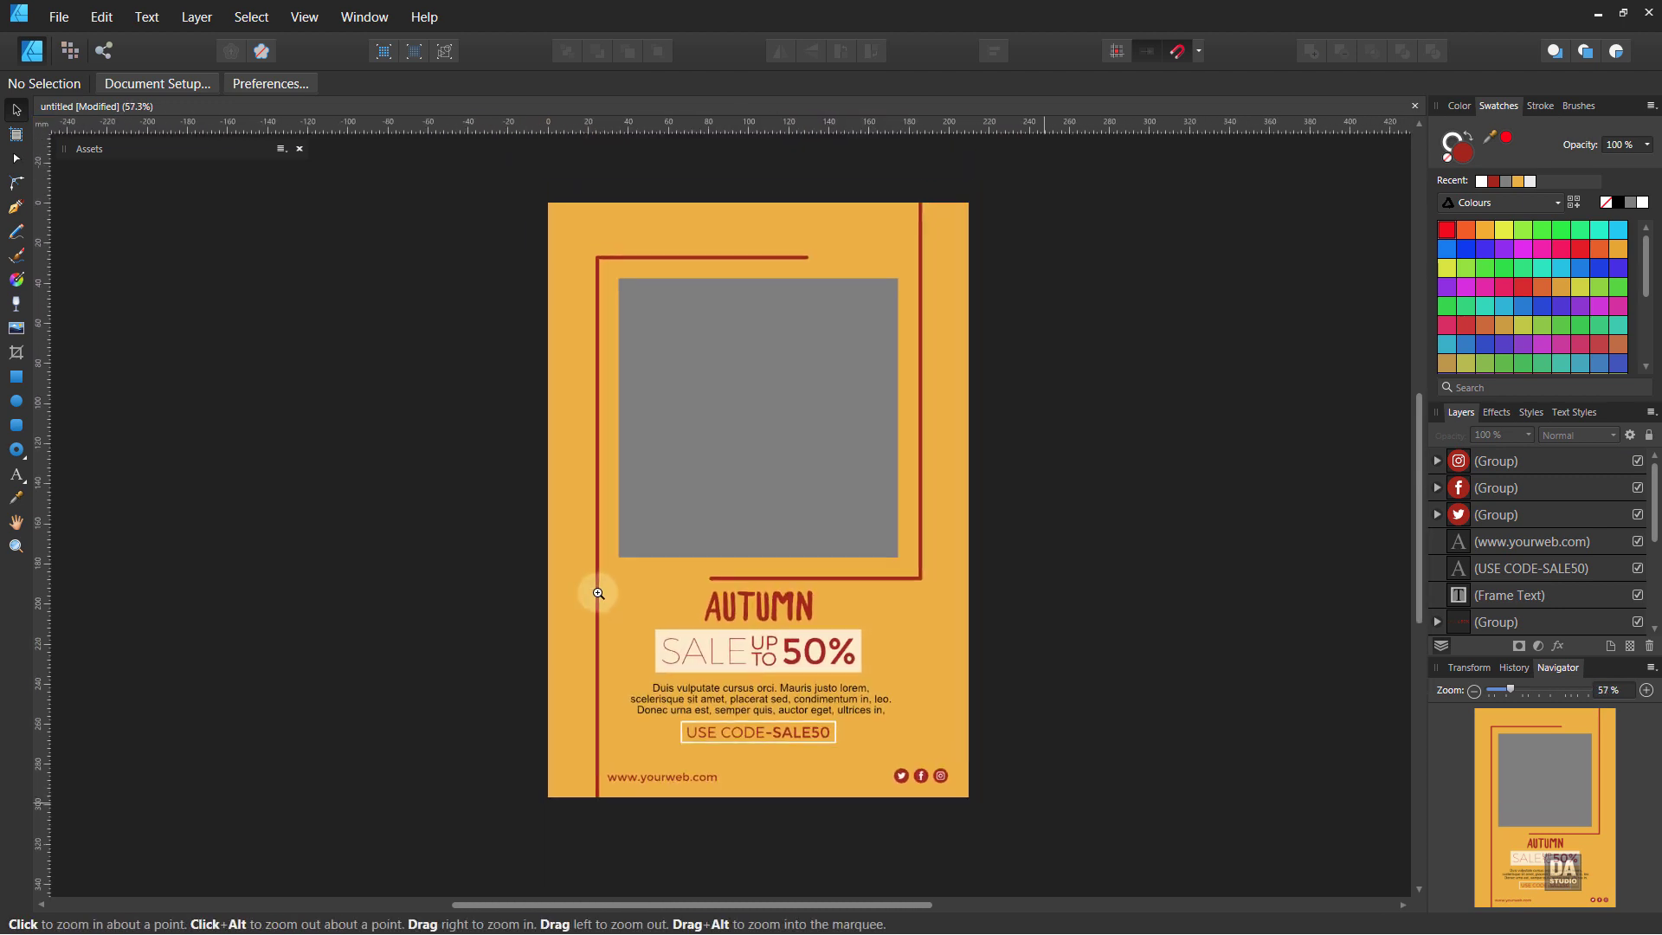
pyautogui.moveTo(724, 618); pyautogui.dragTo(747, 610)
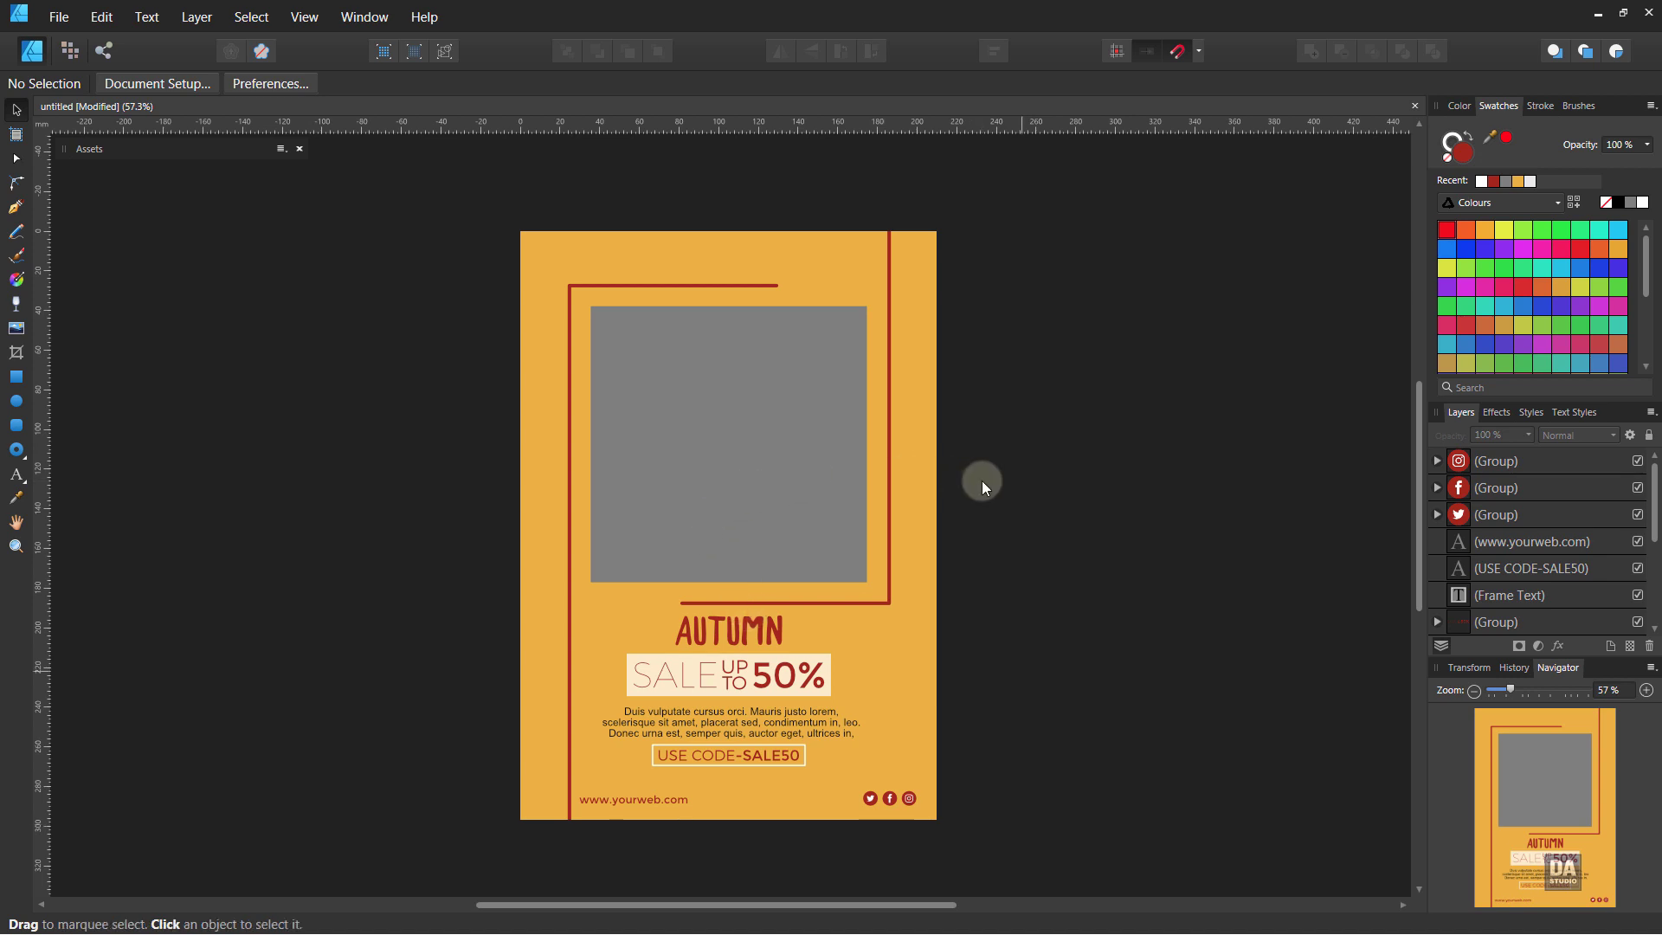
pyautogui.moveTo(684, 259); pyautogui.dragTo(1265, 376)
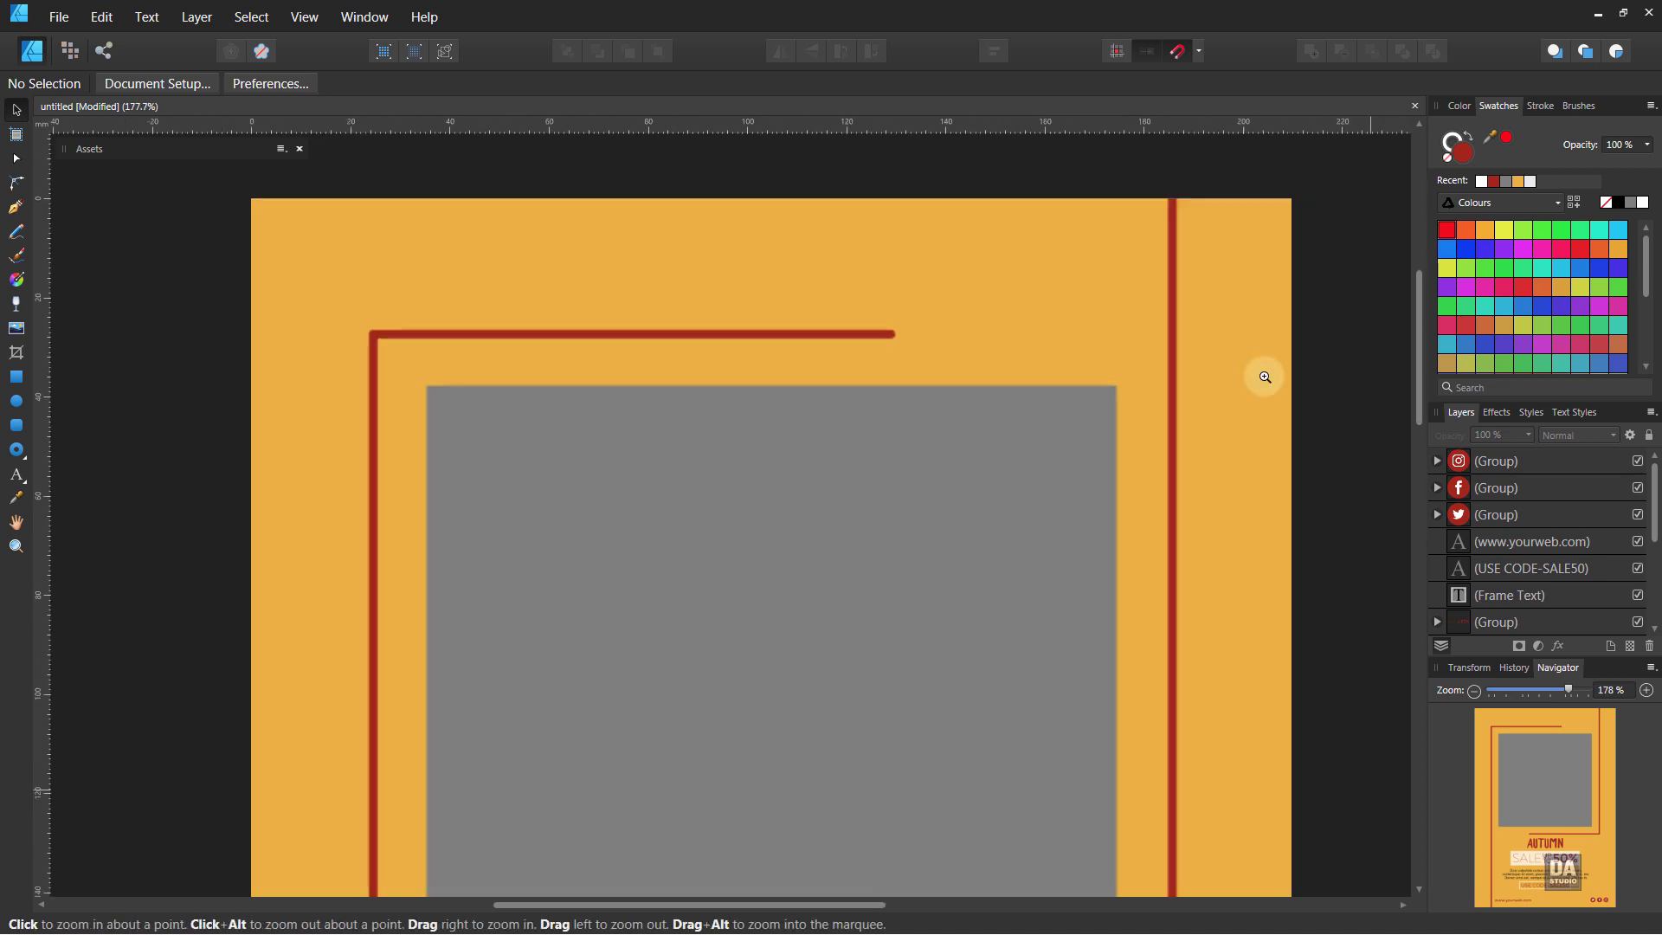
pyautogui.press('t')
pyautogui.click(538, 367)
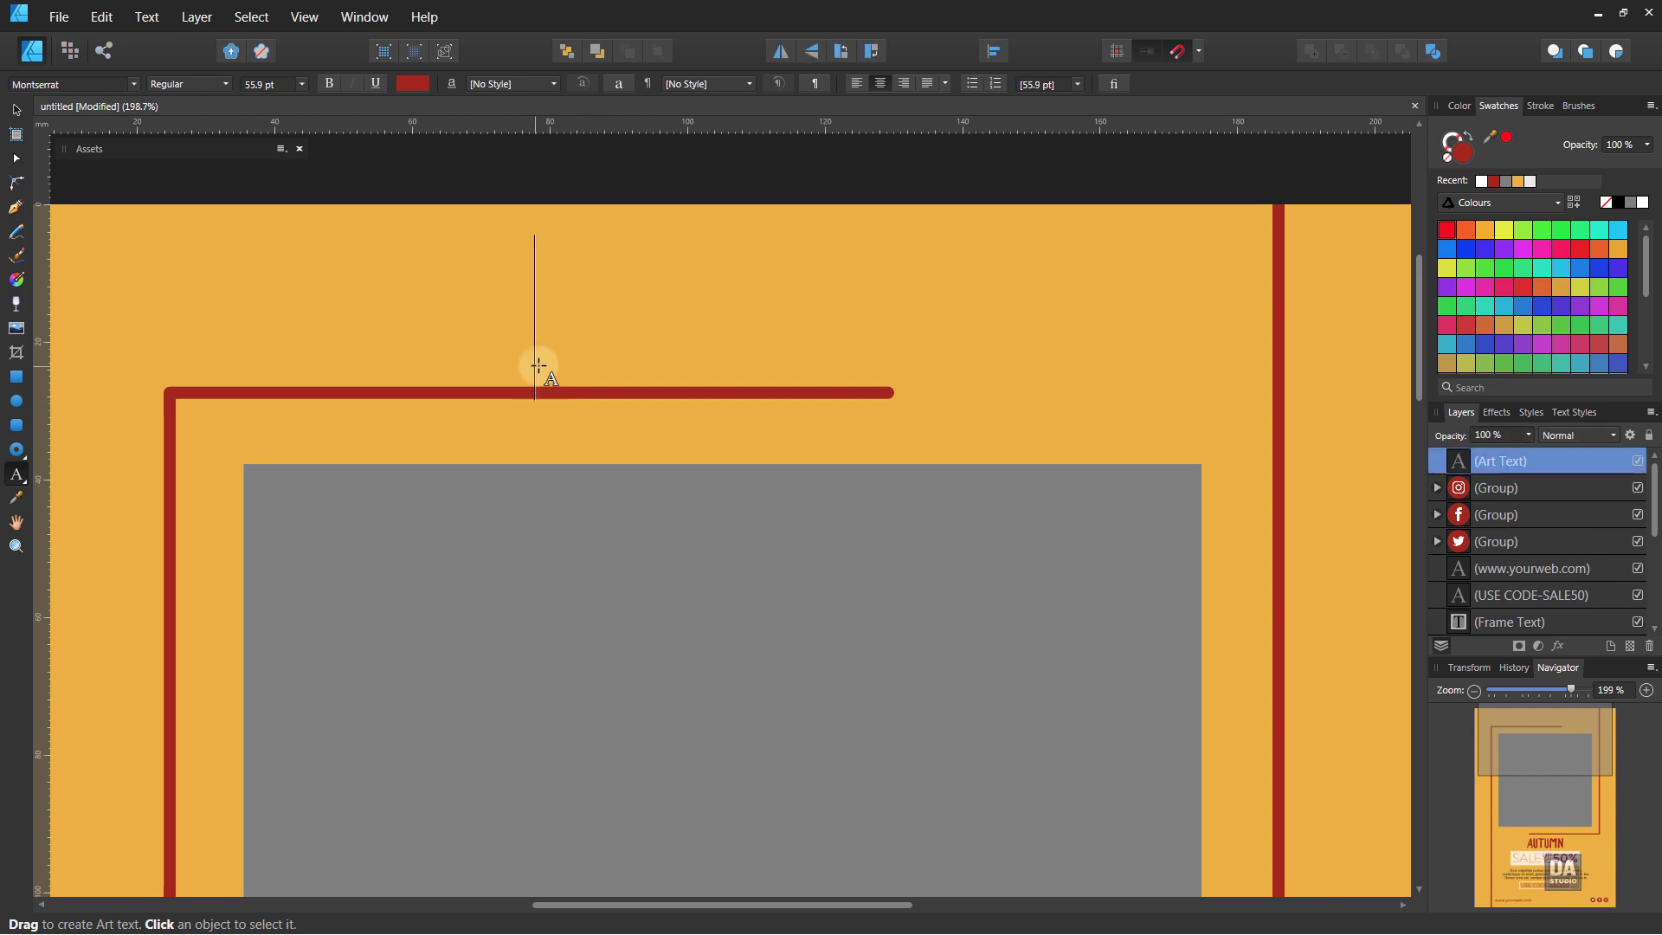
pyautogui.write('BEST')
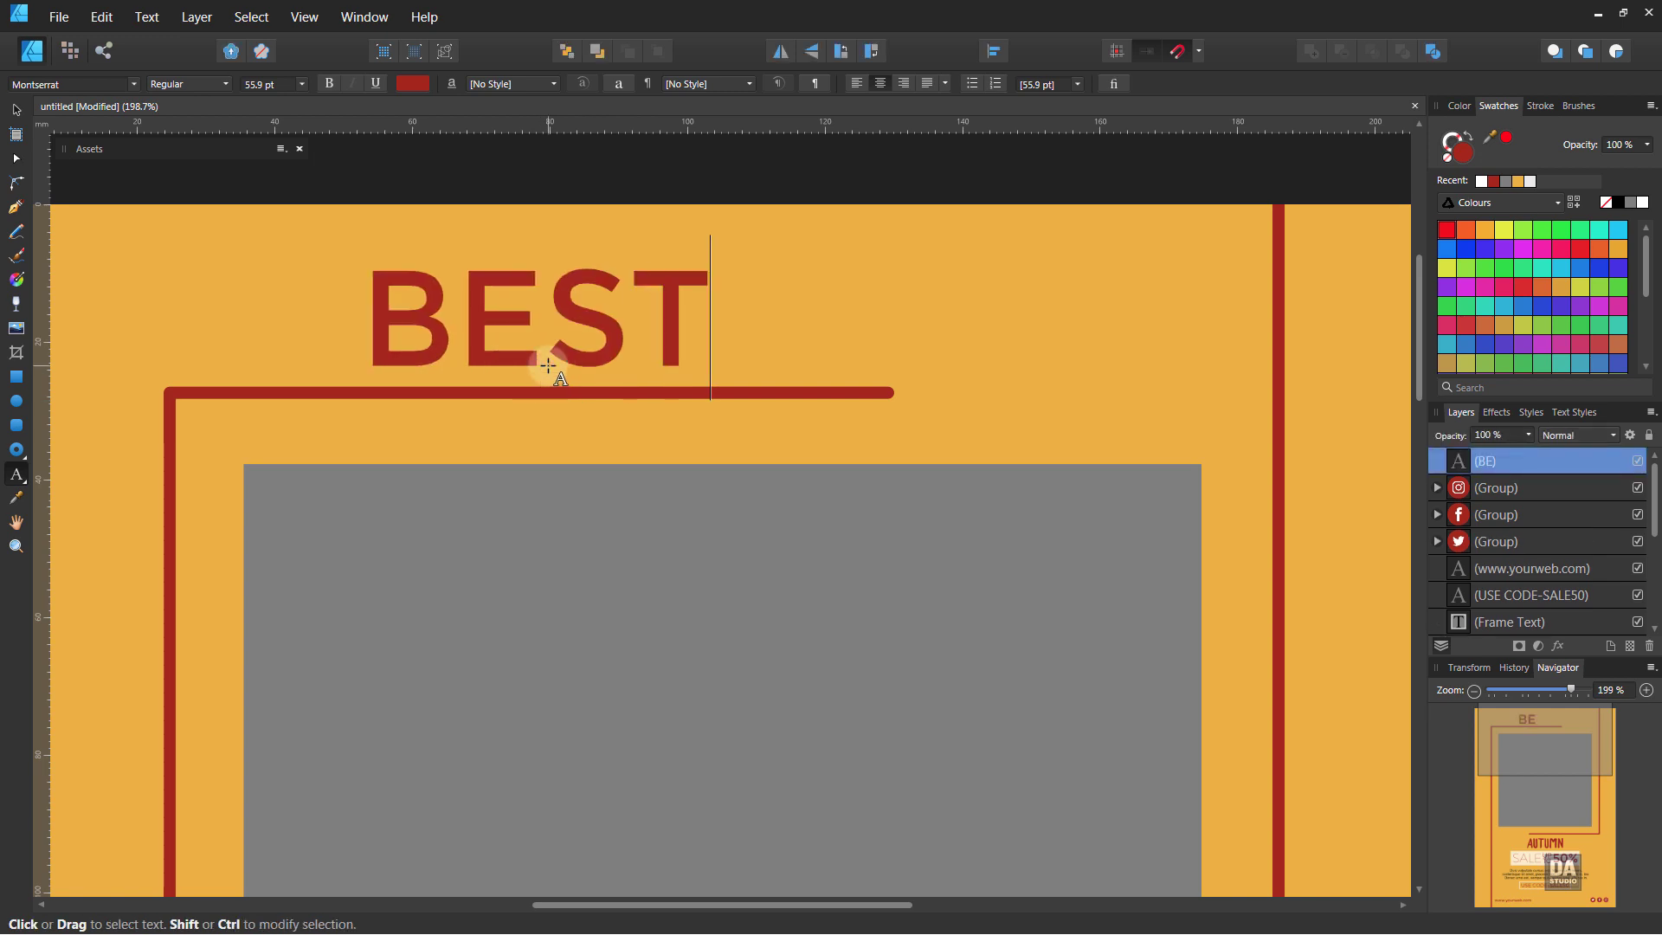
pyautogui.write(' OFFE')
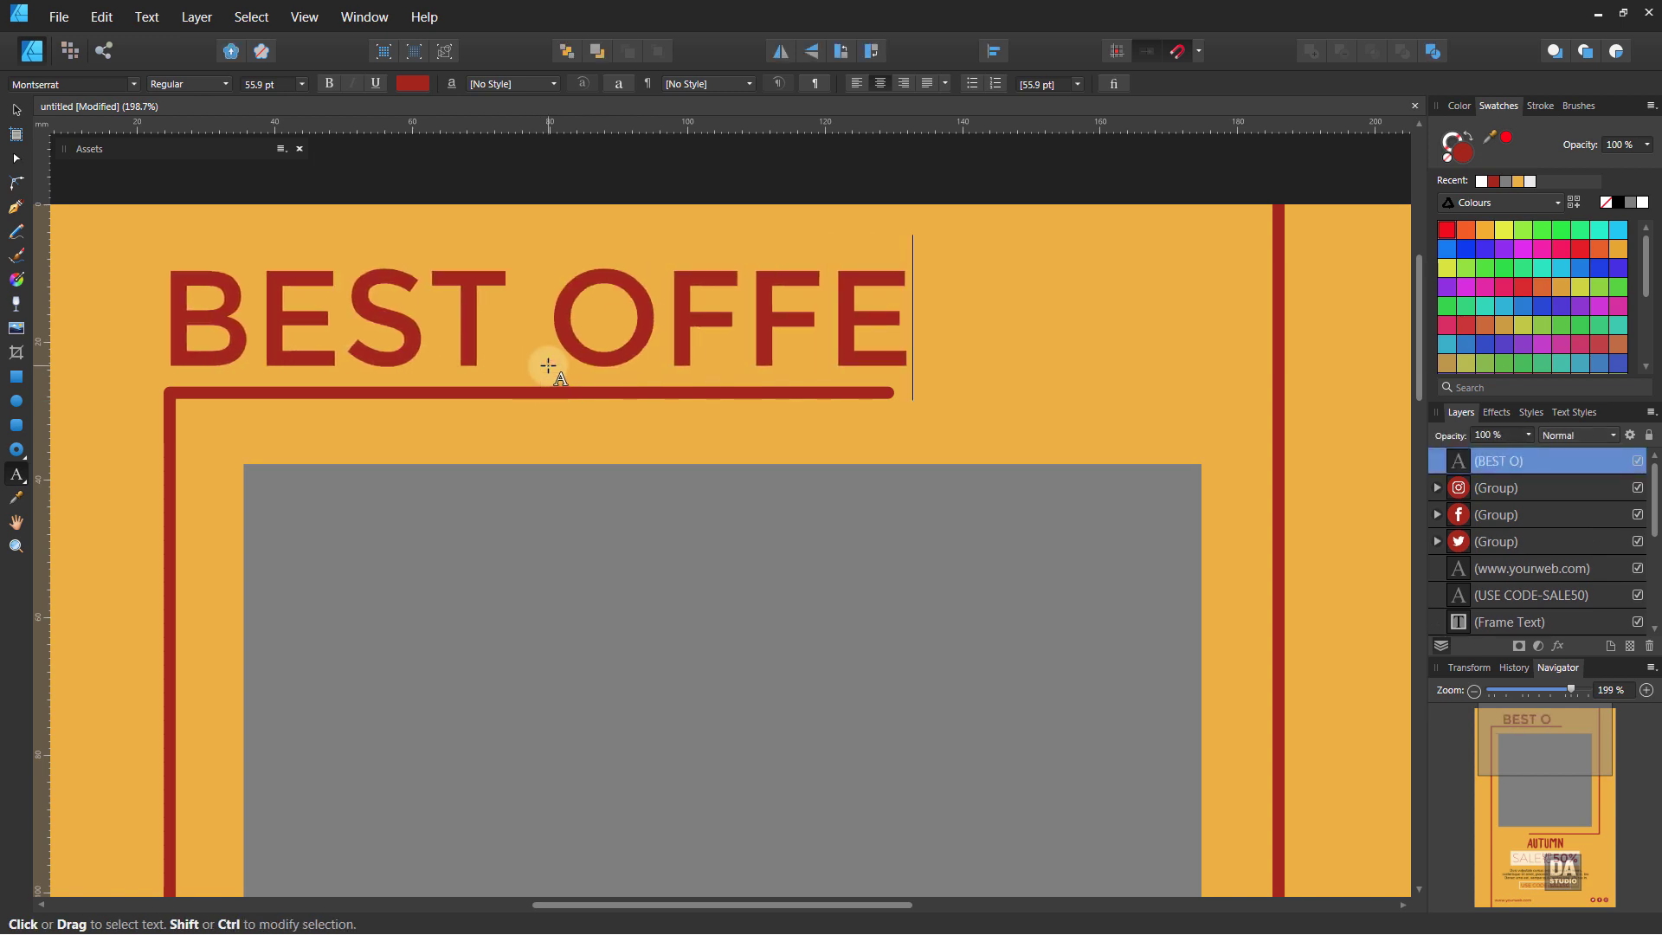
pyautogui.write('R')
# Centre the BEST OFFER heading horizontally and shrink it to about 23.9 pt.
pyautogui.press('Escape')
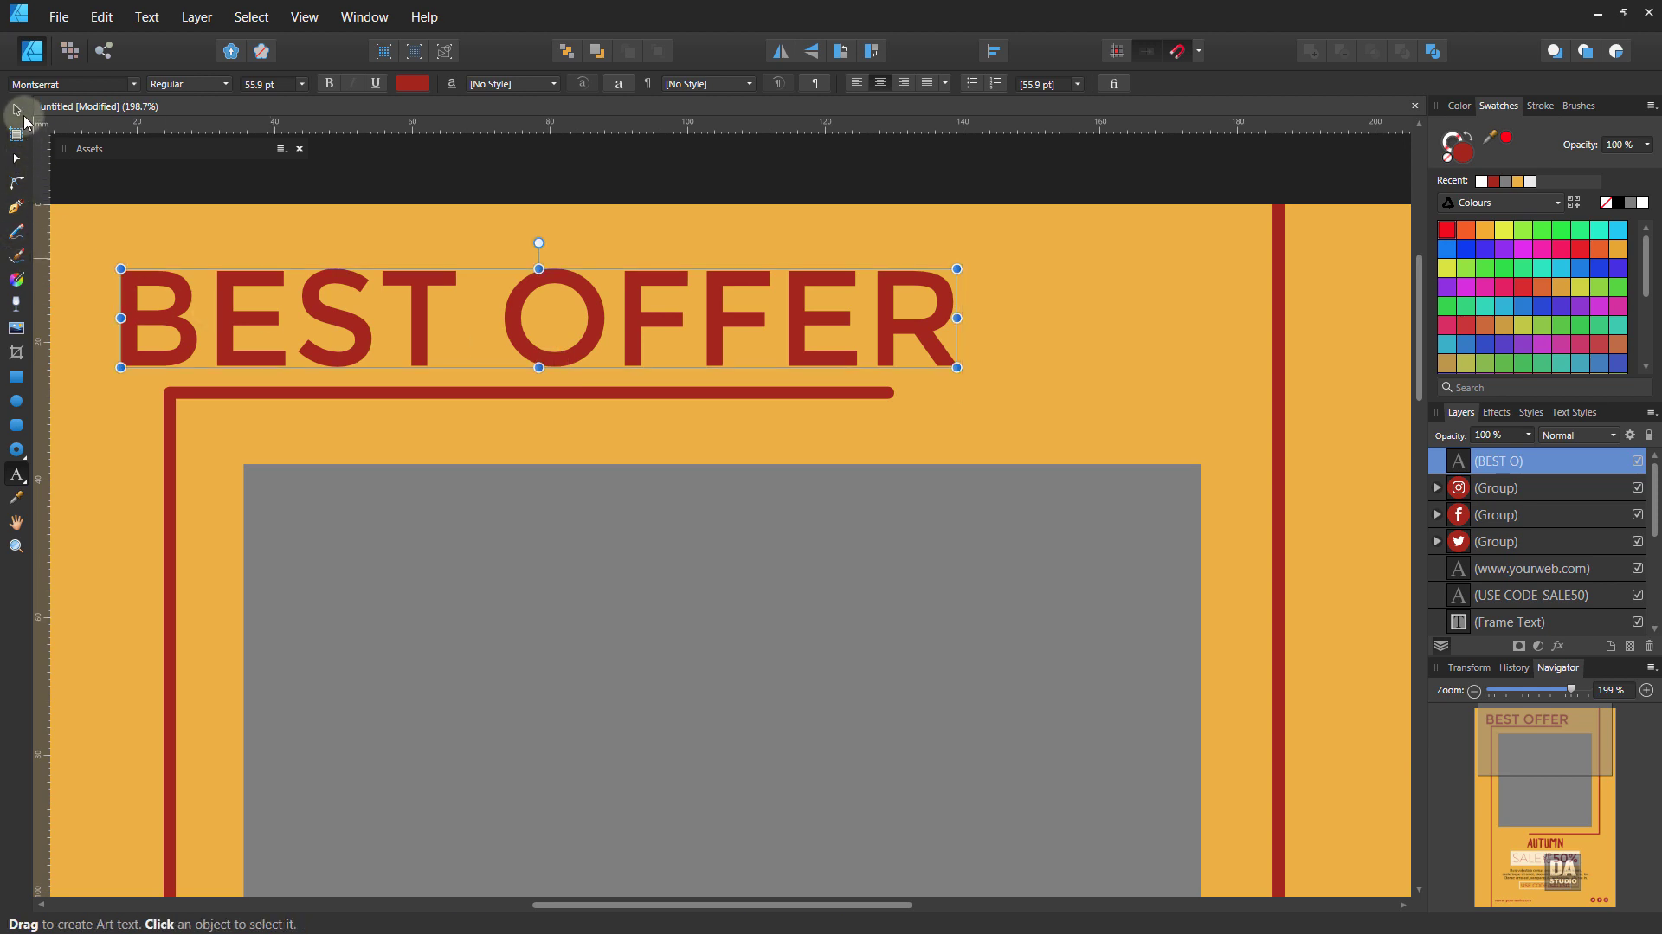
pyautogui.click(16, 110)
pyautogui.click(992, 51)
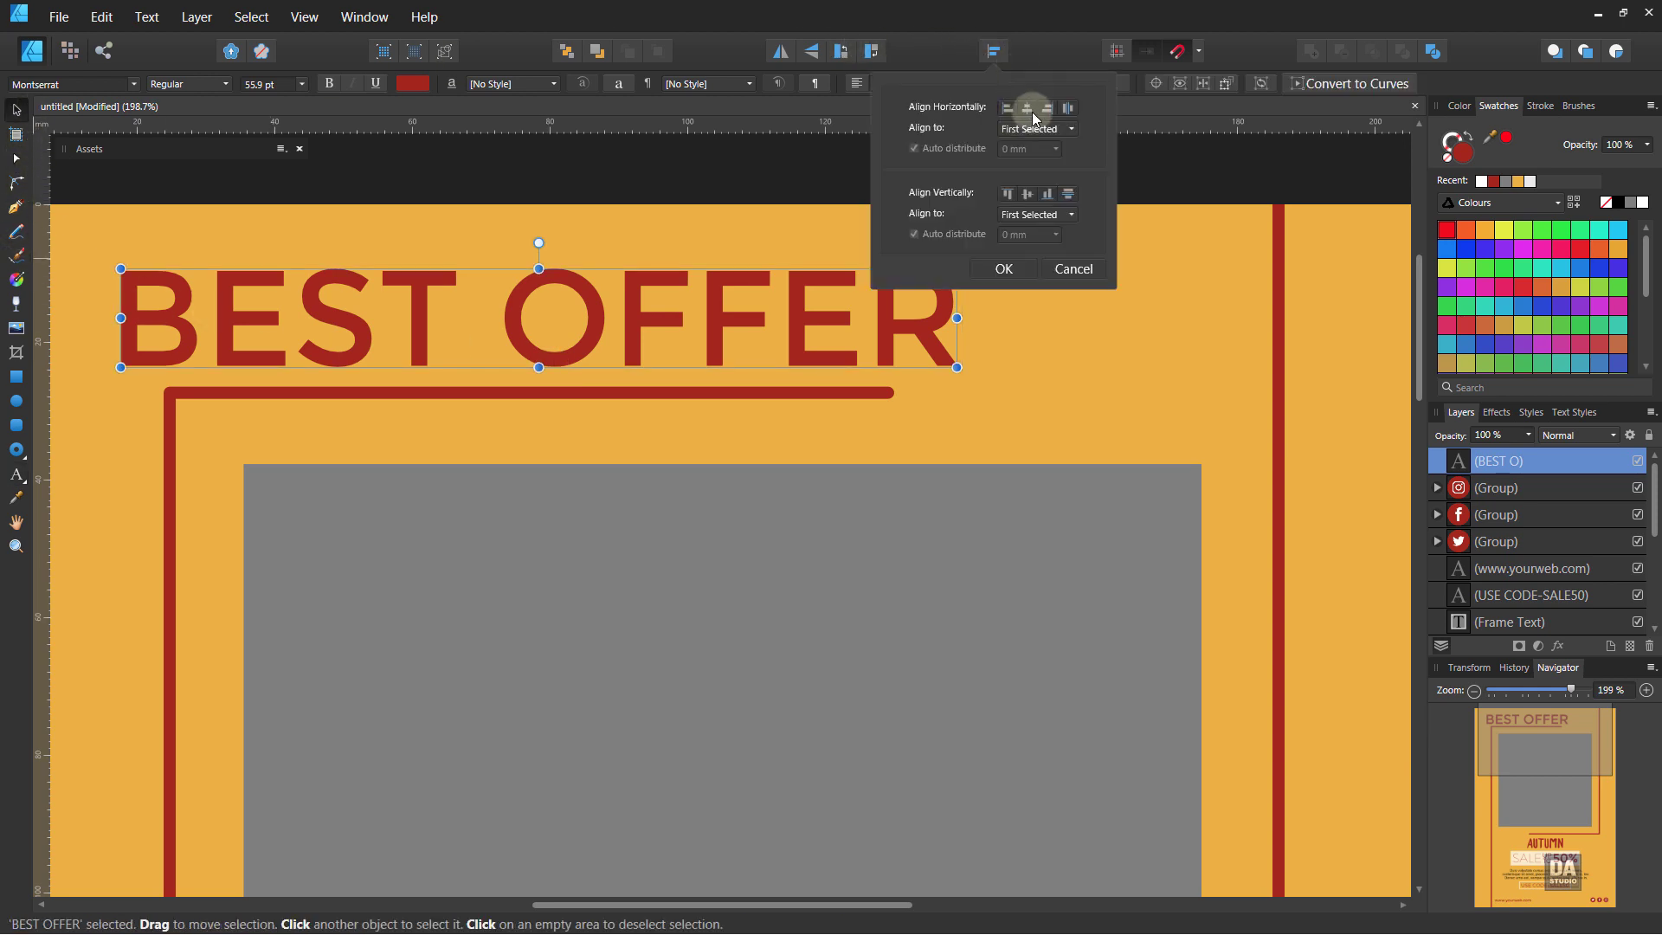
pyautogui.click(1032, 111)
pyautogui.click(1022, 269)
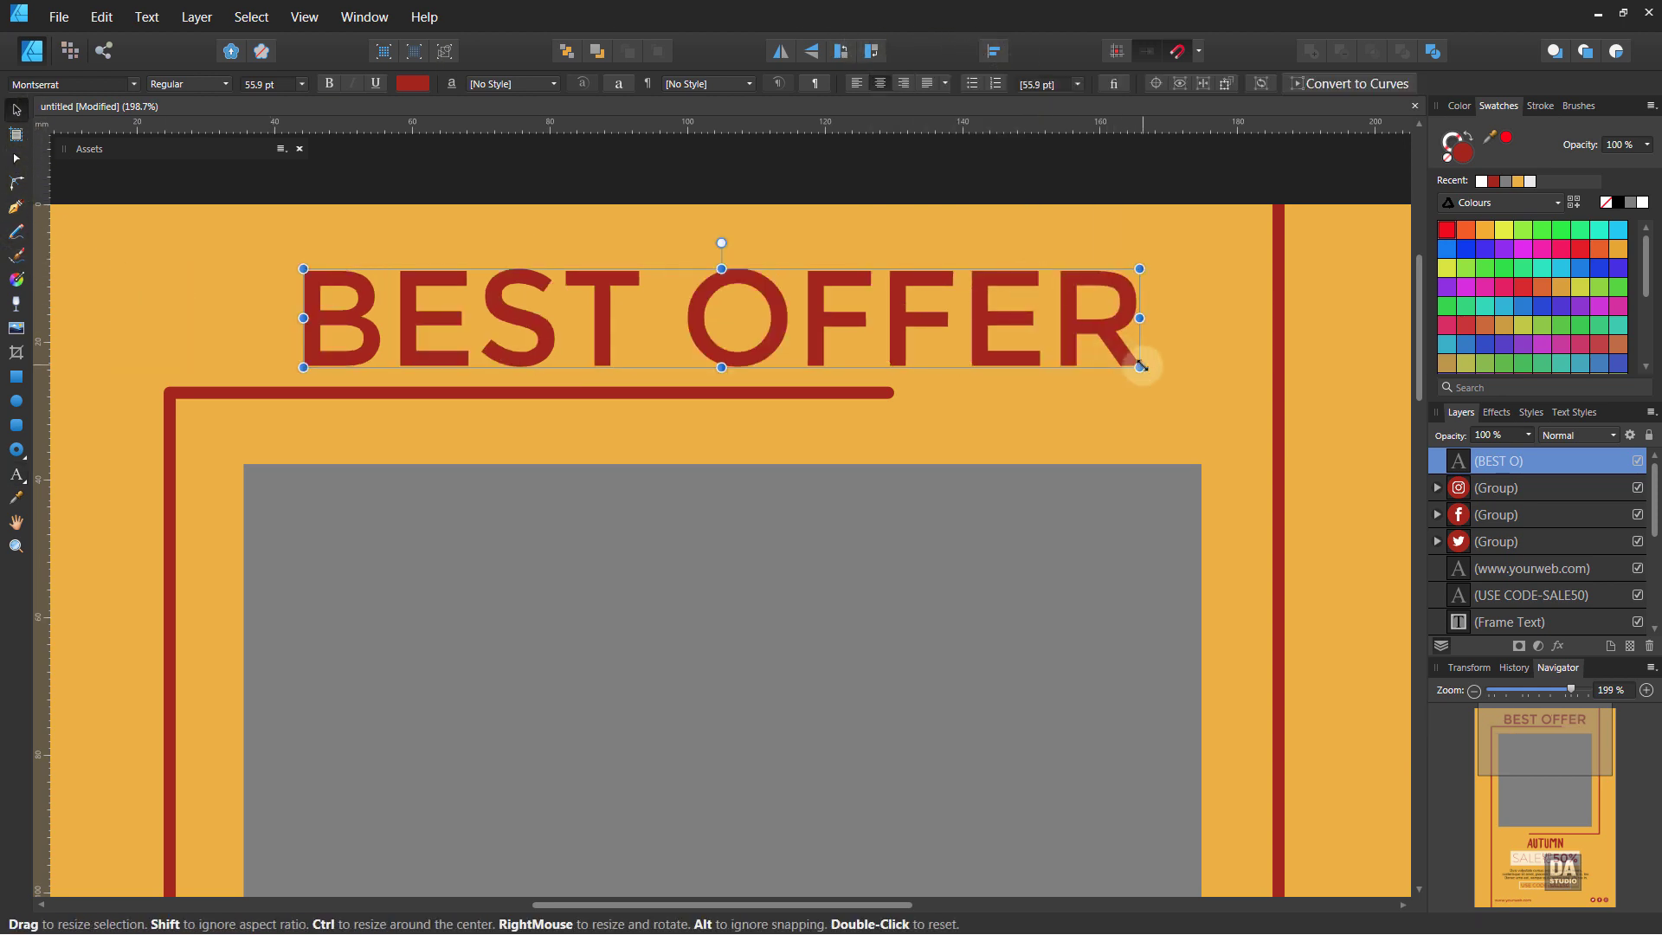
pyautogui.moveTo(1141, 367)
pyautogui.mouseDown()
pyautogui.moveTo(854, 334)
pyautogui.moveTo(806, 344)
pyautogui.moveTo(901, 346)
pyautogui.mouseUp()
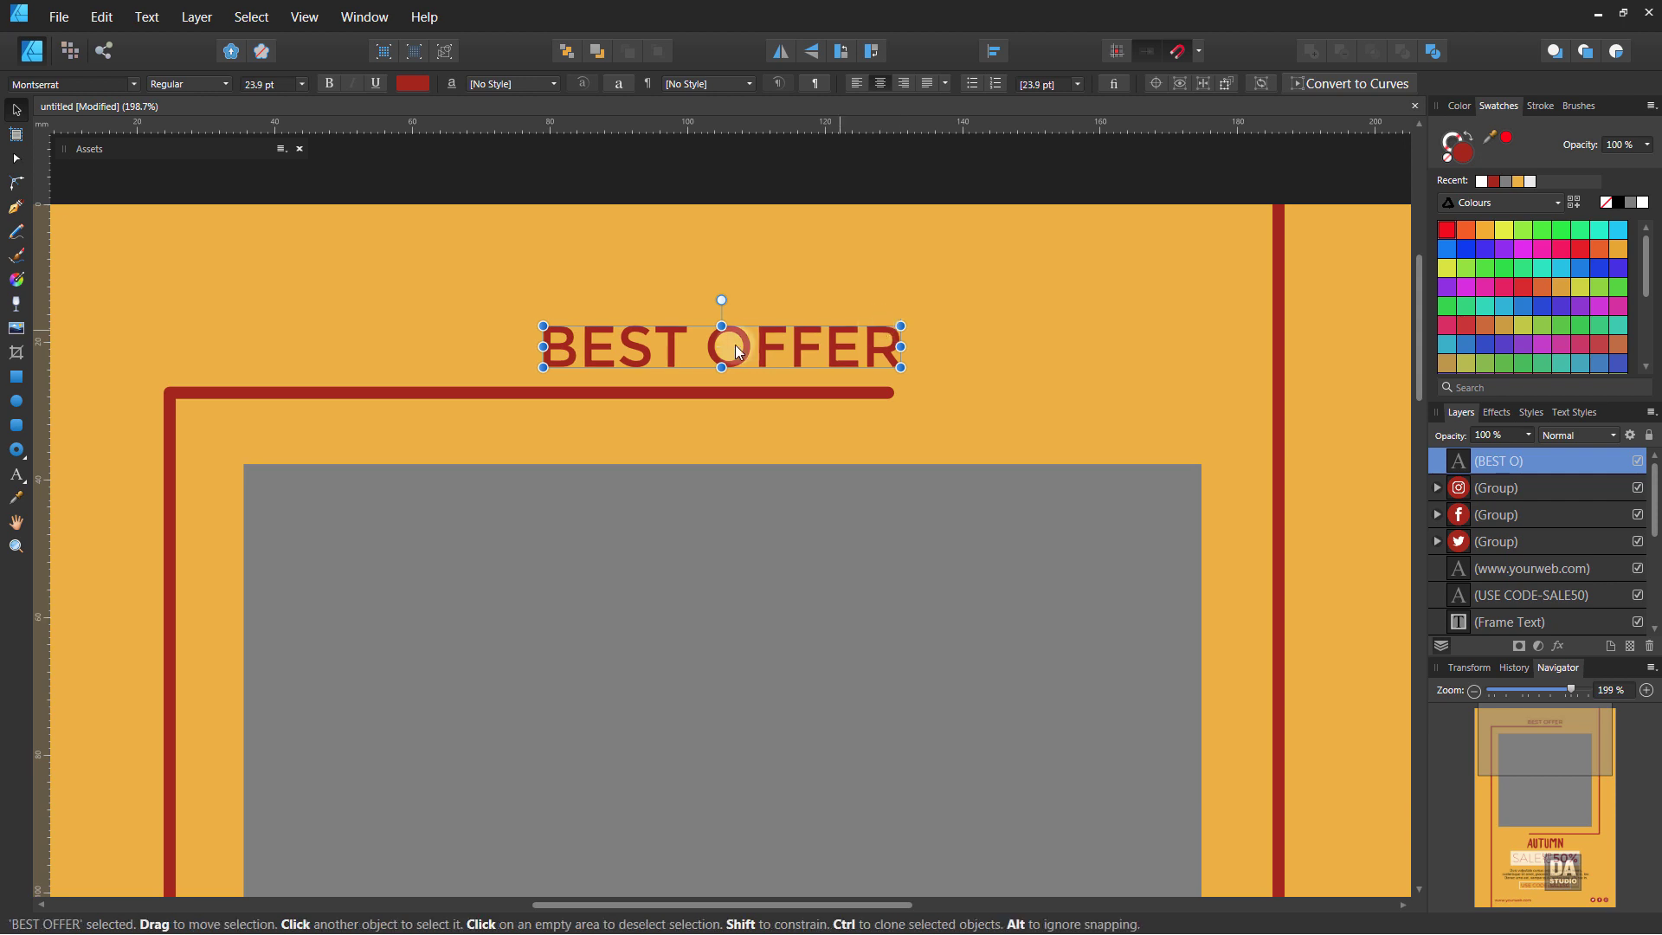
# Set the word BEST in the heading to the Ultra Light font weight.
pyautogui.doubleClick(688, 346)
pyautogui.moveTo(688, 346); pyautogui.dragTo(588, 353)
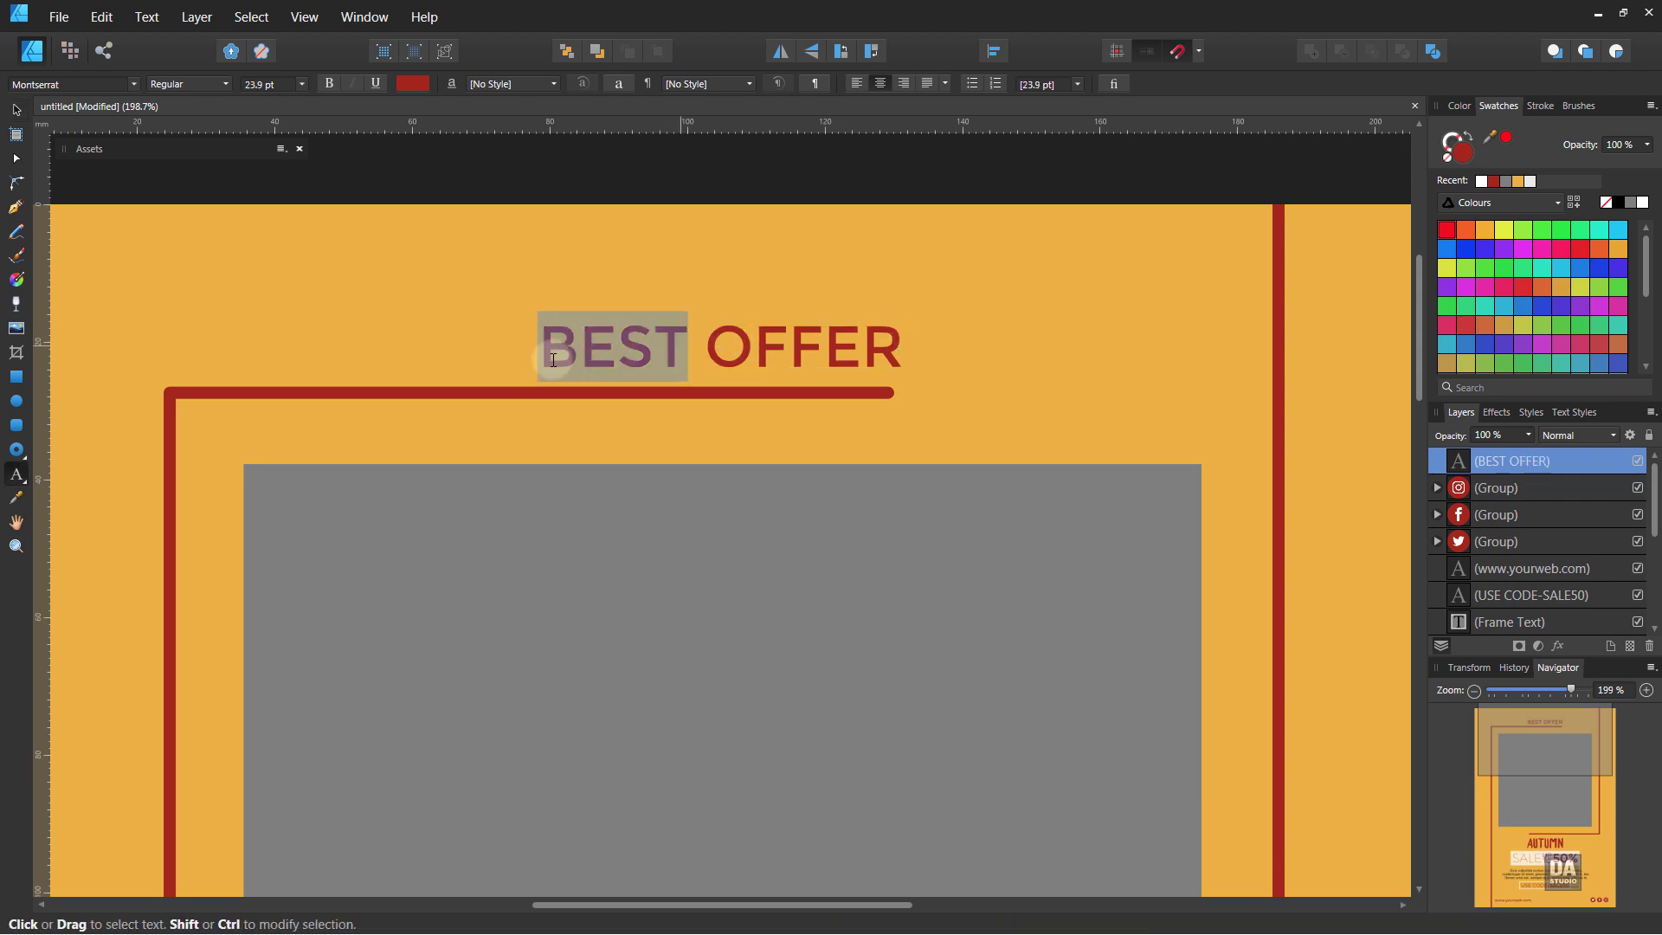
pyautogui.click(216, 83)
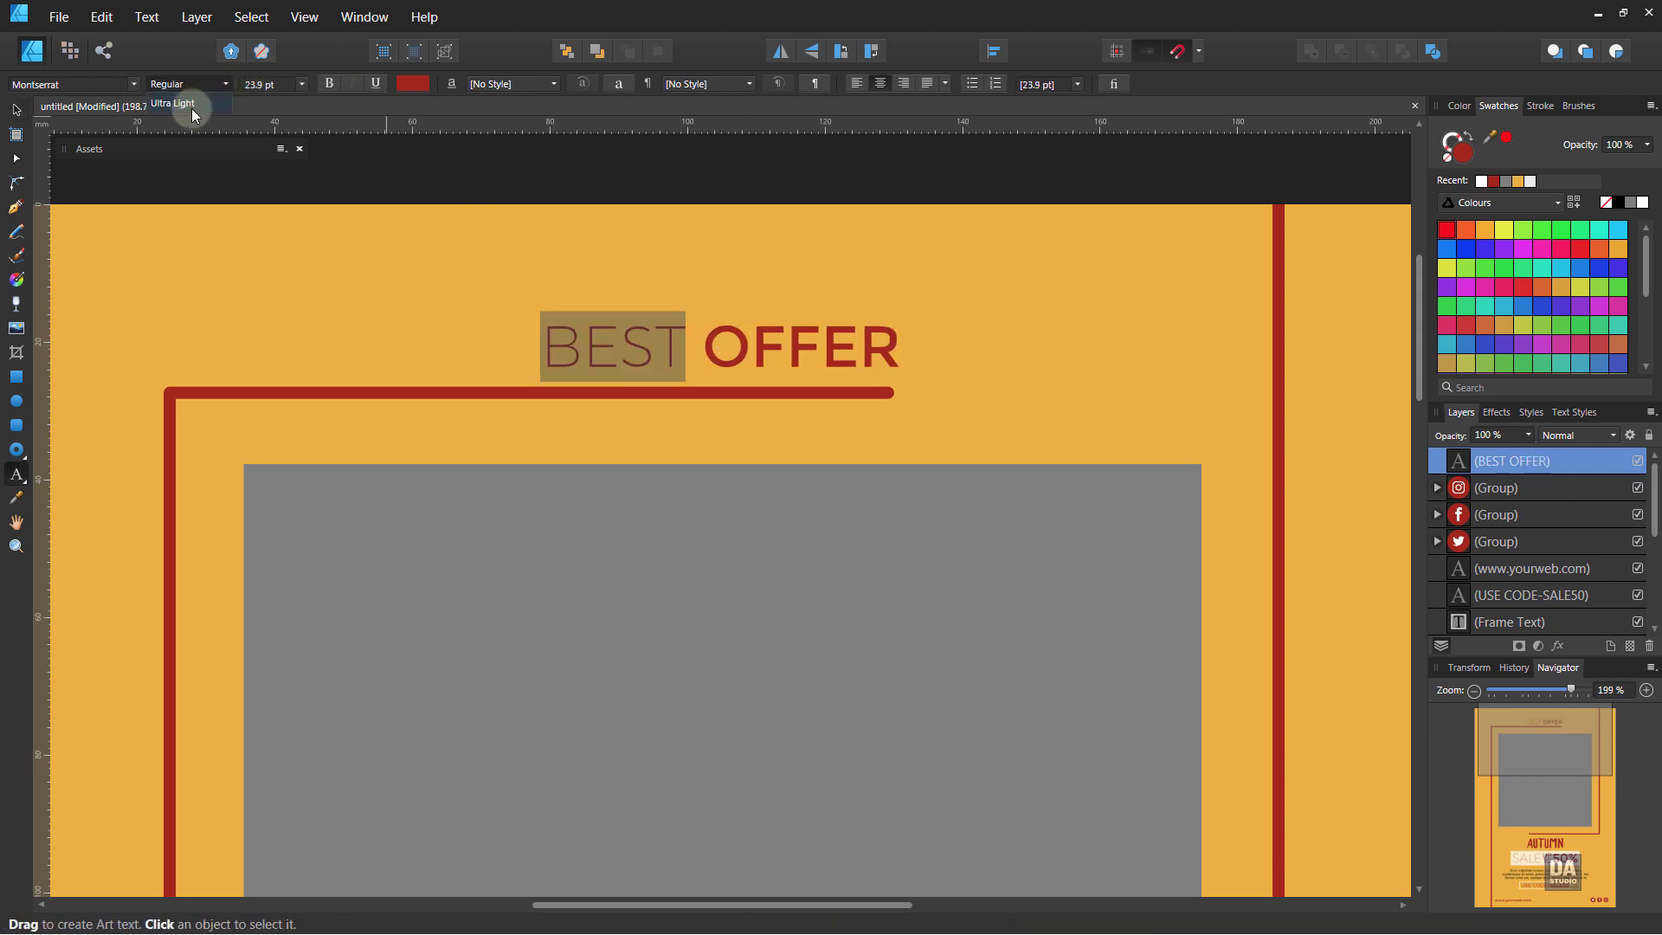
pyautogui.click(194, 103)
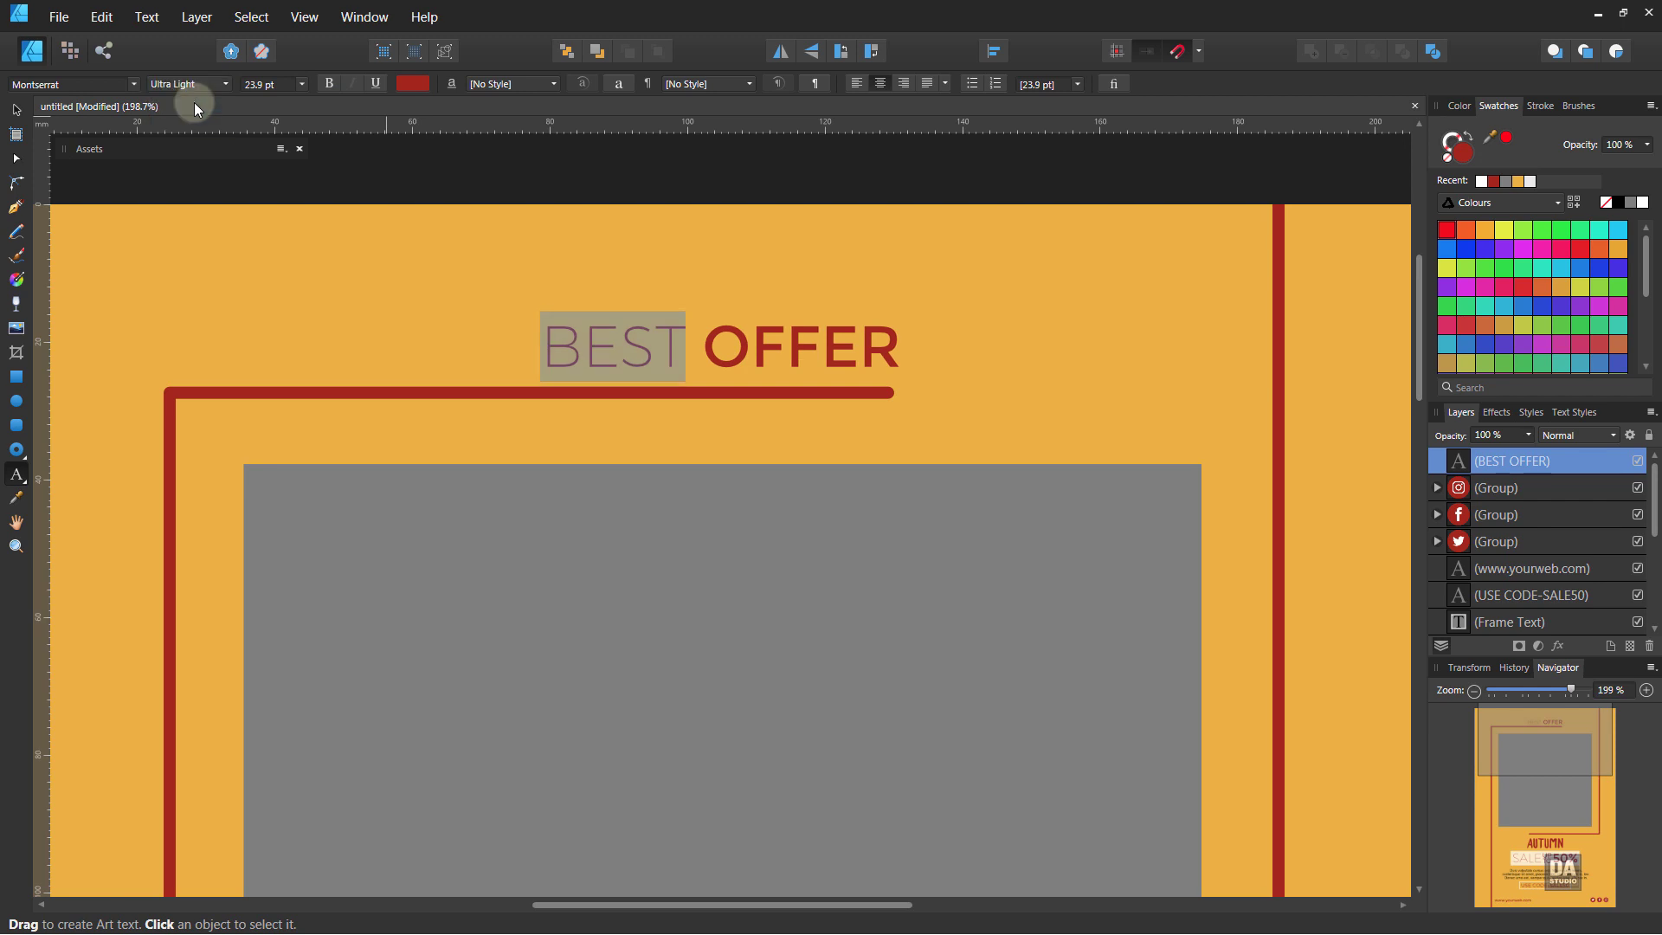
pyautogui.click(16, 110)
pyautogui.click(457, 165)
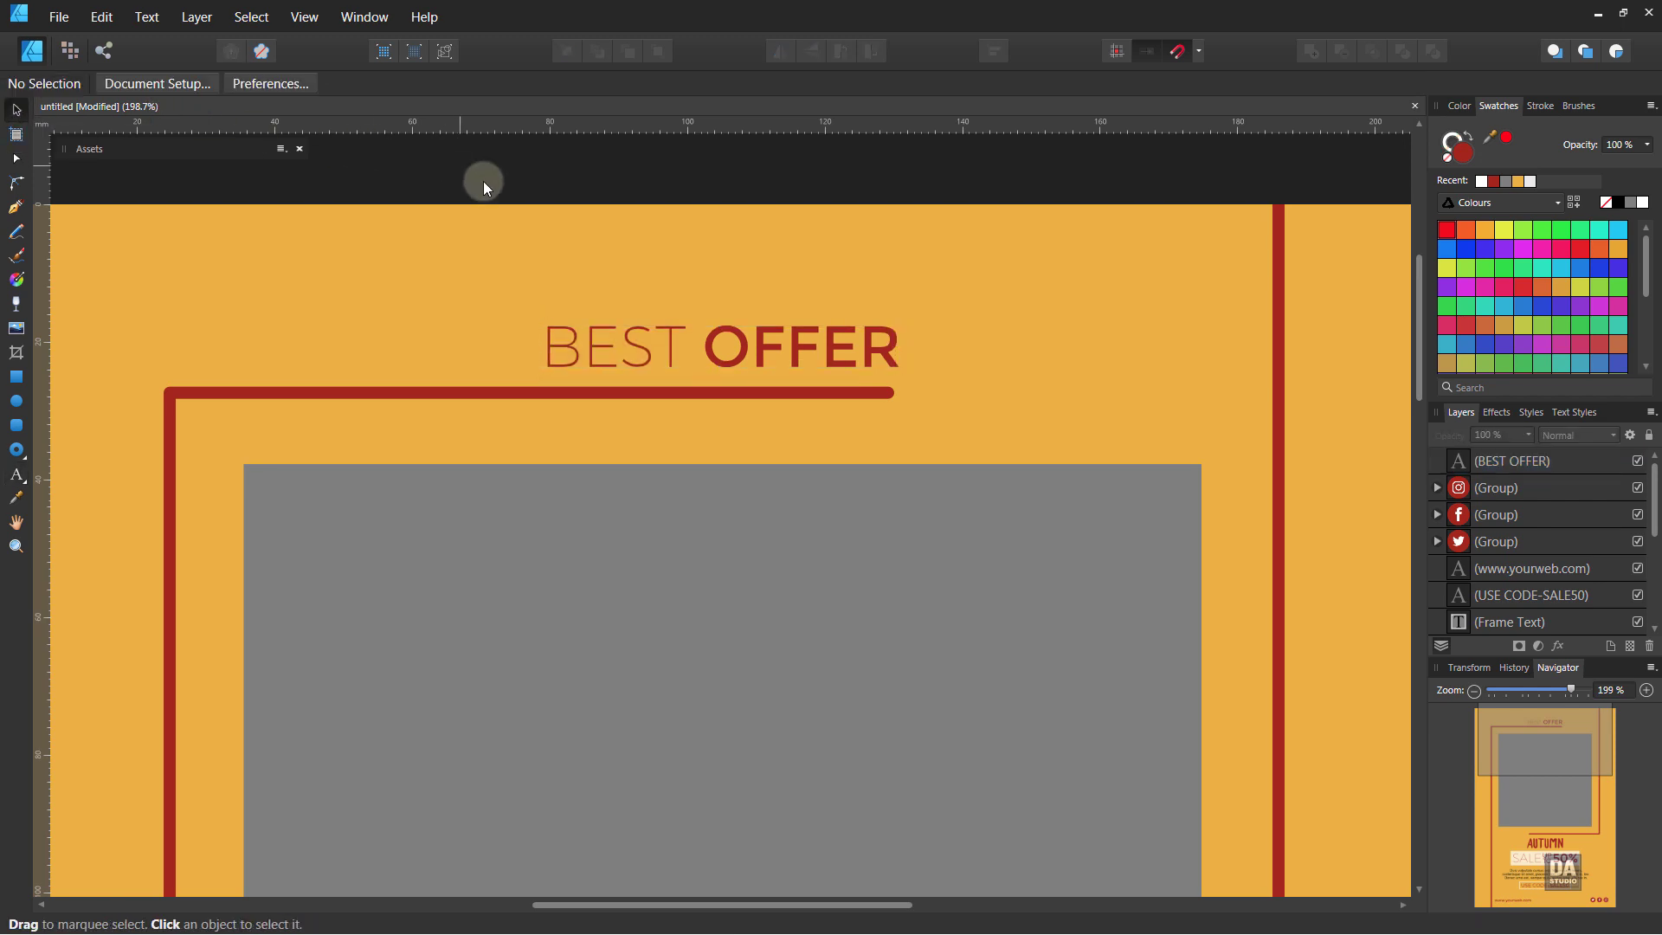
# Shrink the BEST OFFER heading slightly, to 20.8 pt.
pyautogui.press('z')
pyautogui.hotkey('ctrl', '-')
pyautogui.hotkey('ctrl', '-')
pyautogui.hscroll(3, 942, 474)
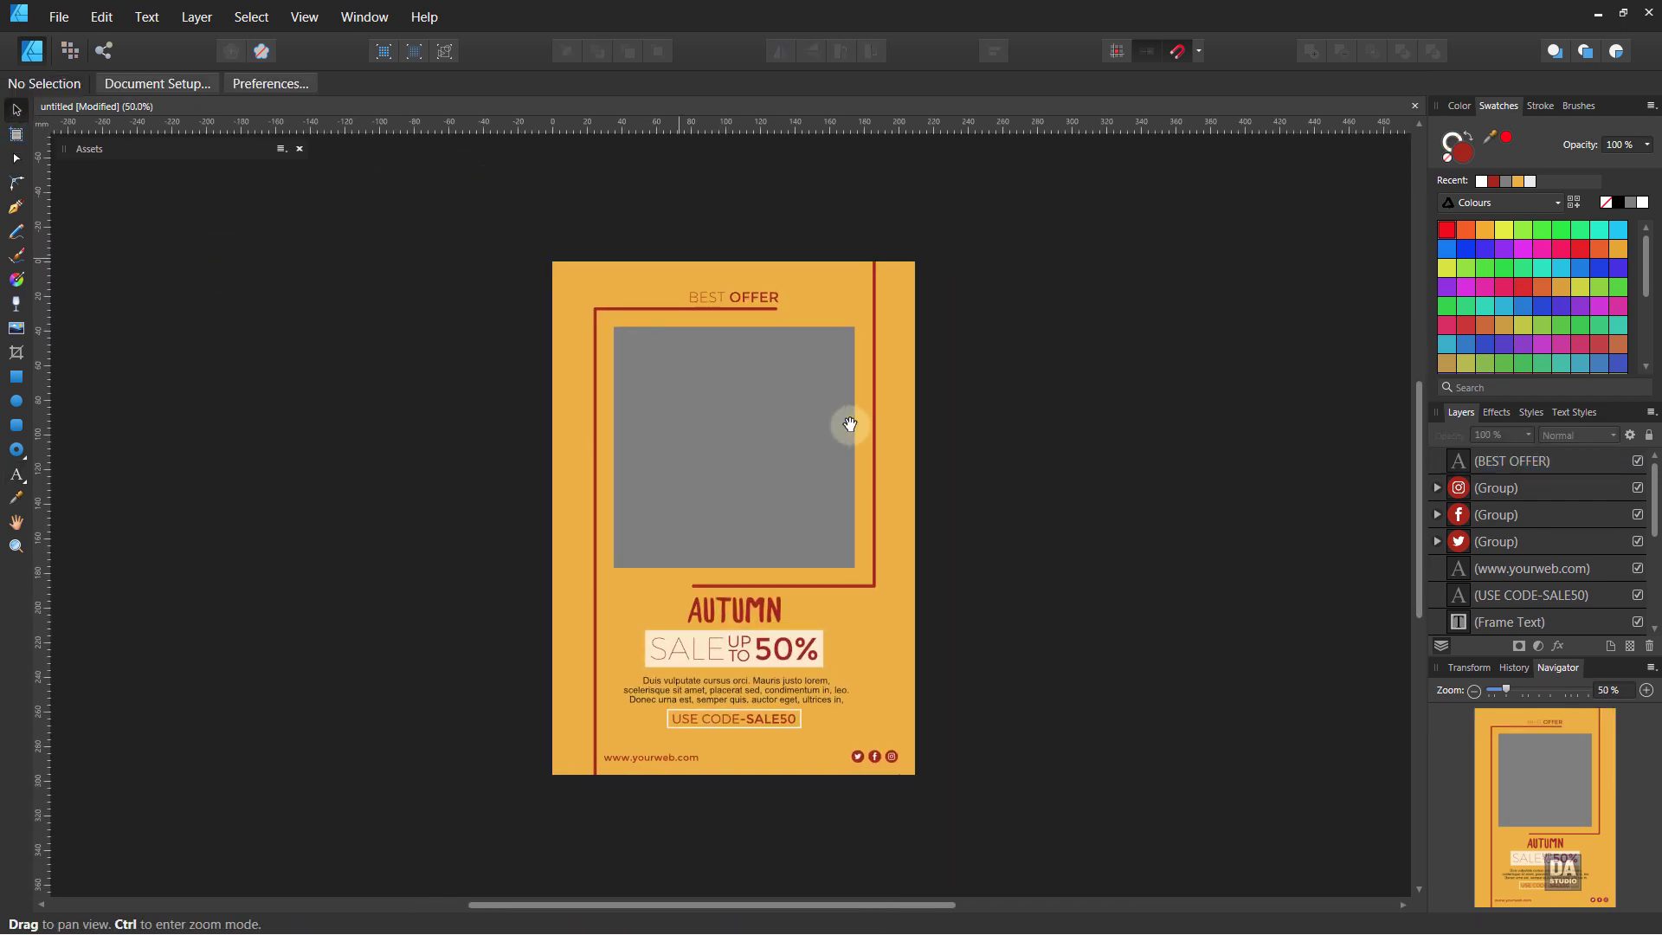
pyautogui.moveTo(724, 293); pyautogui.dragTo(1082, 333)
pyautogui.click(1082, 333)
pyautogui.press('v')
pyautogui.click(909, 337)
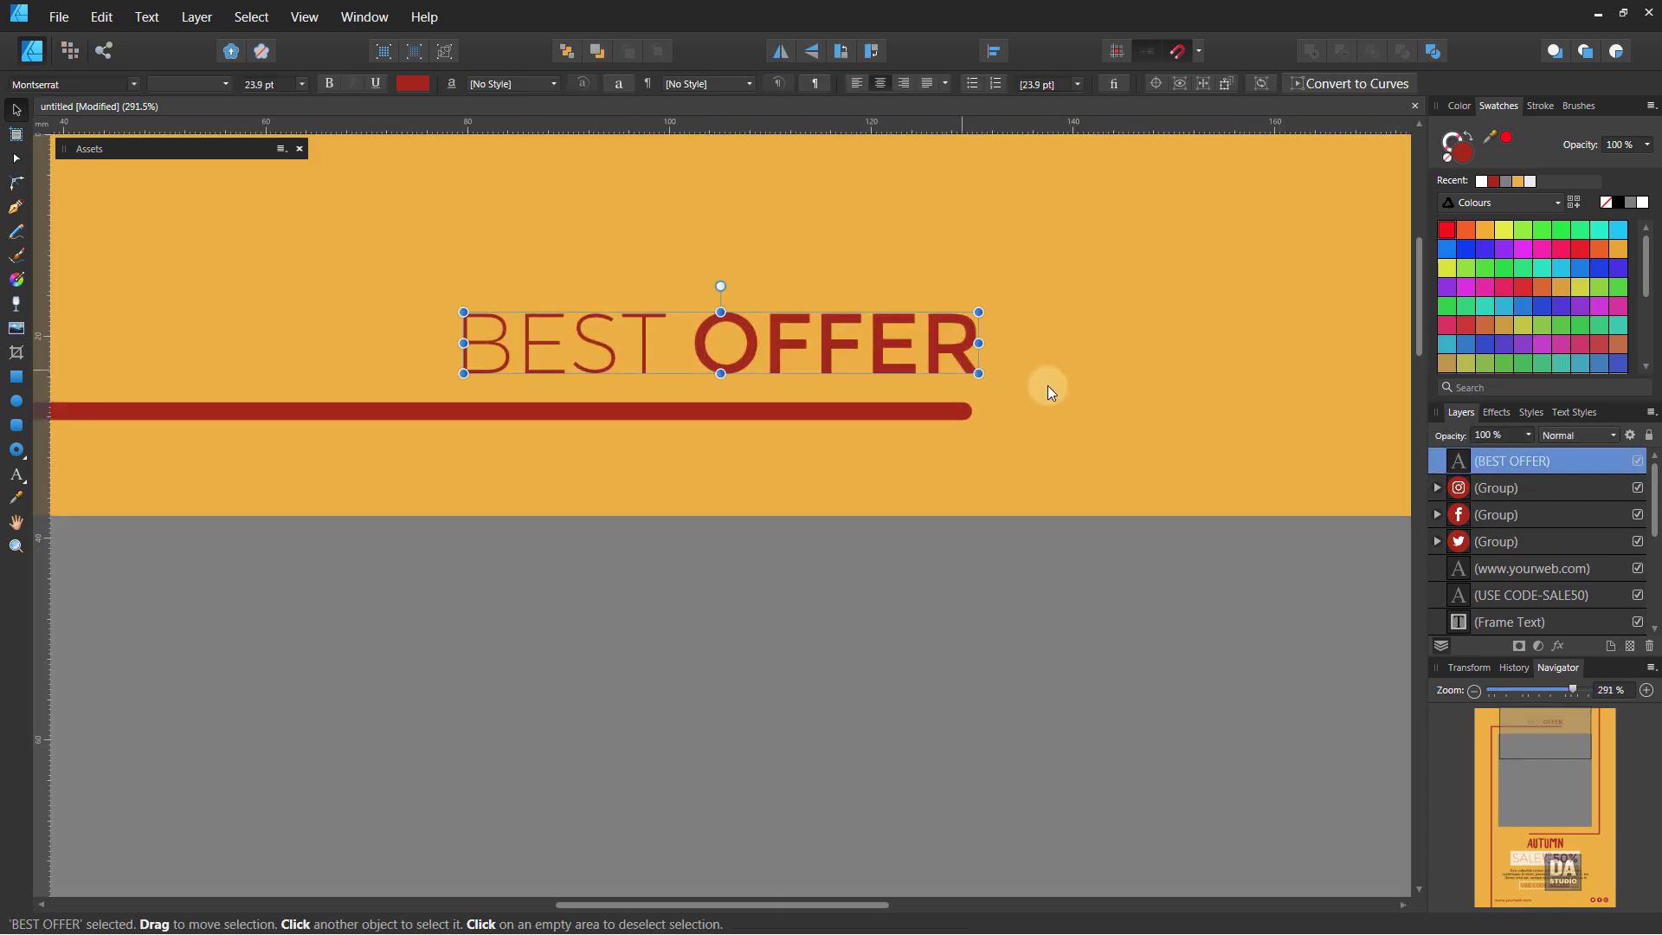
pyautogui.moveTo(976, 366); pyautogui.dragTo(944, 370)
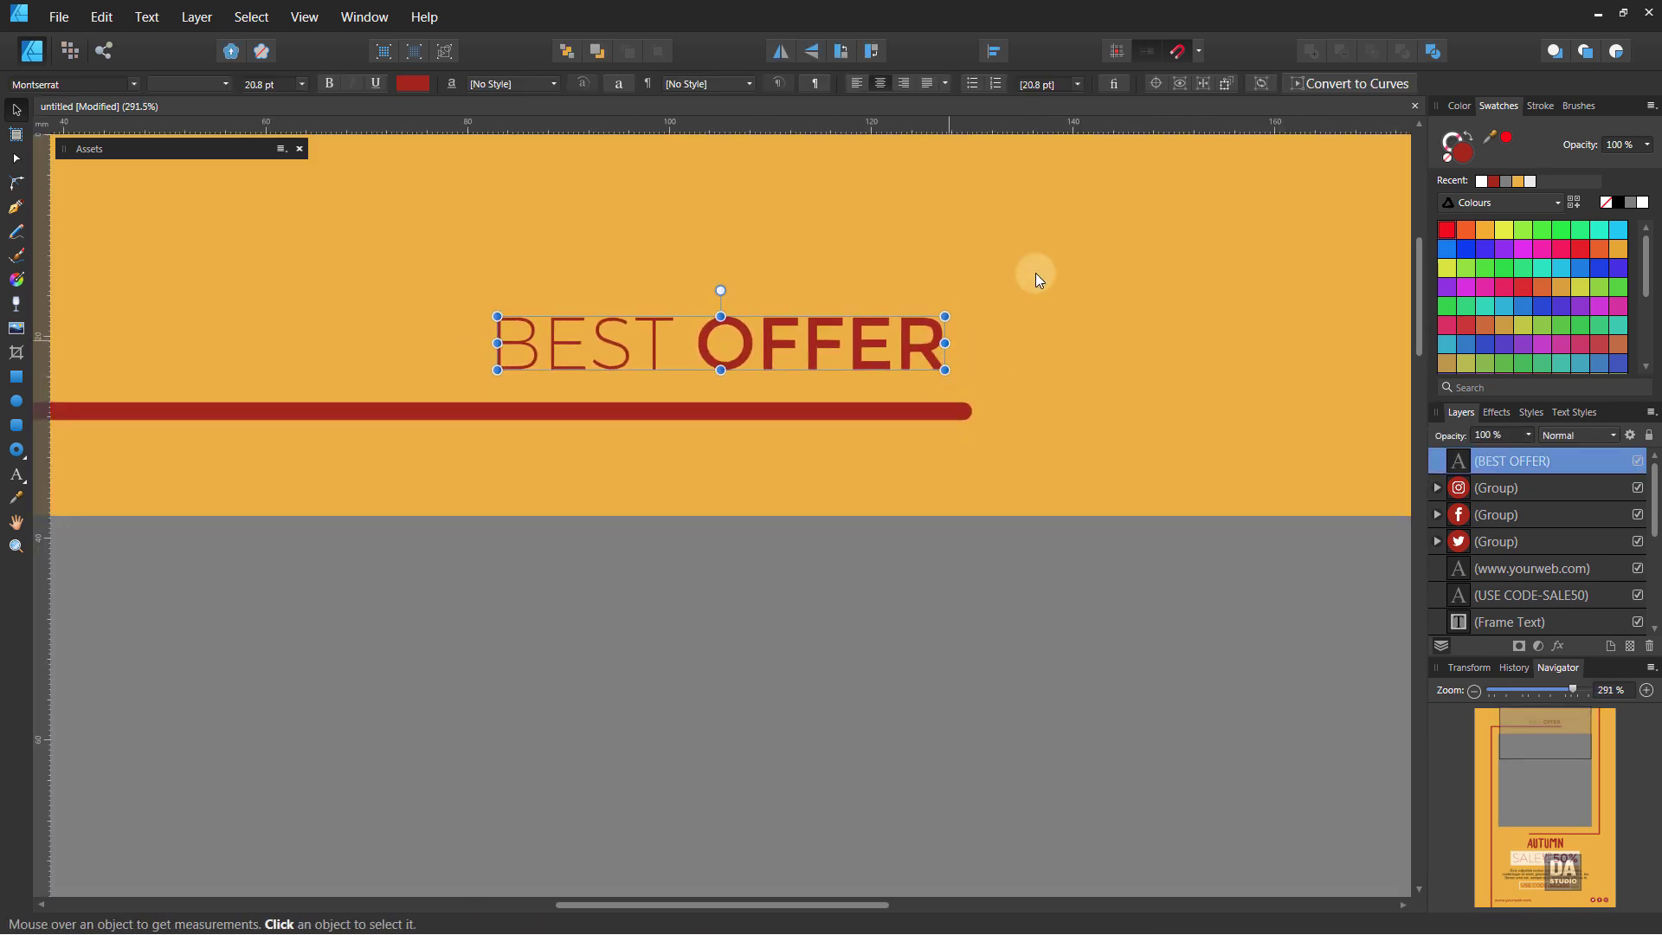
# Give the heading a thin 0.2 pt red outline, then view the whole poster.
pyautogui.click(1540, 105)
pyautogui.scroll(1, 1627, 164)
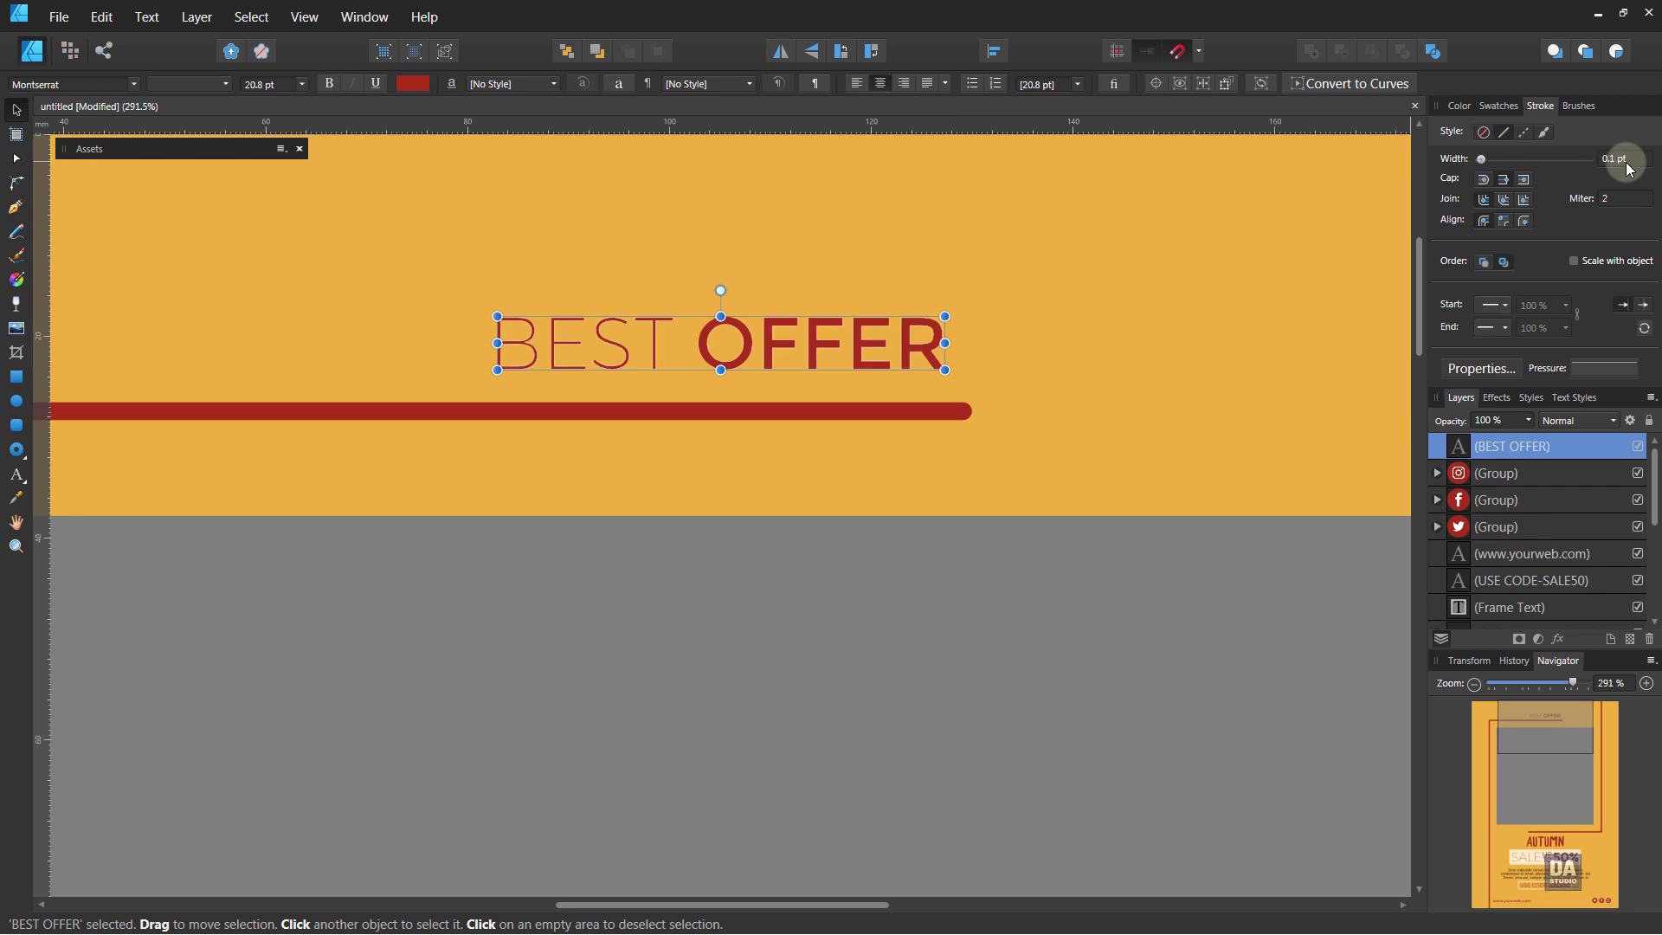
pyautogui.scroll(1, 1627, 164)
pyautogui.click(1483, 107)
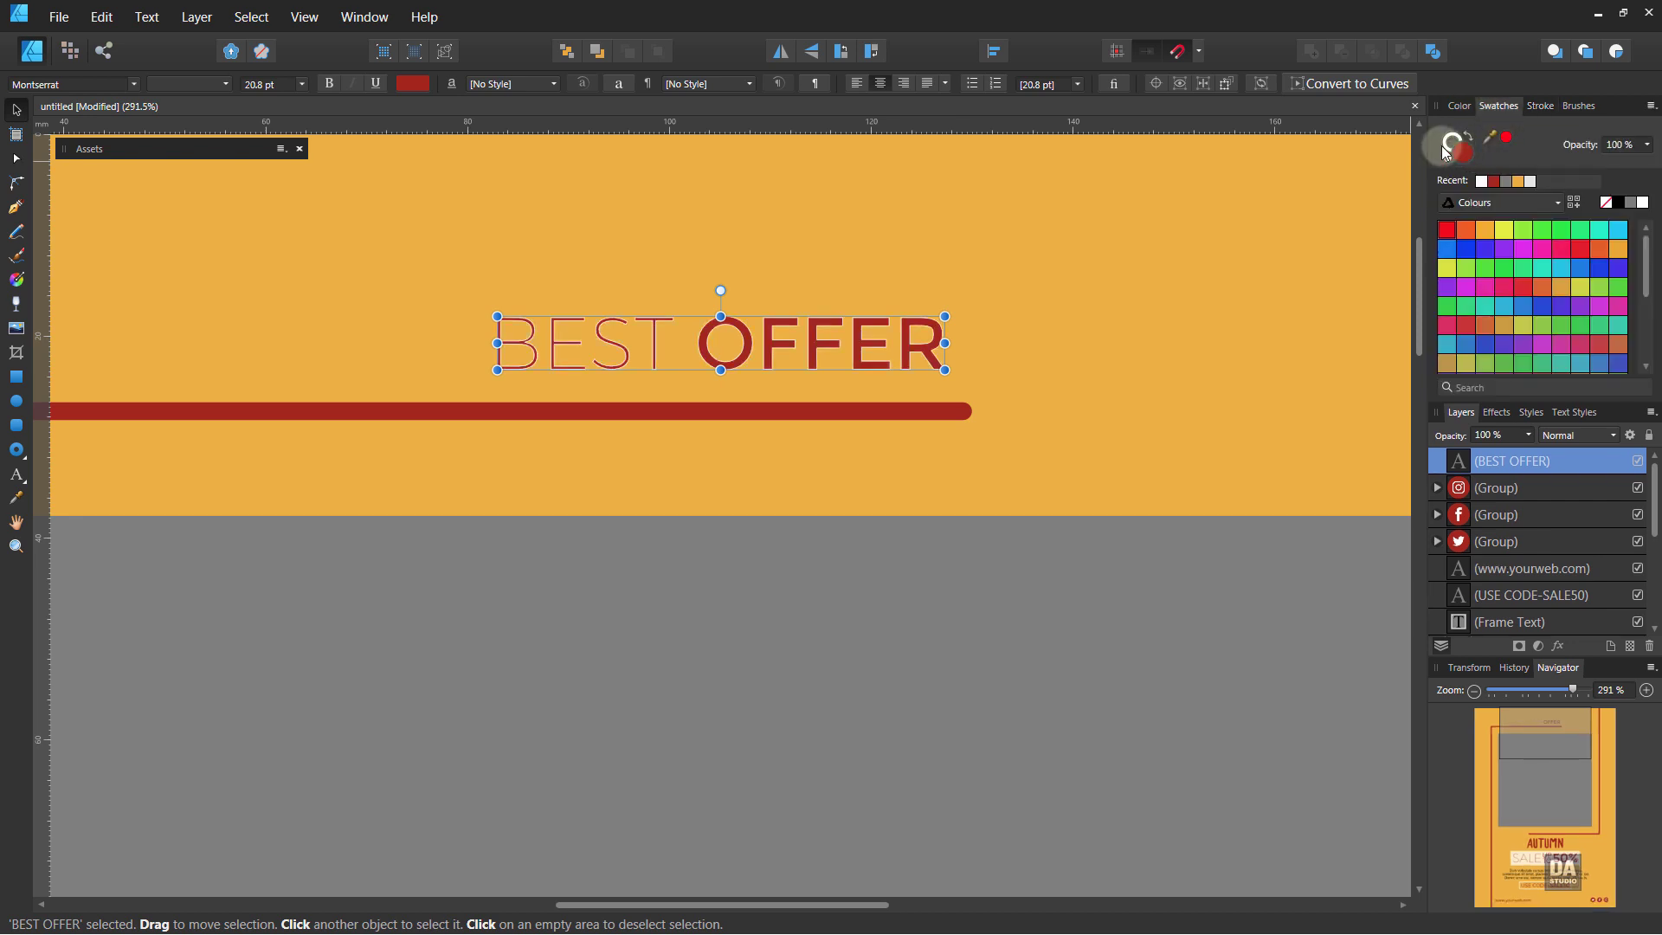
pyautogui.click(1494, 182)
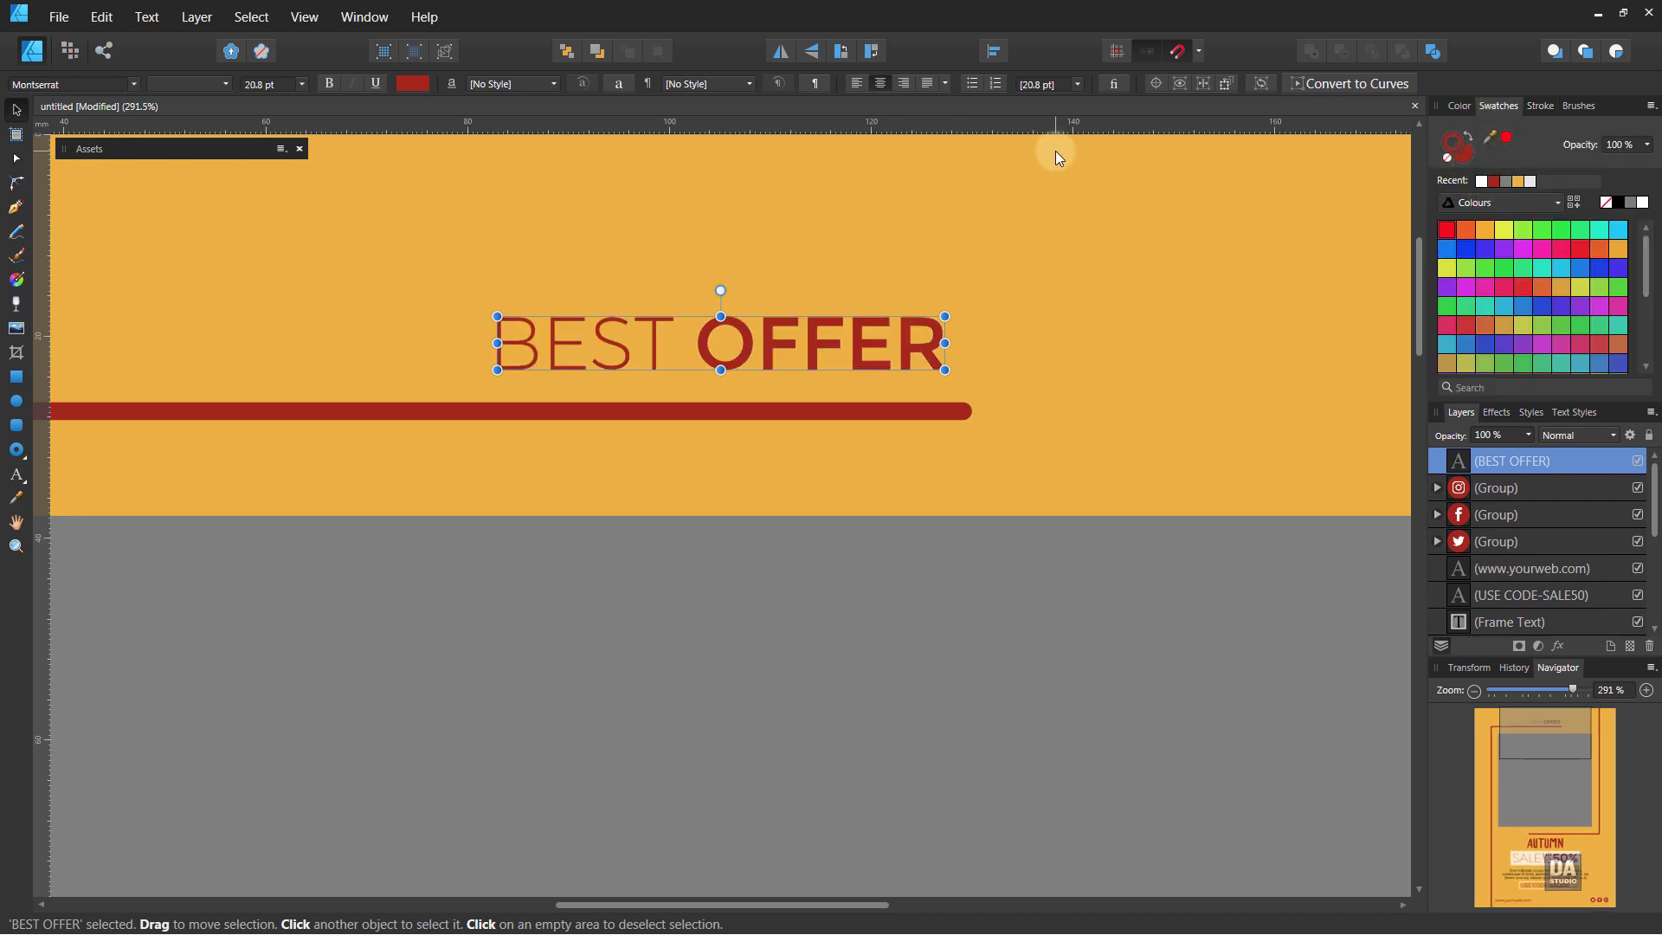
pyautogui.hotkey('ctrl', 'd')
pyautogui.scroll(-5, 1023, 291)
pyautogui.scroll(-2, 1032, 419)
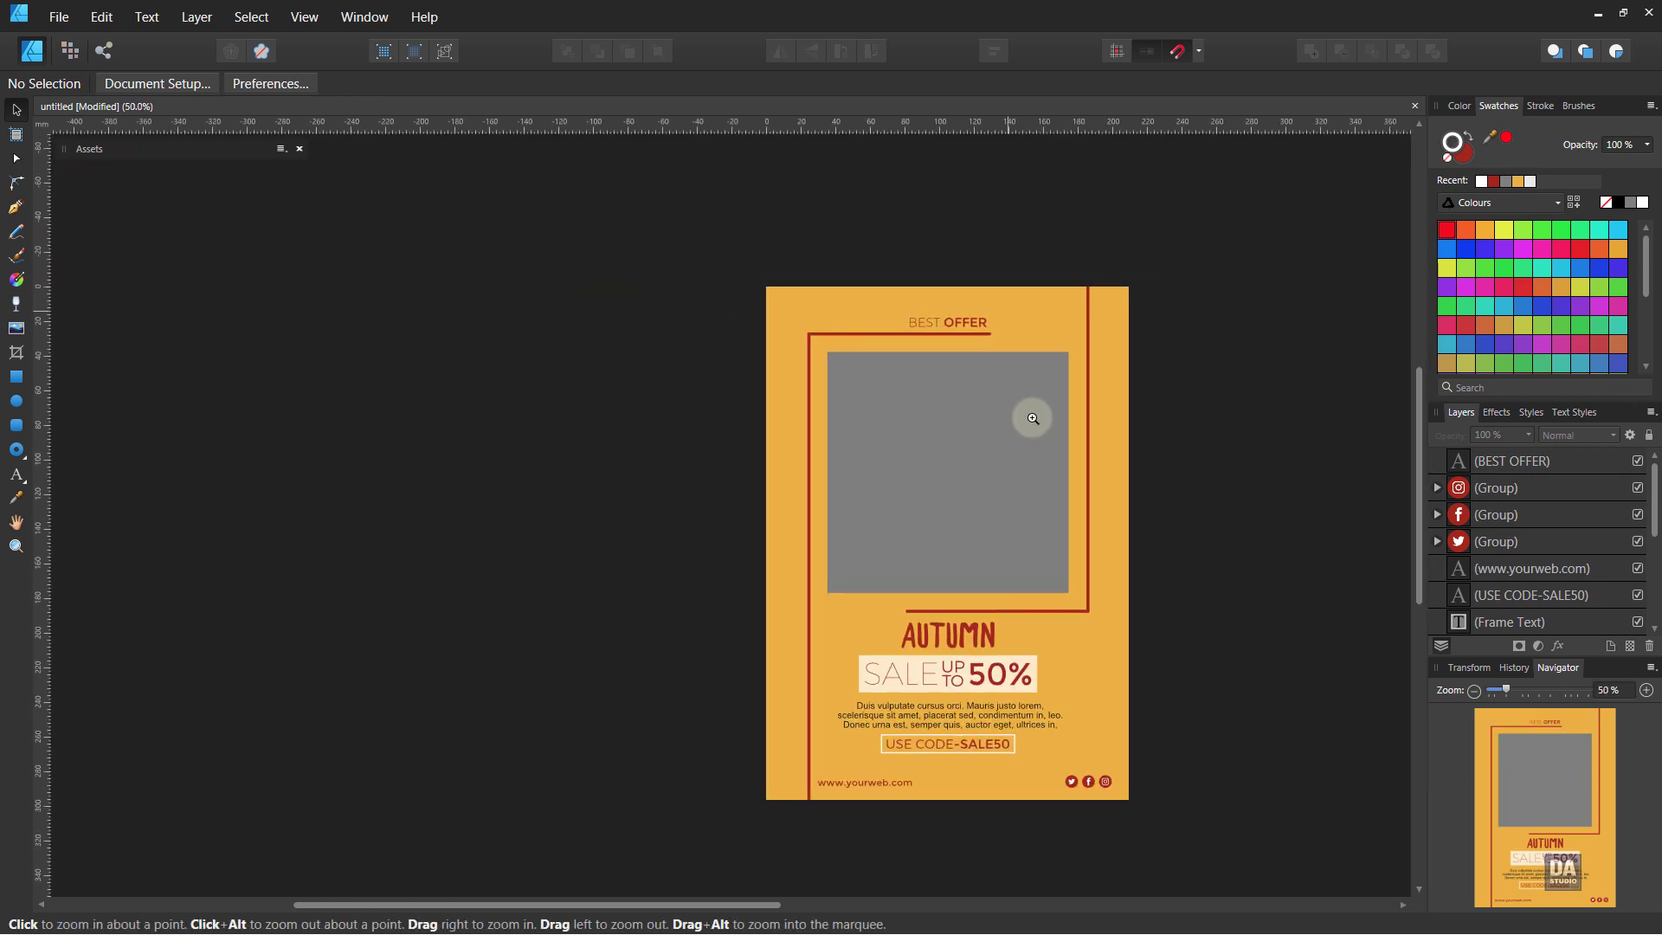
pyautogui.moveTo(1187, 523)
pyautogui.mouseDown()
pyautogui.moveTo(1050, 483)
pyautogui.moveTo(1010, 538)
pyautogui.moveTo(1024, 604)
pyautogui.mouseUp()
# Copy the leaf photo from its document and paste it into the poster.
pyautogui.scroll(1, 1009, 538)
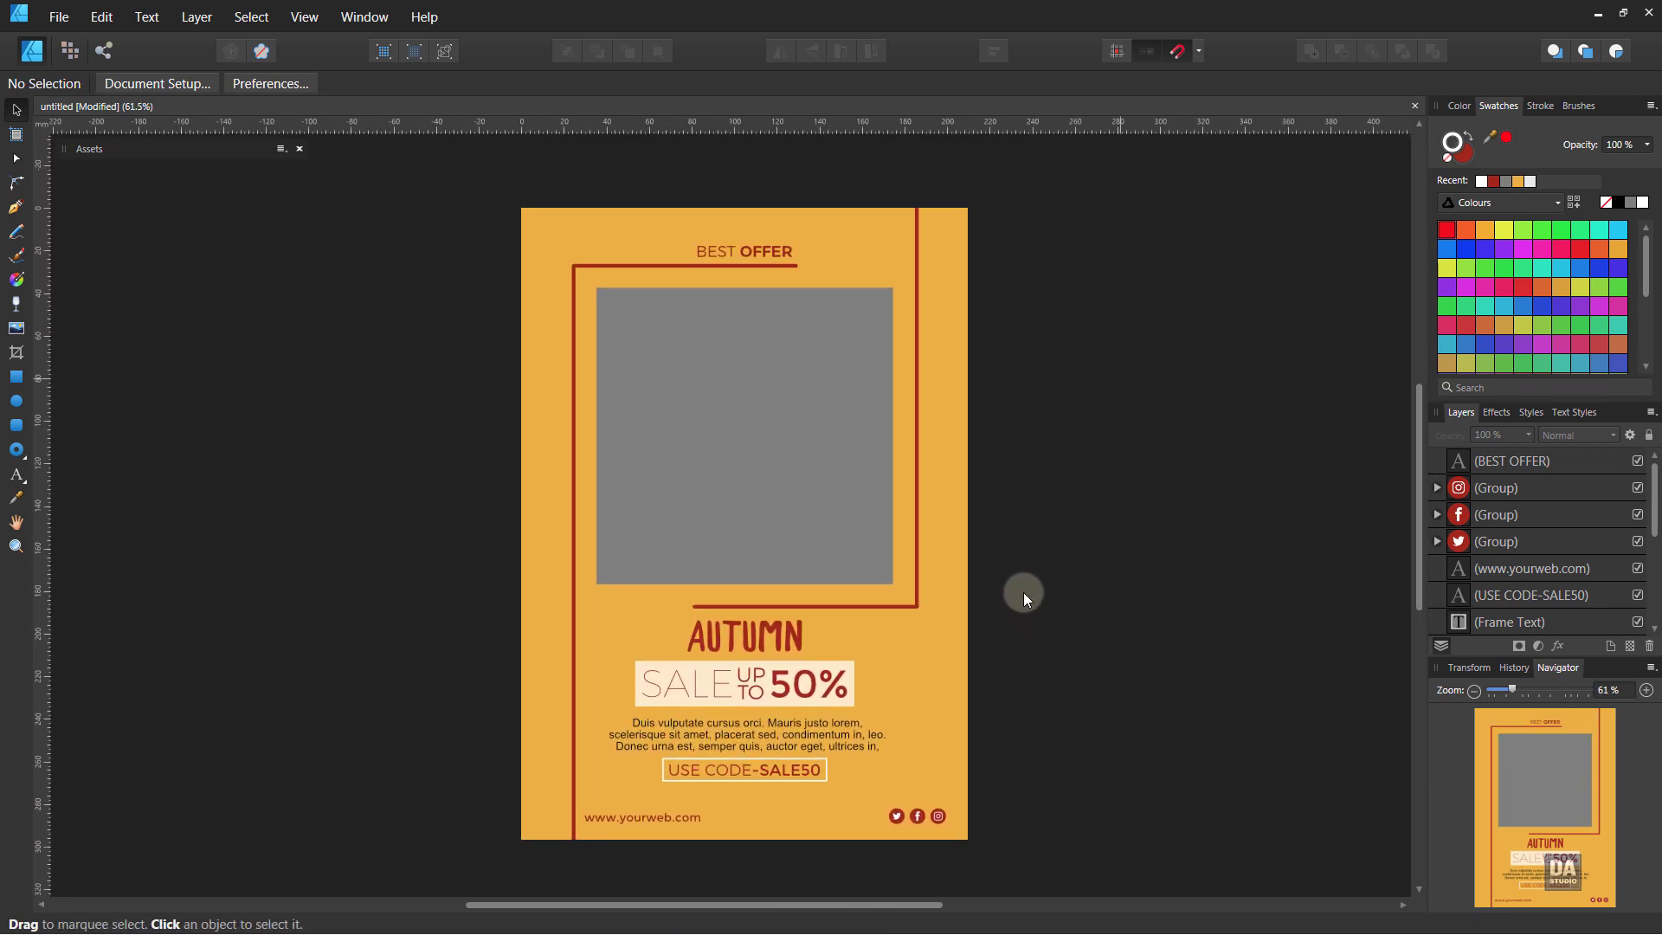
pyautogui.click(985, 106)
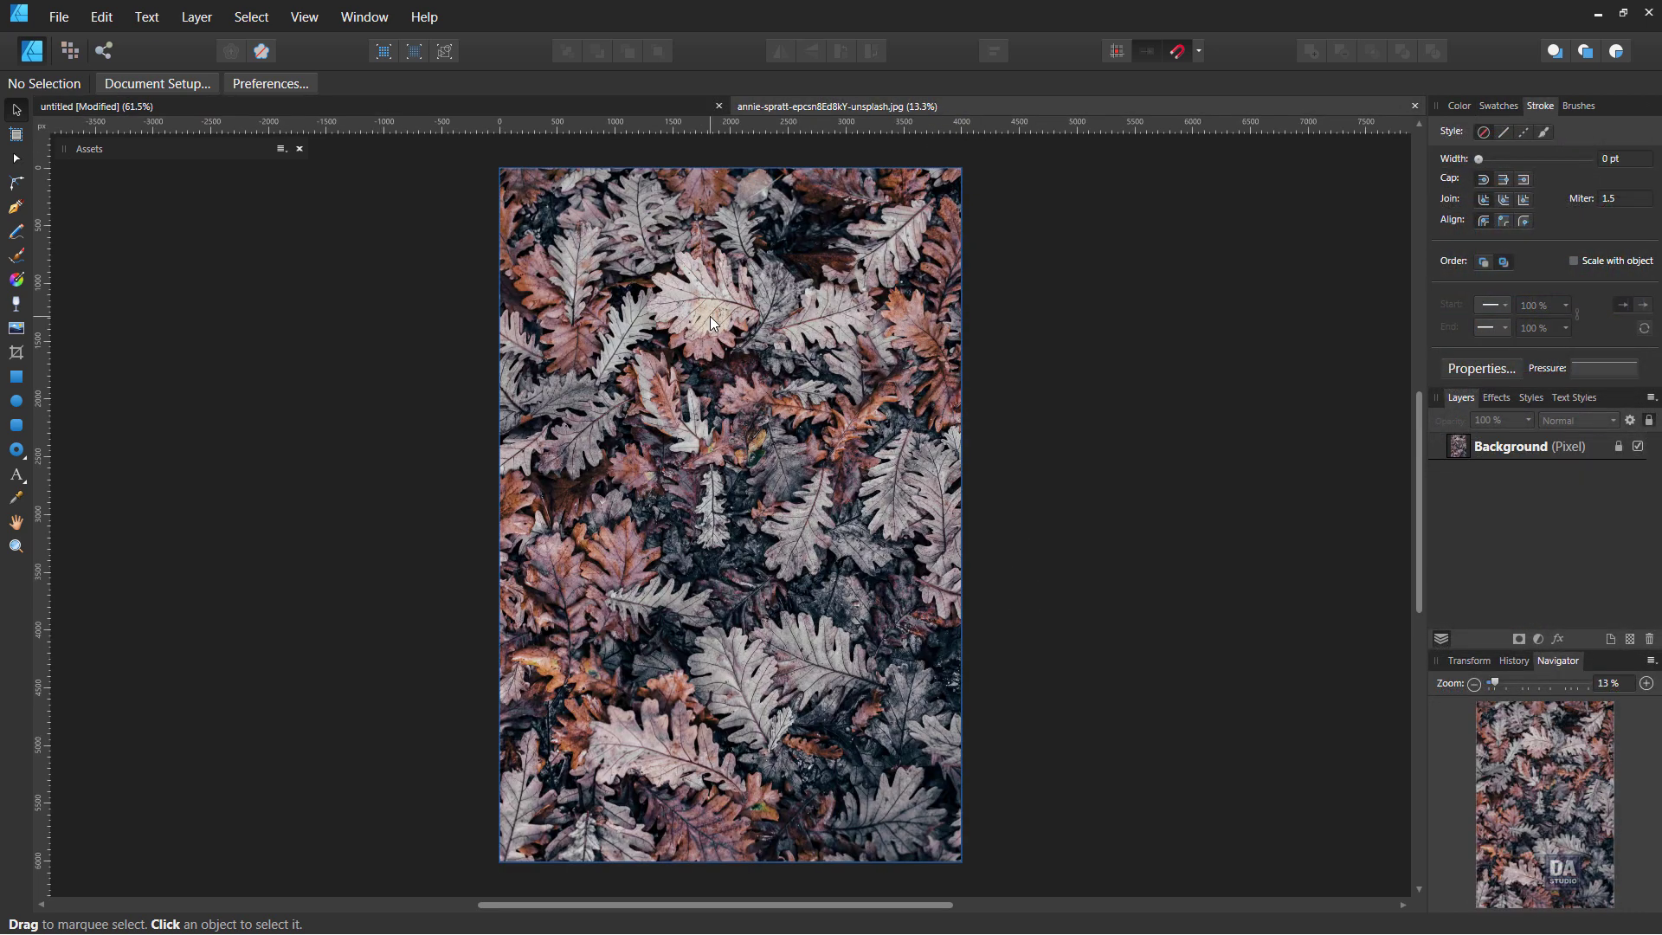
pyautogui.click(709, 315)
pyautogui.click(105, 12)
pyautogui.click(105, 97)
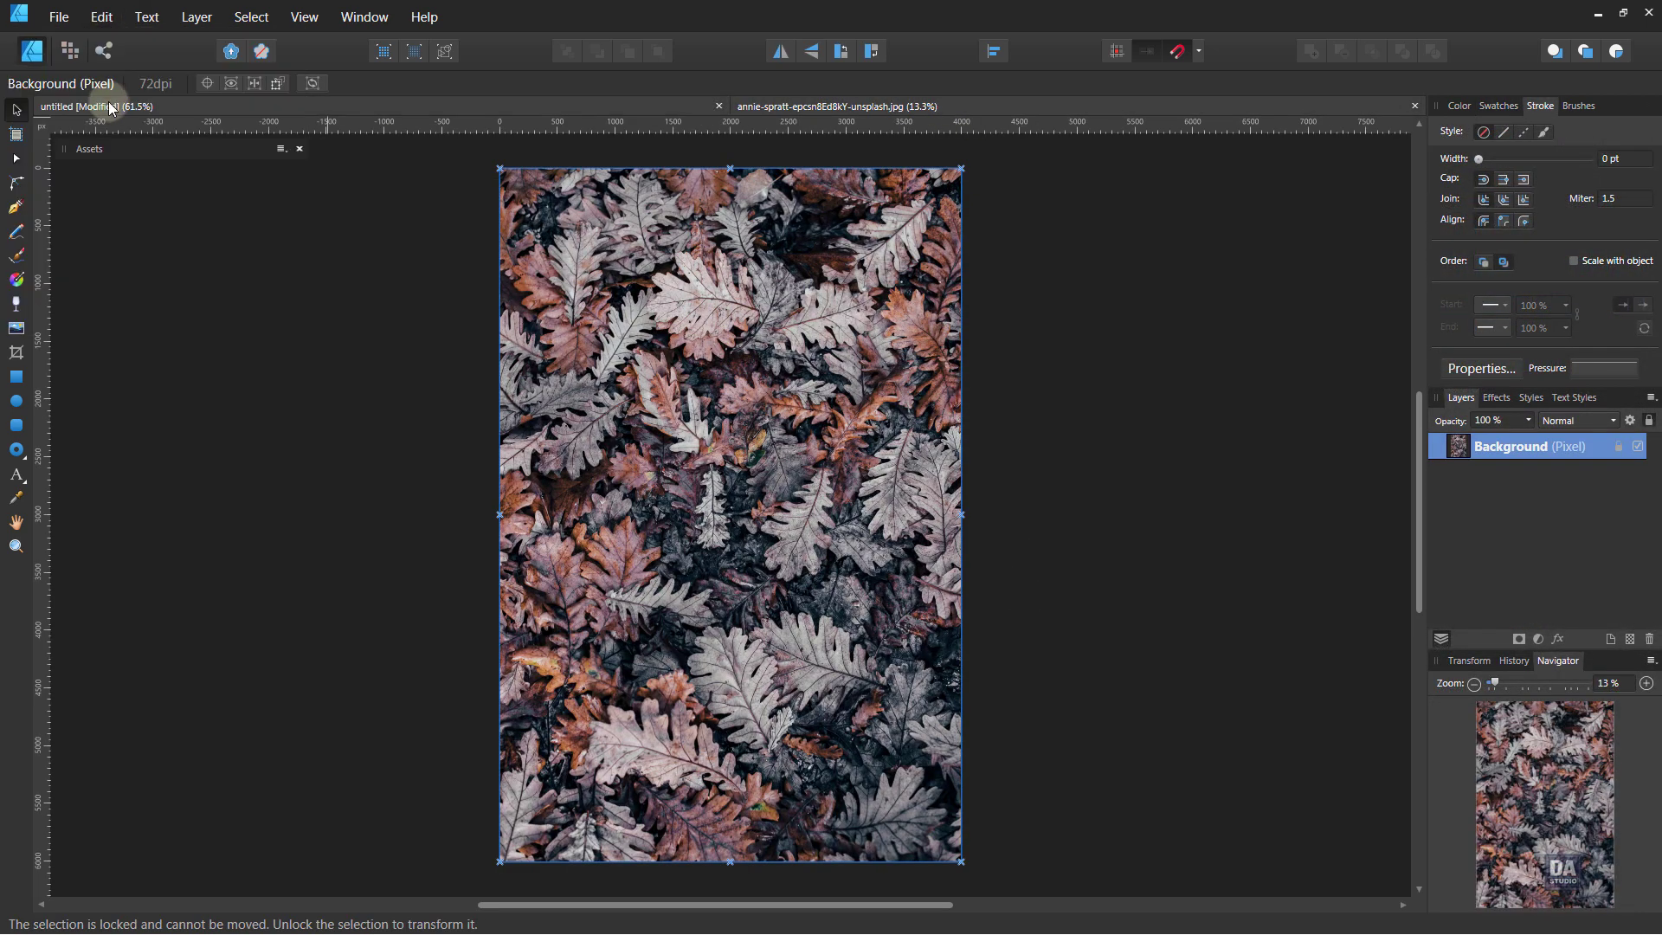
pyautogui.click(102, 17)
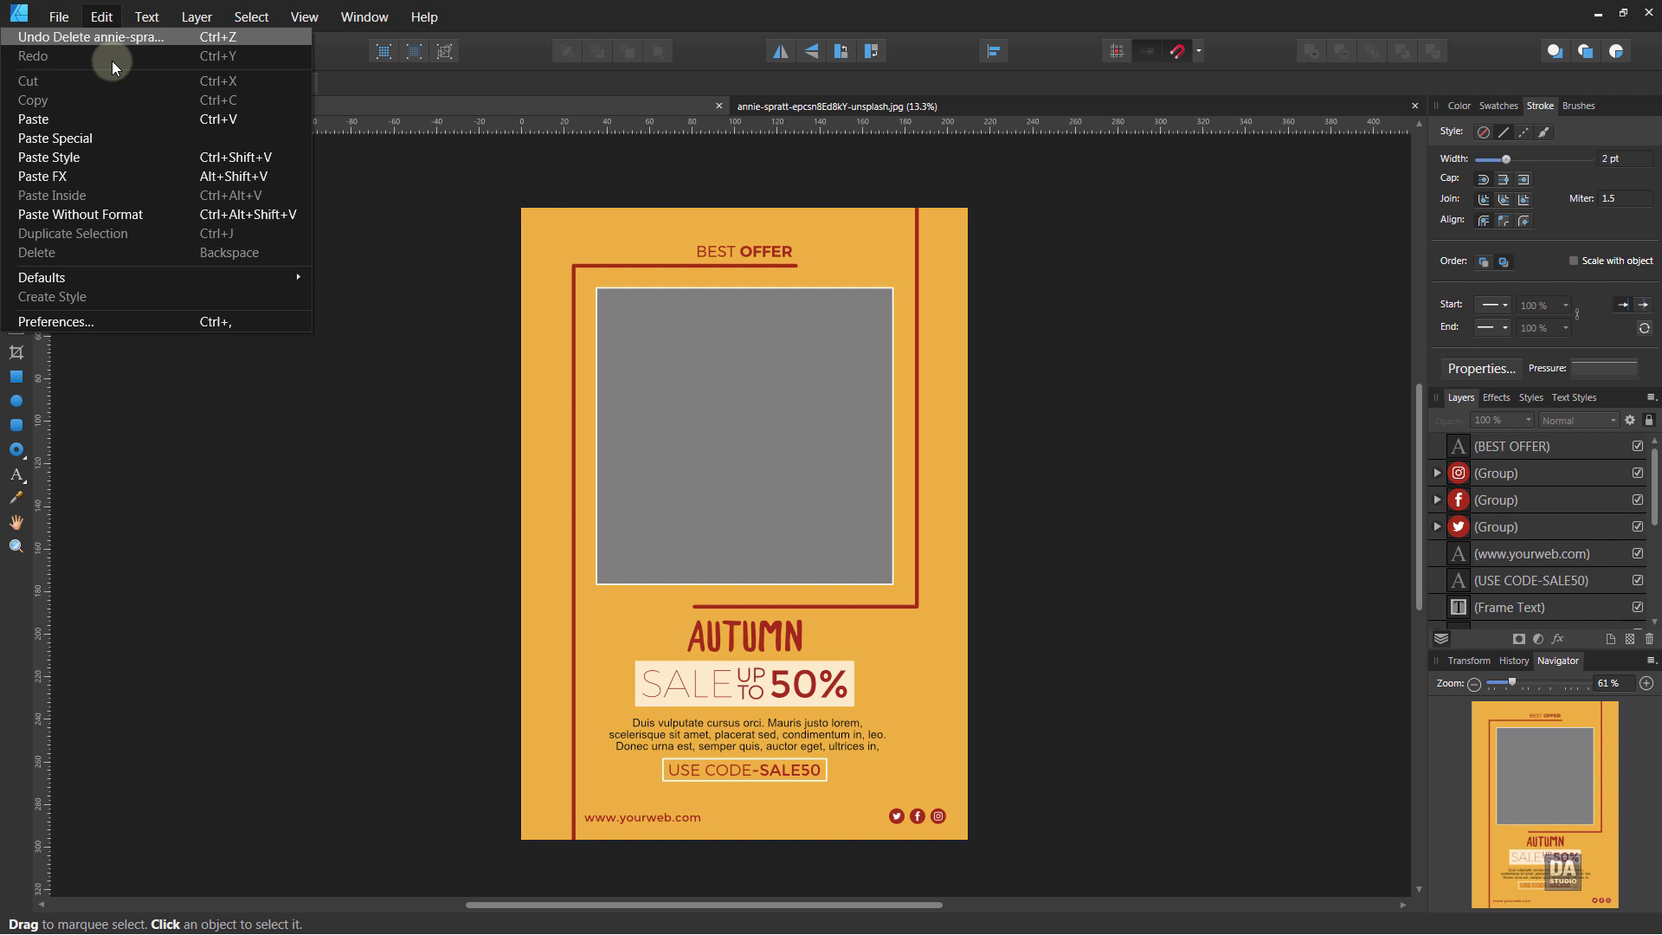
pyautogui.click(107, 119)
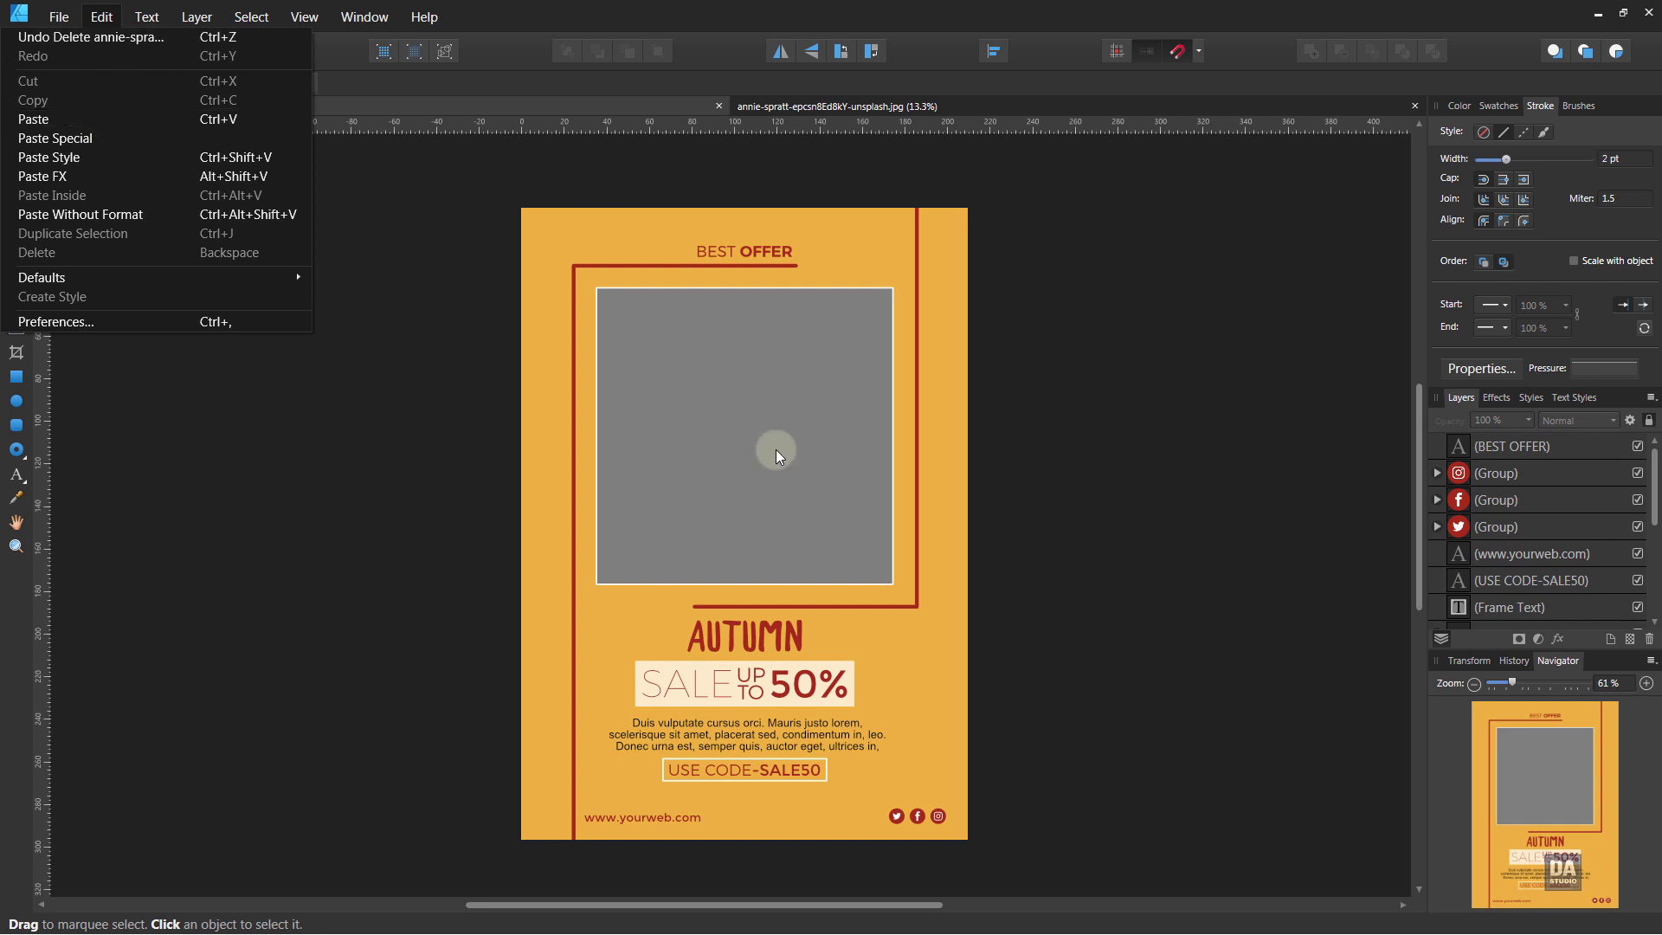
pyautogui.click(104, 18)
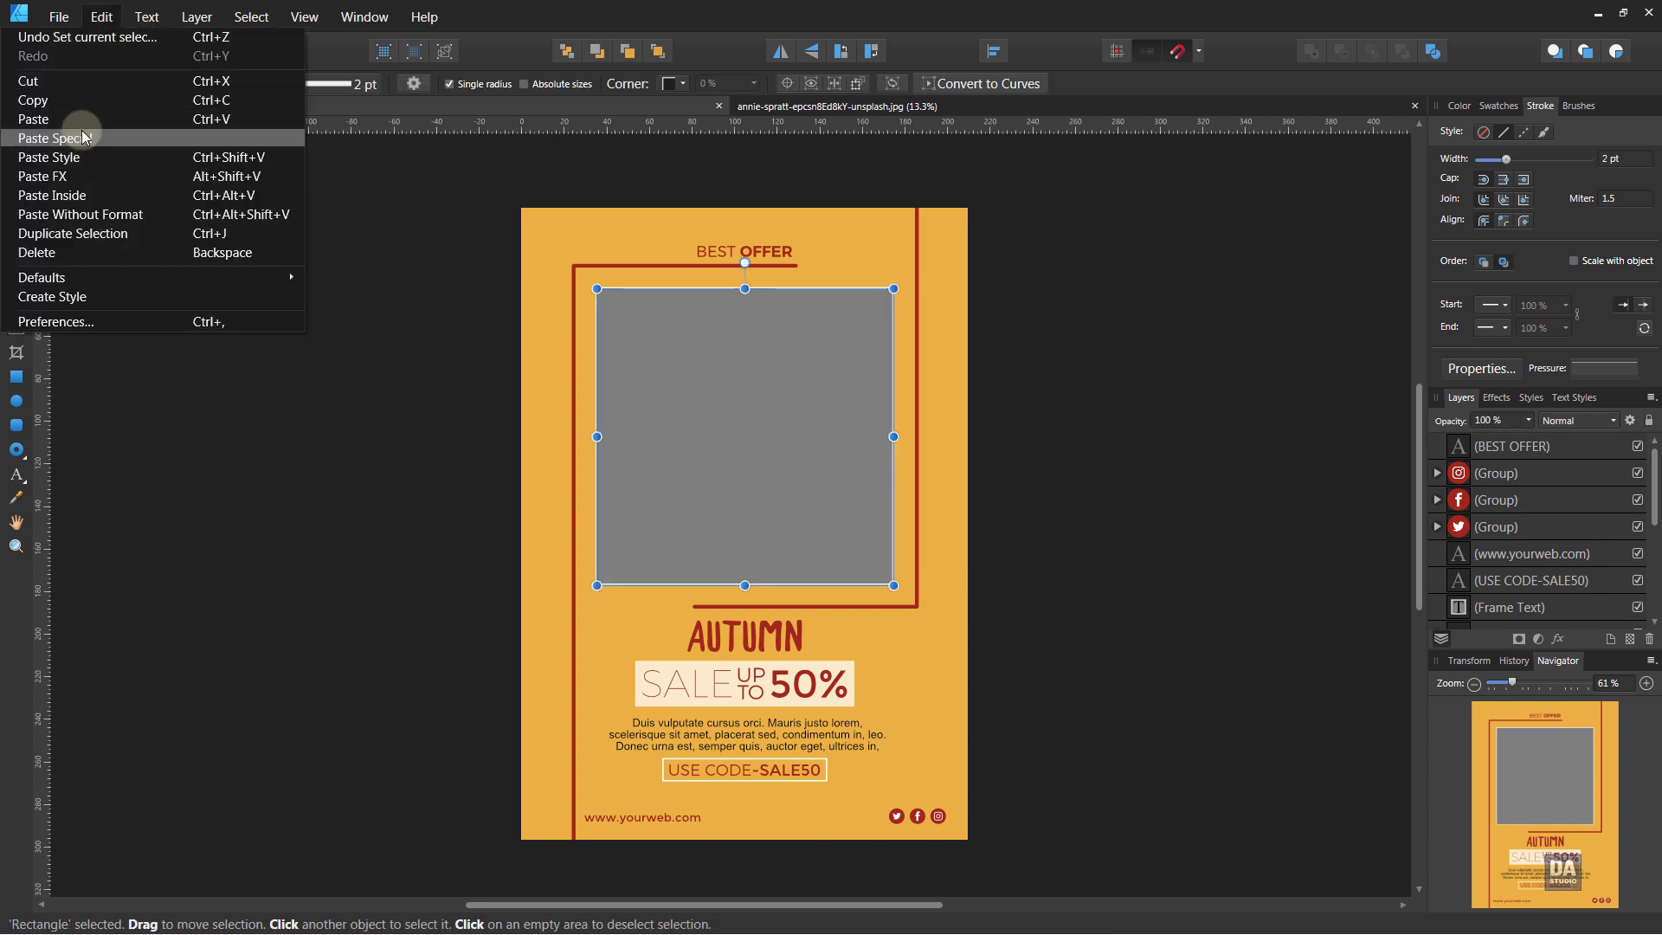
pyautogui.click(81, 123)
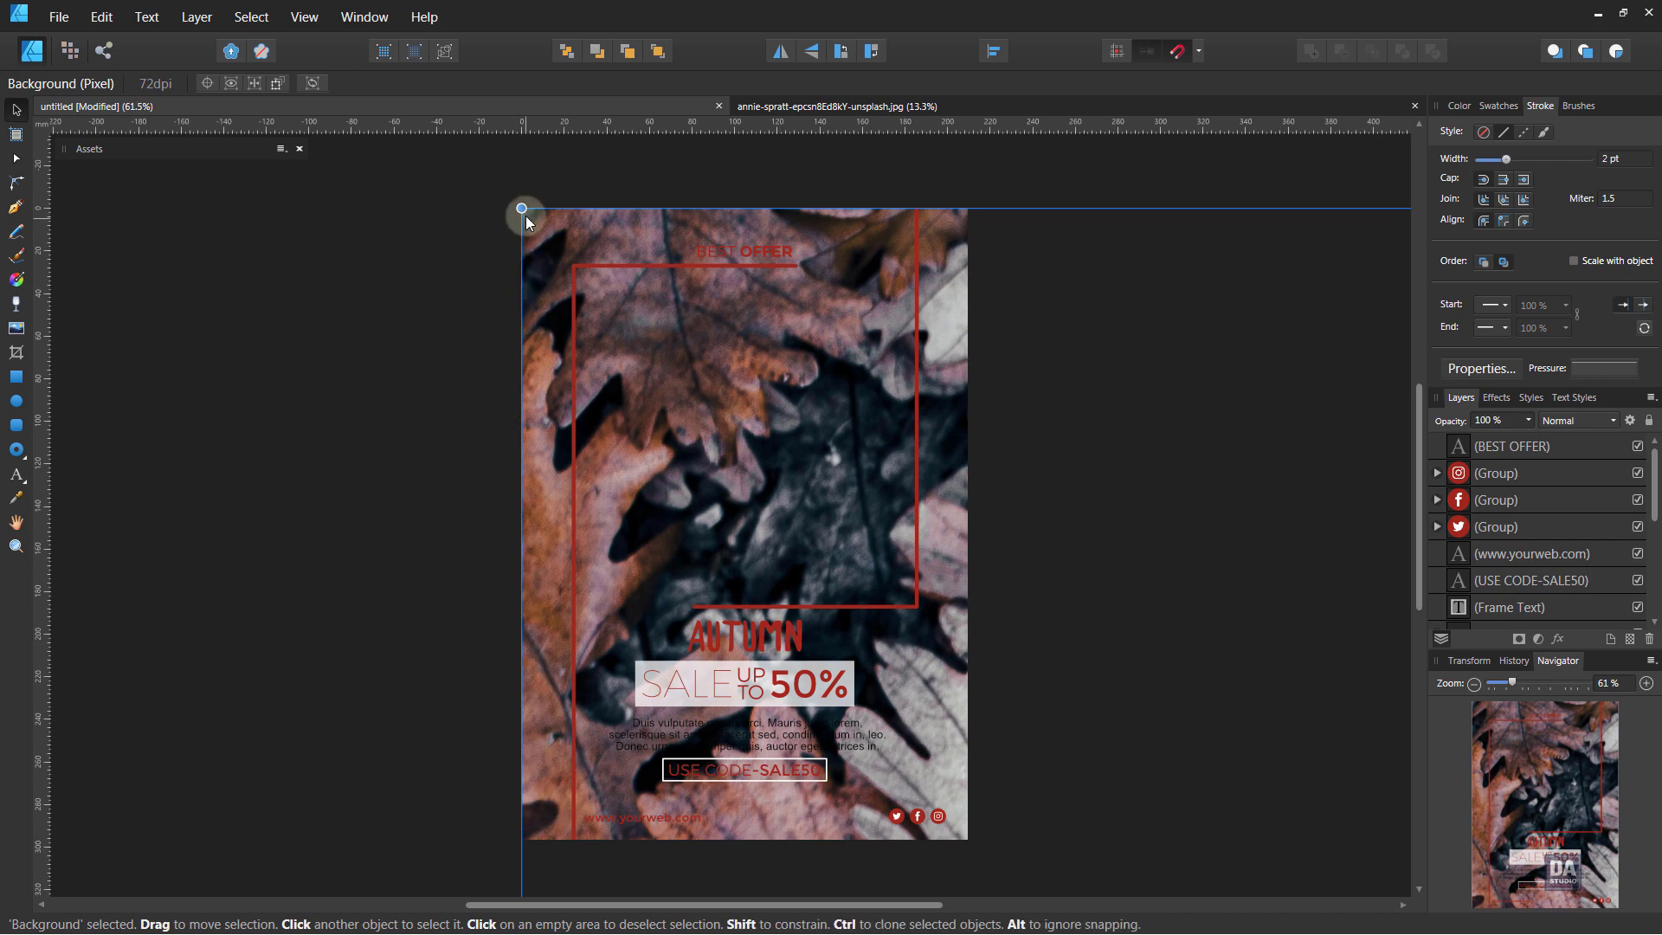
# Scale the pasted leaf photo down to roughly the frame's size.
pyautogui.moveTo(521, 208)
pyautogui.mouseDown()
pyautogui.moveTo(914, 552)
pyautogui.moveTo(656, 398)
pyautogui.mouseUp()
pyautogui.scroll(-5, 656, 398)
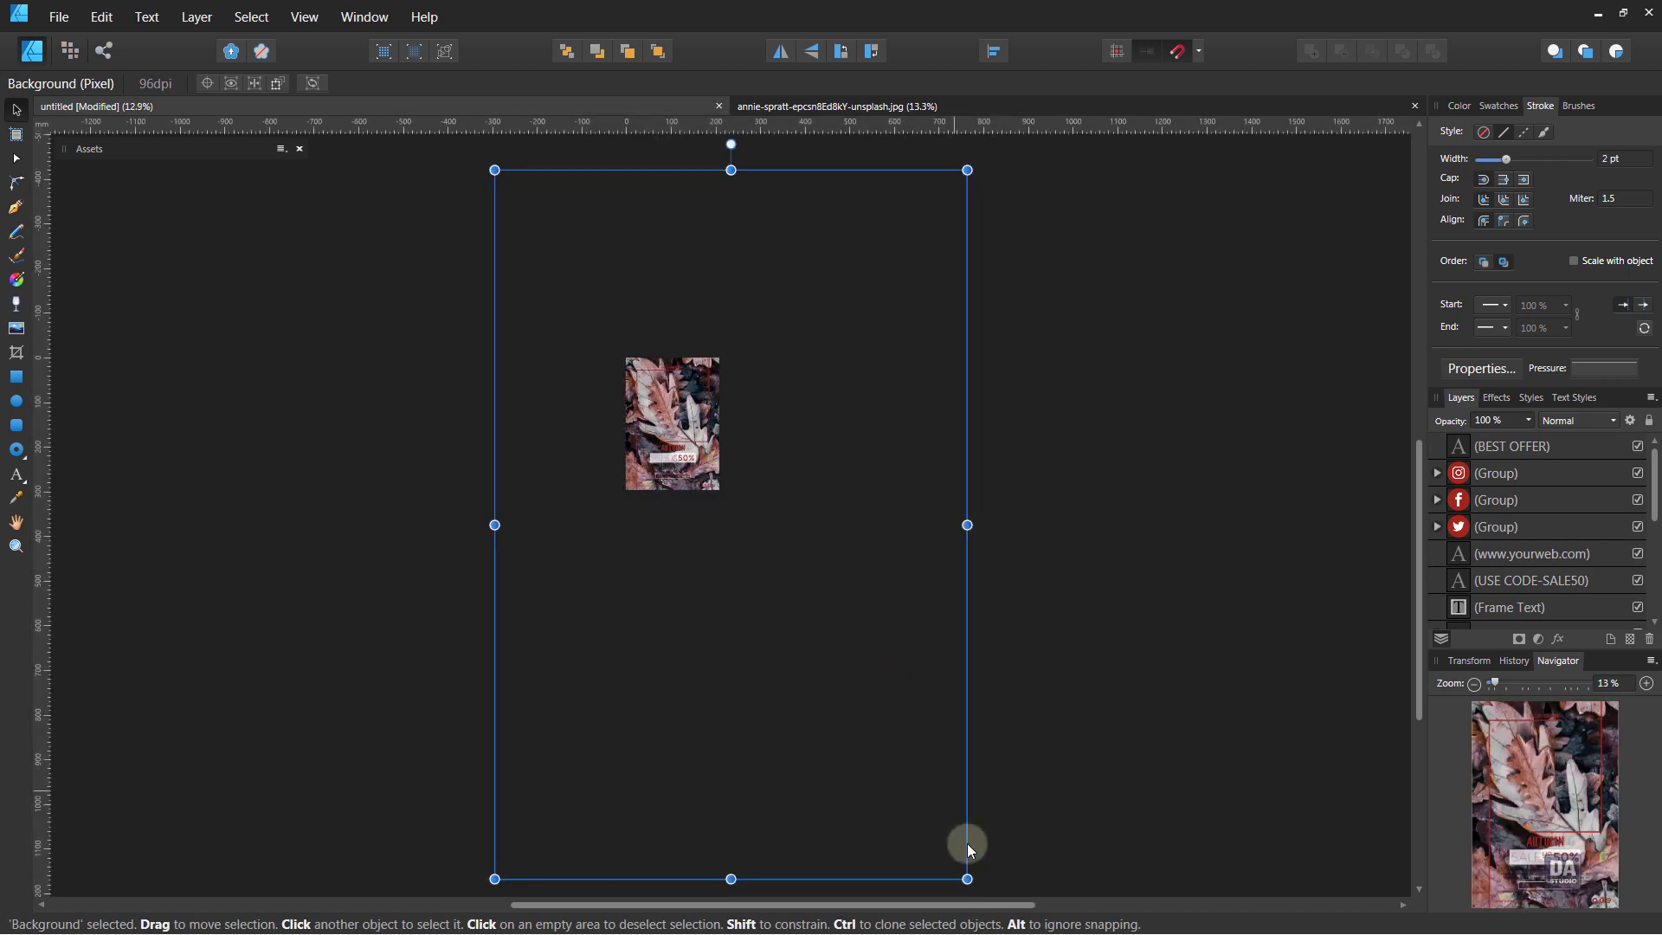
pyautogui.moveTo(966, 874)
pyautogui.mouseDown()
pyautogui.moveTo(755, 606)
pyautogui.moveTo(638, 393)
pyautogui.mouseUp()
pyautogui.scroll(5, 638, 392)
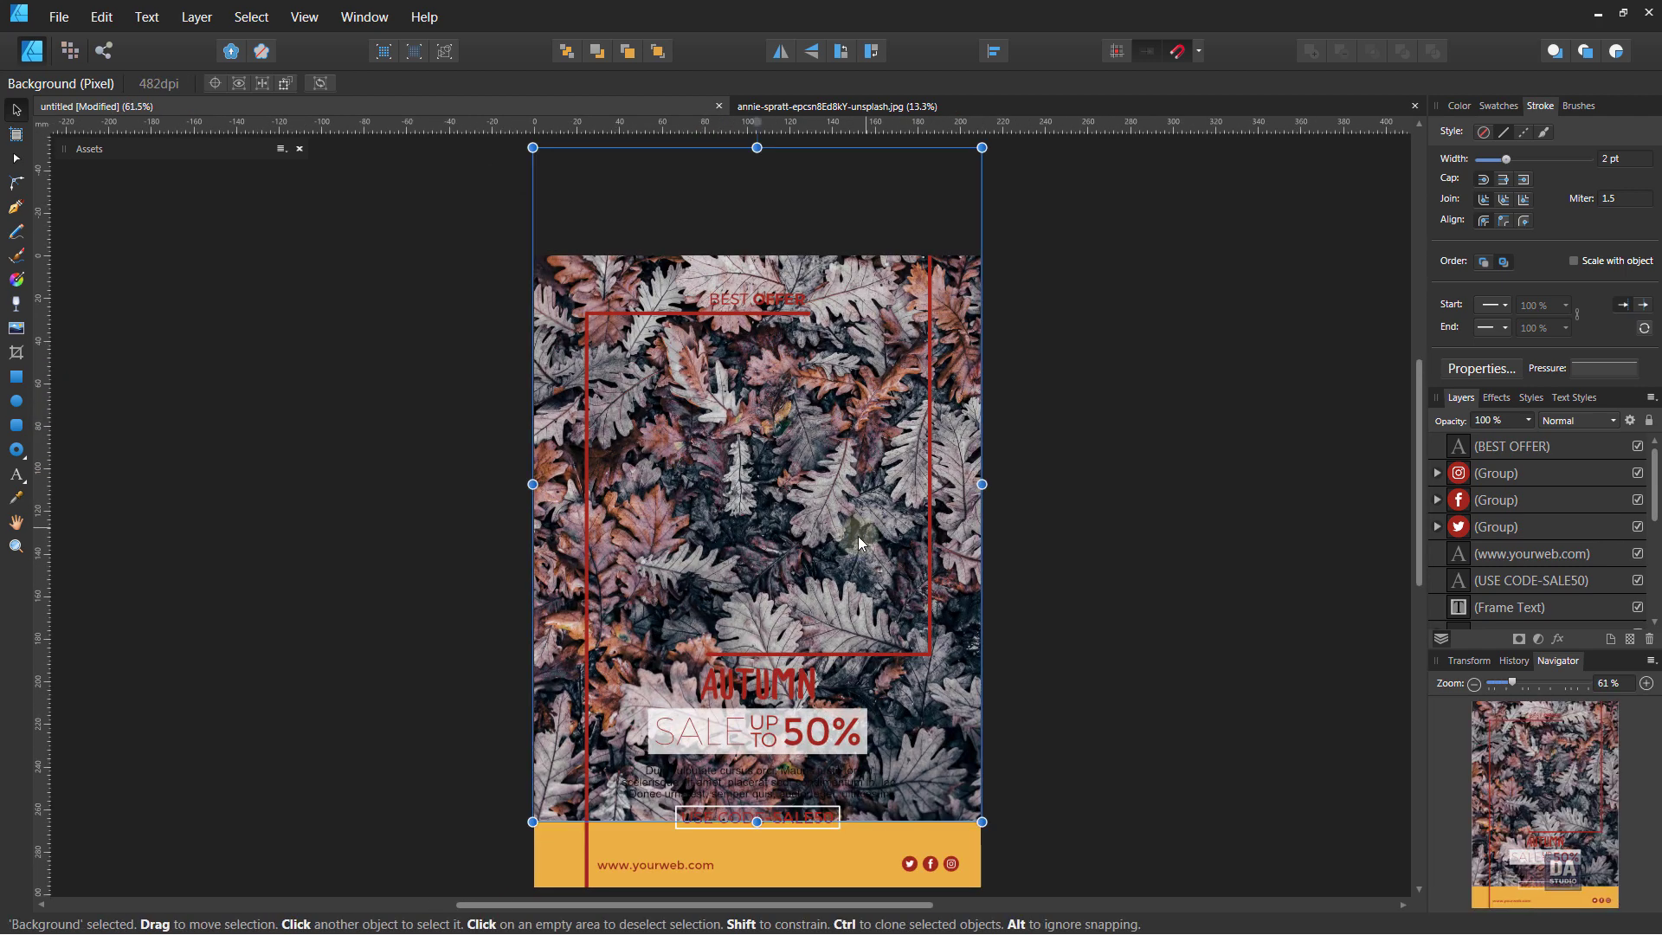
pyautogui.moveTo(978, 818); pyautogui.dragTo(907, 739)
pyautogui.scroll(-5, 1507, 583)
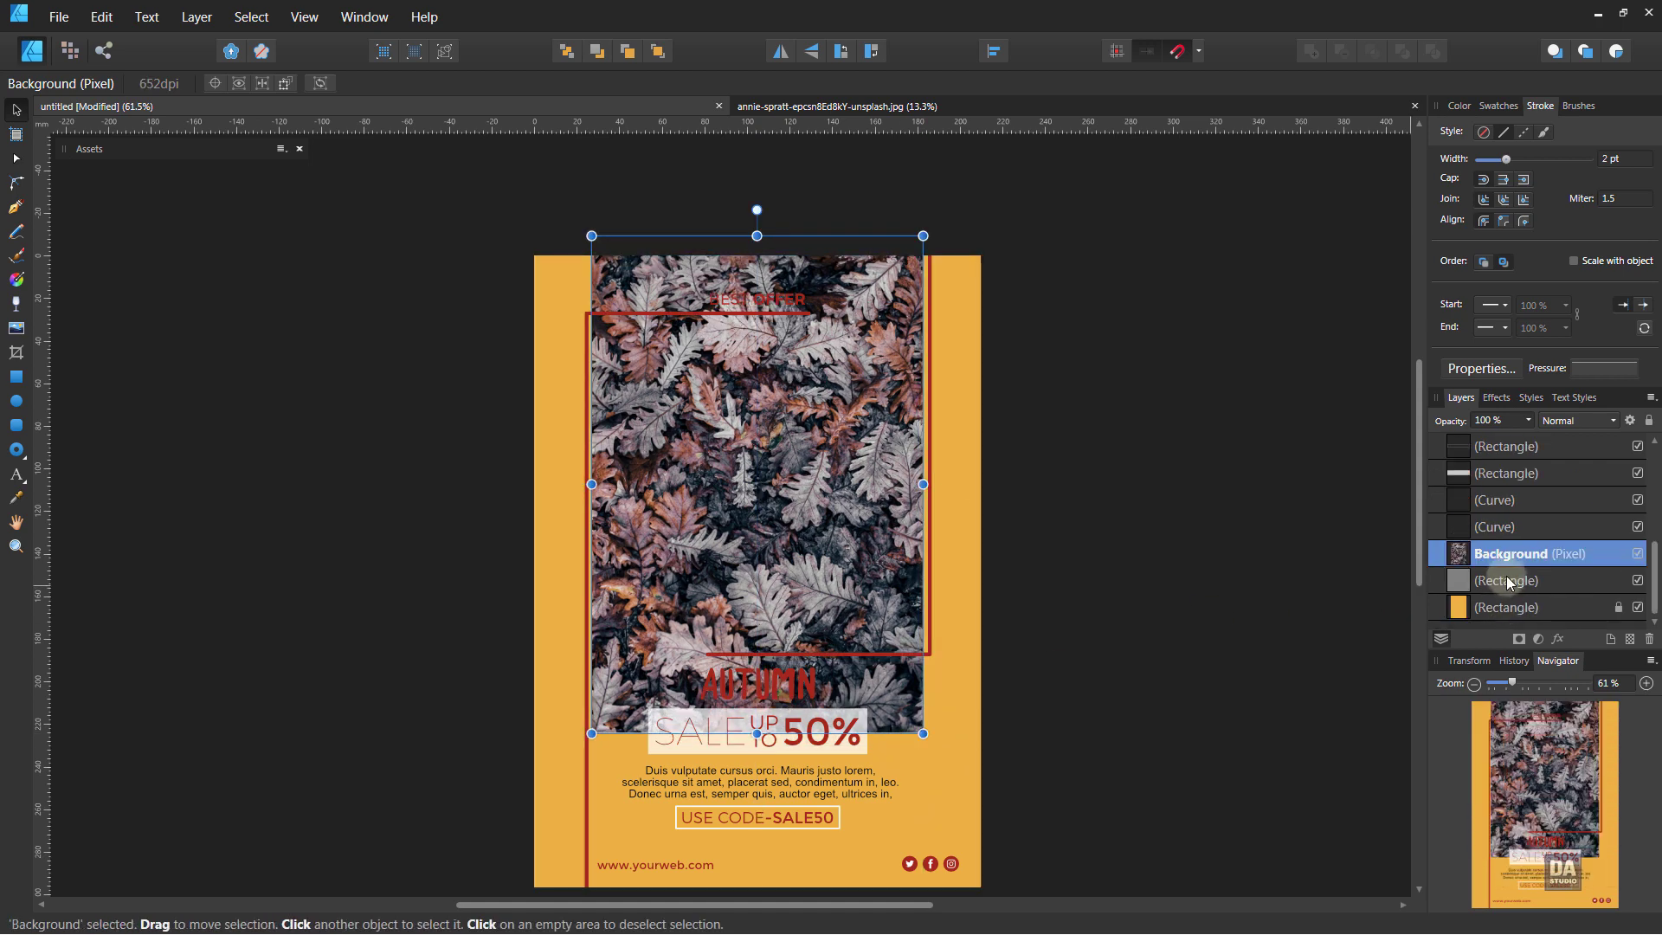
# Clip the leaf photo inside the square frame rectangle and reposition it for the crop.
pyautogui.moveTo(1507, 582); pyautogui.dragTo(1504, 580)
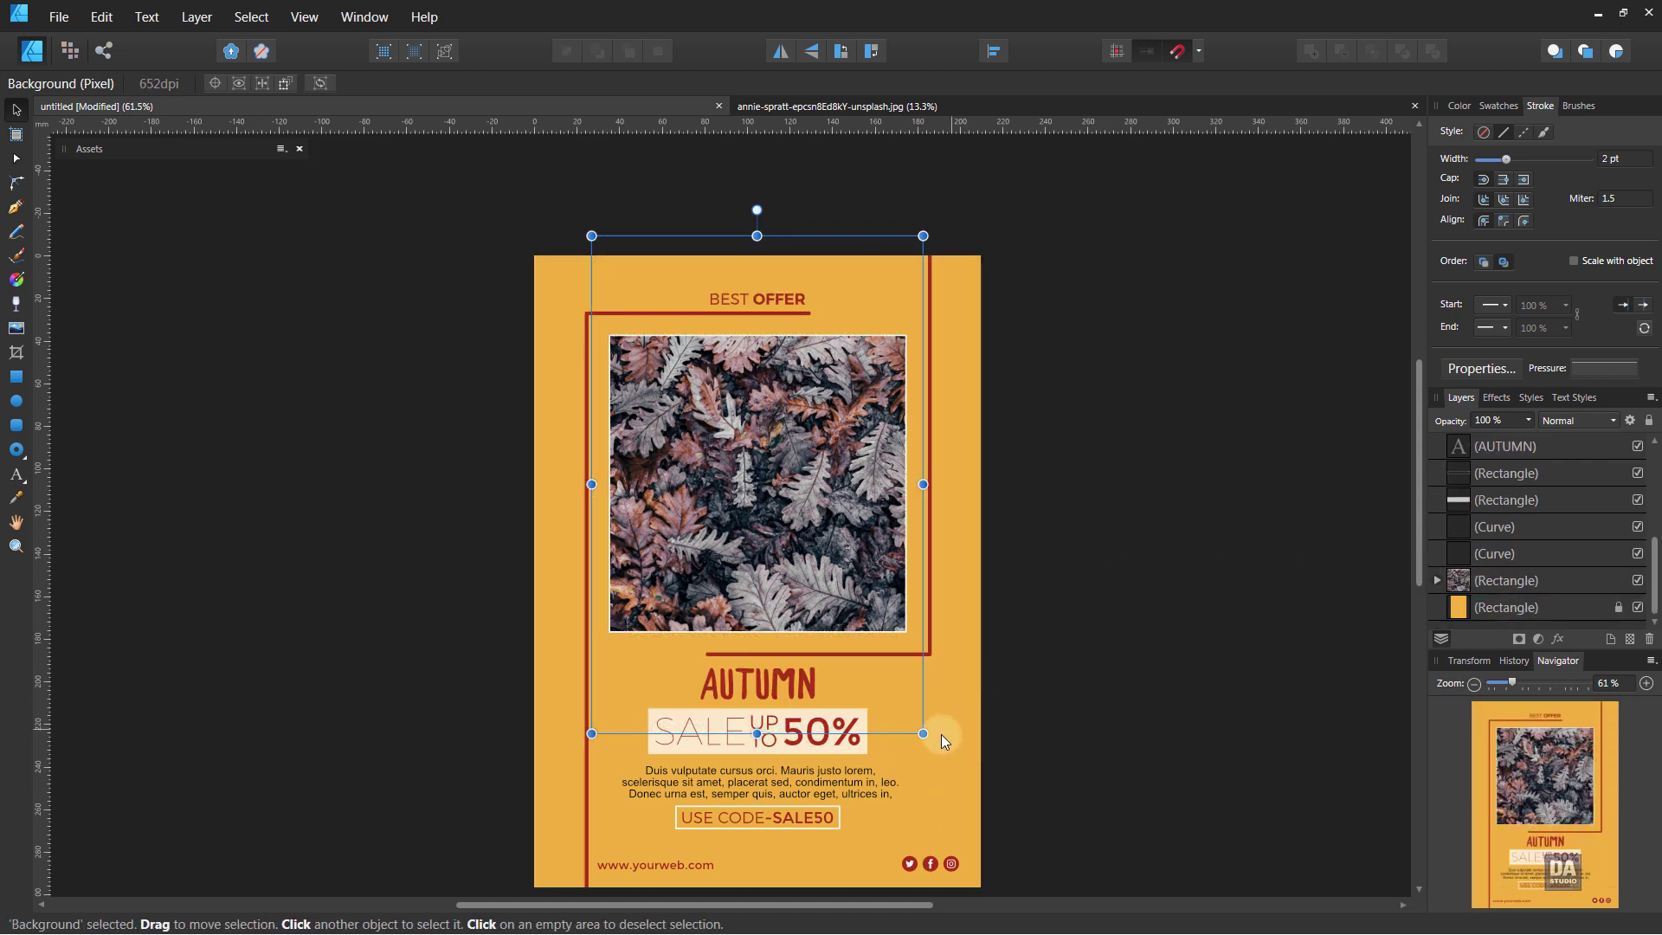
pyautogui.moveTo(941, 734)
pyautogui.mouseDown()
pyautogui.moveTo(919, 710)
pyautogui.moveTo(918, 729)
pyautogui.mouseUp()
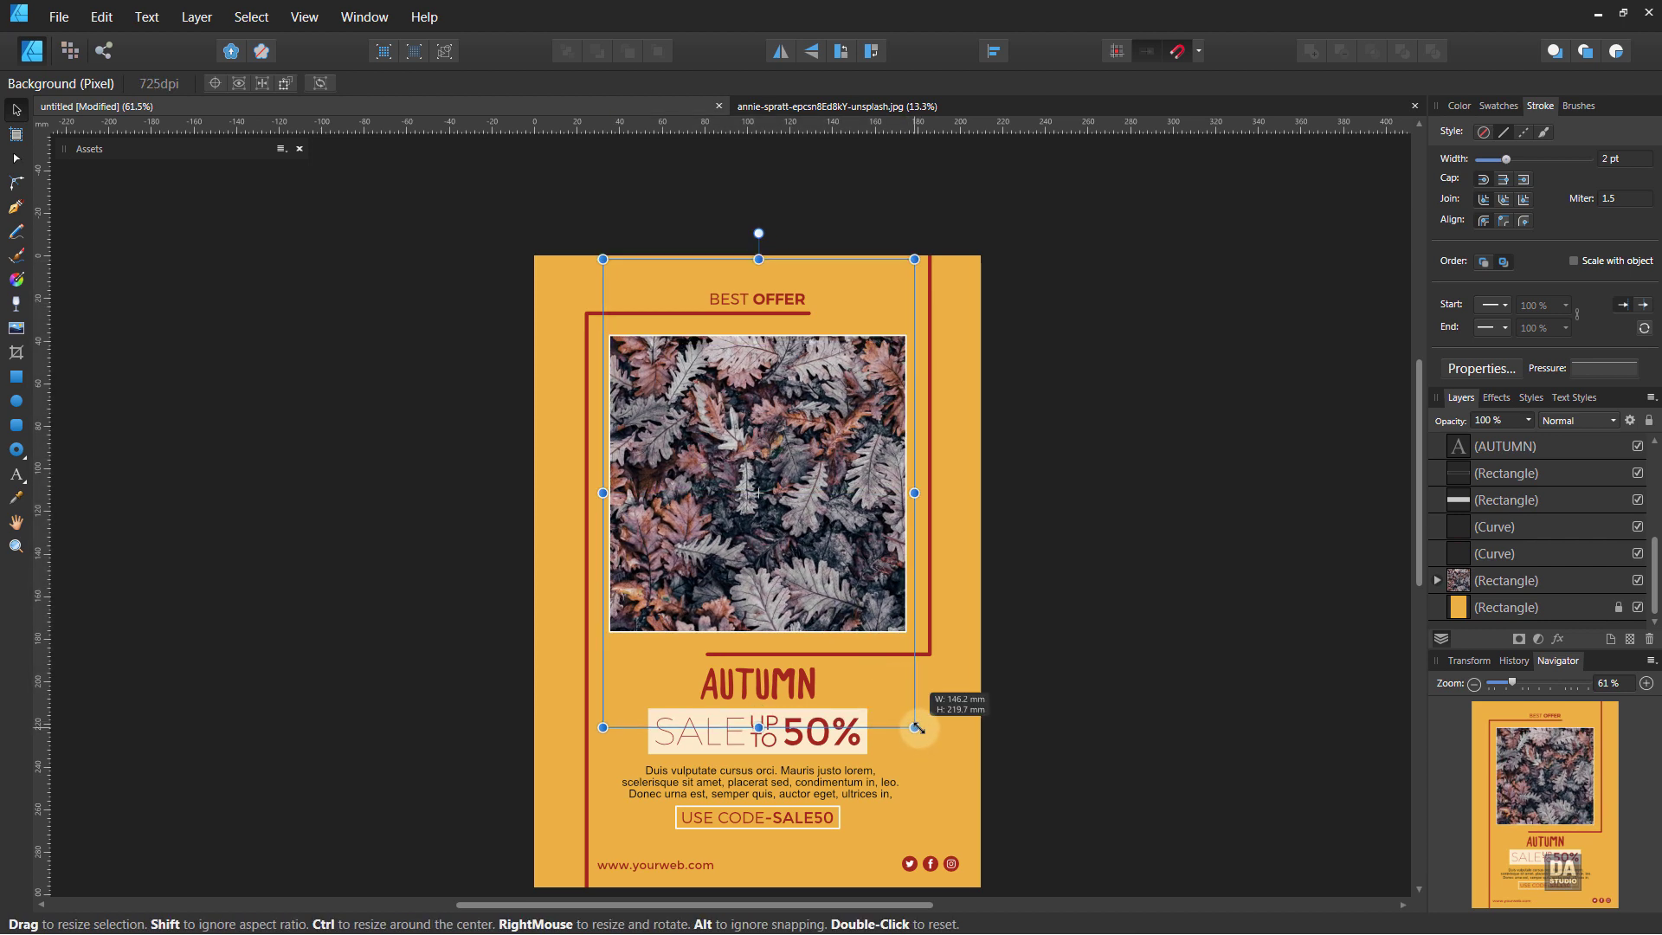
pyautogui.moveTo(802, 569); pyautogui.dragTo(802, 558)
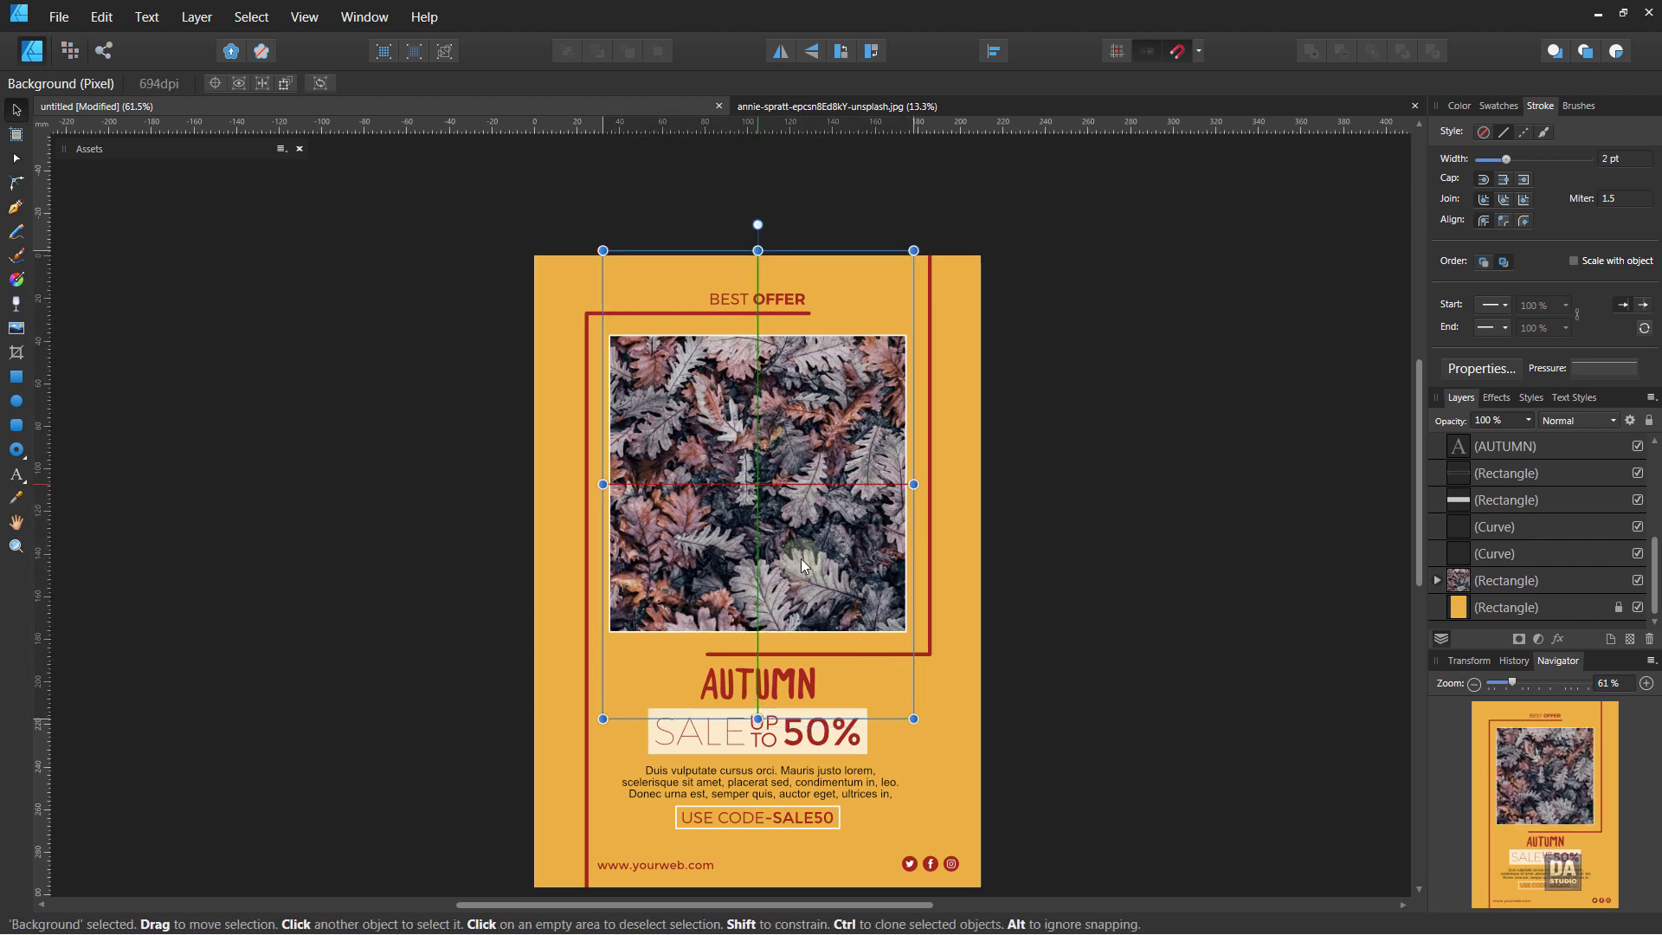
pyautogui.click(1161, 577)
pyautogui.scroll(-1, 791, 568)
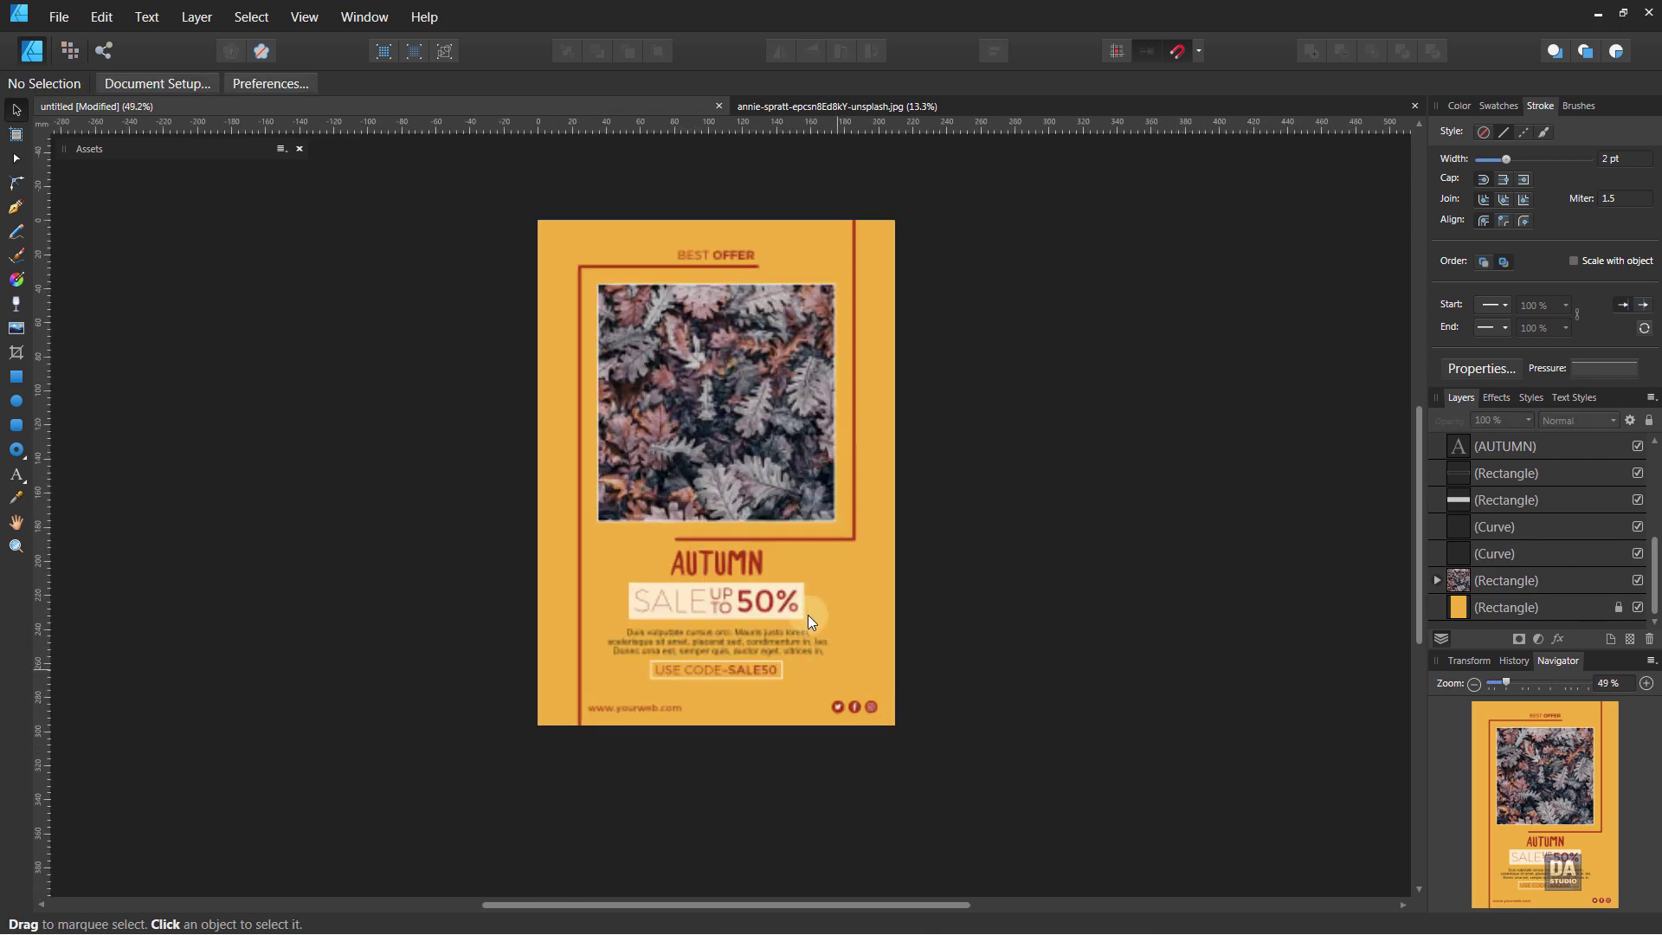
pyautogui.scroll(1, 808, 615)
pyautogui.click(684, 340)
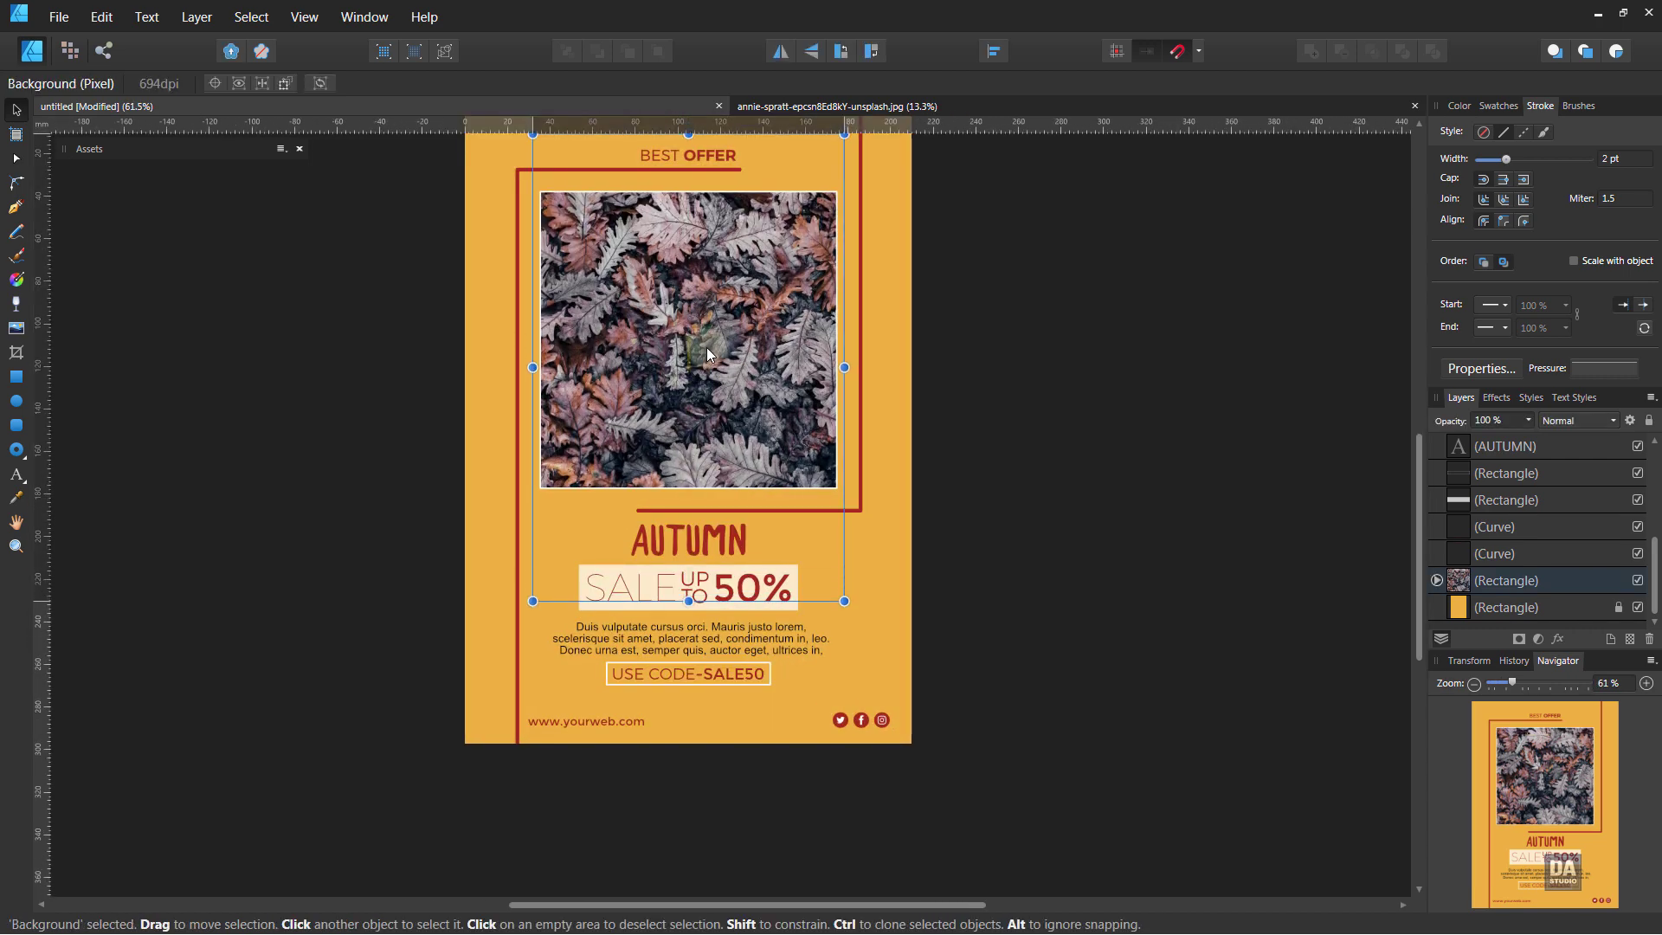
pyautogui.moveTo(706, 353); pyautogui.dragTo(706, 333)
pyautogui.click(1045, 384)
pyautogui.scroll(-1, 1014, 517)
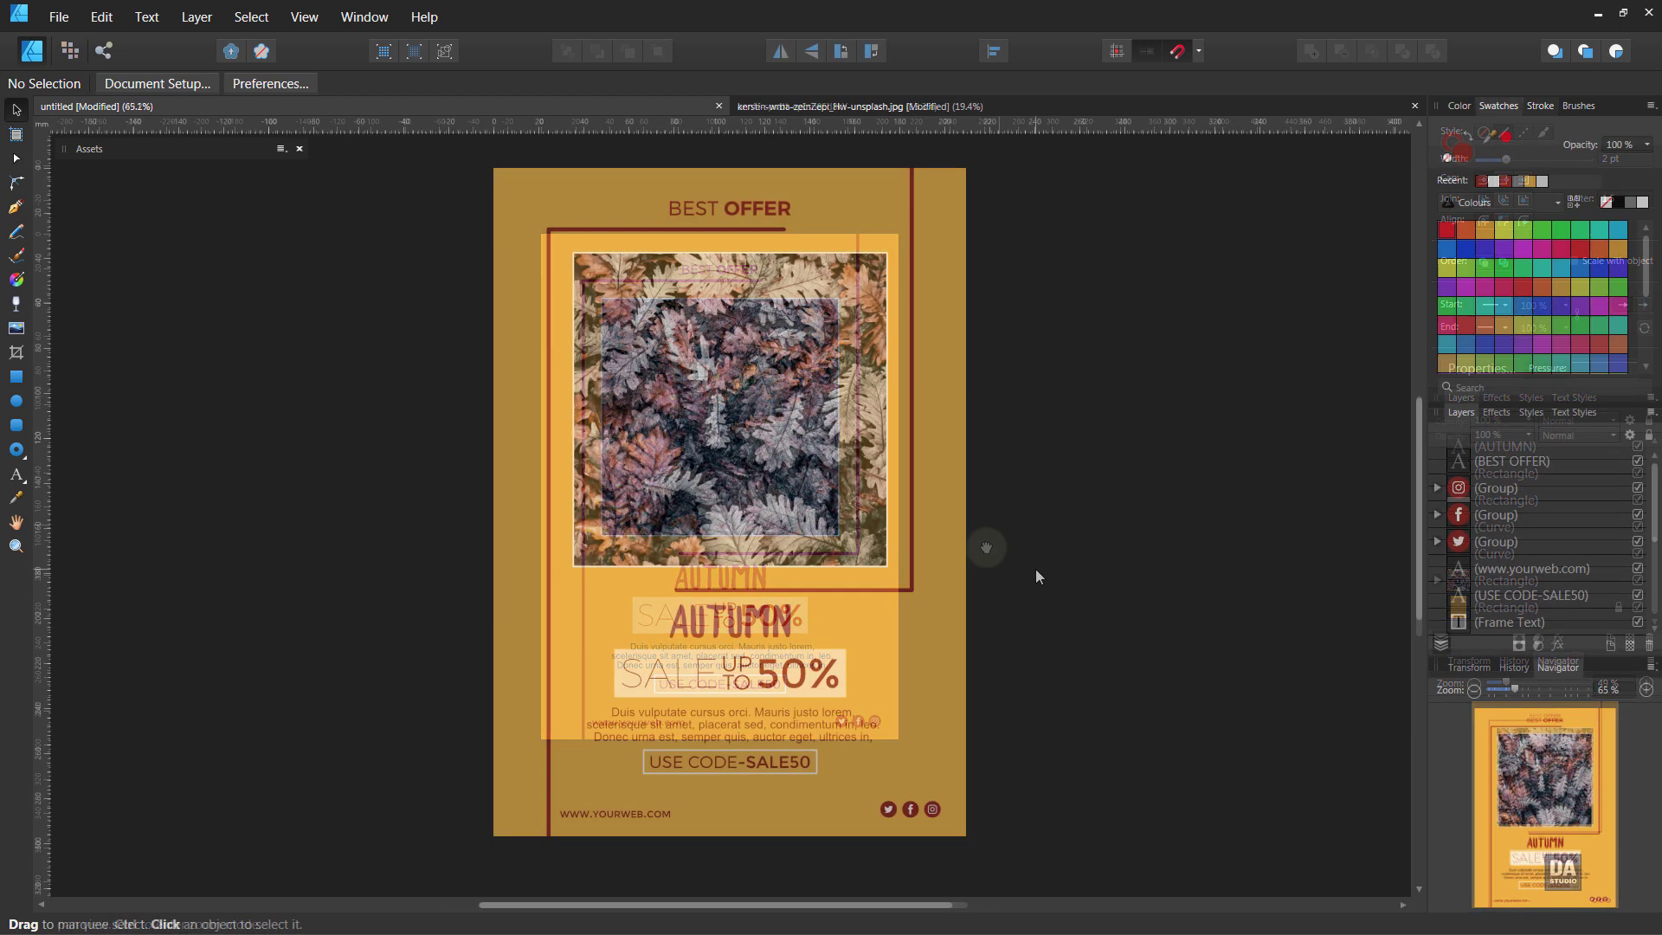
# Copy the pumpkin photo from its document and paste it into the poster.
pyautogui.click(856, 105)
pyautogui.click(849, 226)
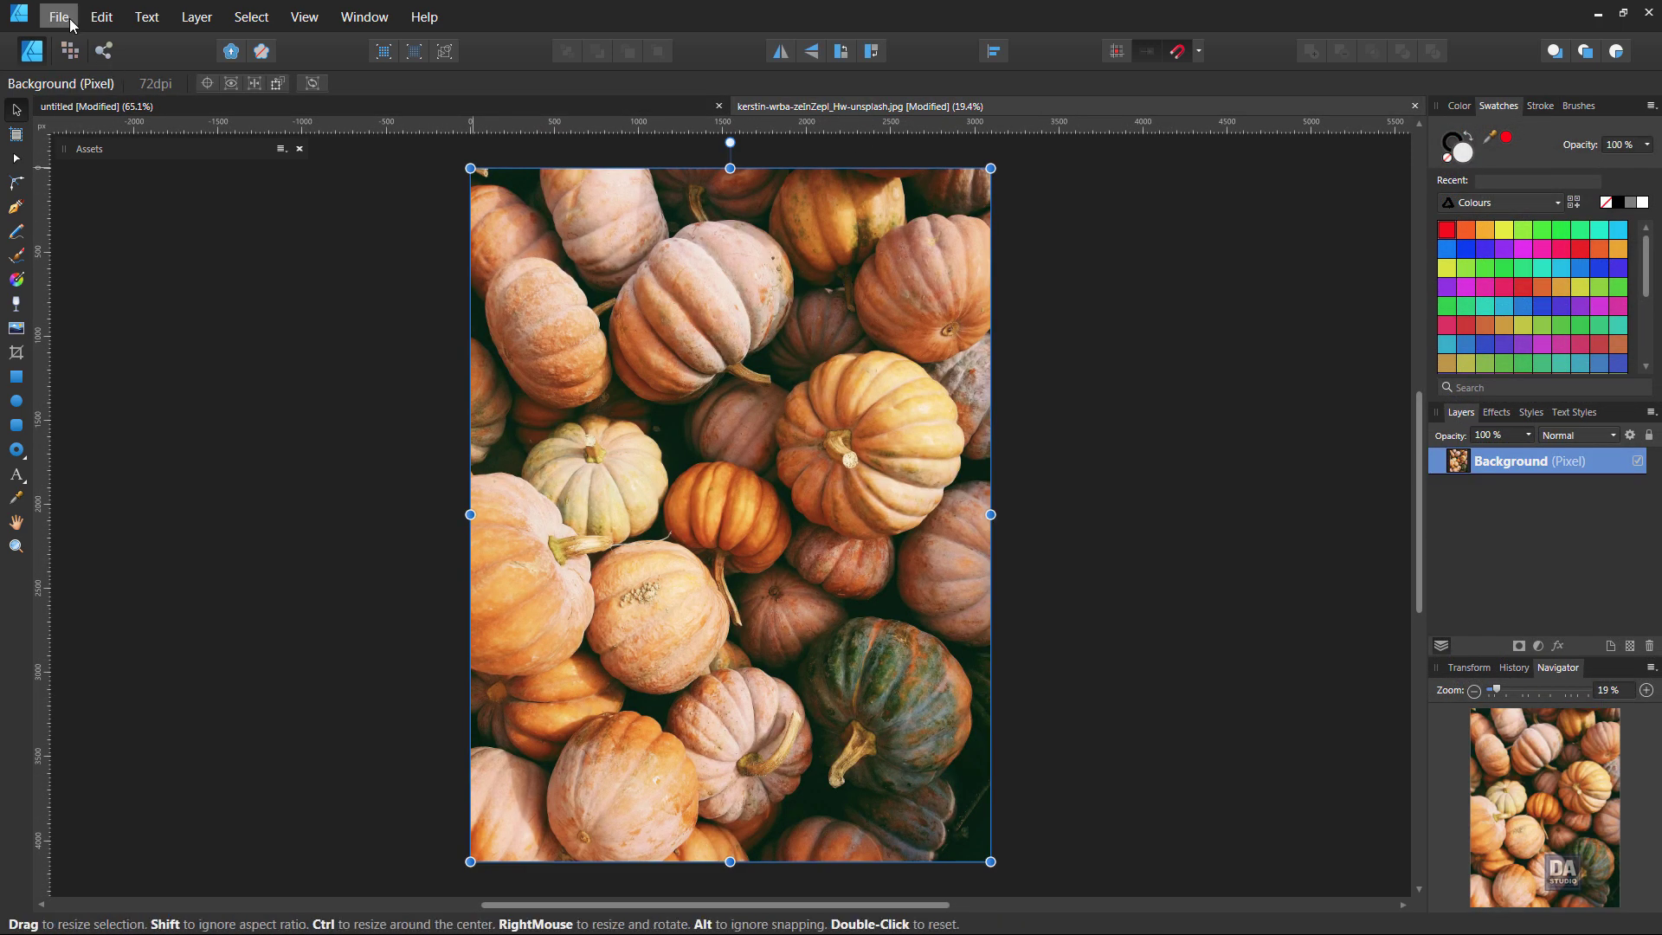
pyautogui.moveTo(990, 861); pyautogui.dragTo(747, 537)
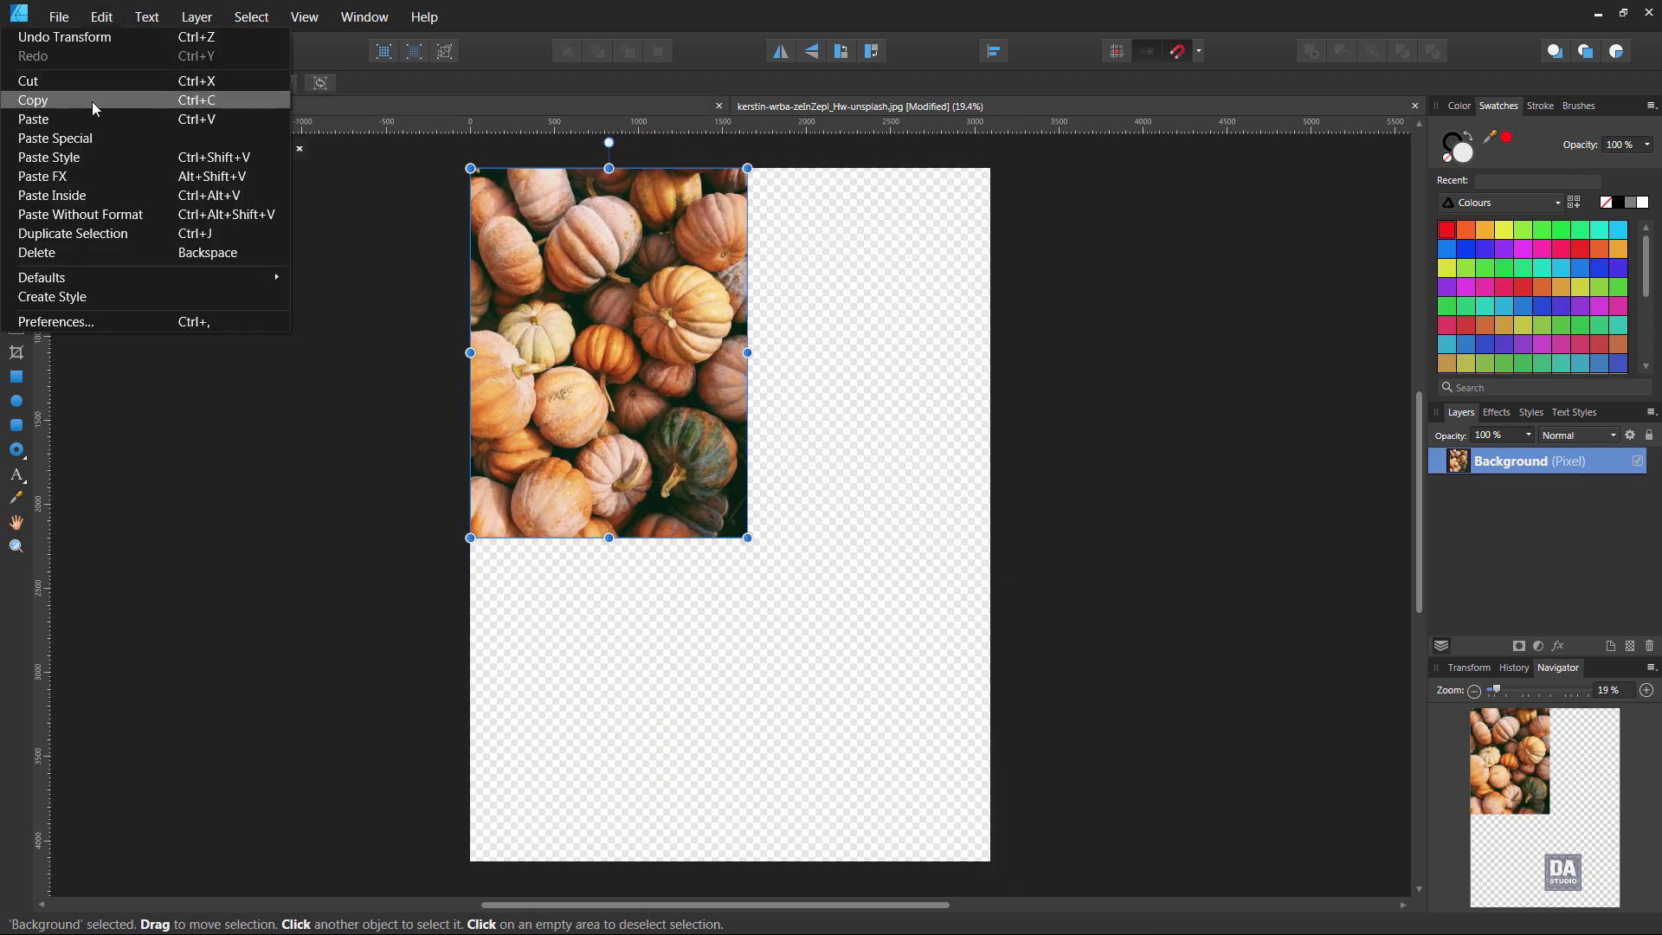
pyautogui.click(92, 102)
pyautogui.click(103, 17)
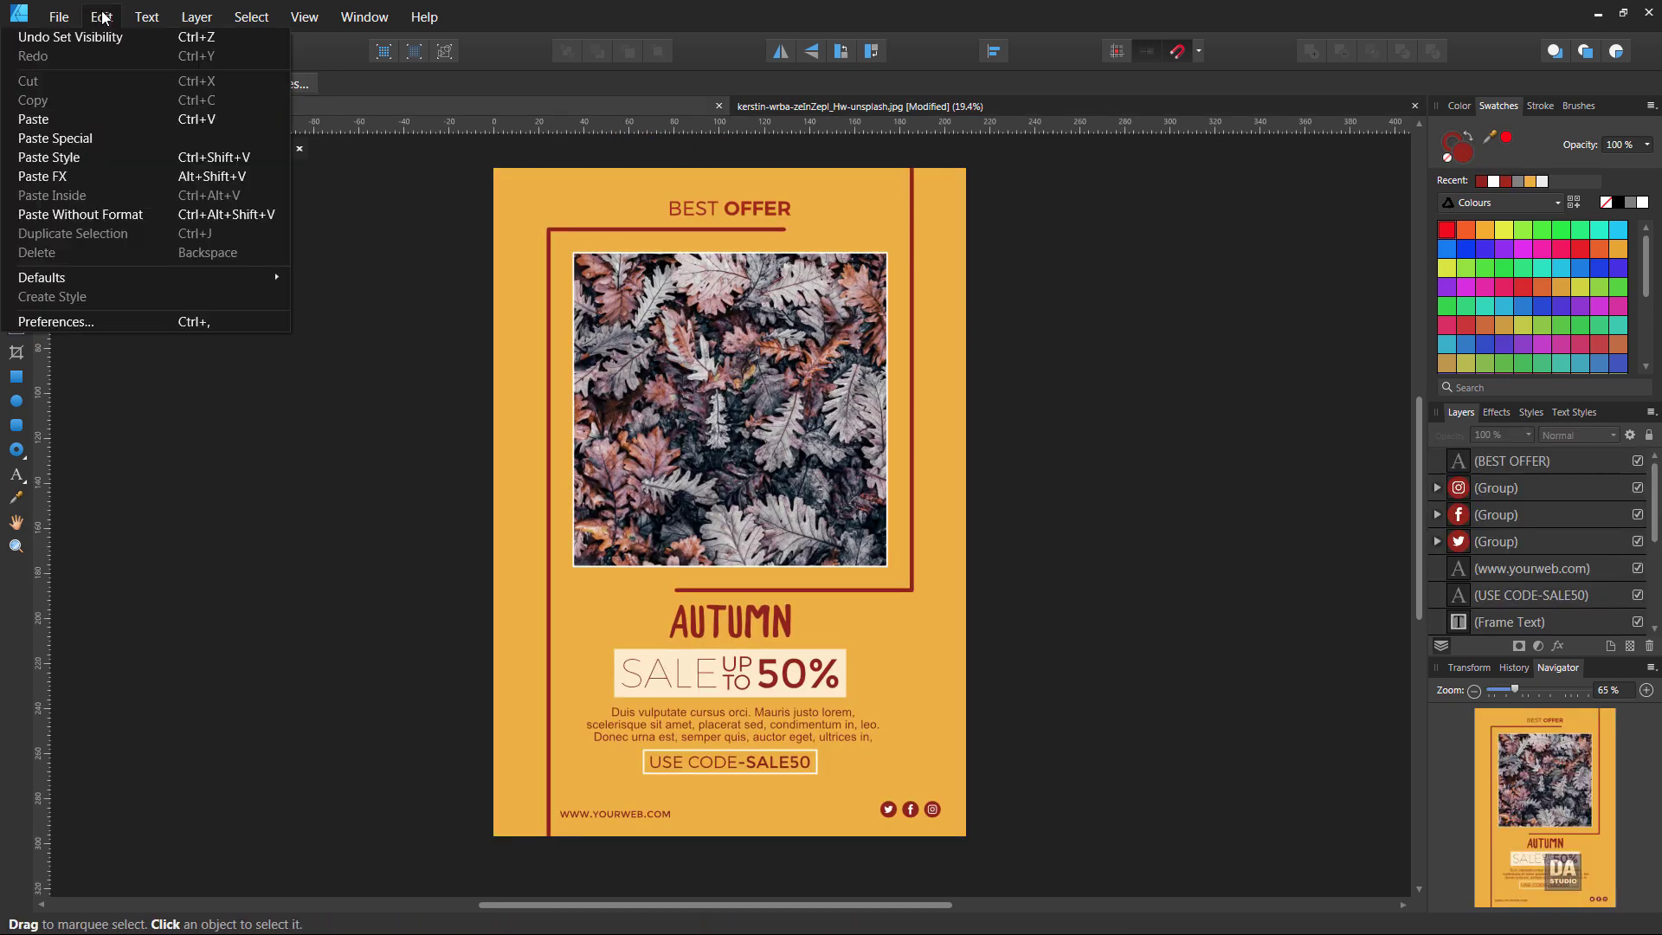
pyautogui.click(79, 121)
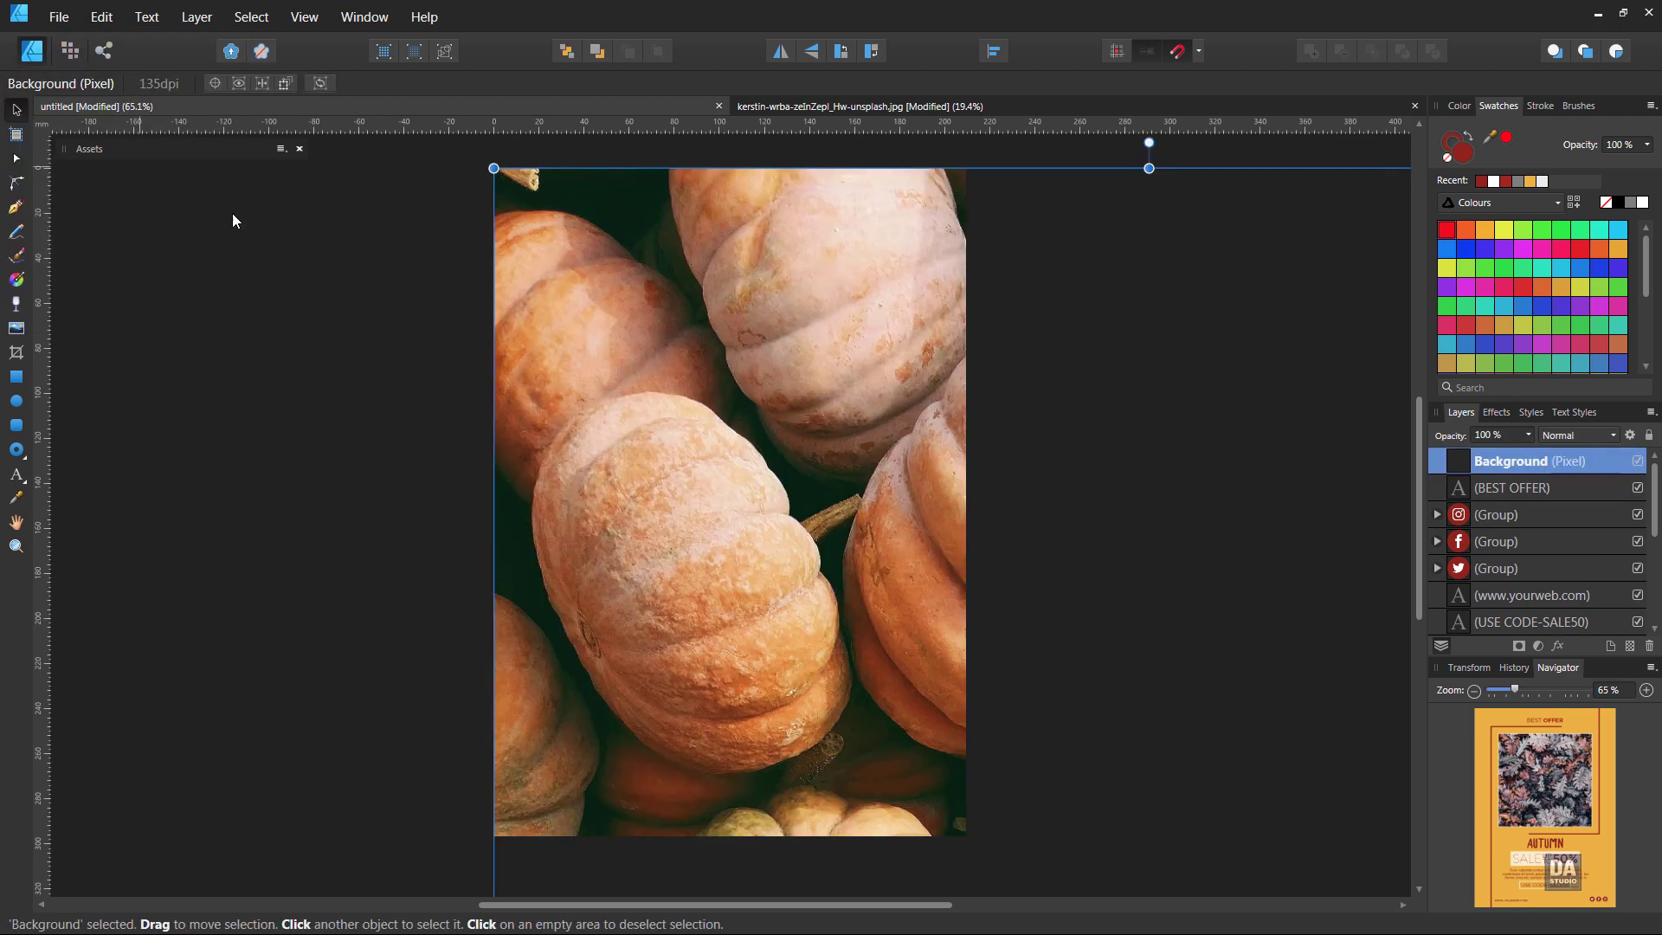
# Place the pumpkin layer above the background rectangle, scaled and aligned to cover the poster.
pyautogui.moveTo(1541, 462); pyautogui.dragTo(1512, 625)
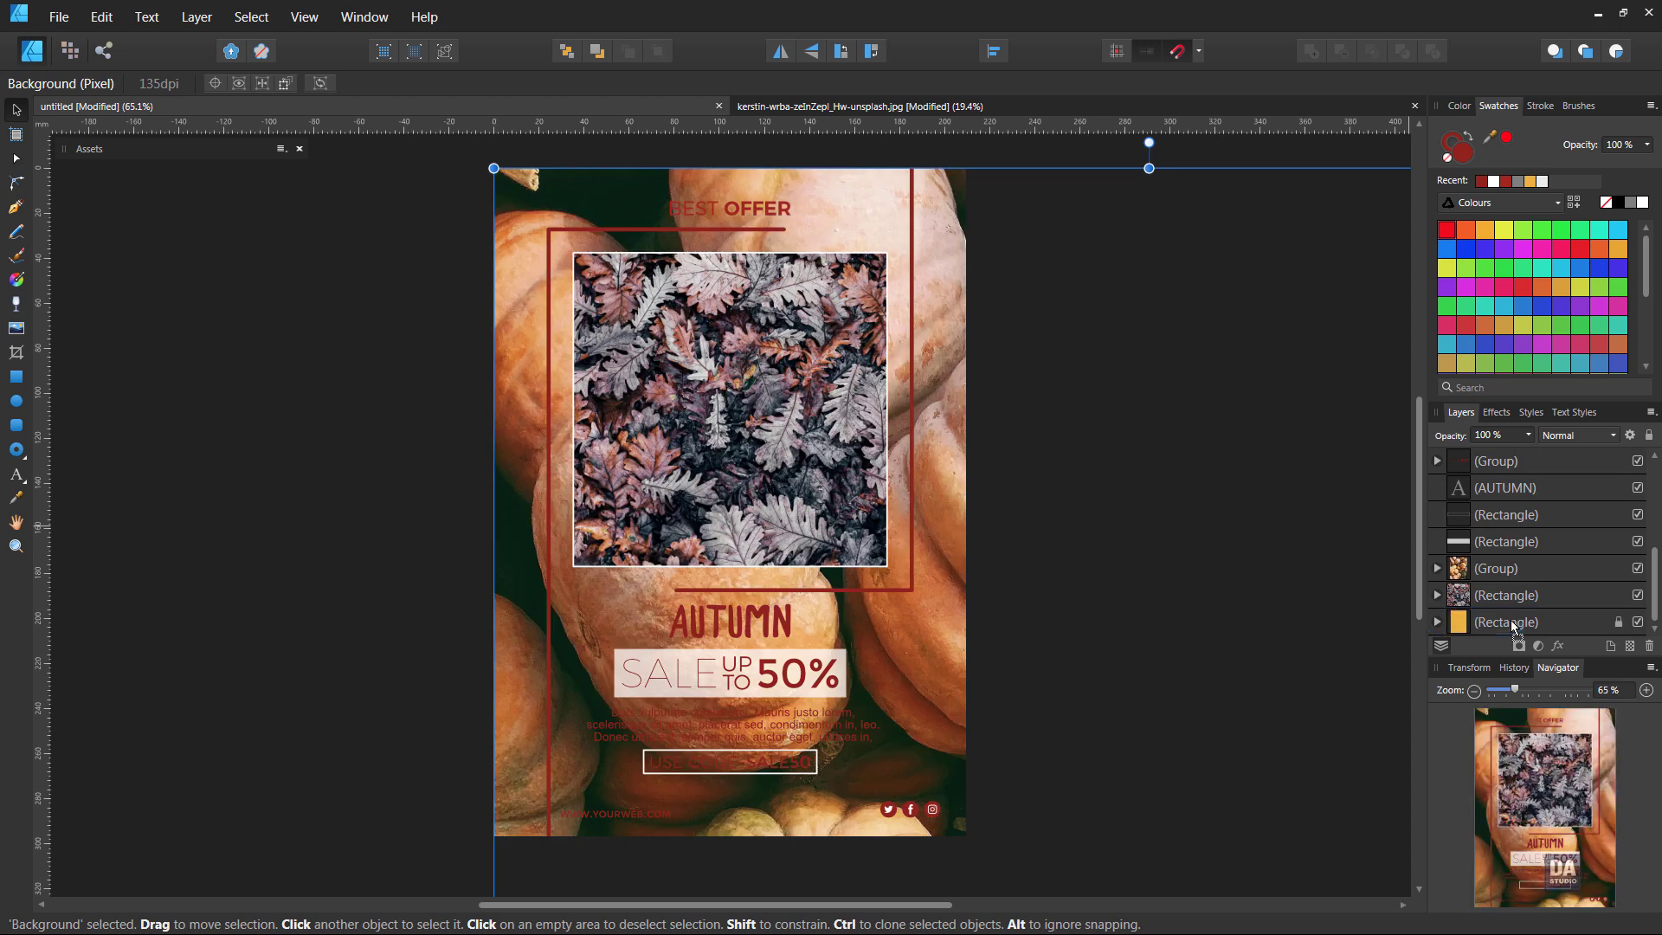
pyautogui.moveTo(493, 168); pyautogui.dragTo(973, 791)
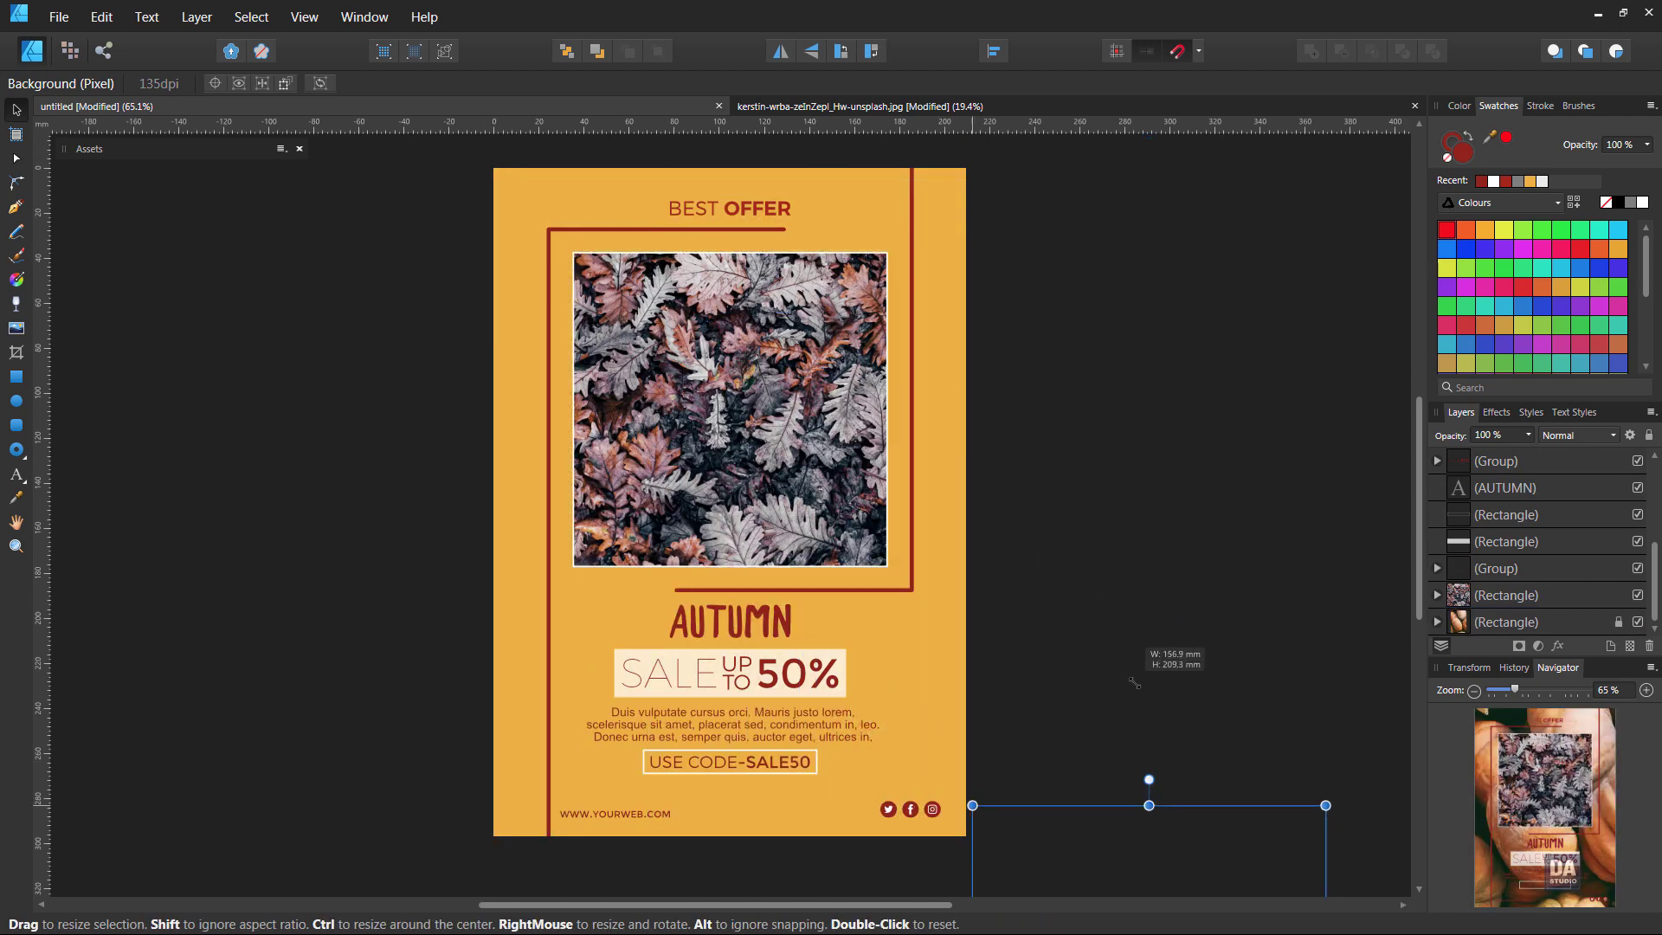
pyautogui.moveTo(855, 596); pyautogui.dragTo(718, 264)
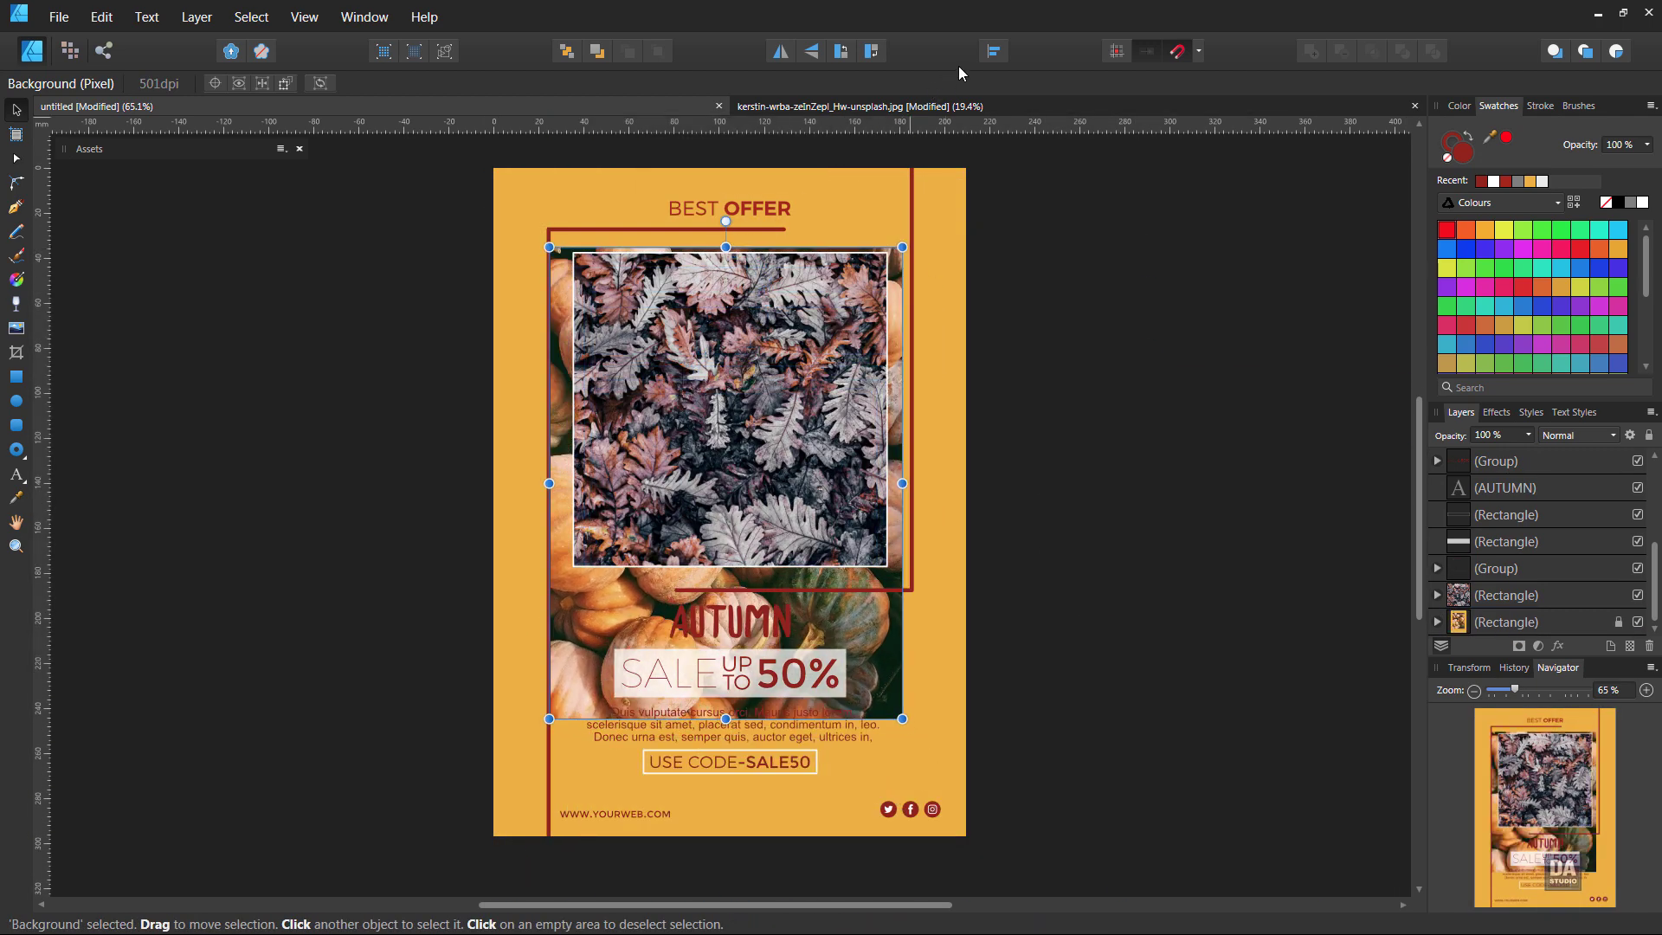
pyautogui.click(993, 51)
pyautogui.click(1030, 190)
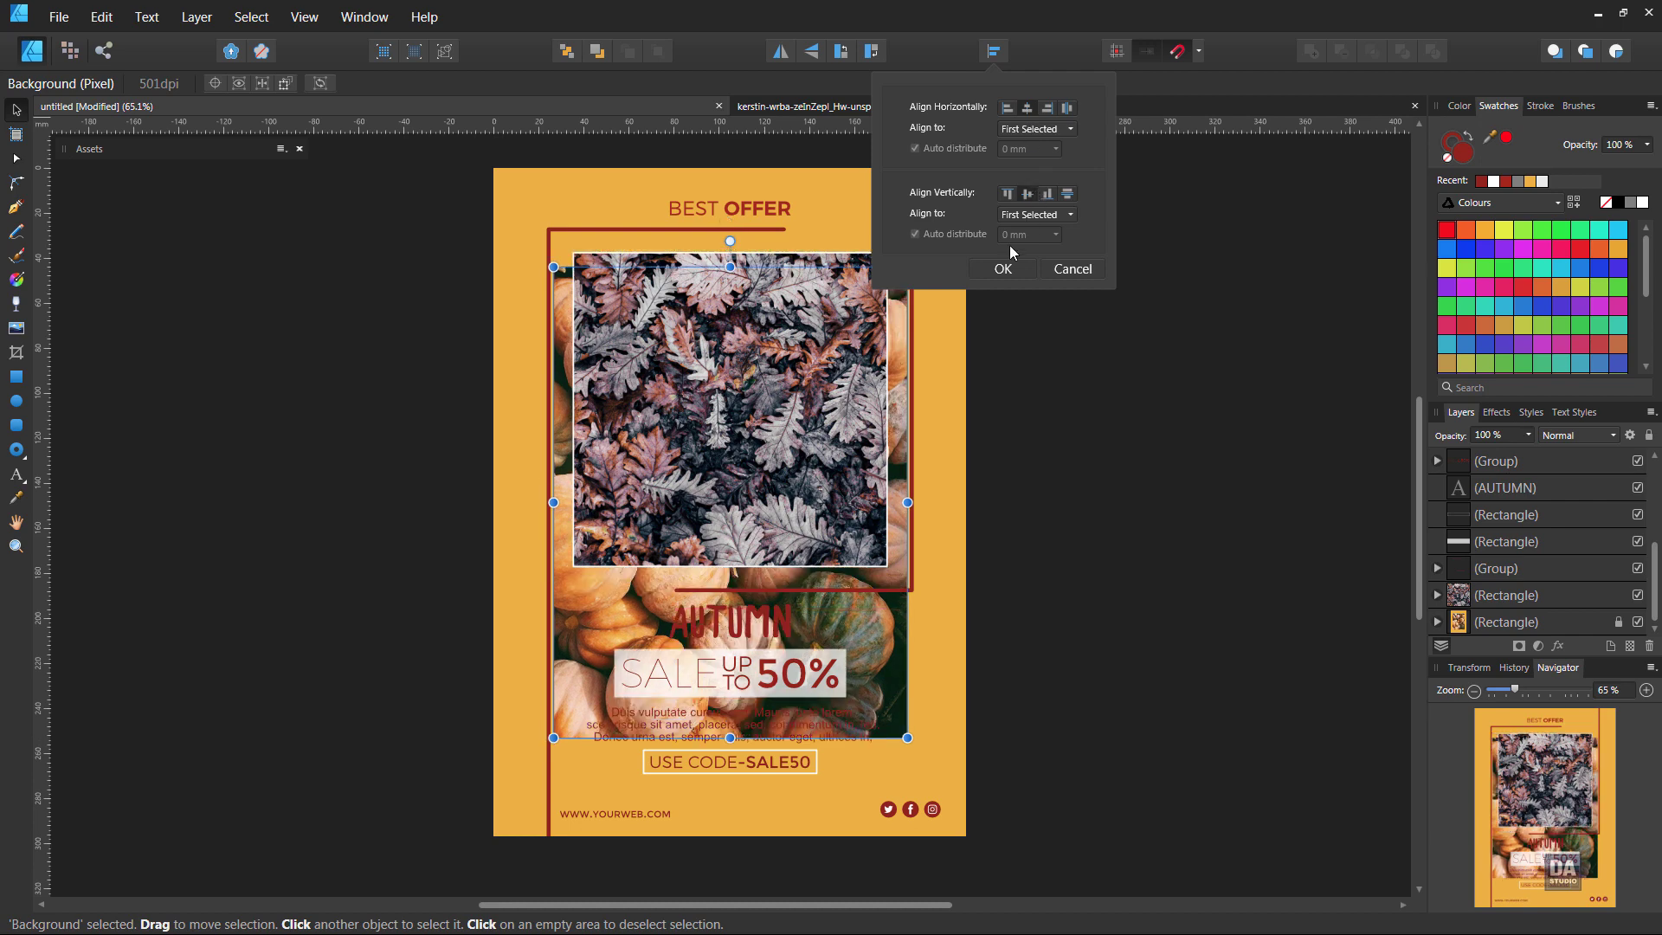
pyautogui.click(1002, 268)
pyautogui.moveTo(907, 266); pyautogui.dragTo(1053, 170)
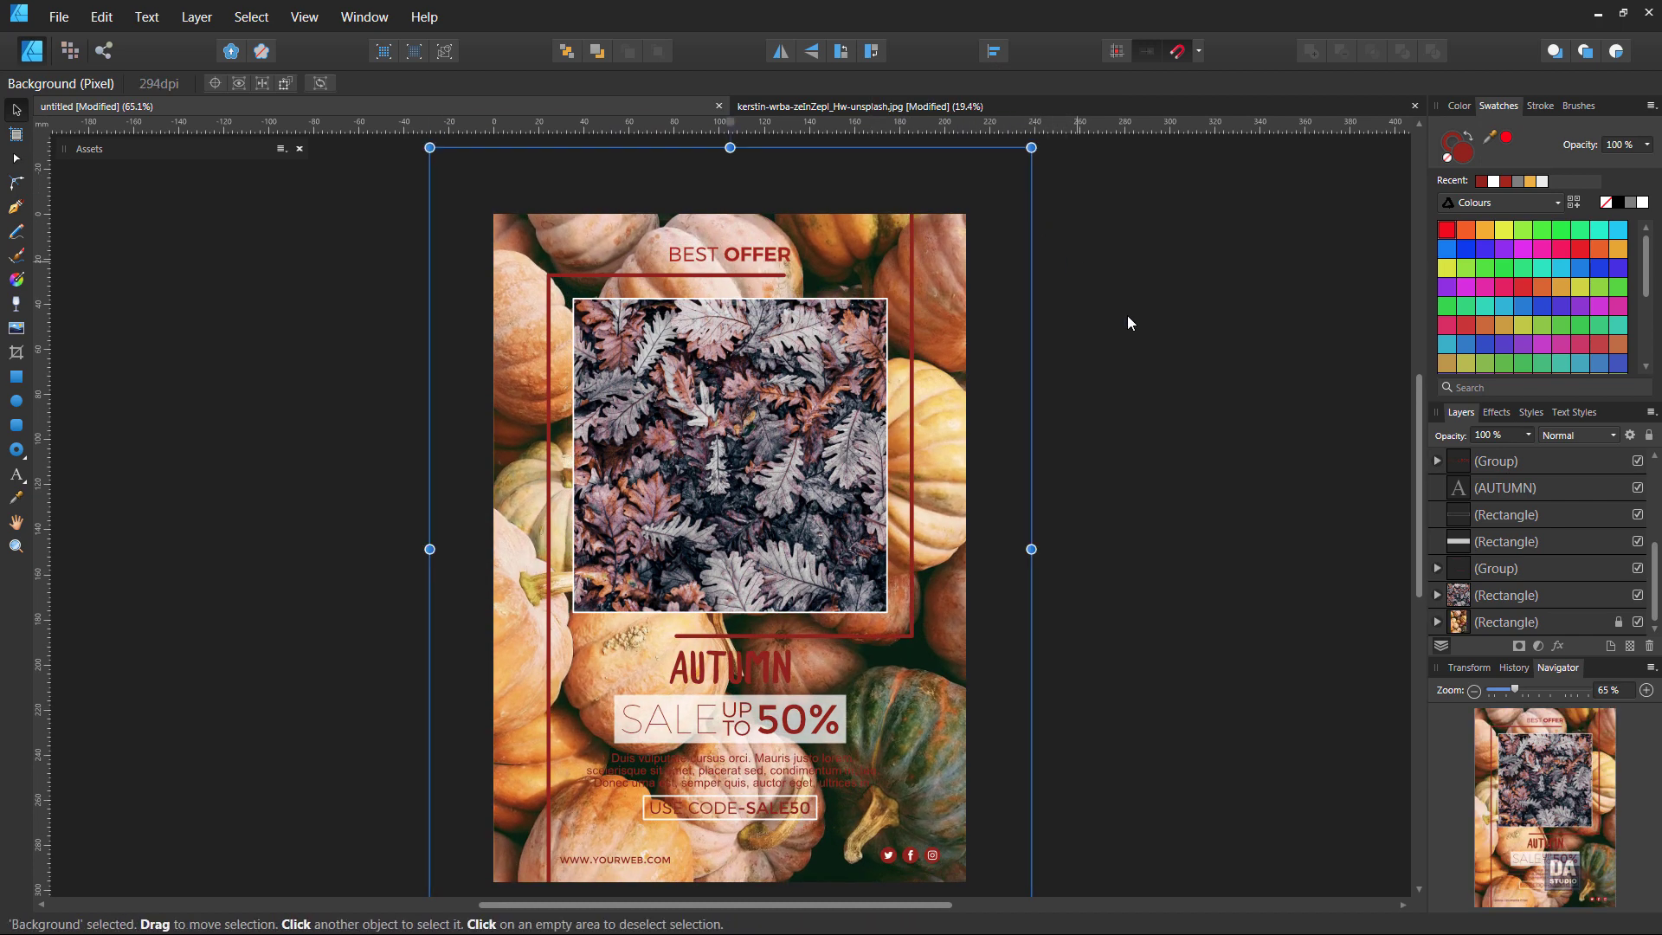
# Set the pumpkin layer to Linear Burn blending at 25% opacity.
pyautogui.click(1563, 435)
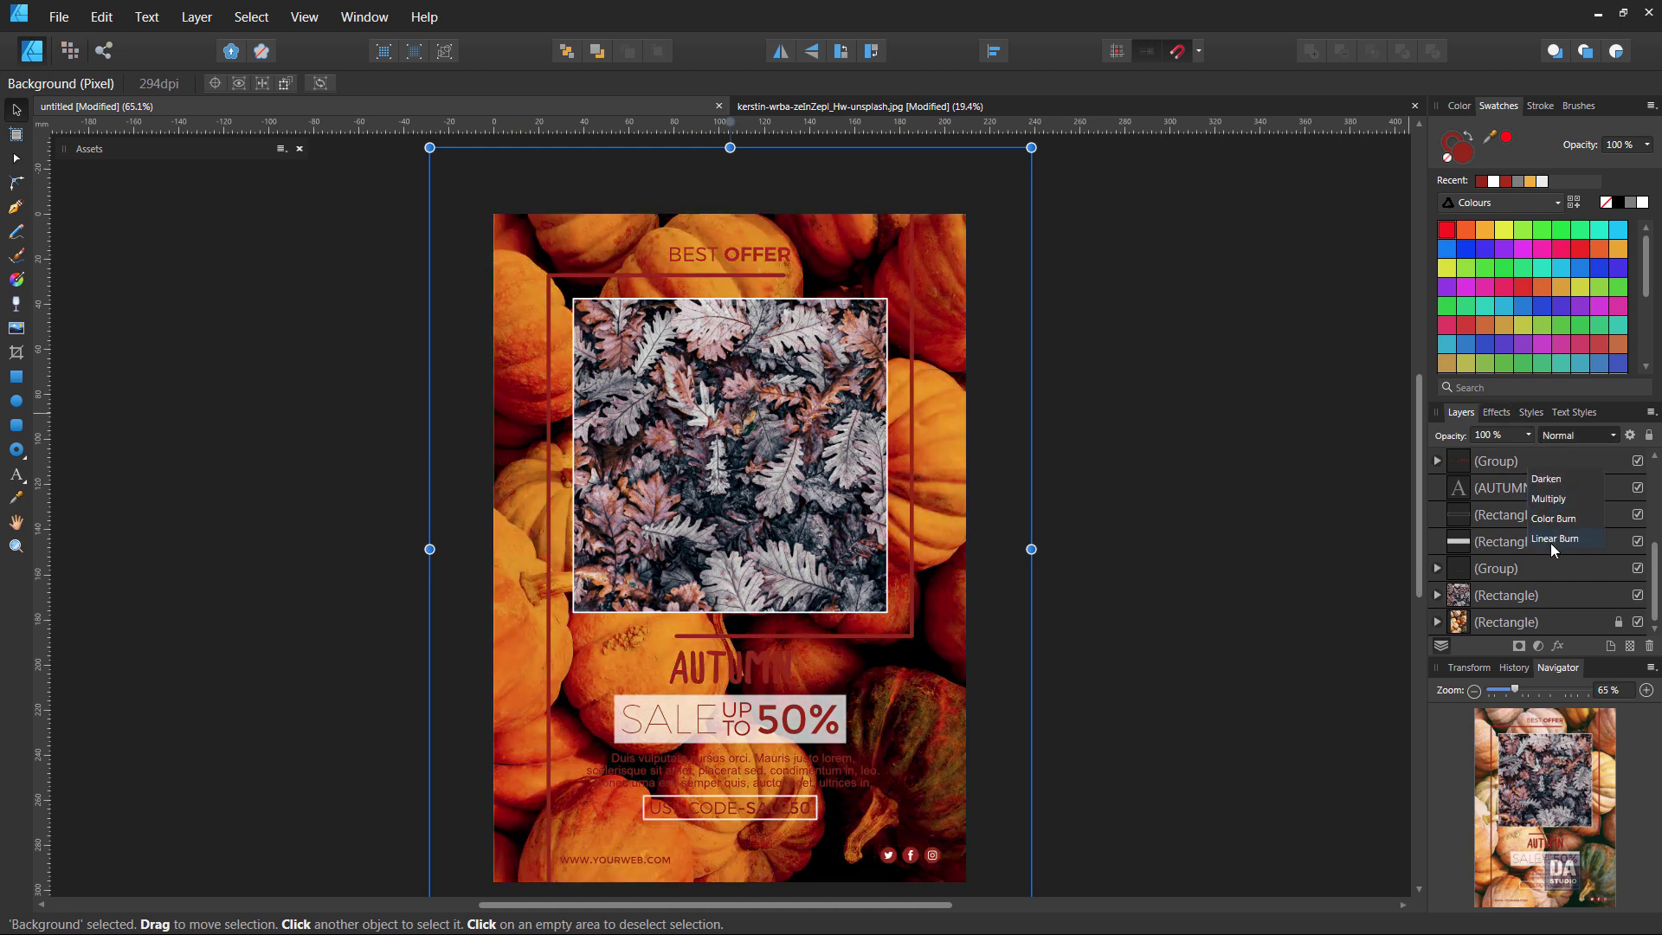
pyautogui.scroll(1, 1555, 526)
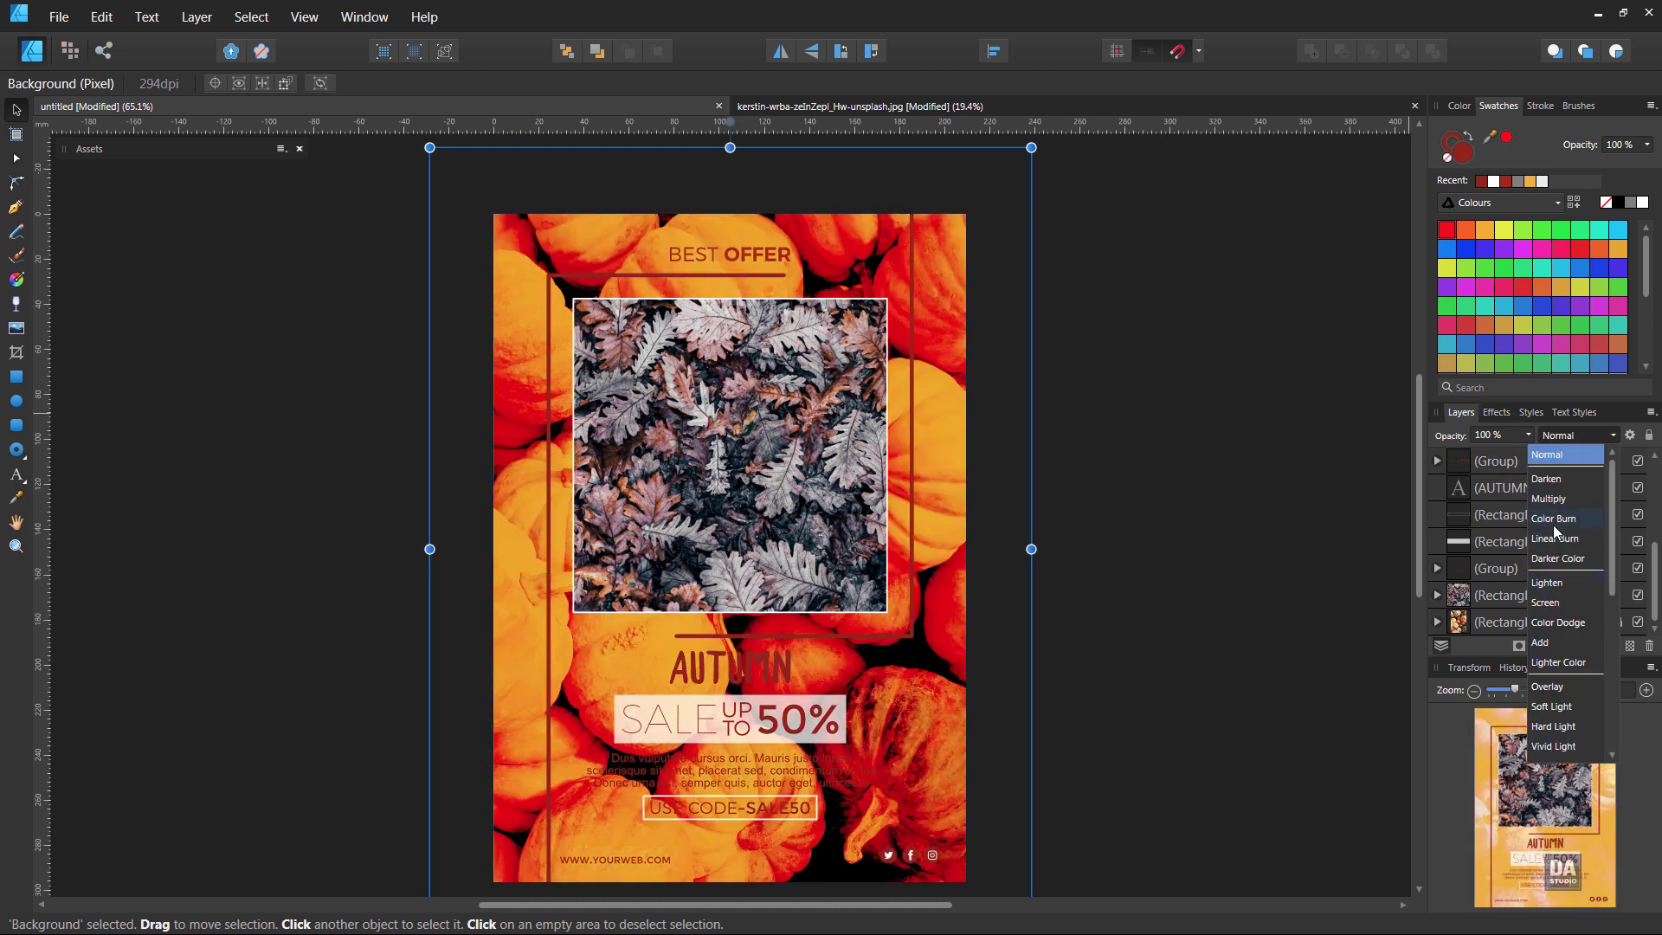
pyautogui.click(1554, 538)
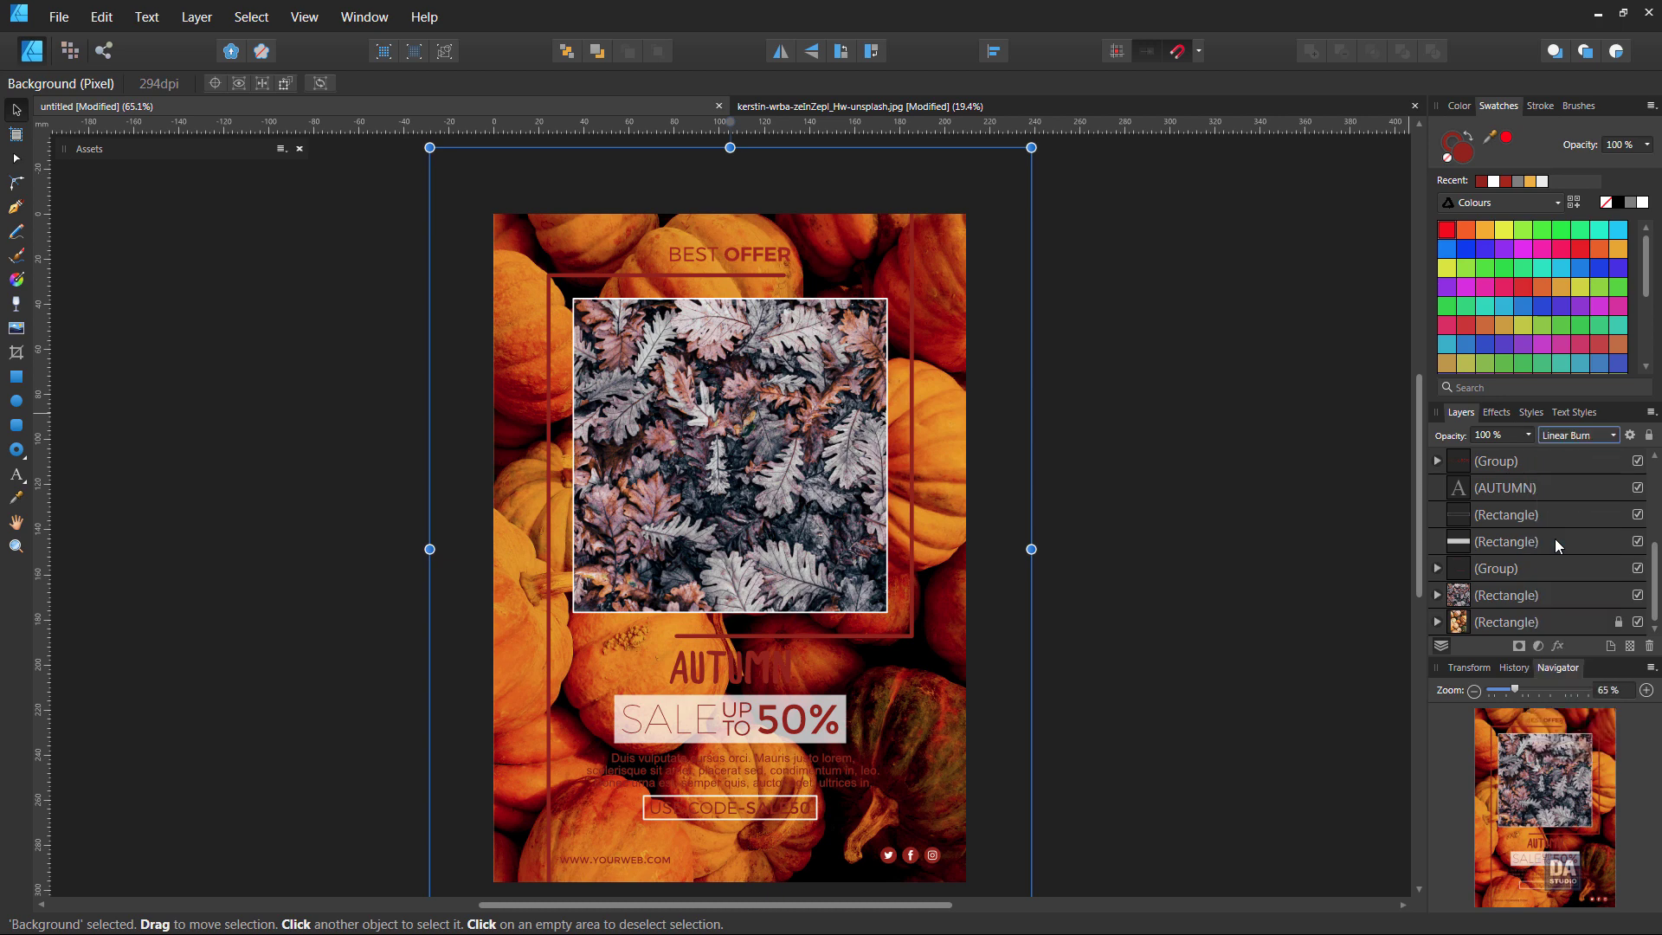
pyautogui.click(1528, 434)
pyautogui.moveTo(1529, 449); pyautogui.dragTo(1439, 450)
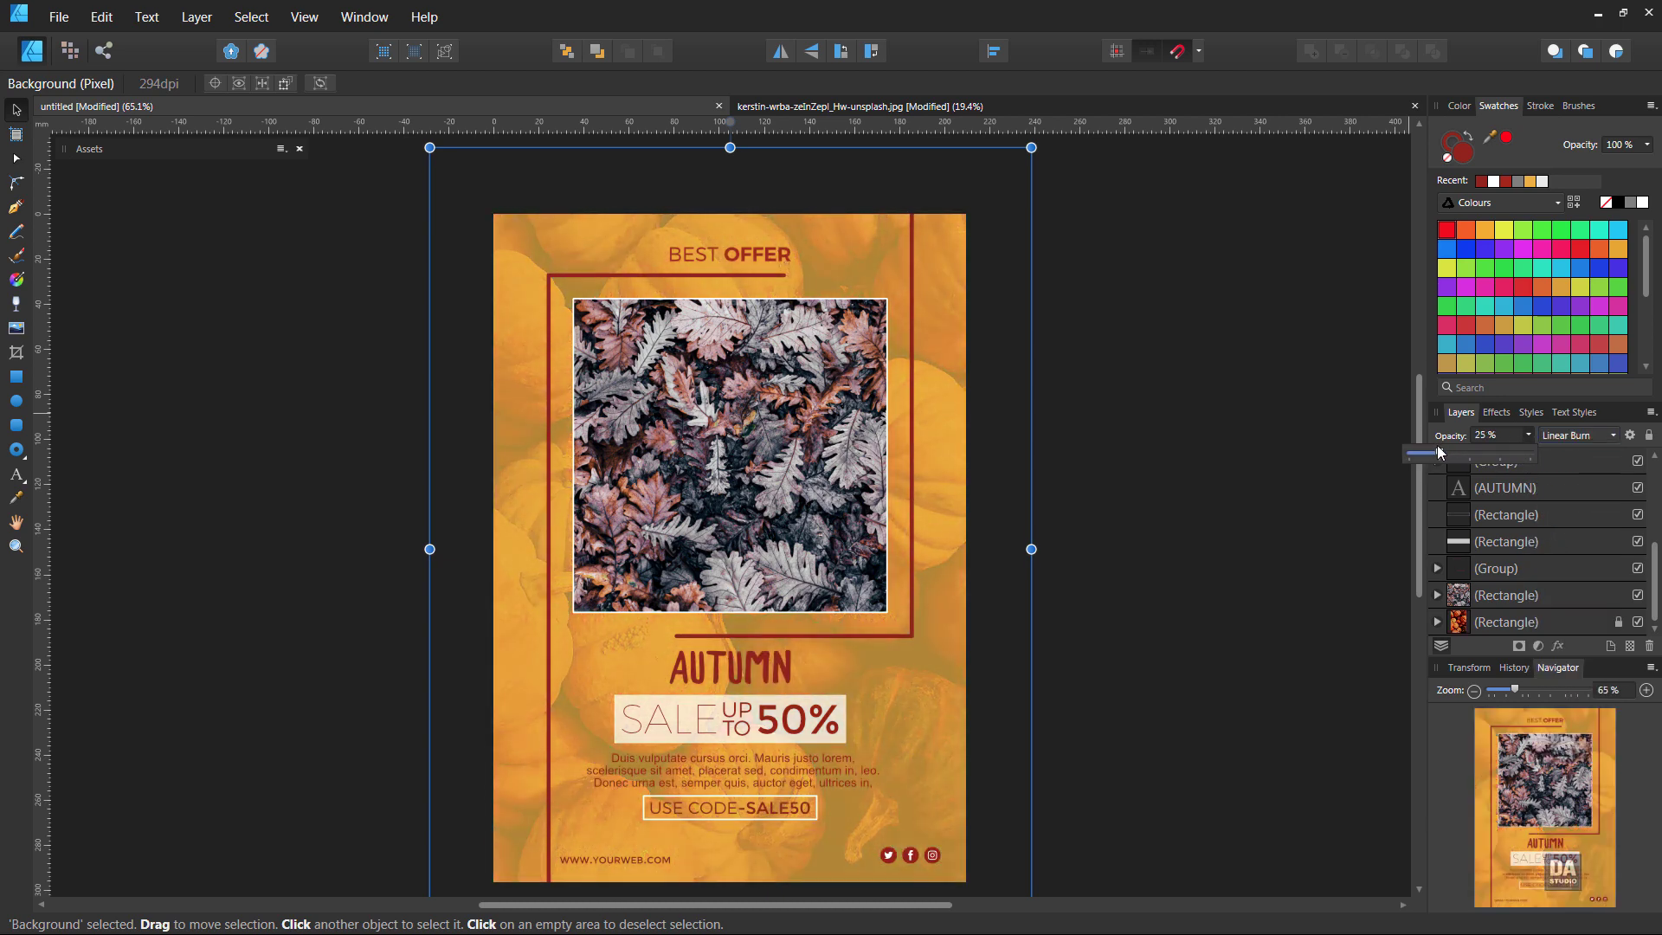
pyautogui.click(1187, 566)
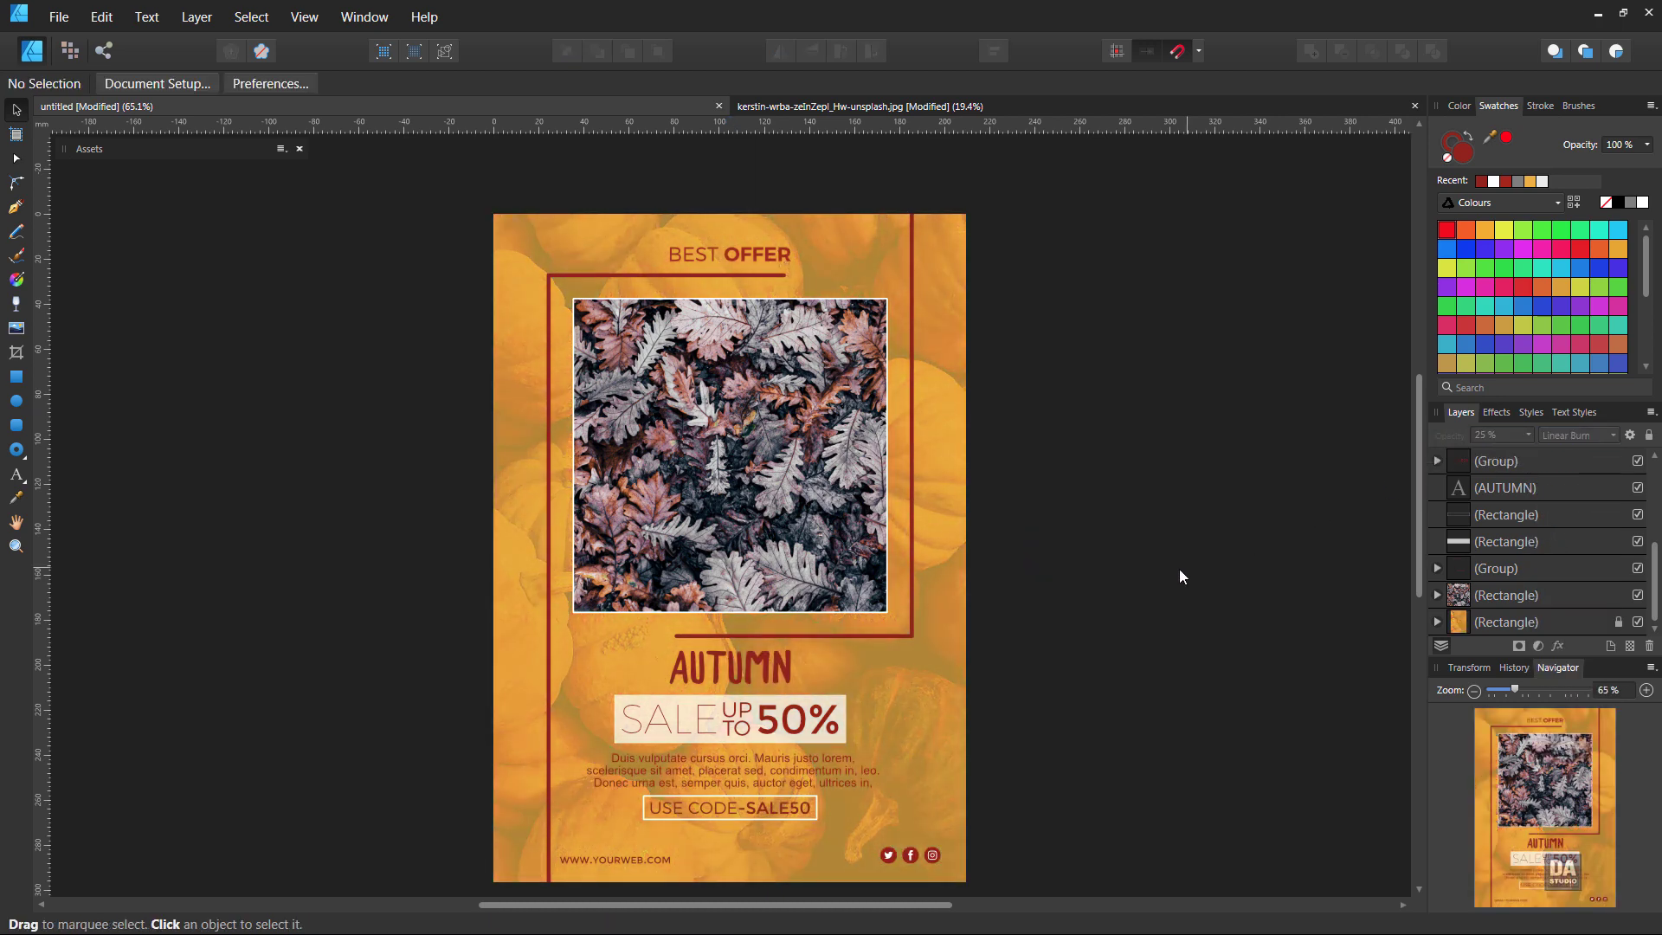